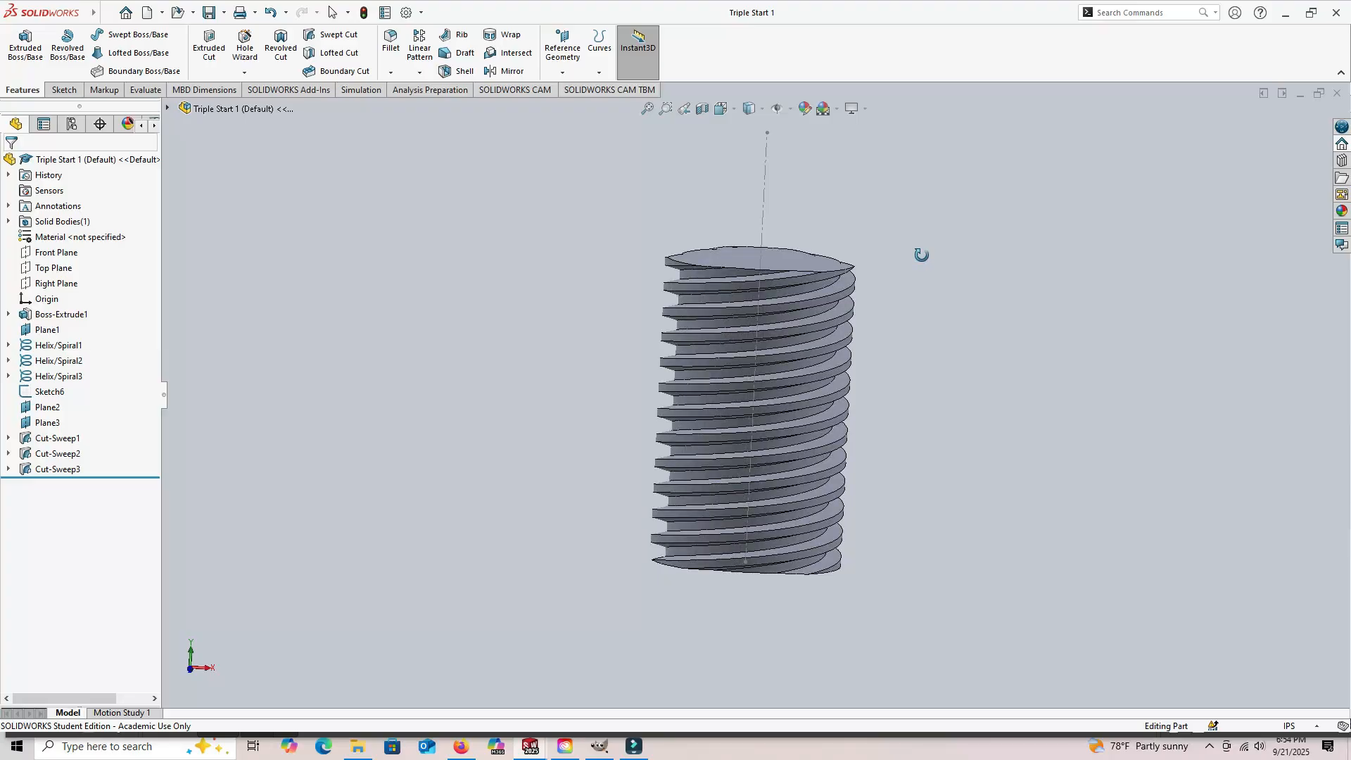
middle_click_drag(921, 254, 922, 386)
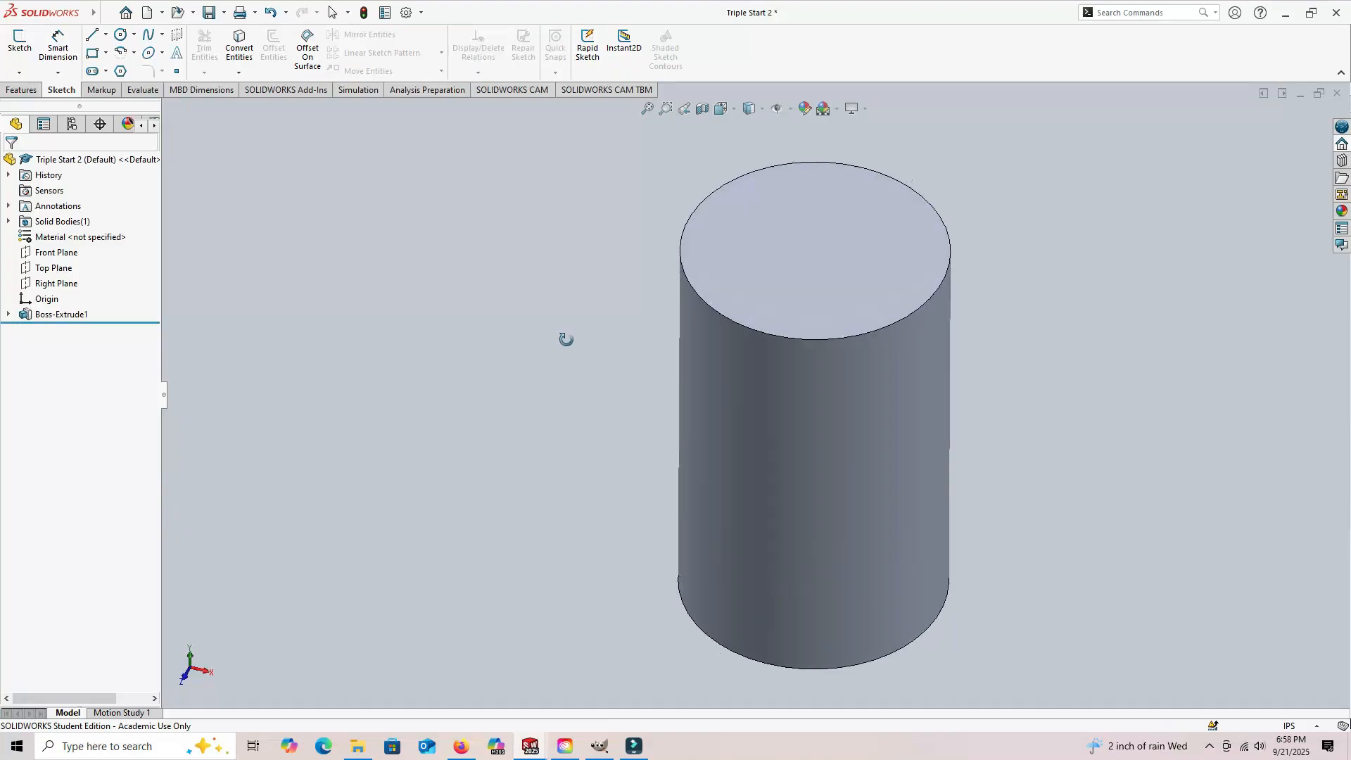
mouse_move(564, 335)
middle_mouse_down()
mouse_move(564, 356)
mouse_move(570, 304)
middle_mouse_up()
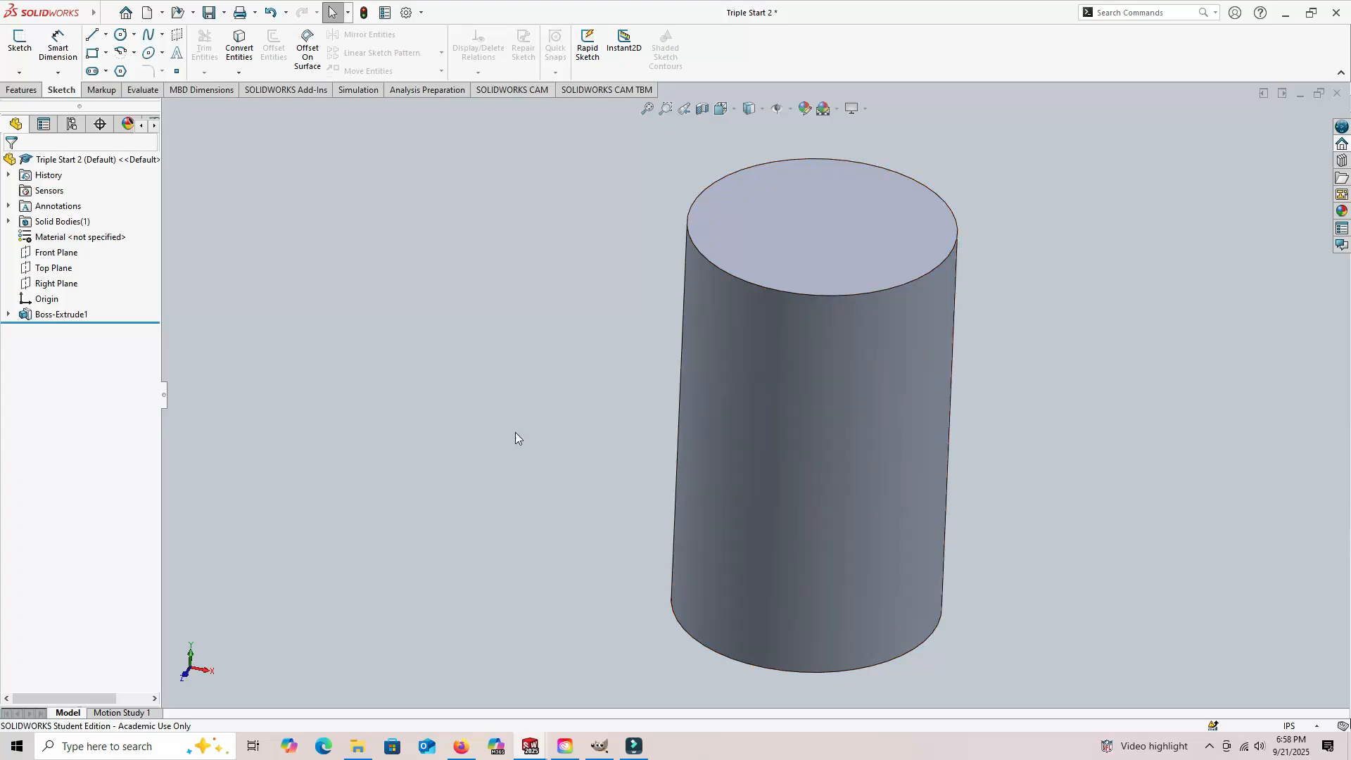
Step: Start a centerline sketch on the Right Plane
left_click(105, 38)
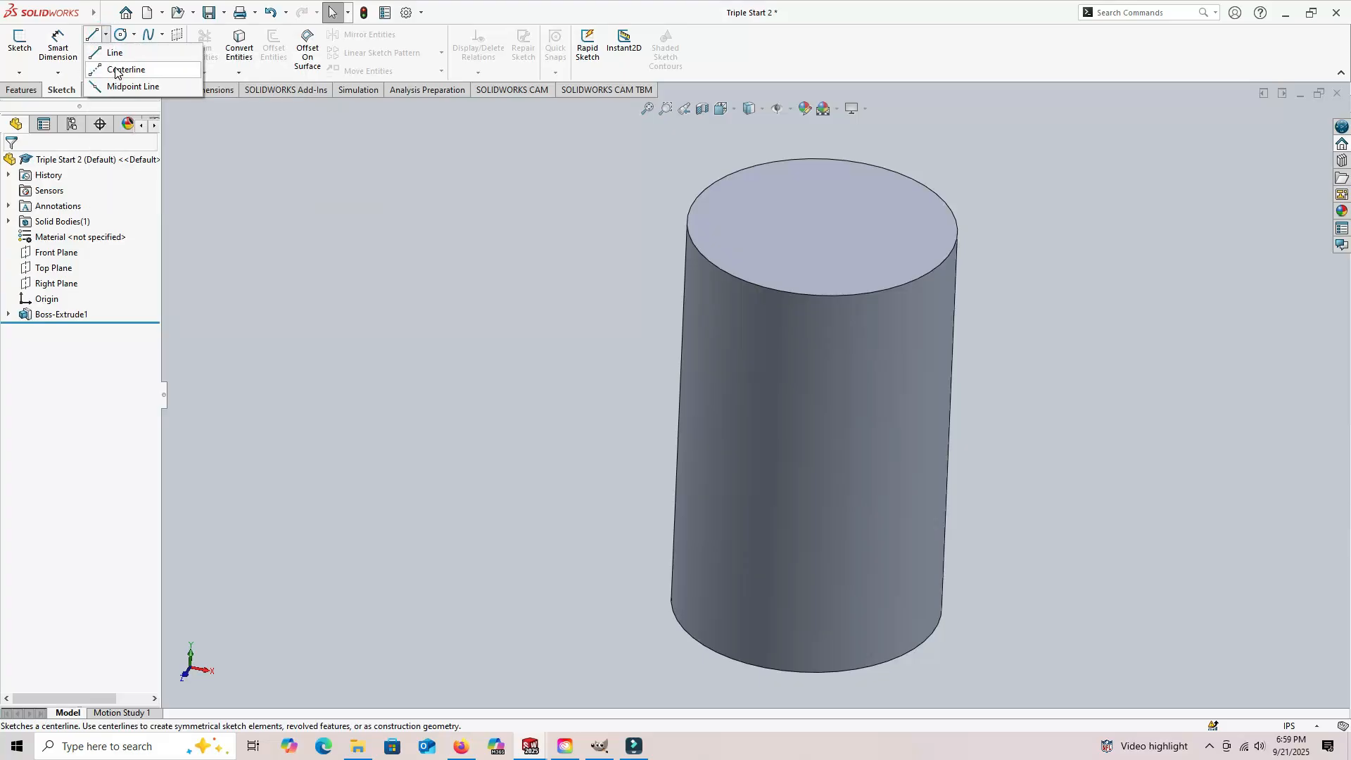
left_click(116, 70)
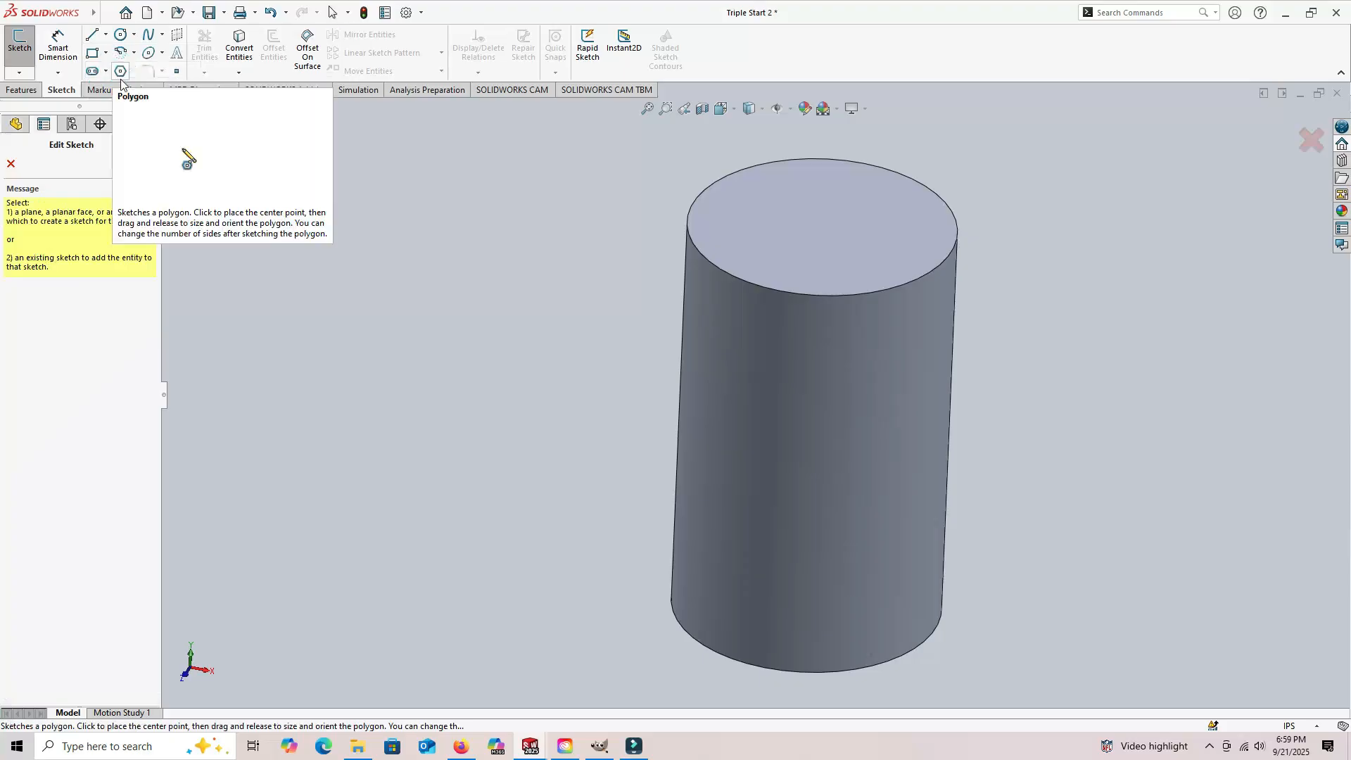
left_click(18, 125)
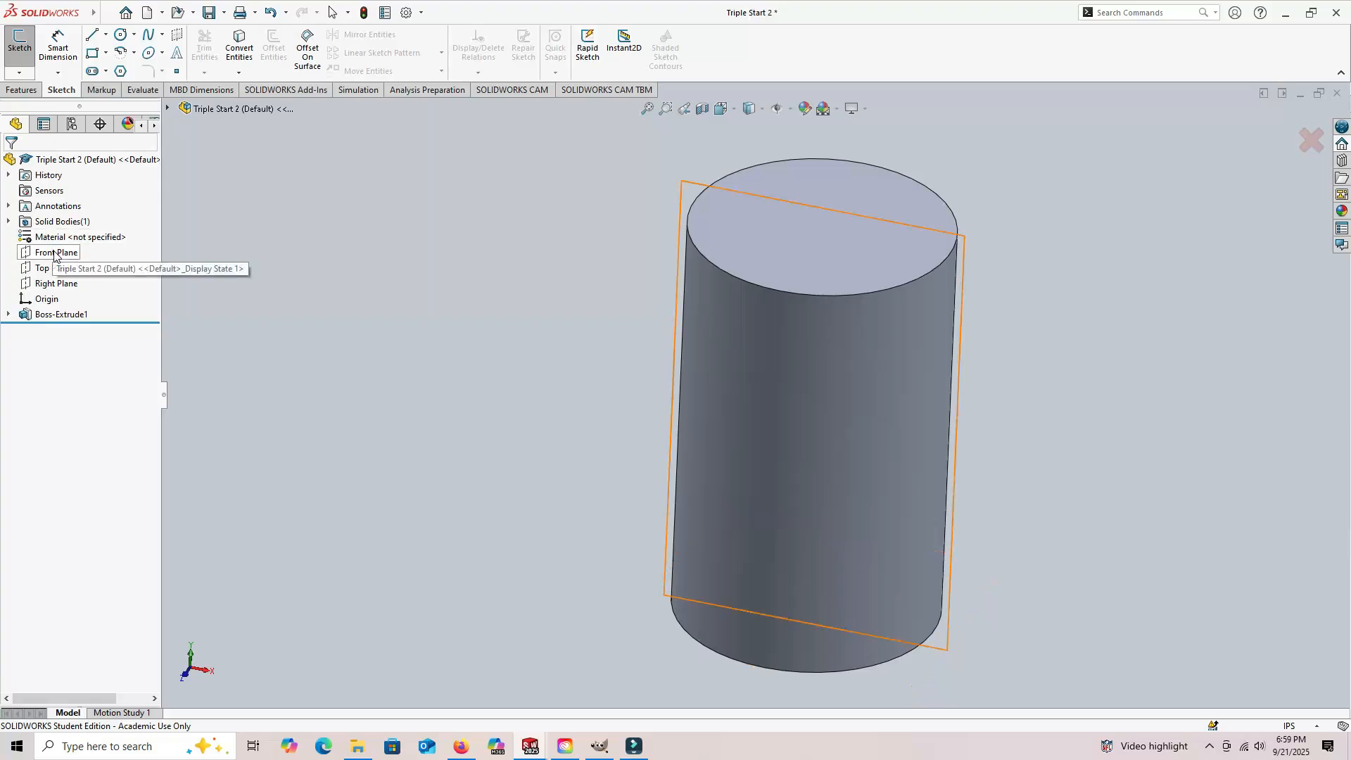
left_click(56, 283)
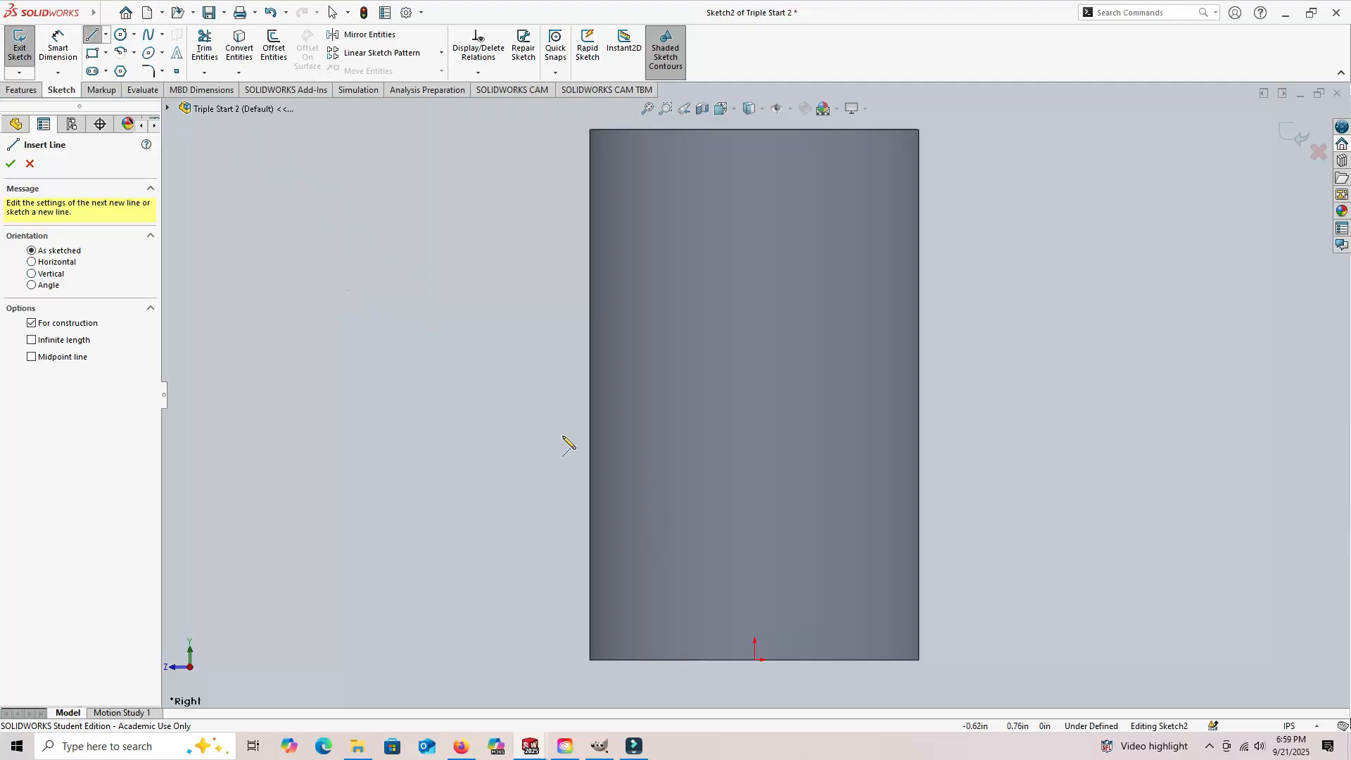
Step: Draw a vertical centerline about 2.99 in long from the origin up past the cylinder's top face and exit the sketch
left_click(105, 35)
left_click(107, 33)
left_click(755, 659)
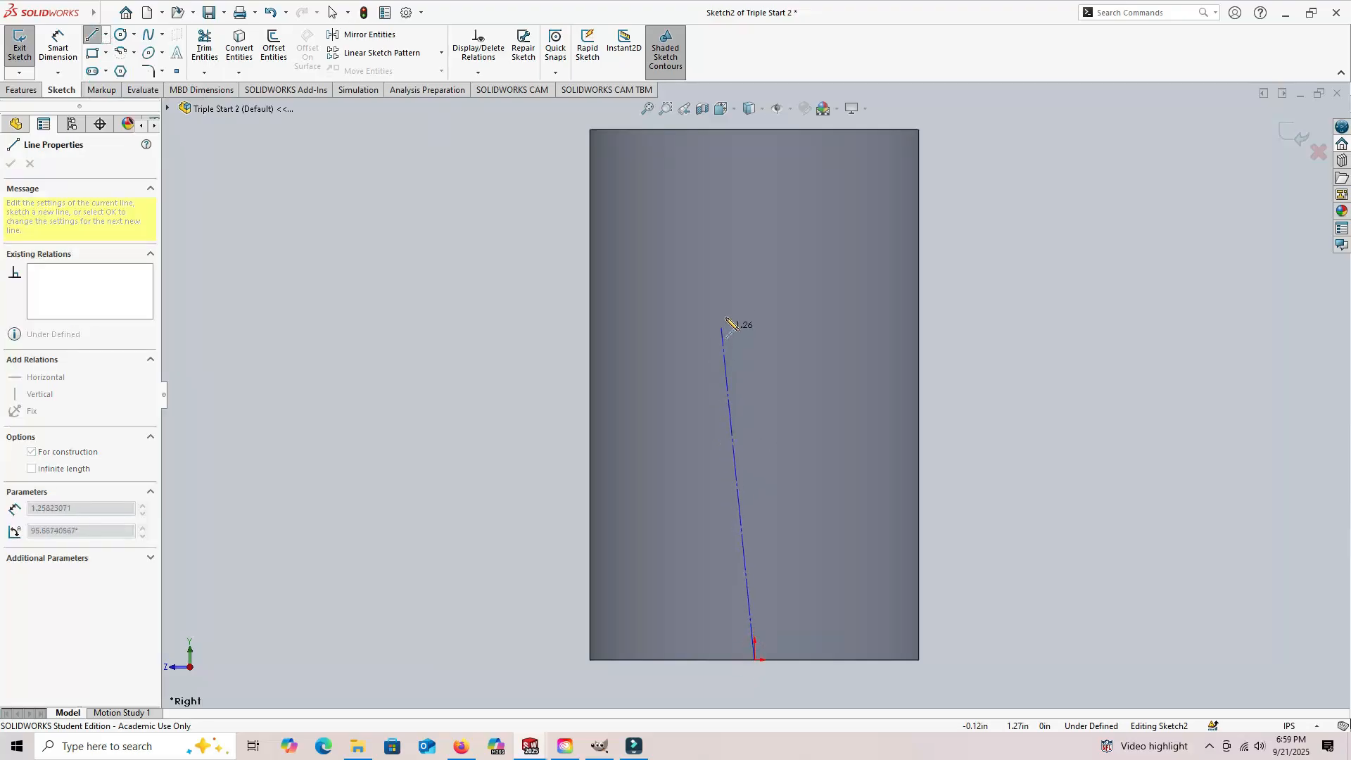
scroll(732, 322, "up", 2)
scroll(755, 140, "up", 3)
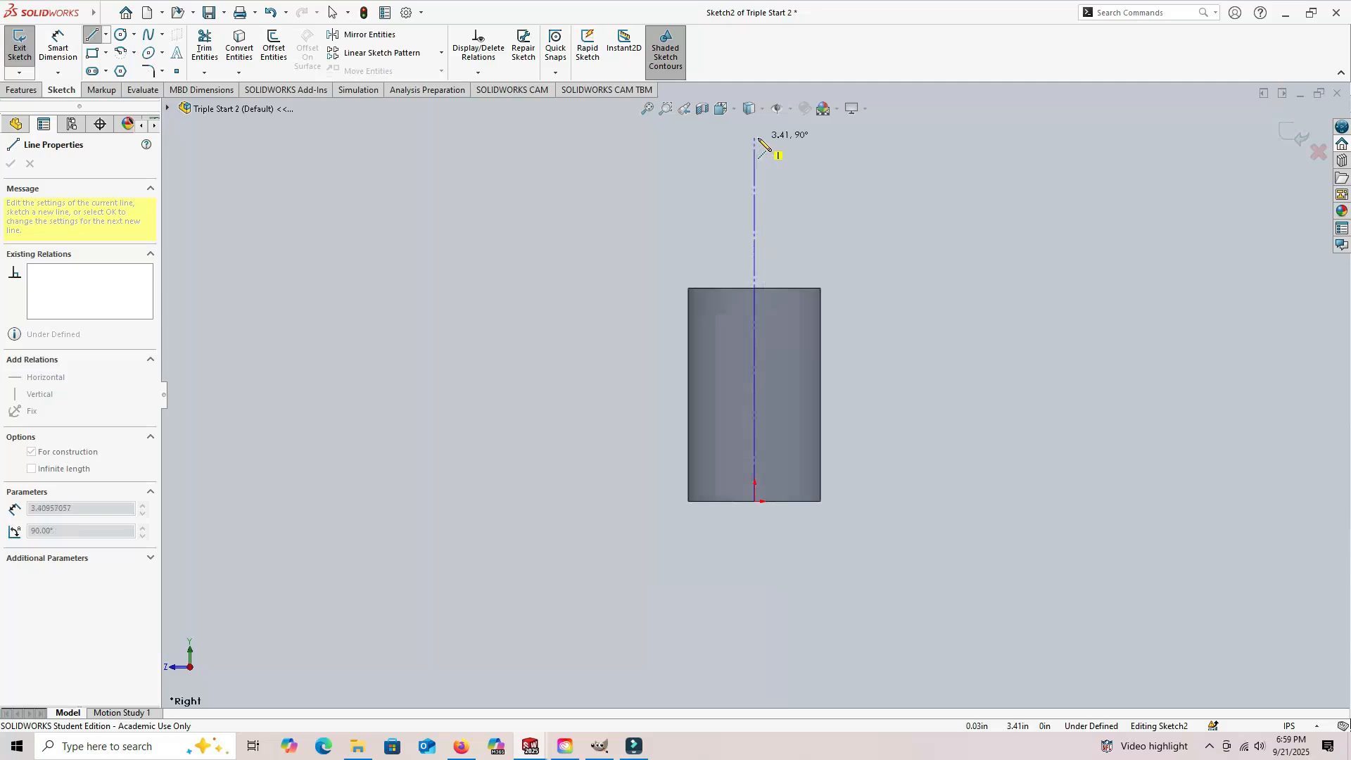
left_click(754, 181)
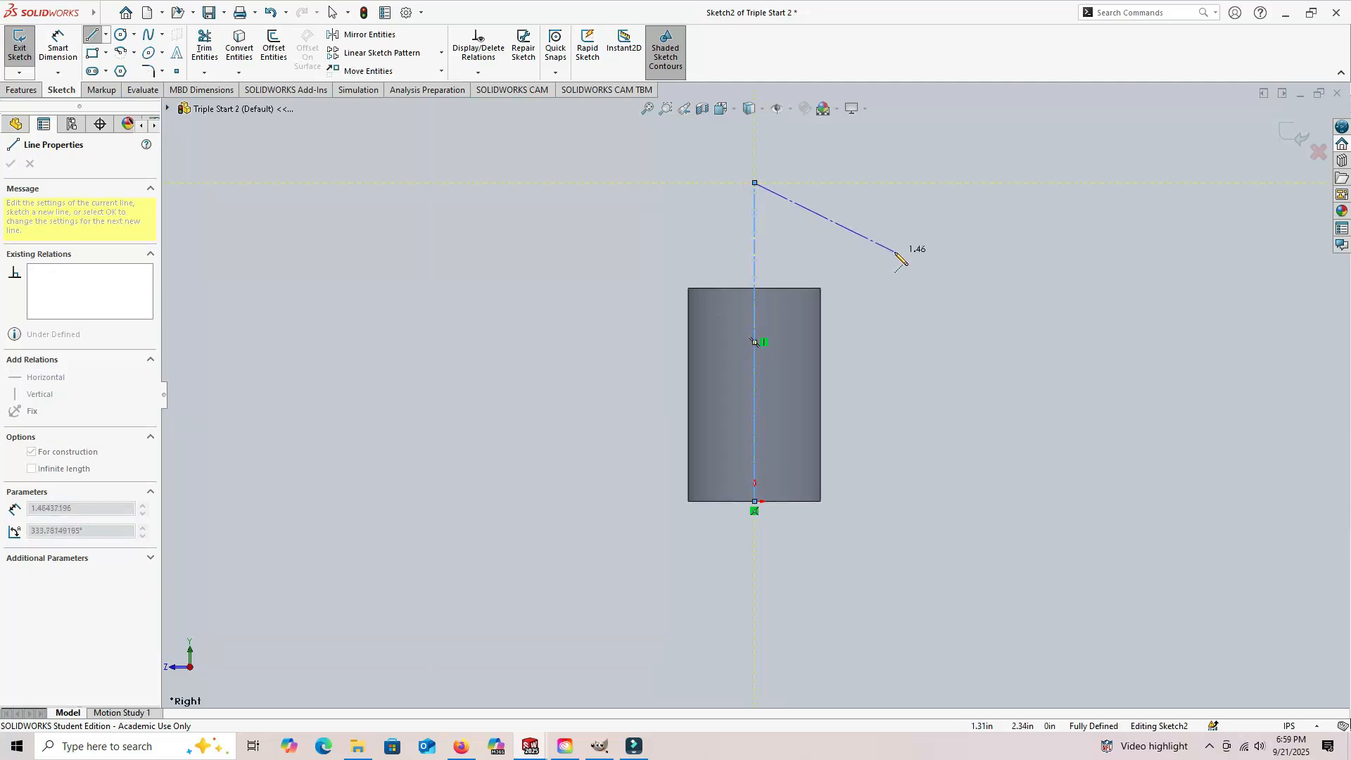
key("Escape")
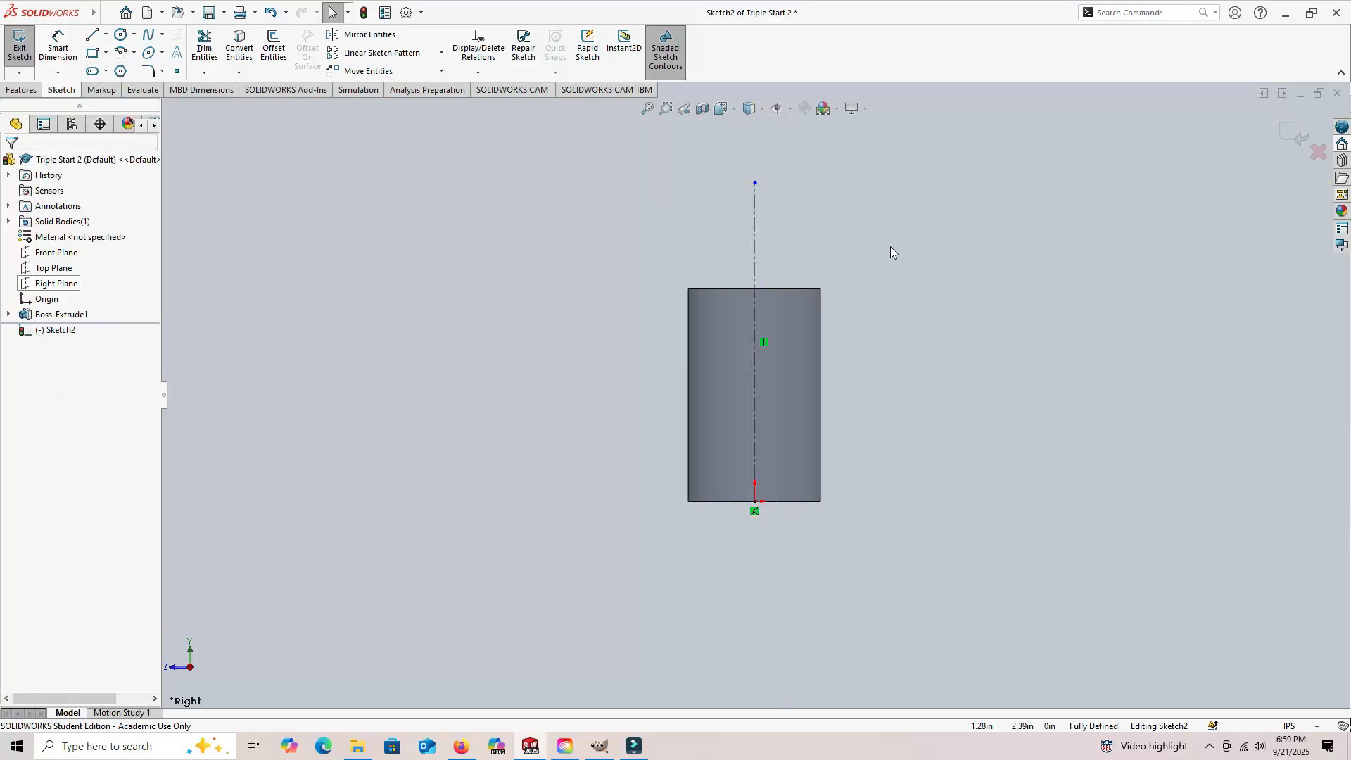
middle_click_drag(871, 228, 879, 264)
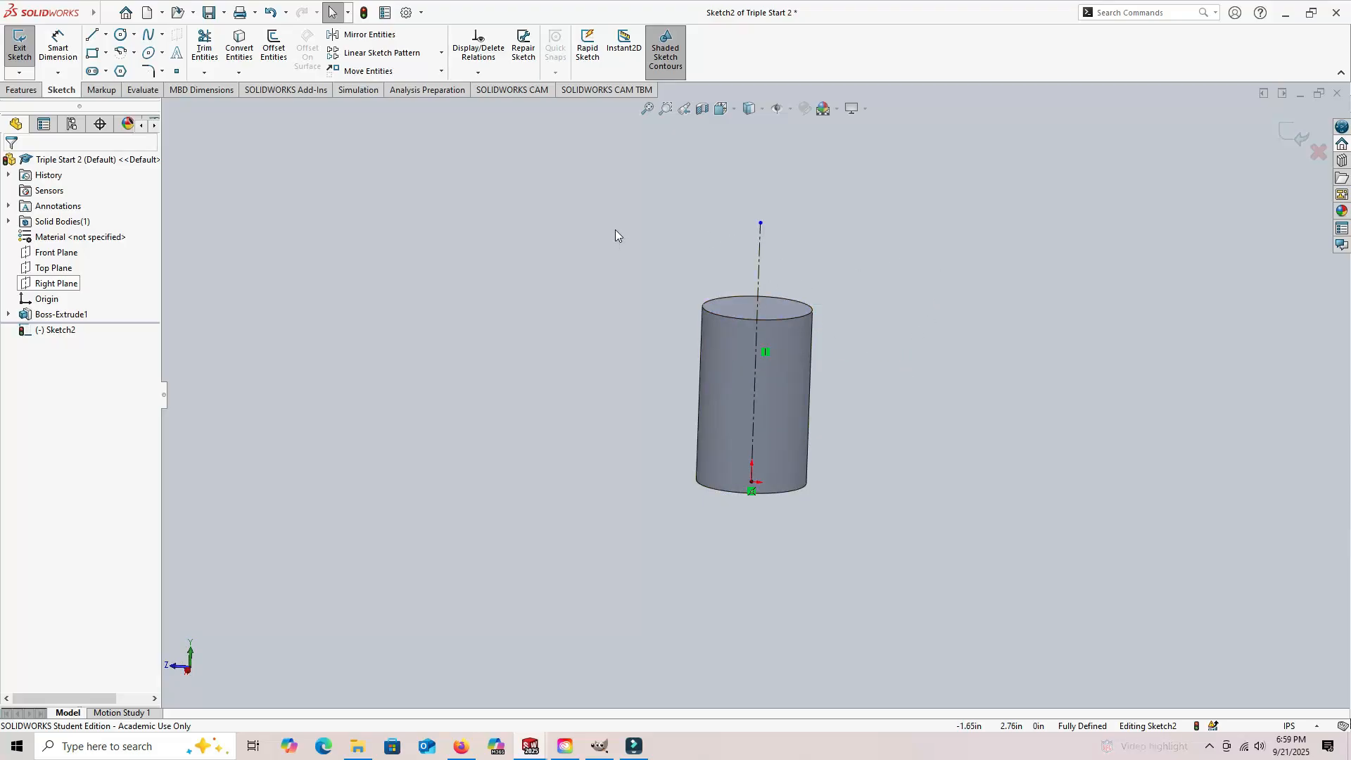
left_click(20, 49)
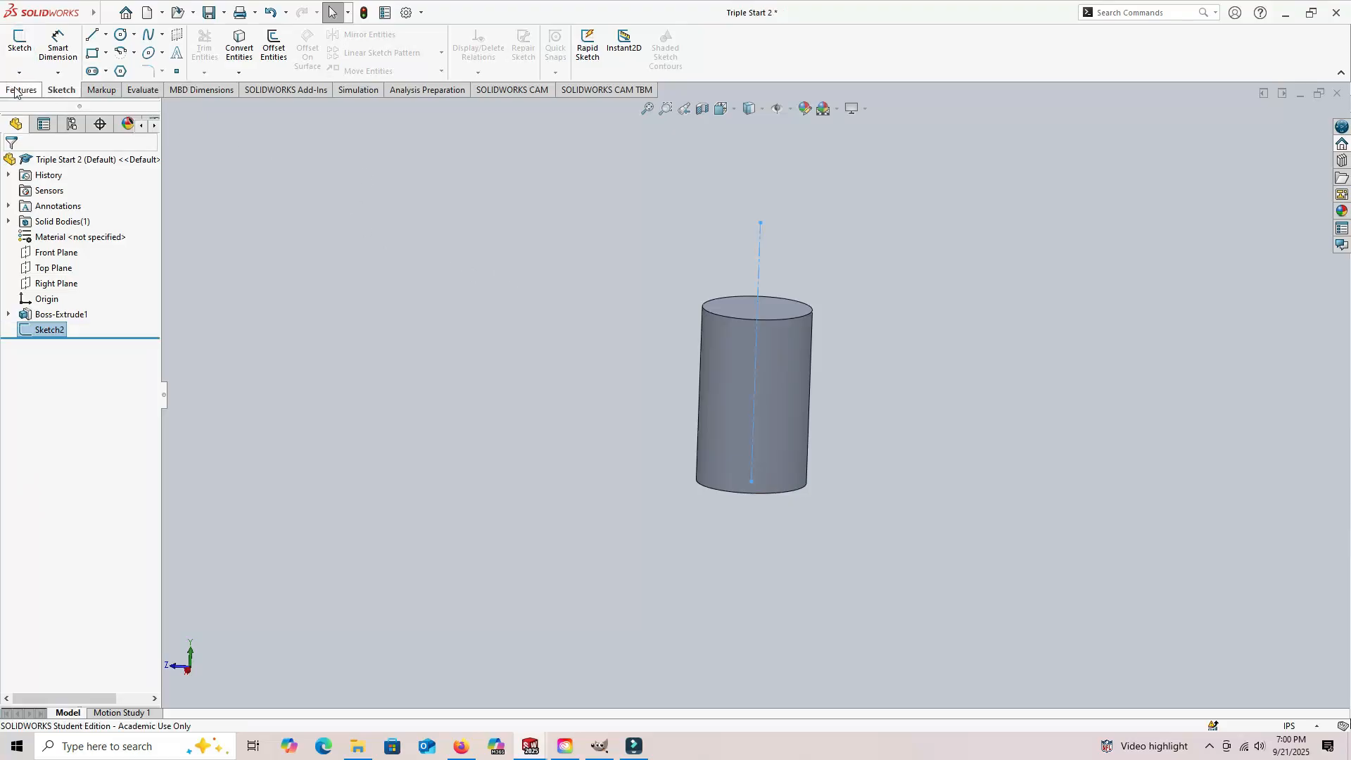
left_click(227, 163)
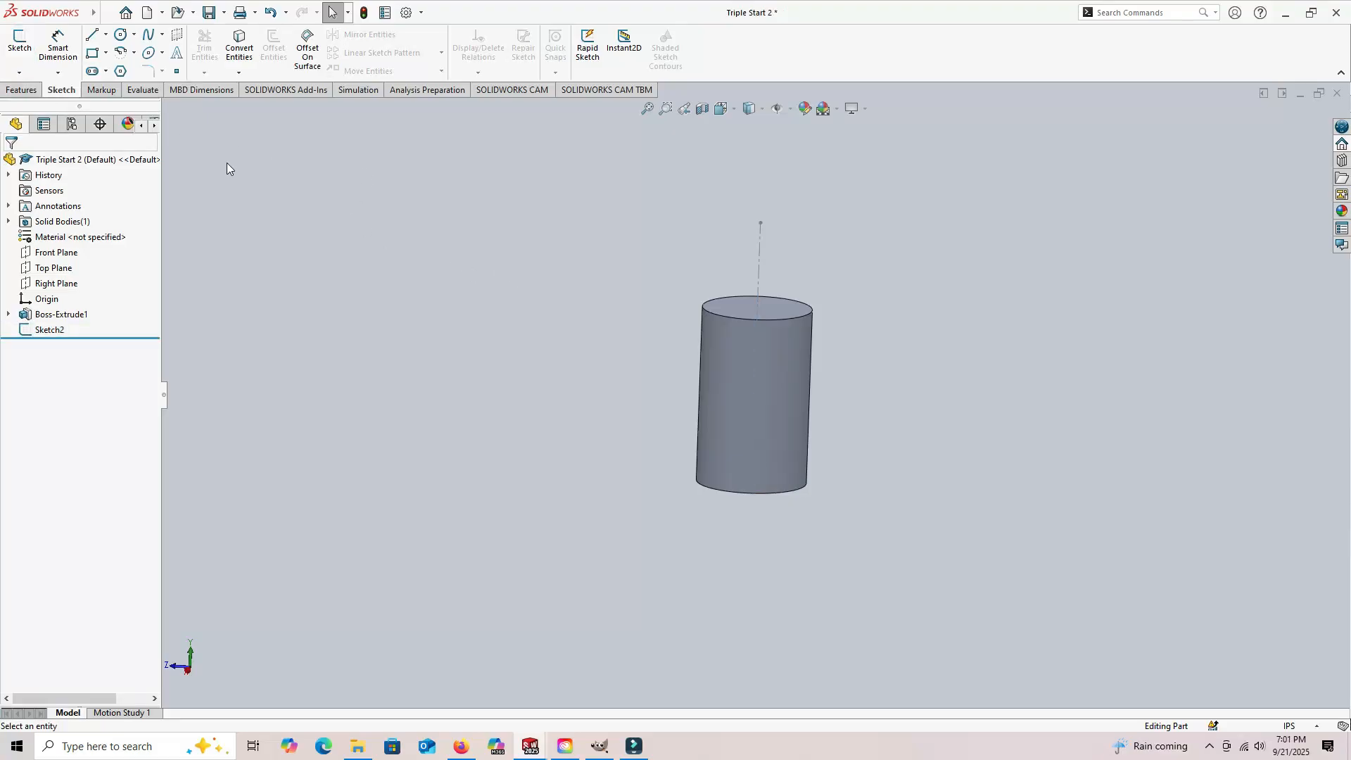
Step: Create a reference plane offset 0.50 in above the cylinder's top face
left_click(20, 90)
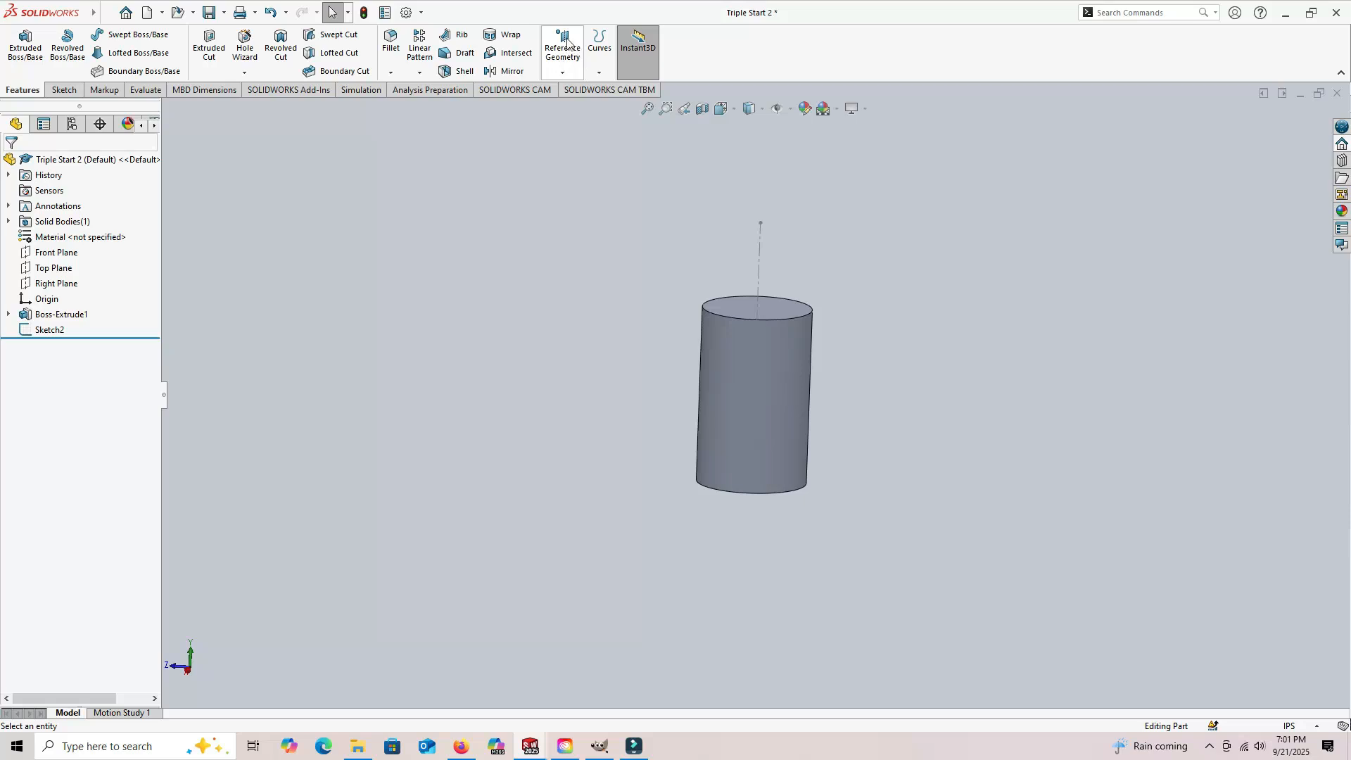
left_click(562, 74)
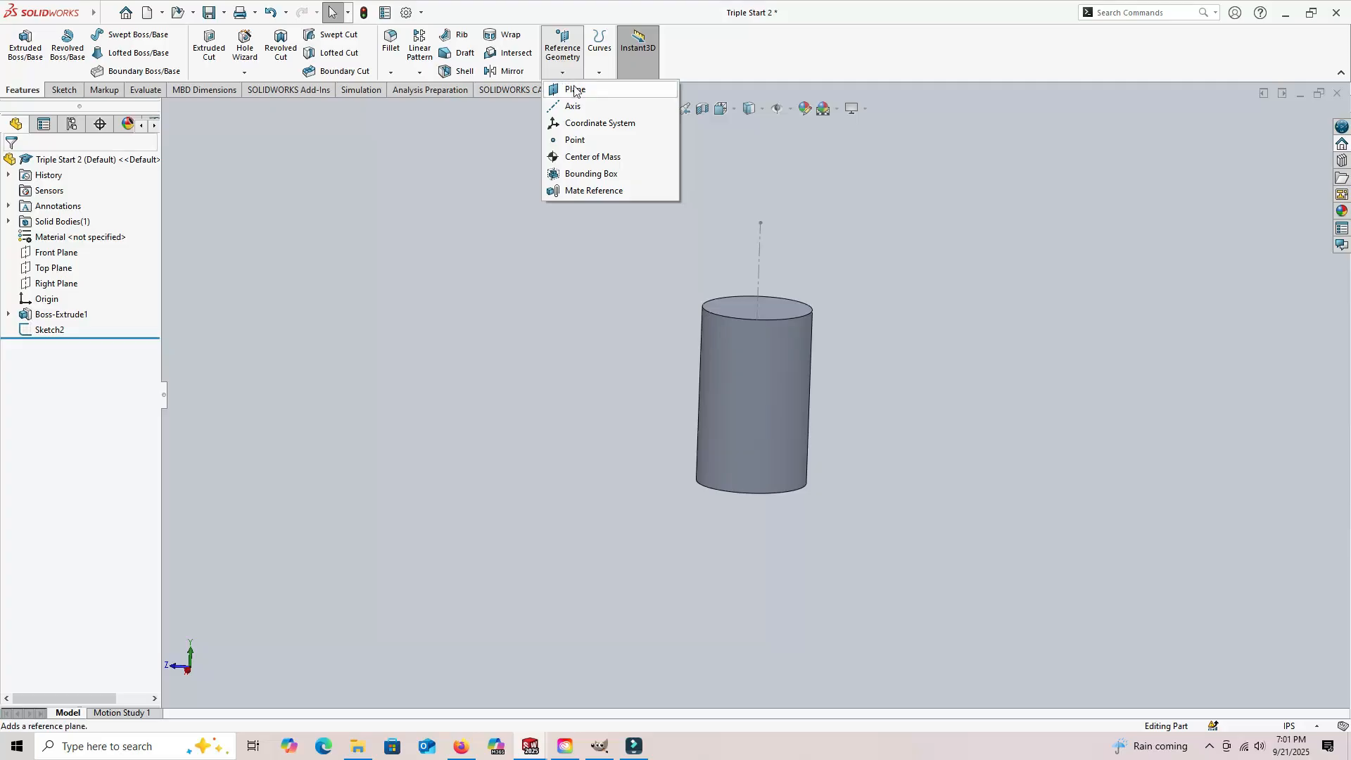
left_click(579, 90)
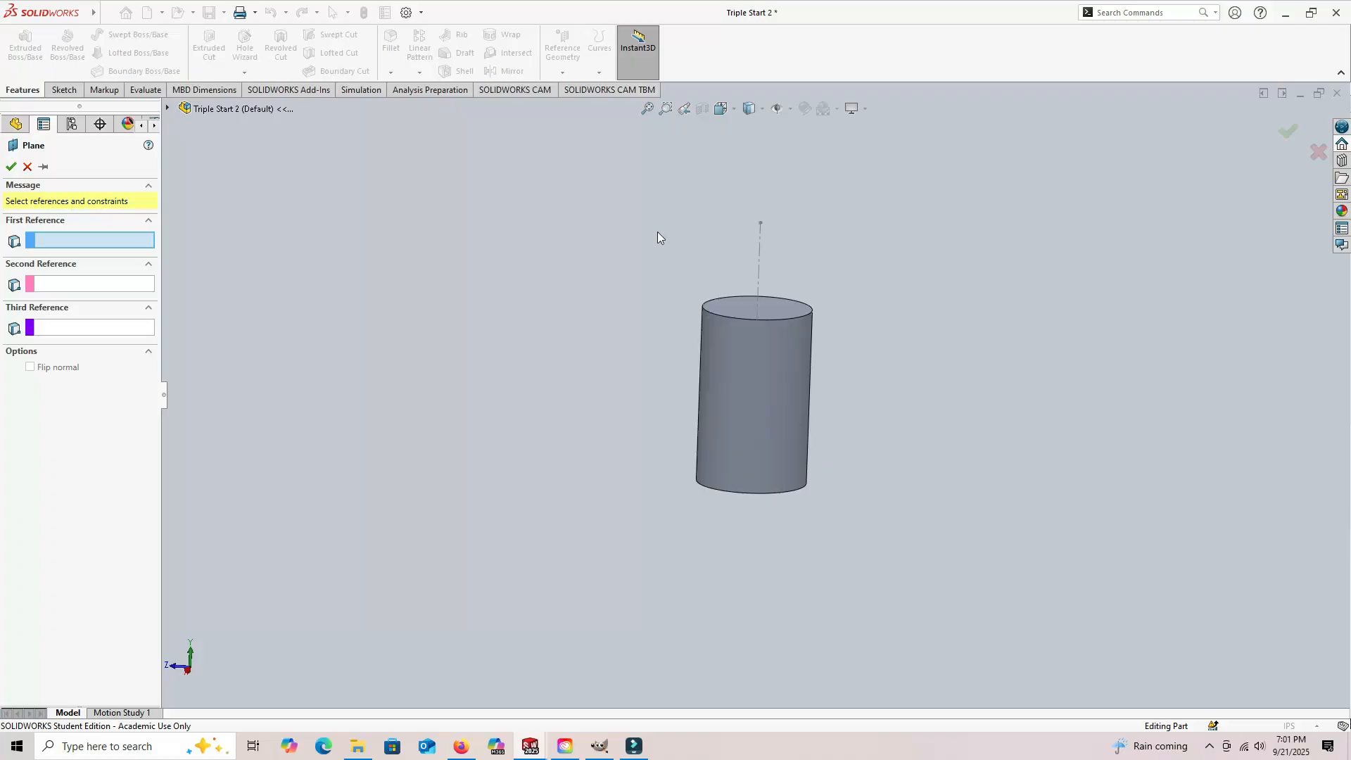
middle_click_drag(665, 247, 660, 266)
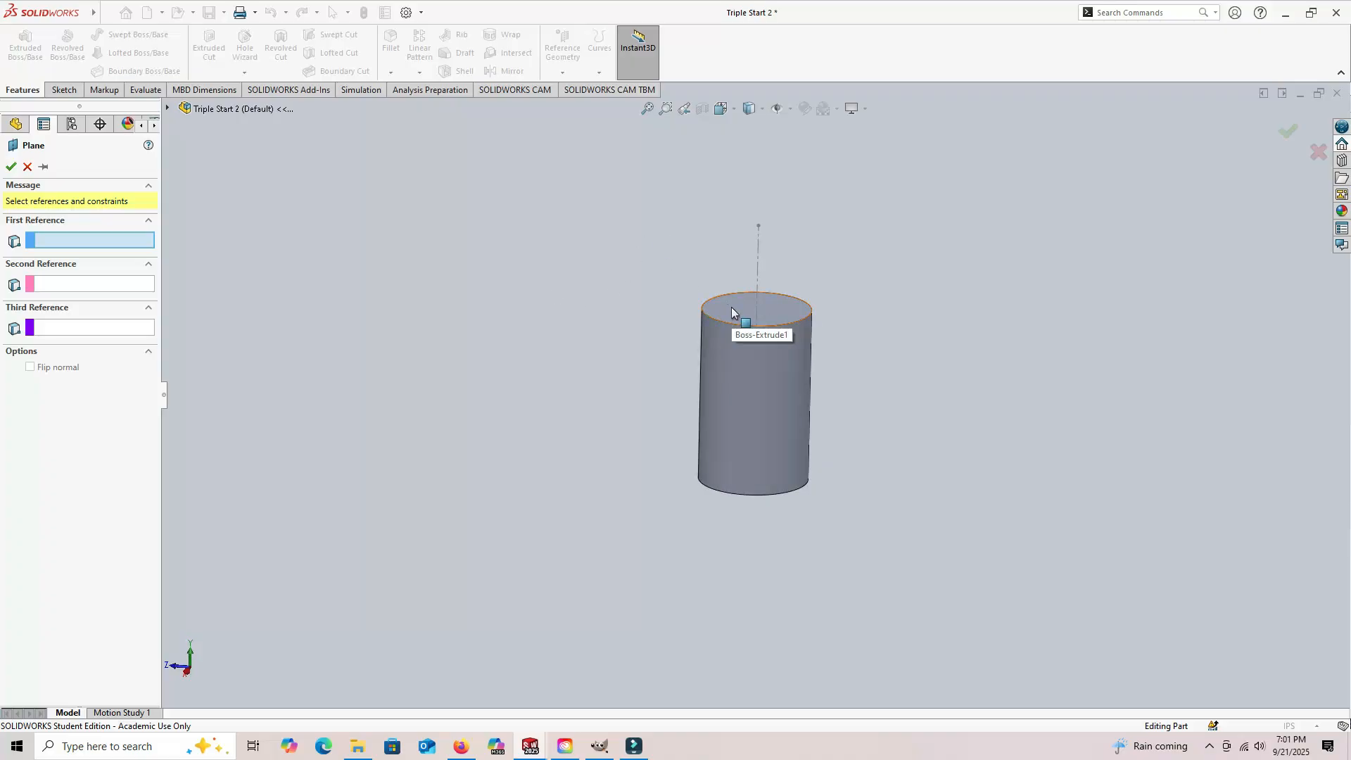
left_click(732, 307)
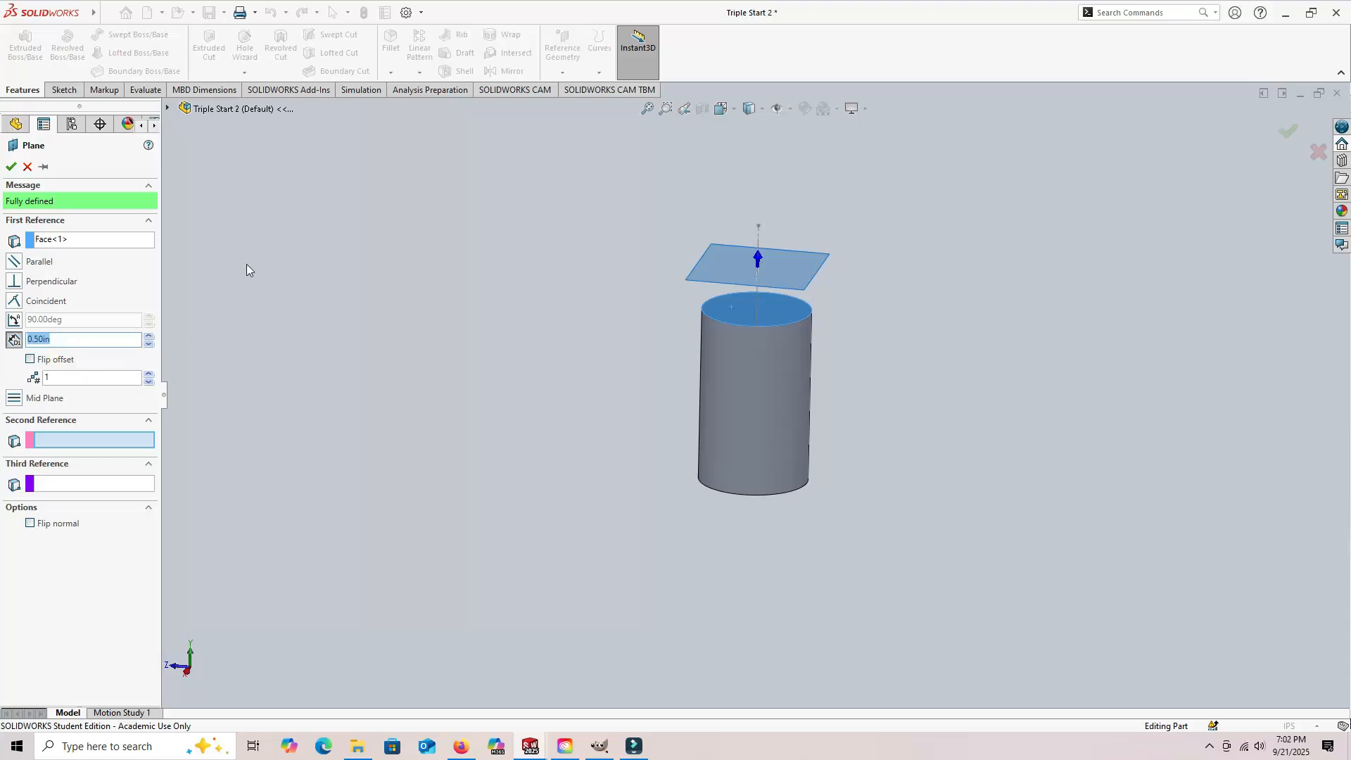
left_click(10, 168)
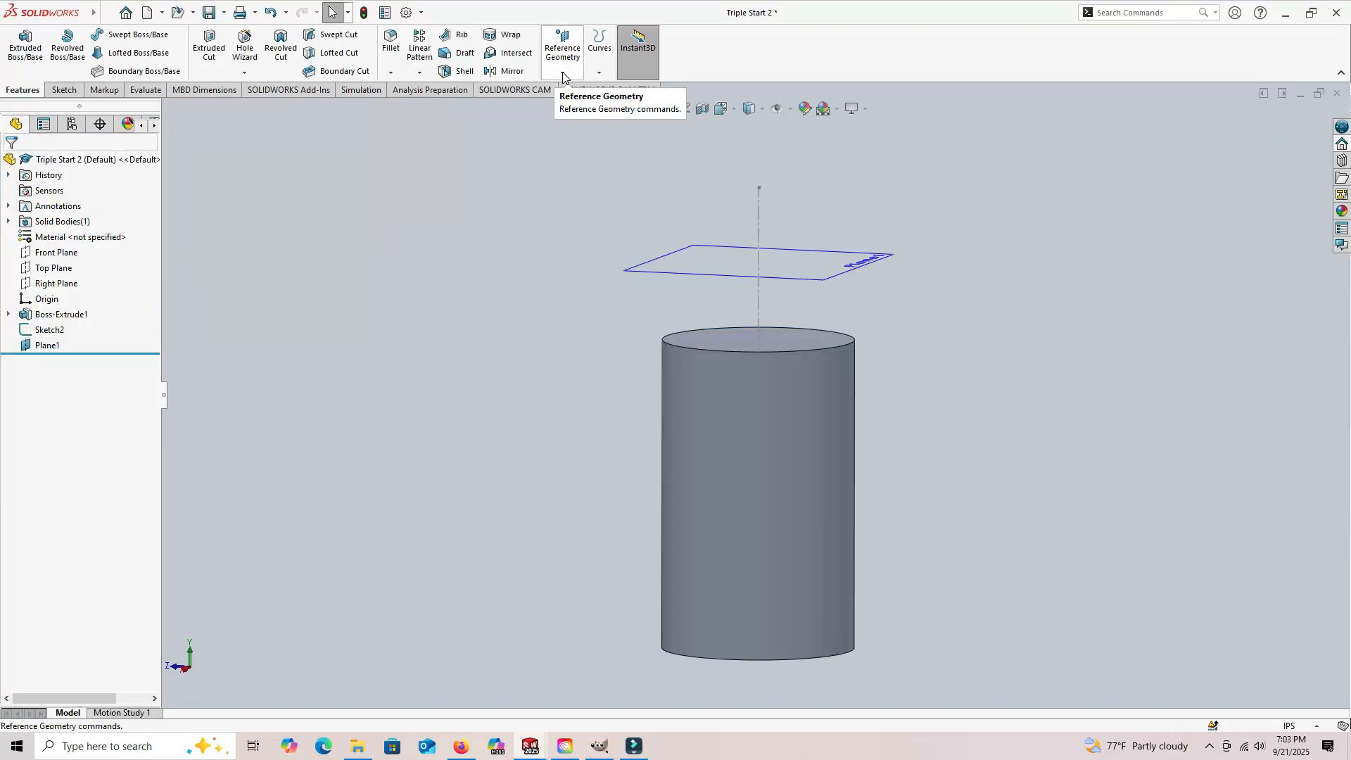
Step: Create a reference plane coincident with the centerline and at 240 degrees to the Right Plane
left_click(562, 73)
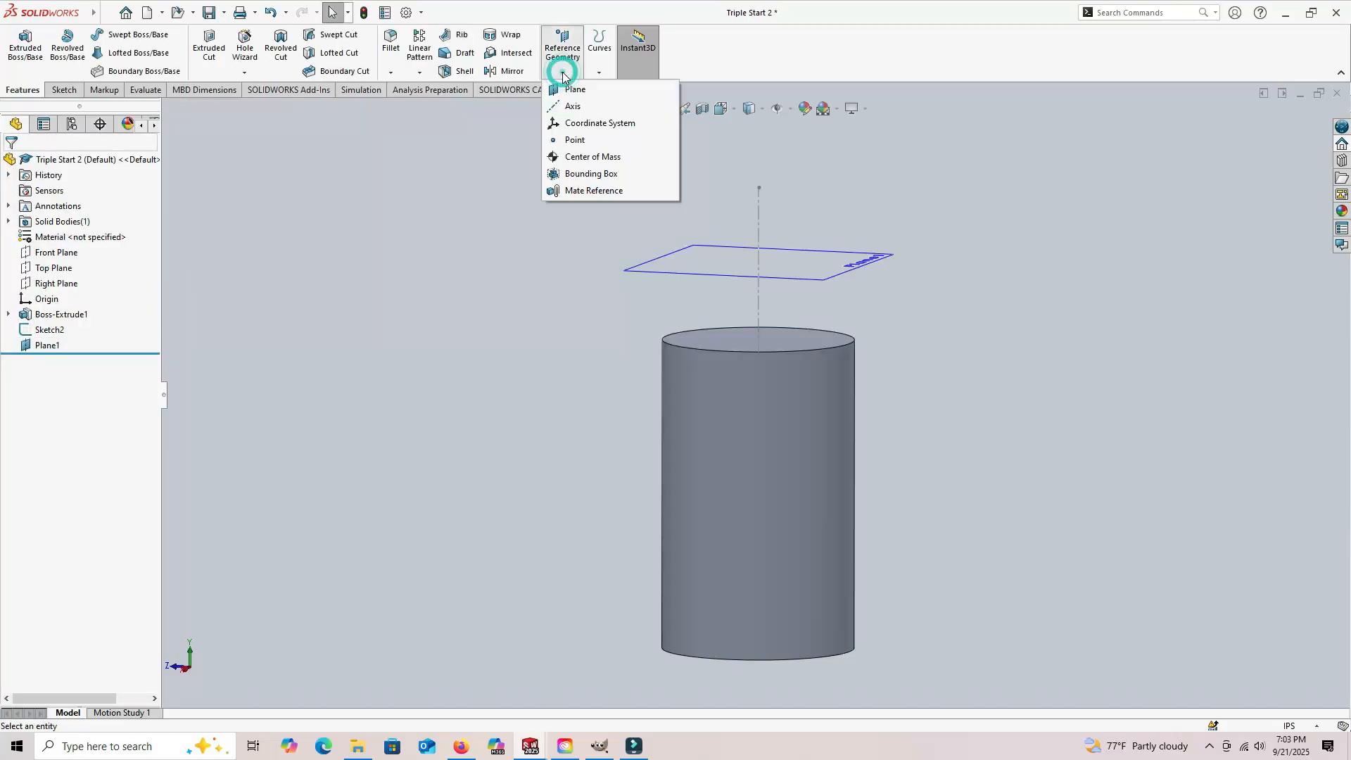
left_click(573, 92)
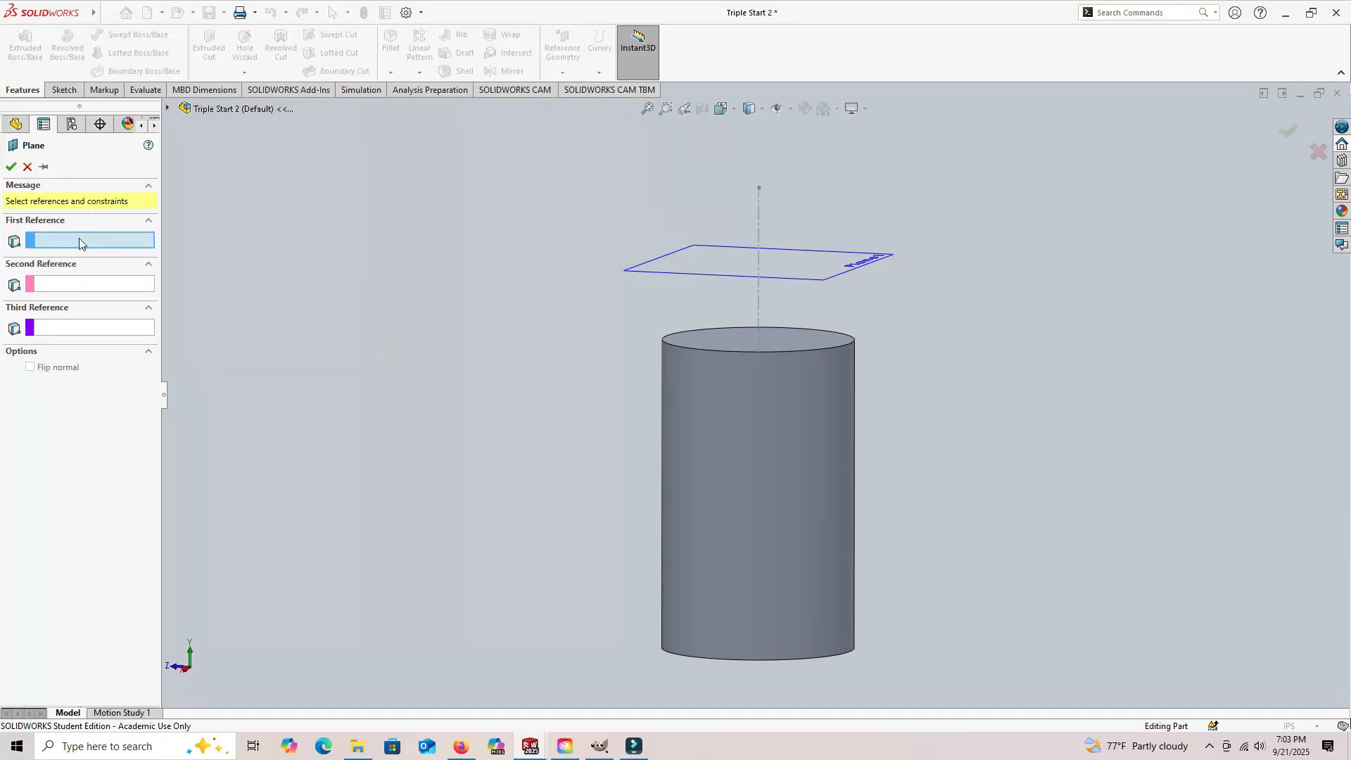
left_click(758, 305)
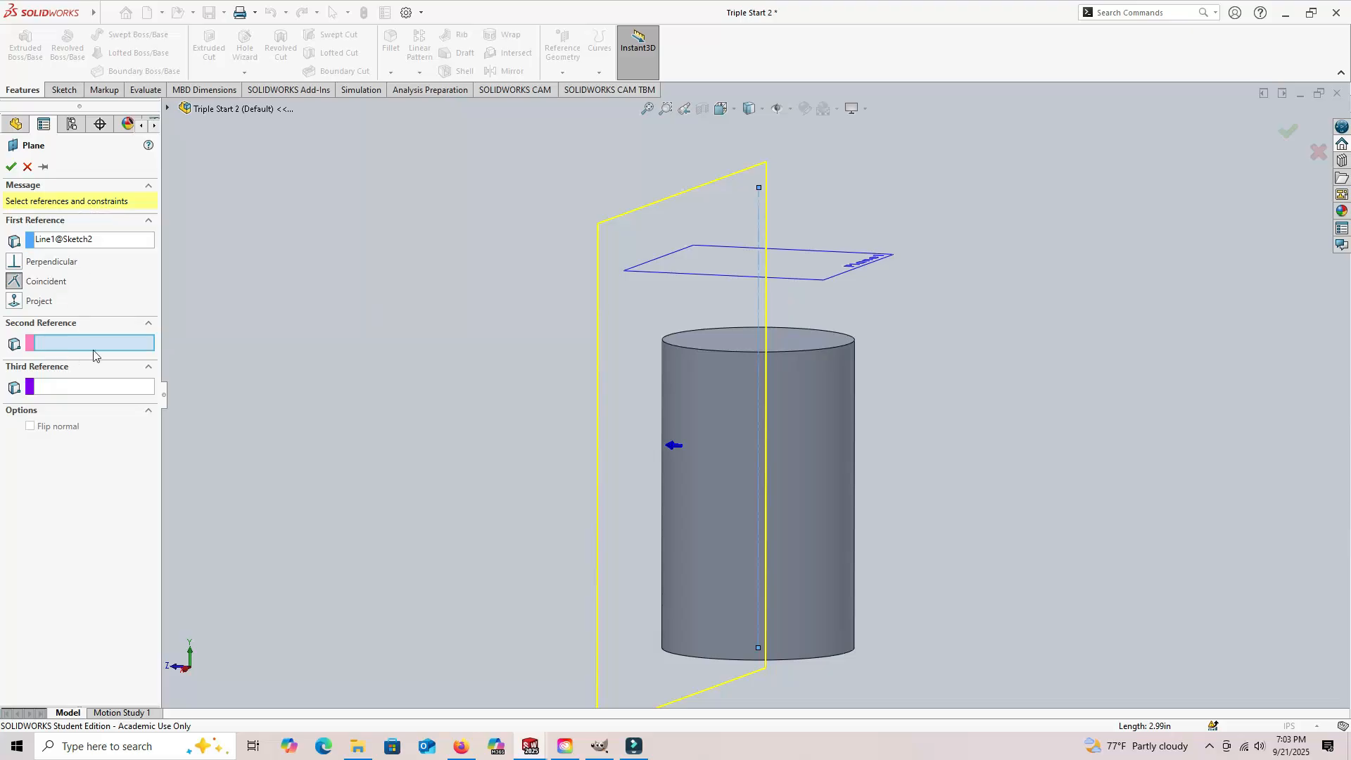
left_click(15, 126)
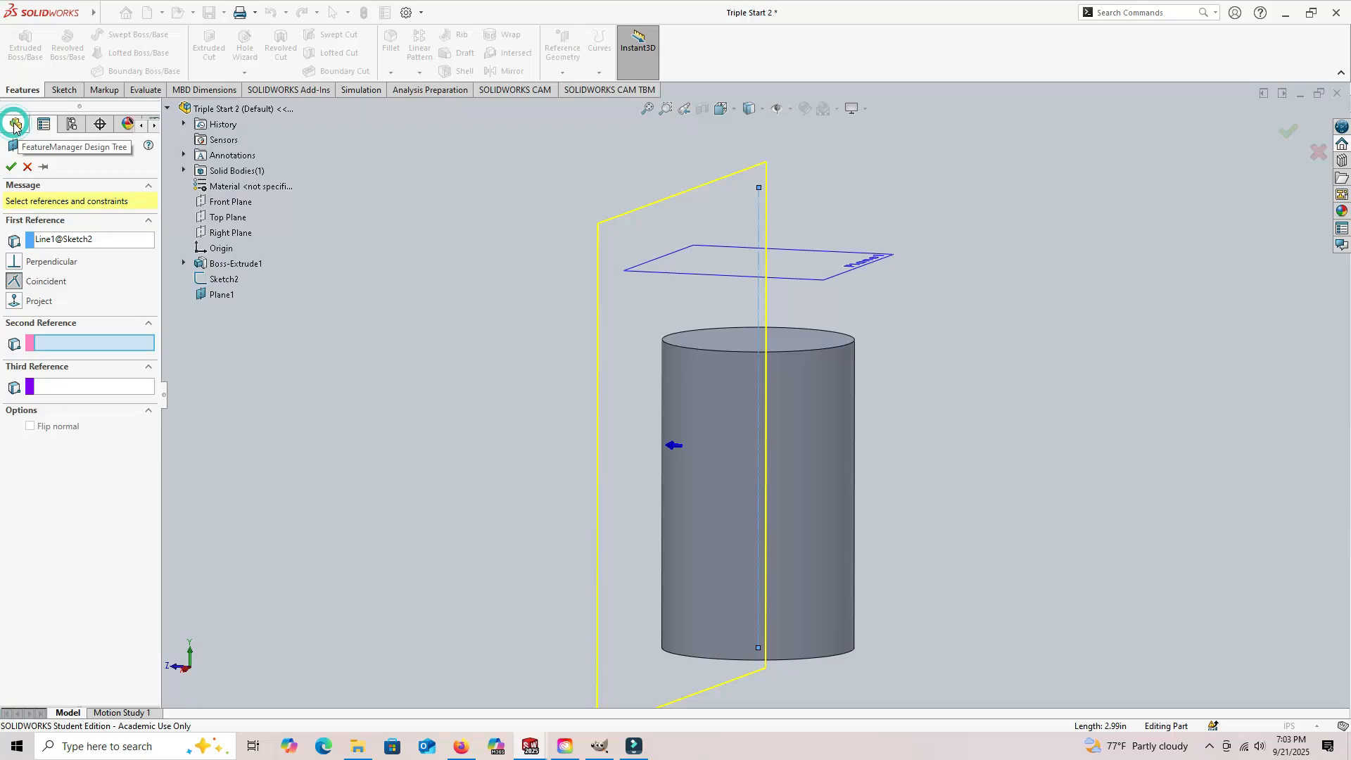
left_click(235, 234)
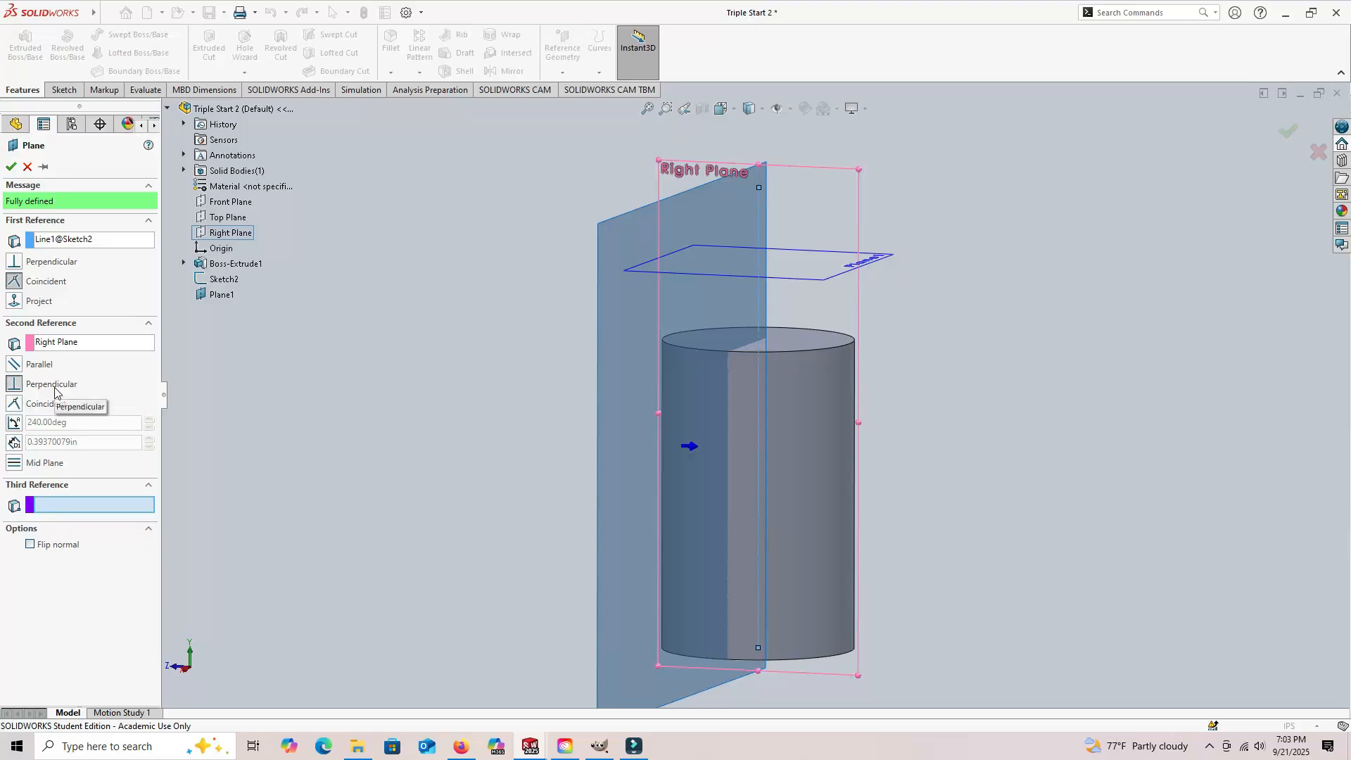
left_click(14, 423)
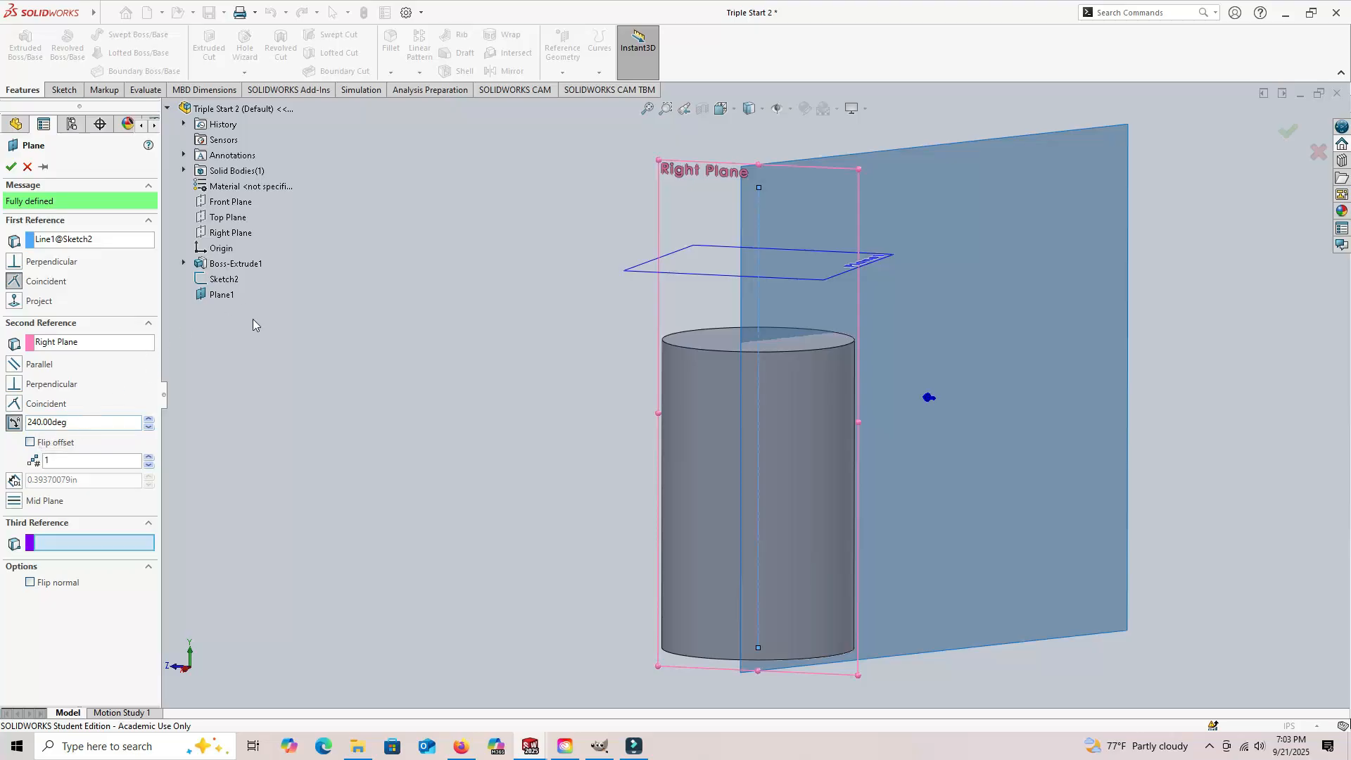
left_click(11, 167)
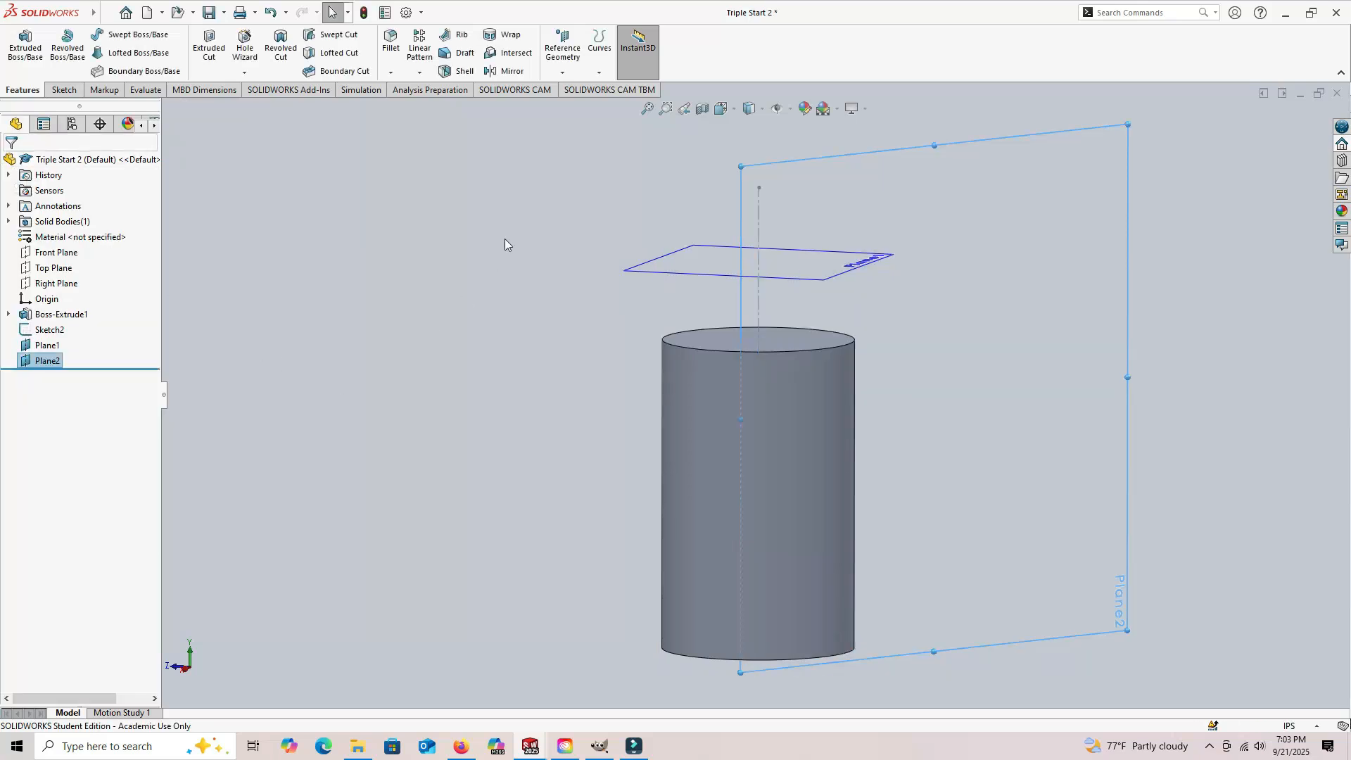
Step: Start a new reference plane and replace its first reference with the vertical centerline, keeping it coincident
left_click(562, 74)
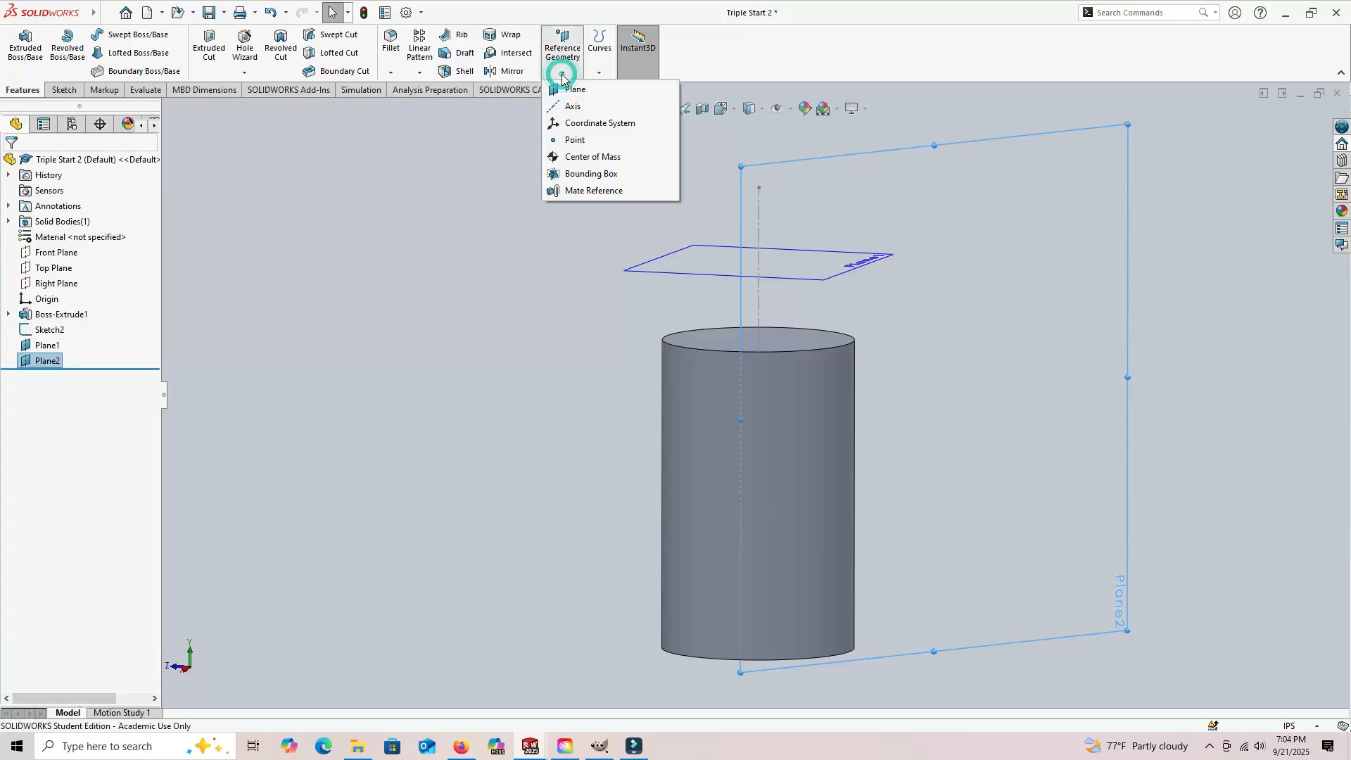
left_click(565, 87)
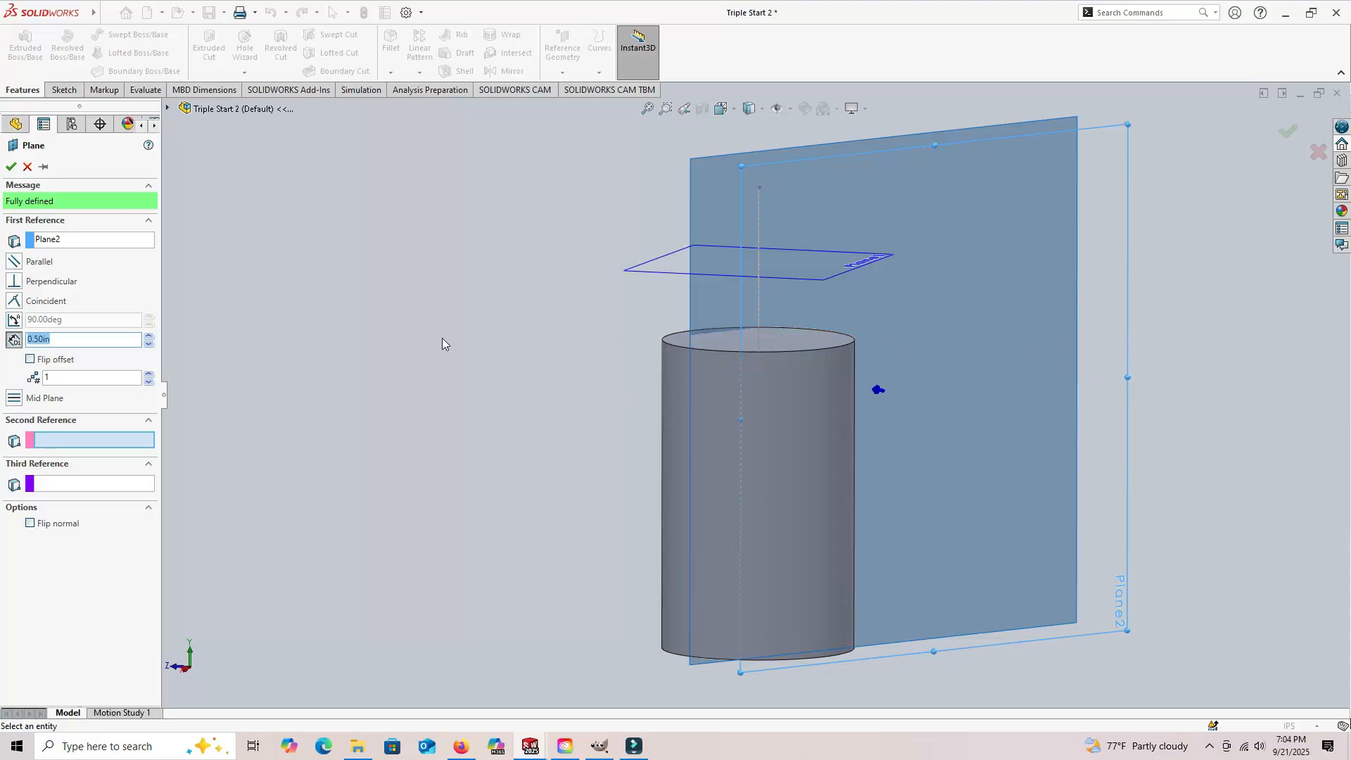
left_click(73, 242)
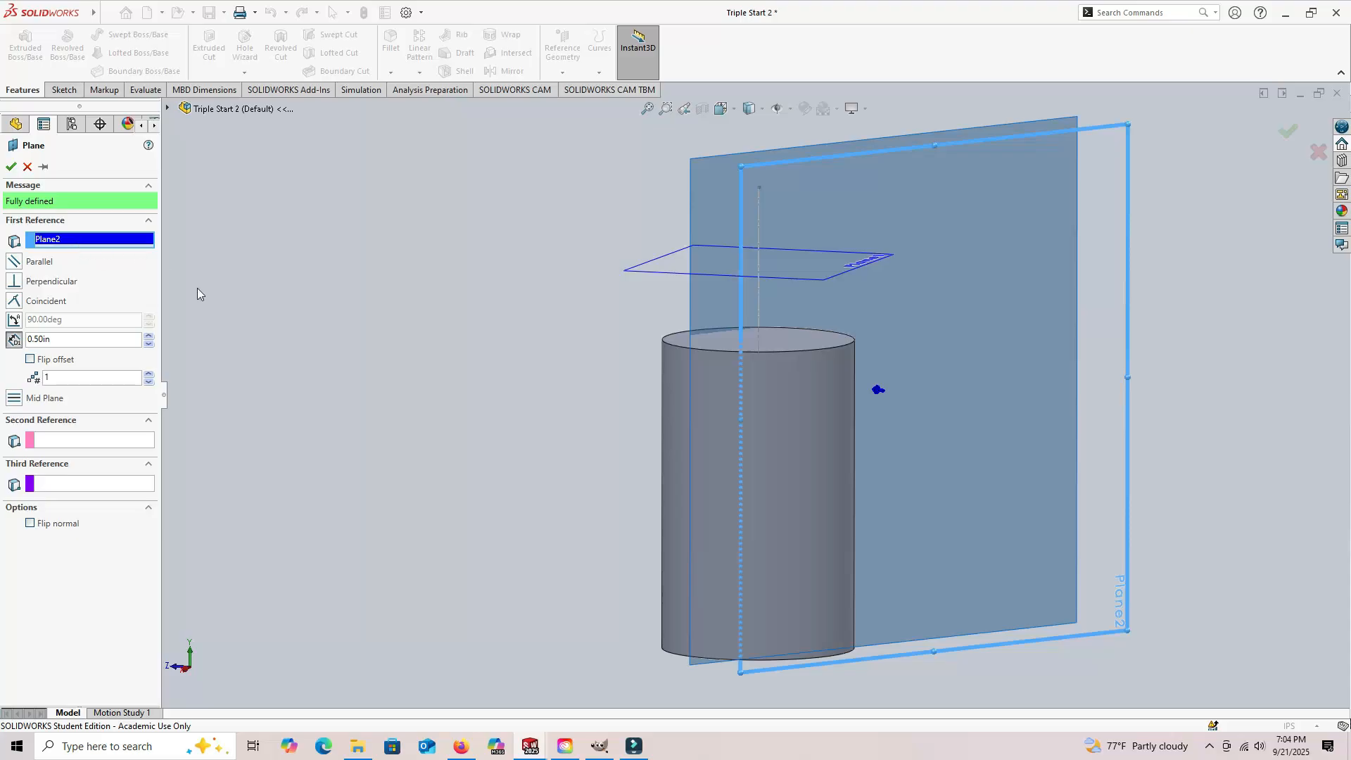
scroll(724, 333, "down", 4)
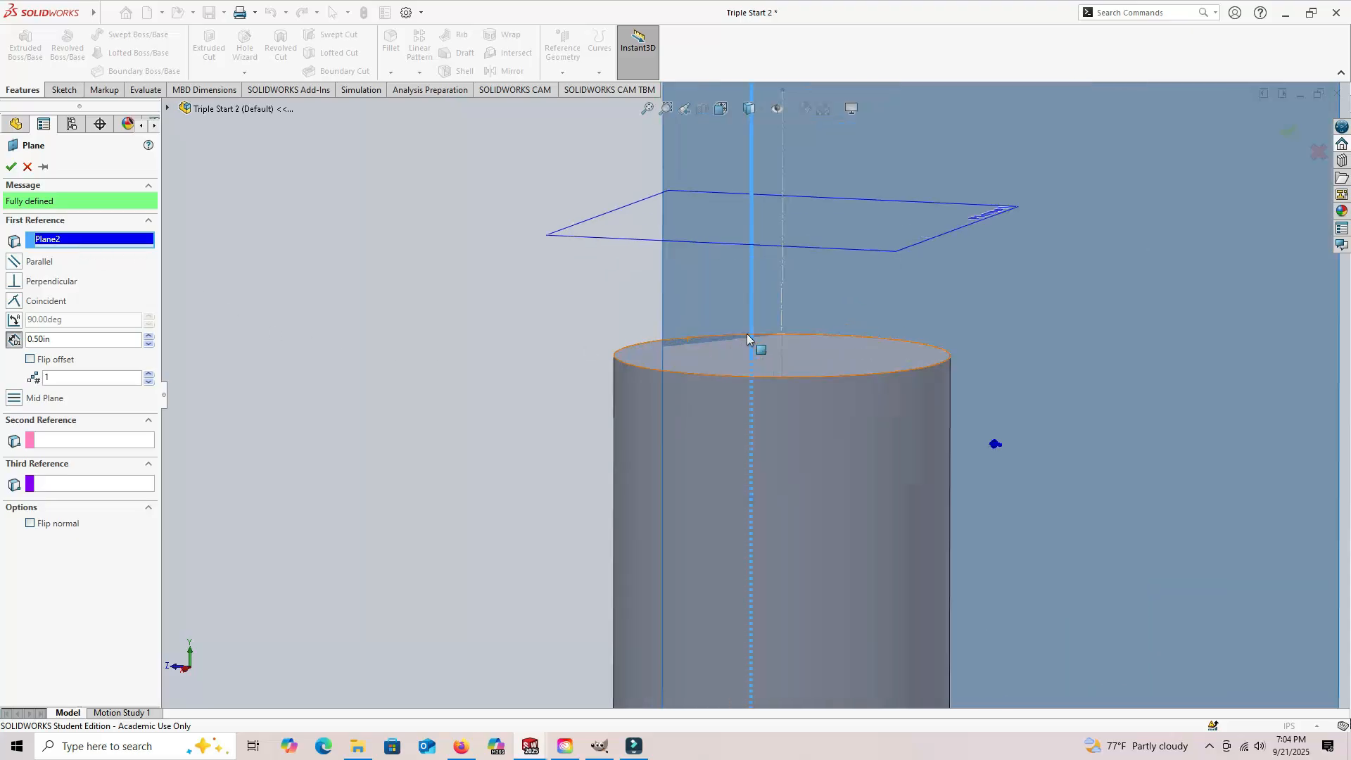
left_click(792, 310)
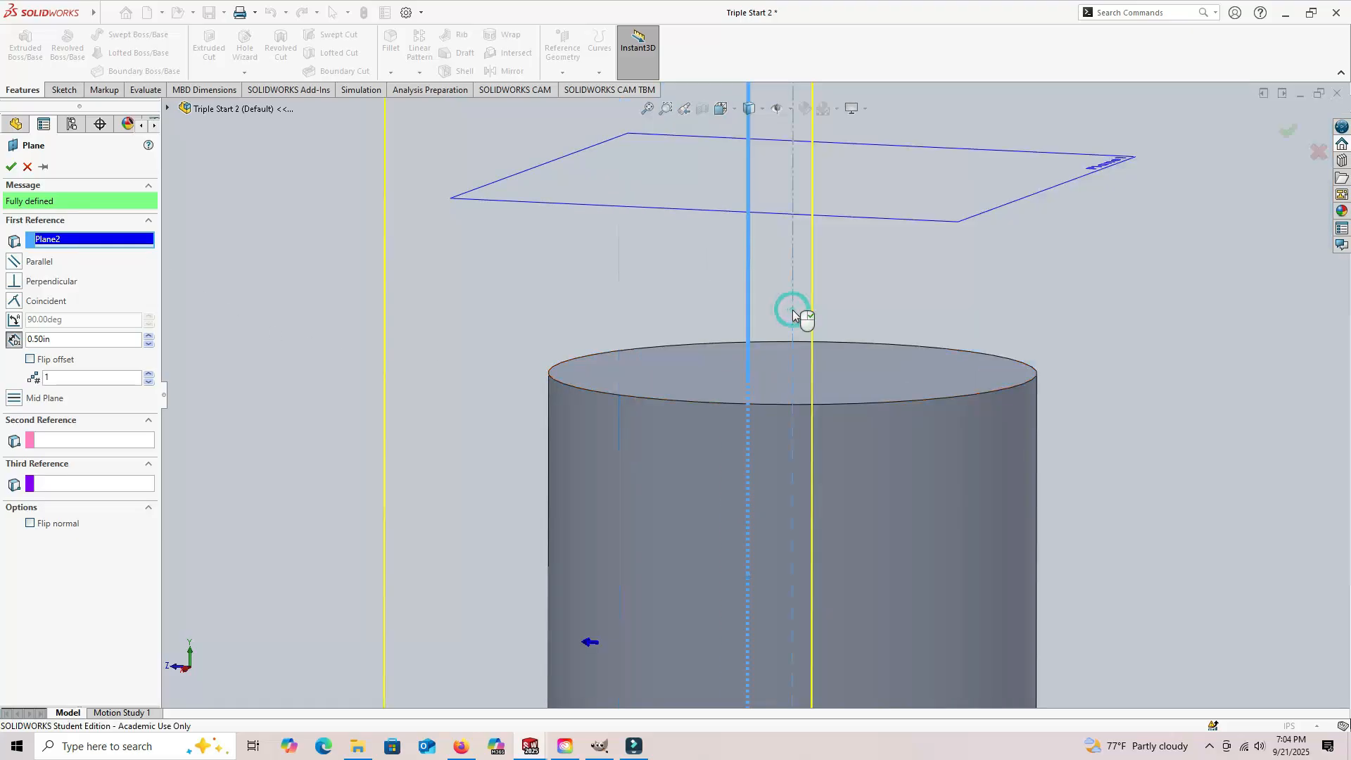
scroll(791, 339, "down", 1)
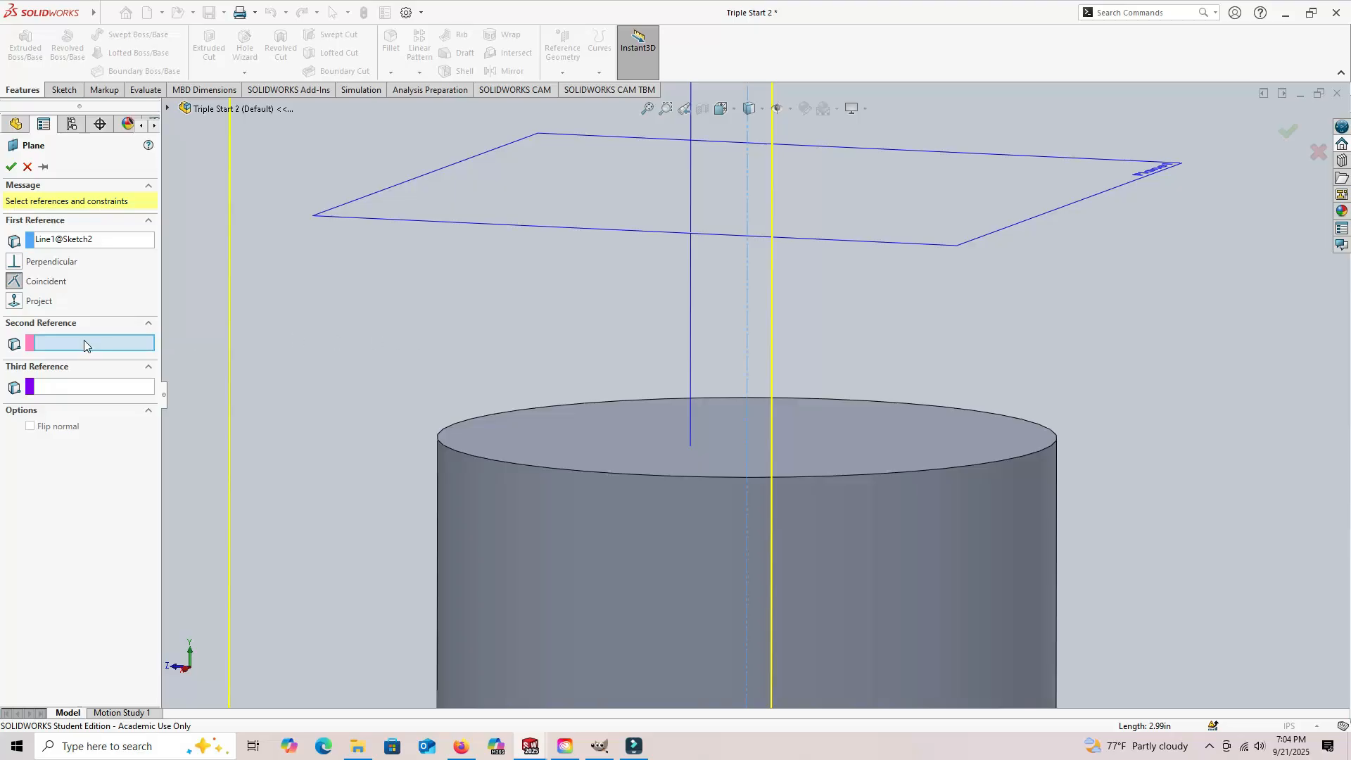
Step: Use the Right Plane as the second reference at a 120 degree angle and create the plane
left_click(17, 127)
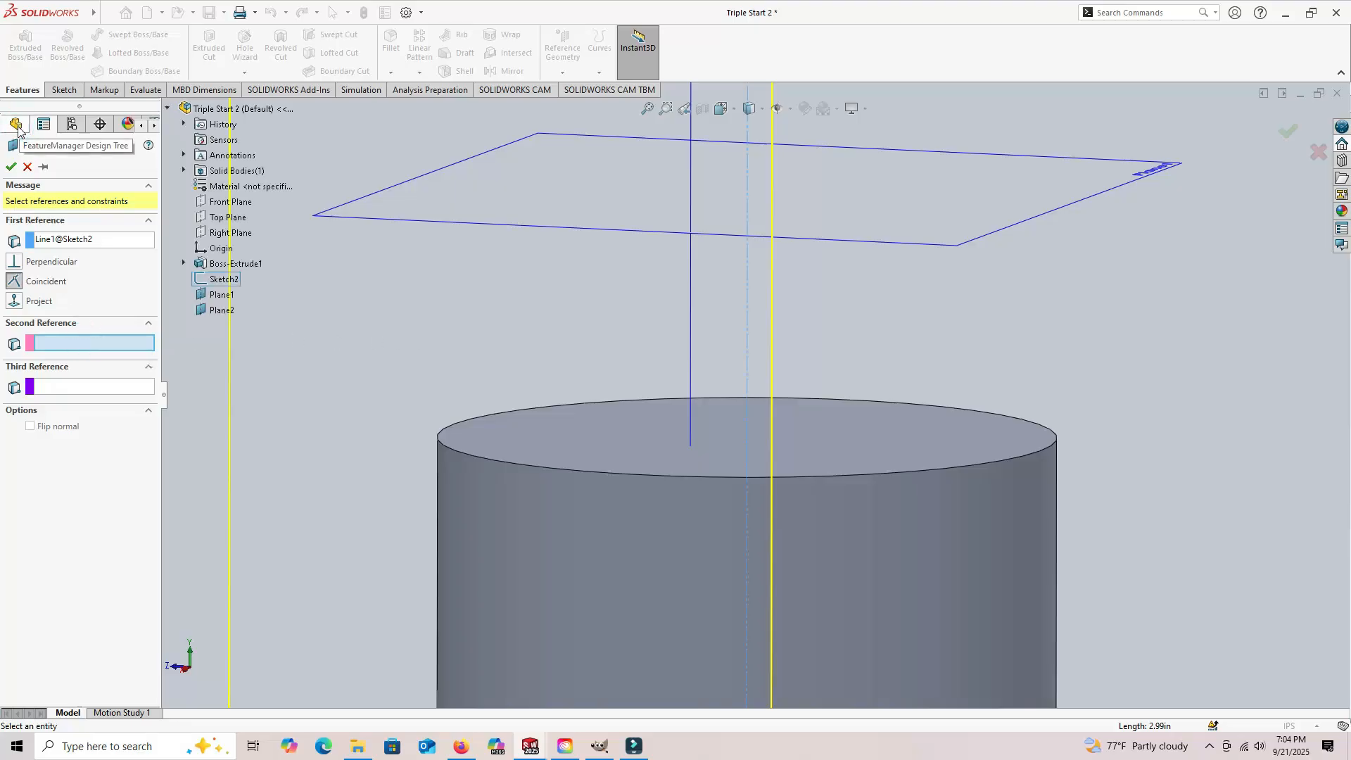
left_click(241, 238)
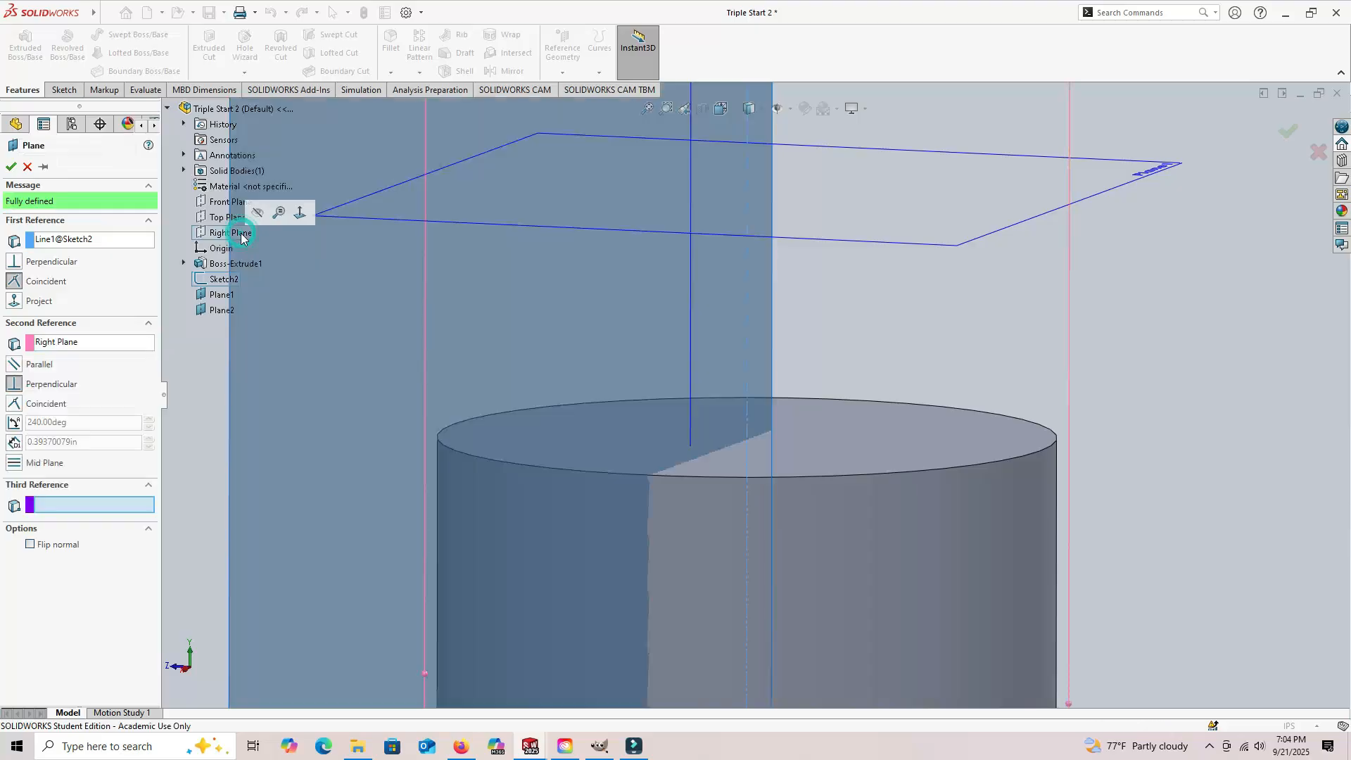
left_click(12, 422)
left_click(73, 424)
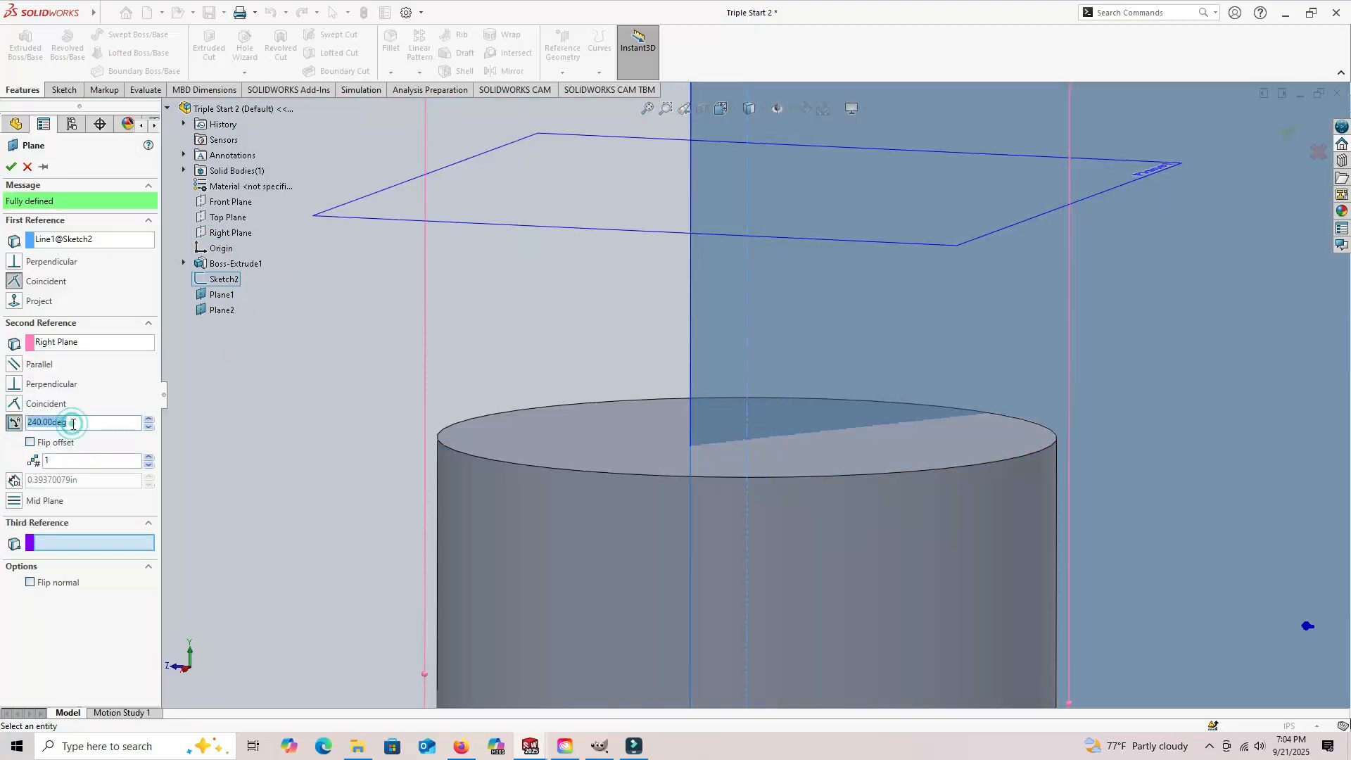
type("120")
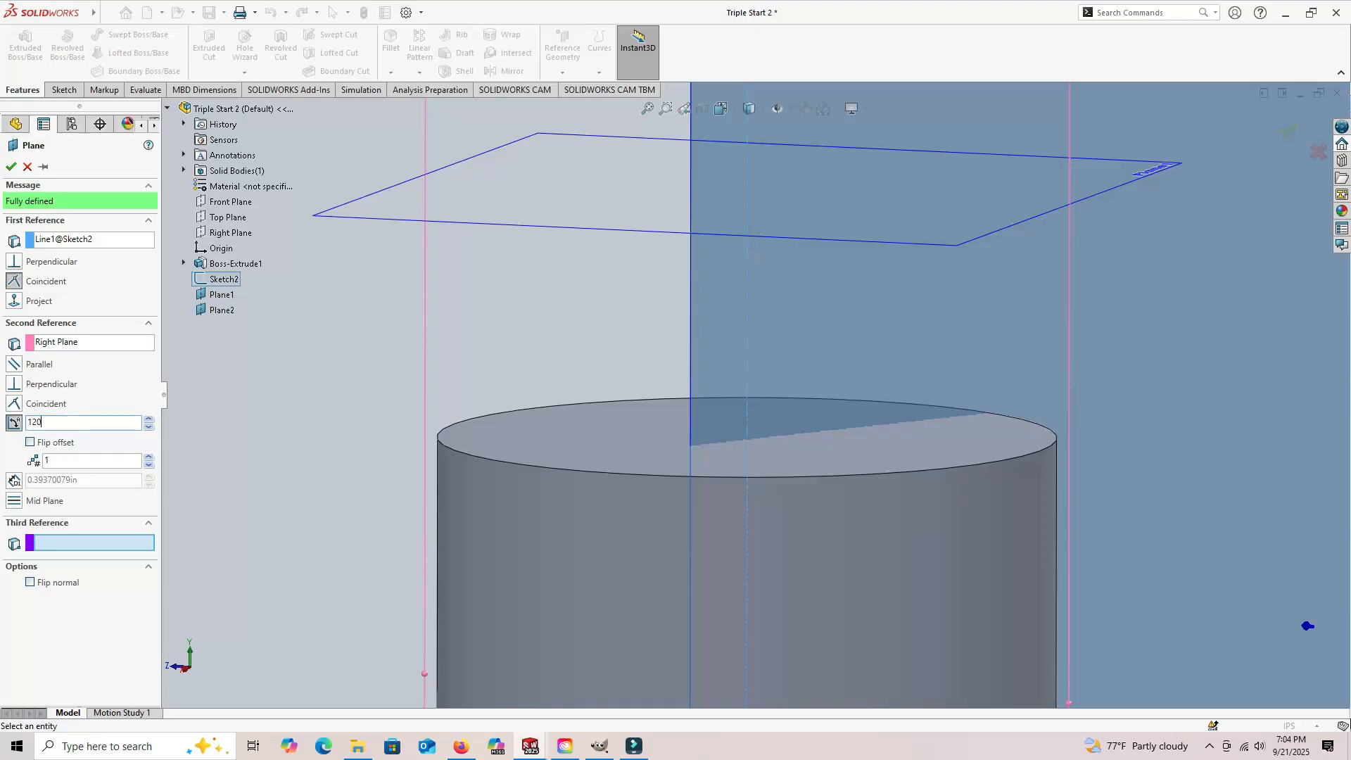
key("Return")
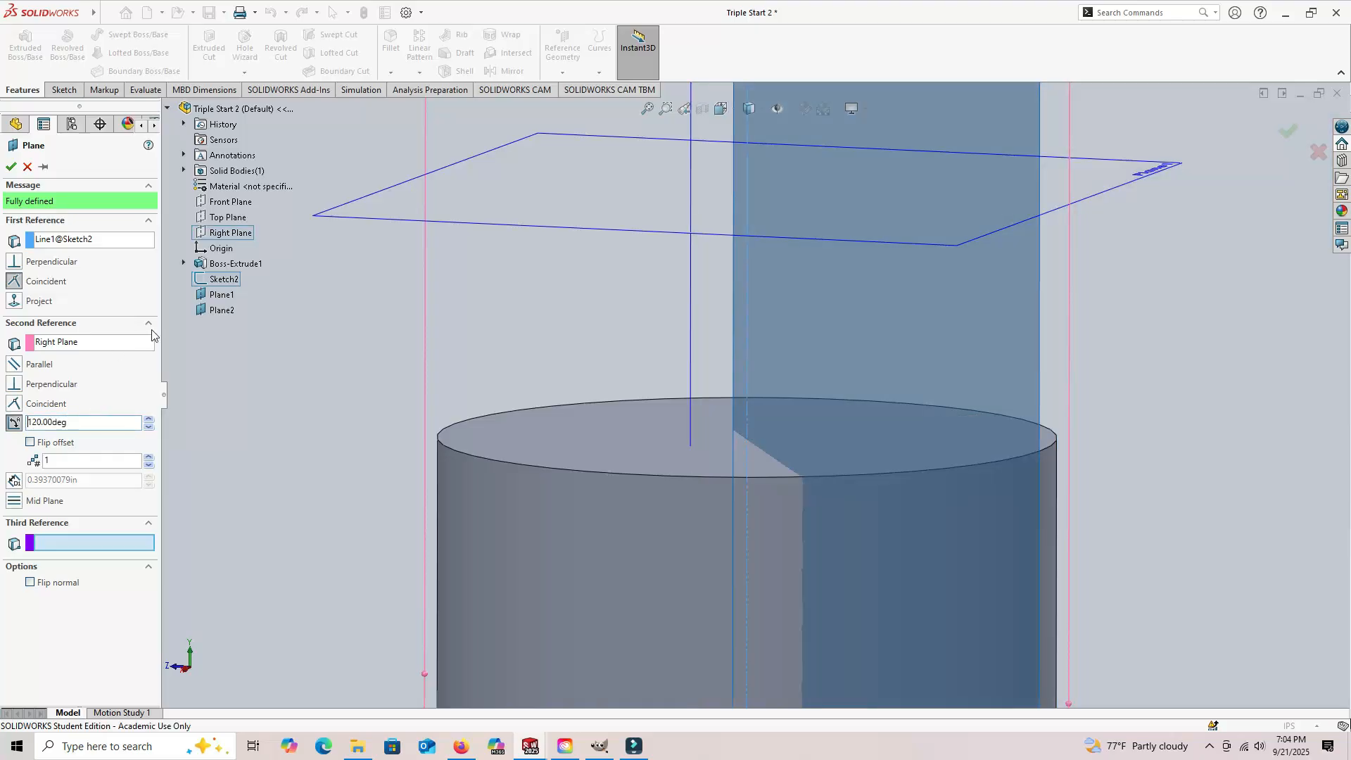
left_click(15, 170)
Step: Save the part with the three reference planes
key("f")
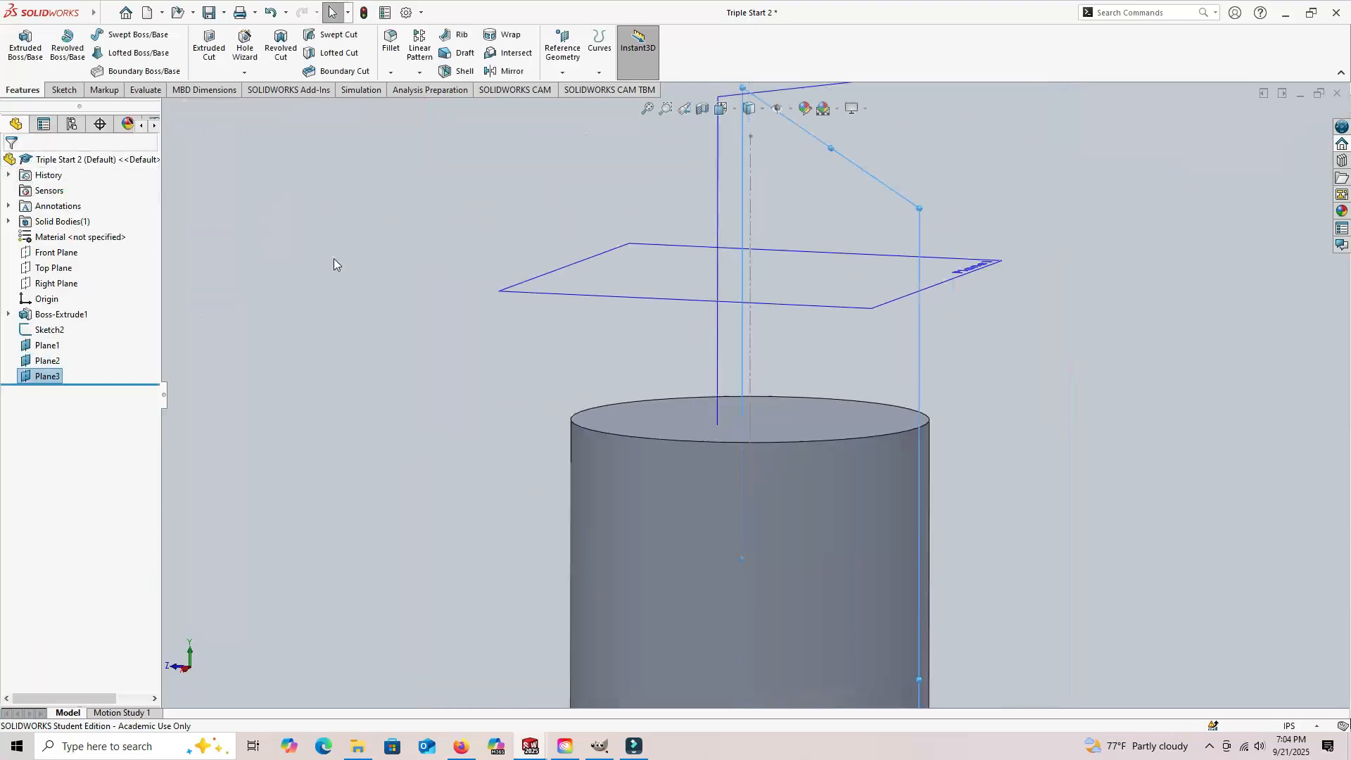
middle_click_drag(556, 275, 557, 501)
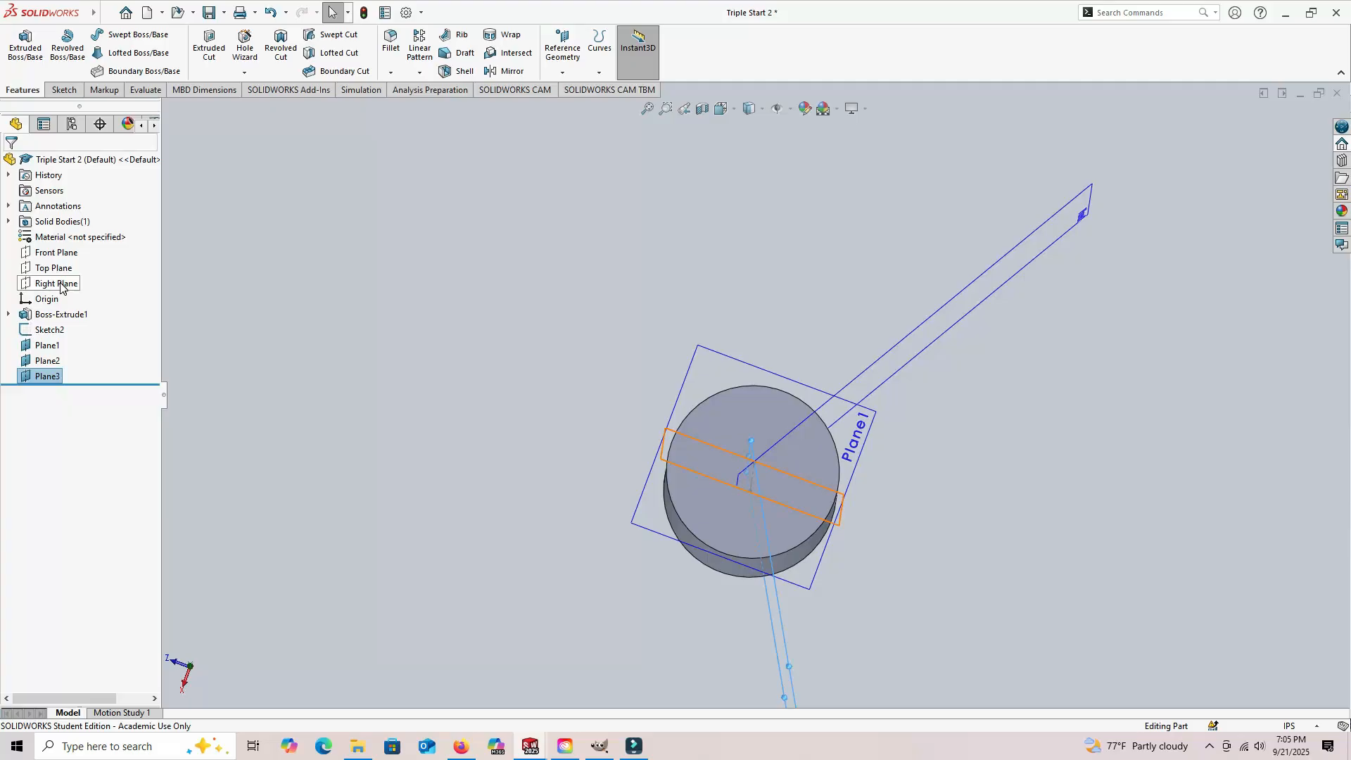
key("ctrl+s")
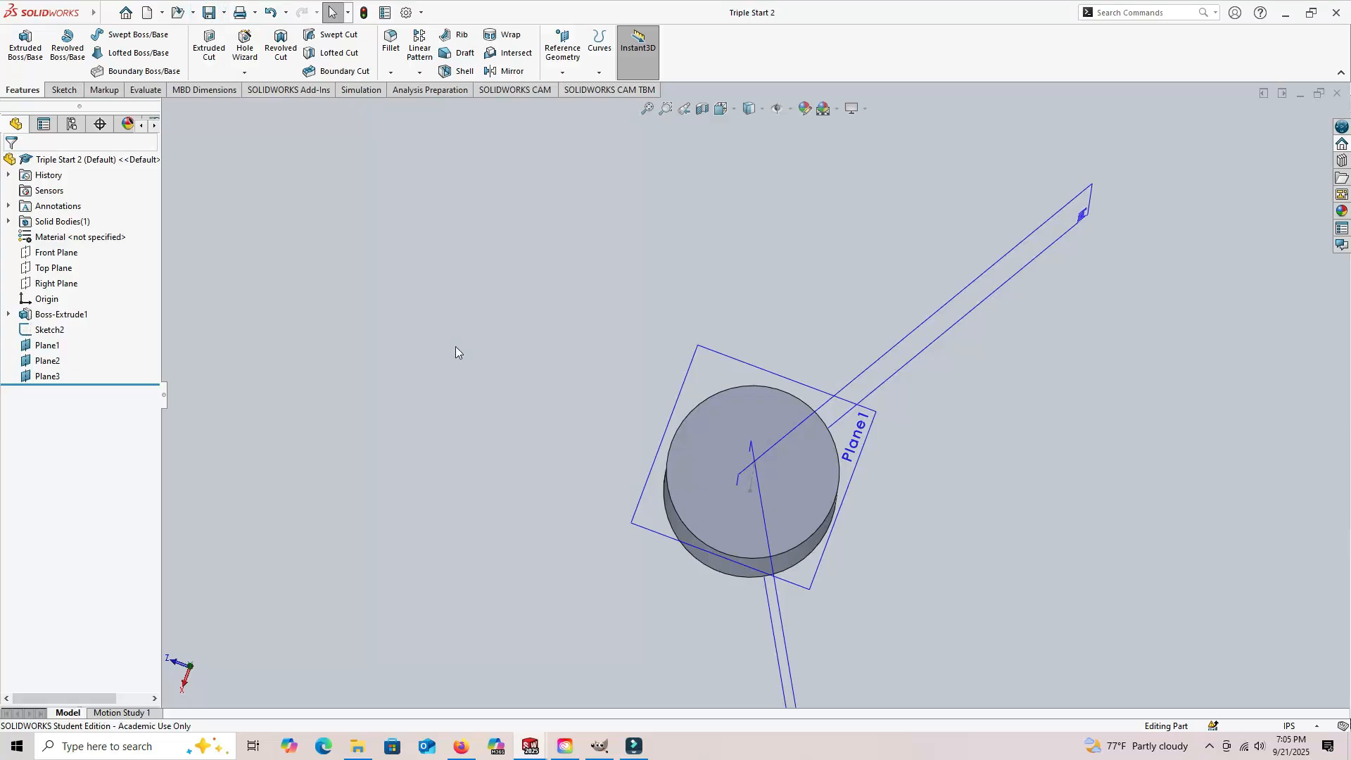
Step: Sketch a circle about 1.02 in in diameter centered on the origin, on the offset plane above the cylinder
middle_click_drag(483, 400, 500, 262)
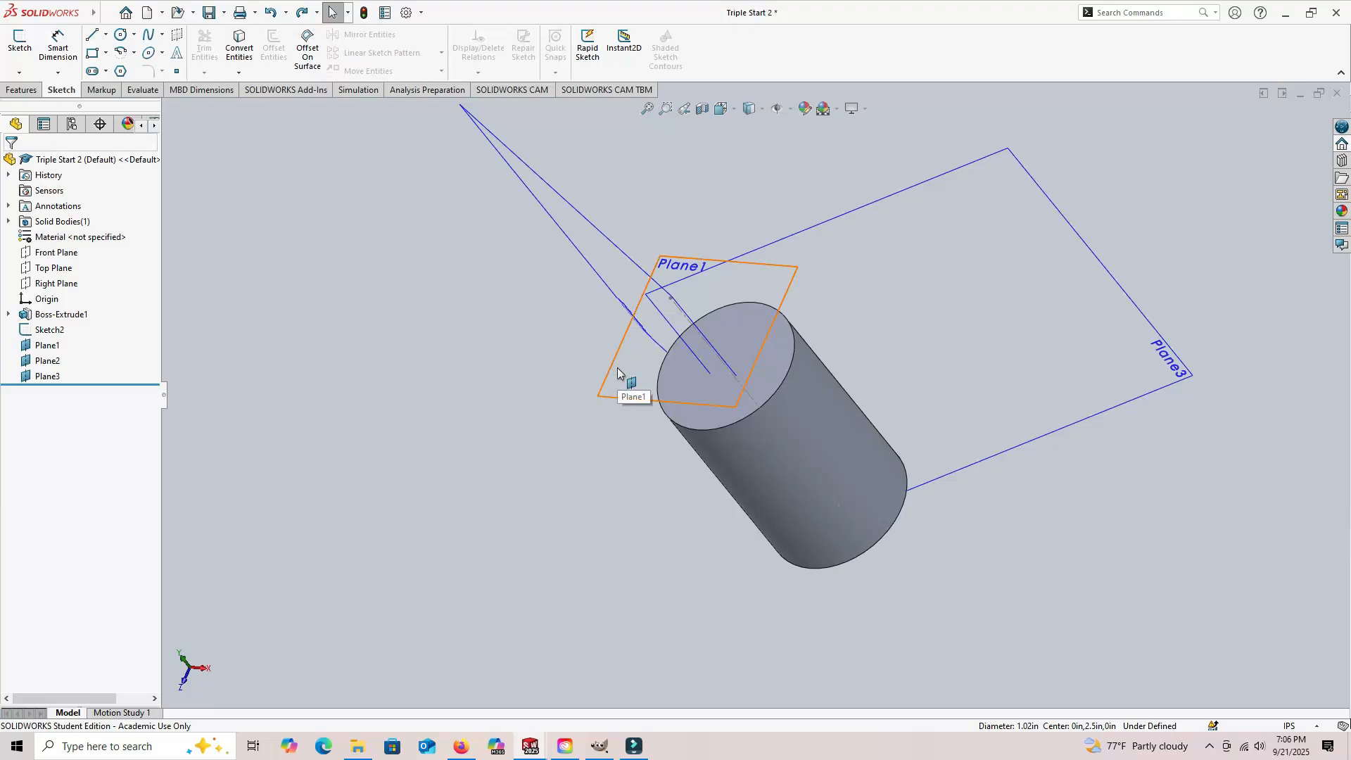
left_click(15, 39)
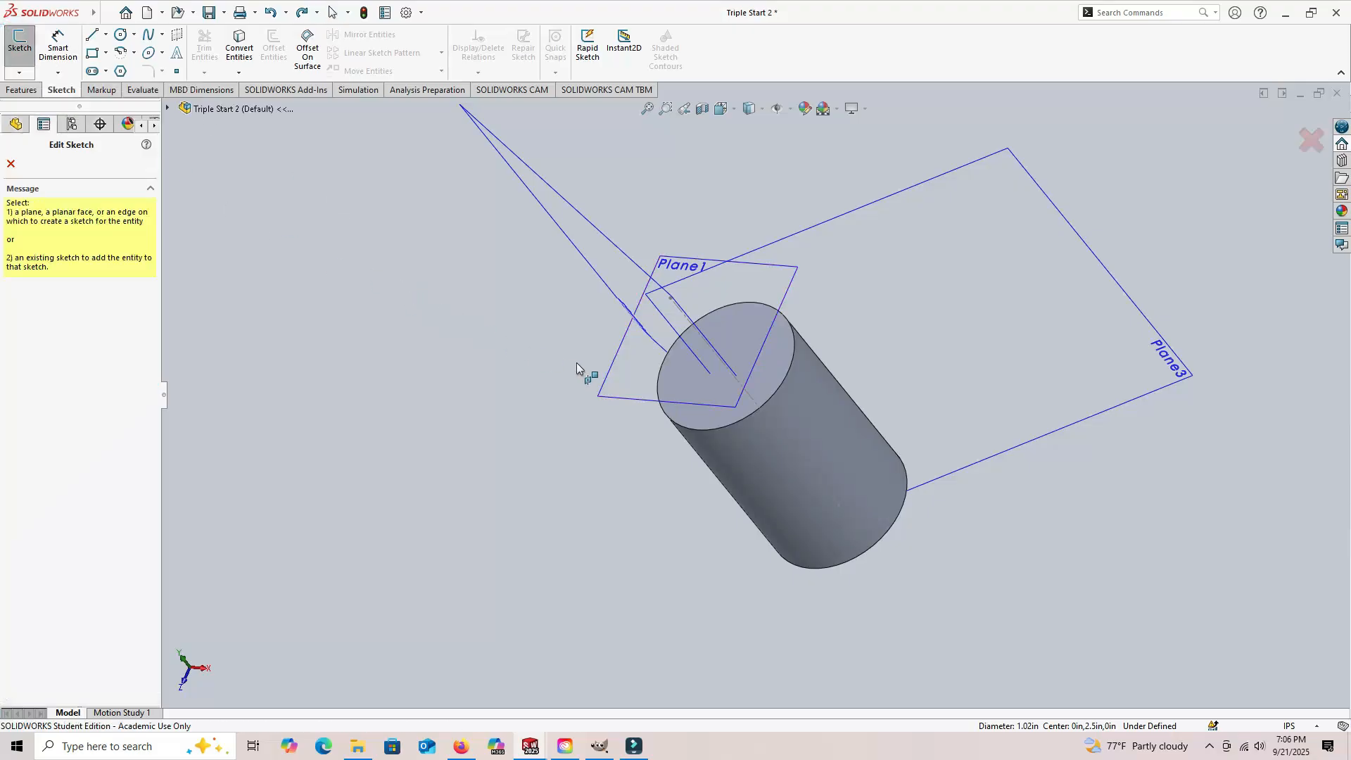
left_click(622, 372)
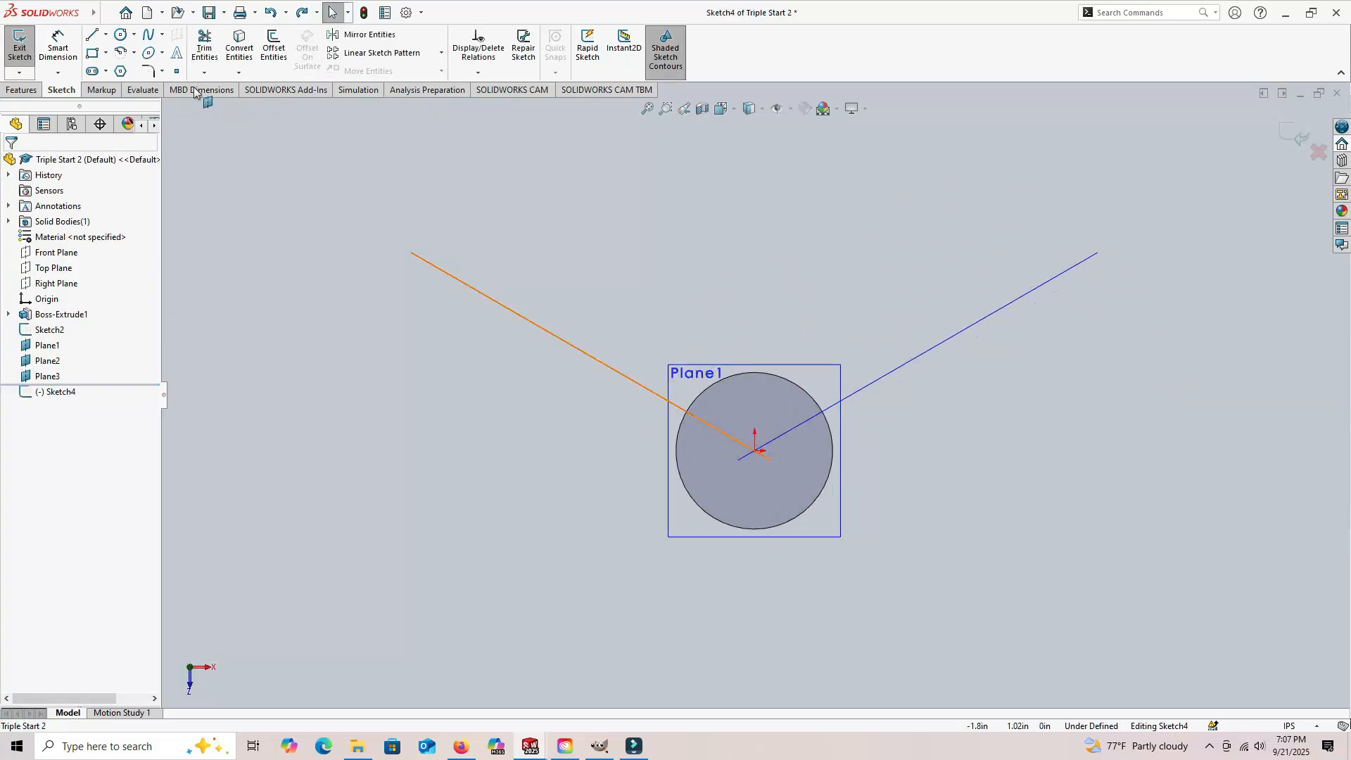
left_click(739, 449)
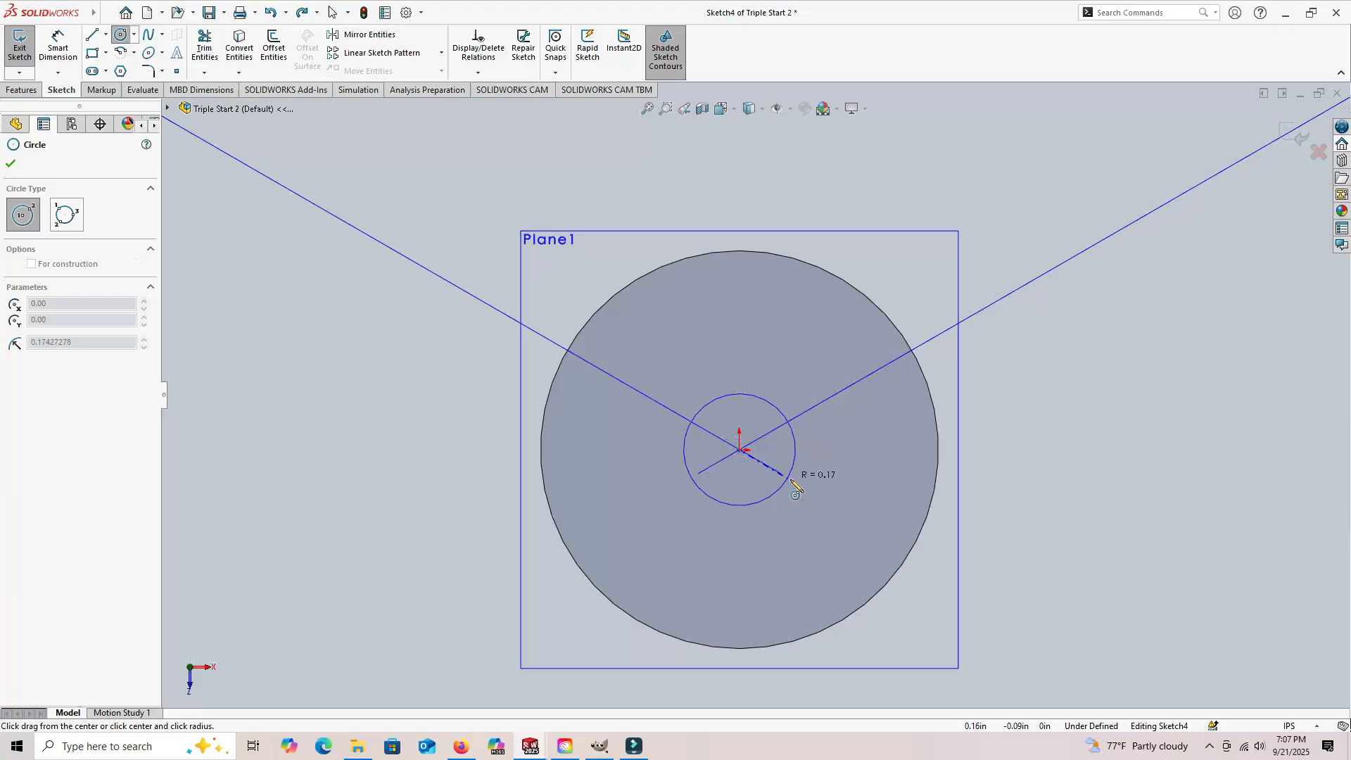
left_click(904, 473)
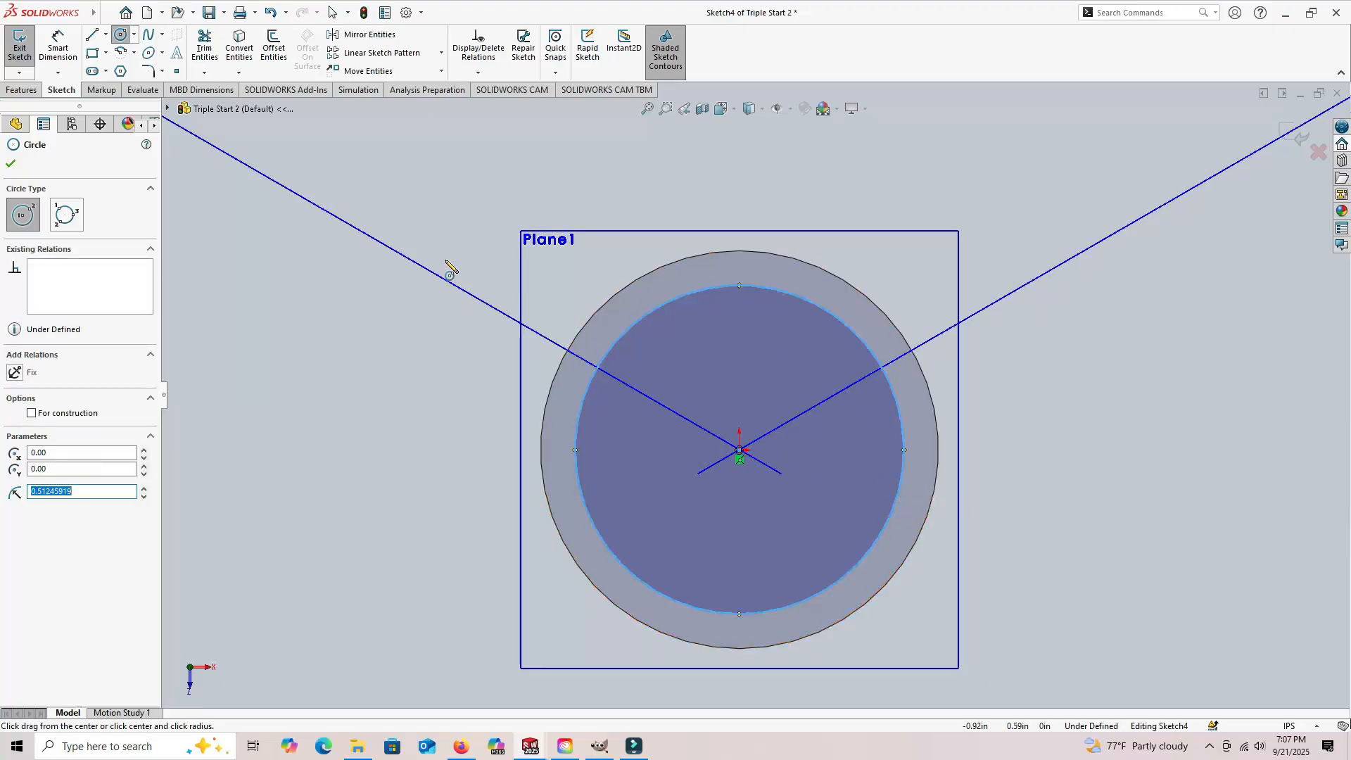
Step: Dimension the circle's diameter to 1.05 in
left_click(59, 44)
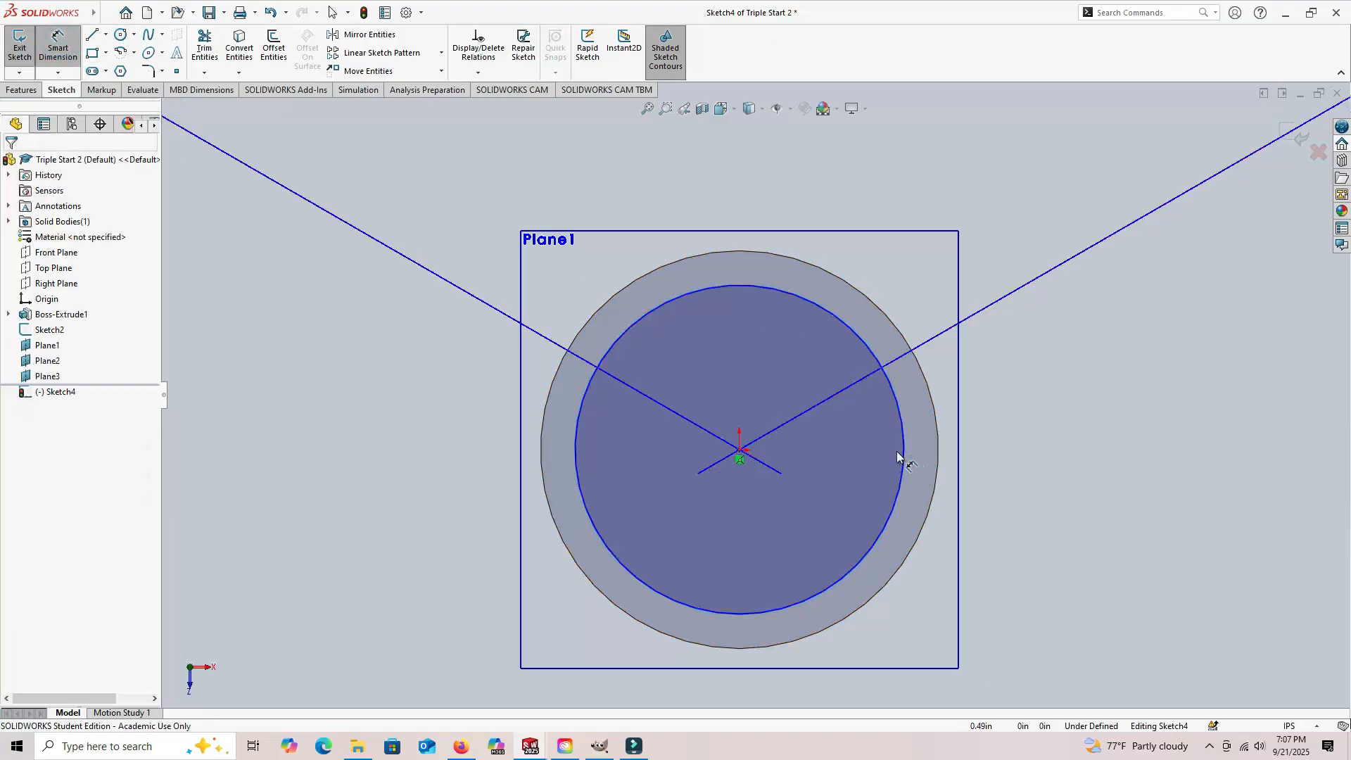
left_click(903, 453)
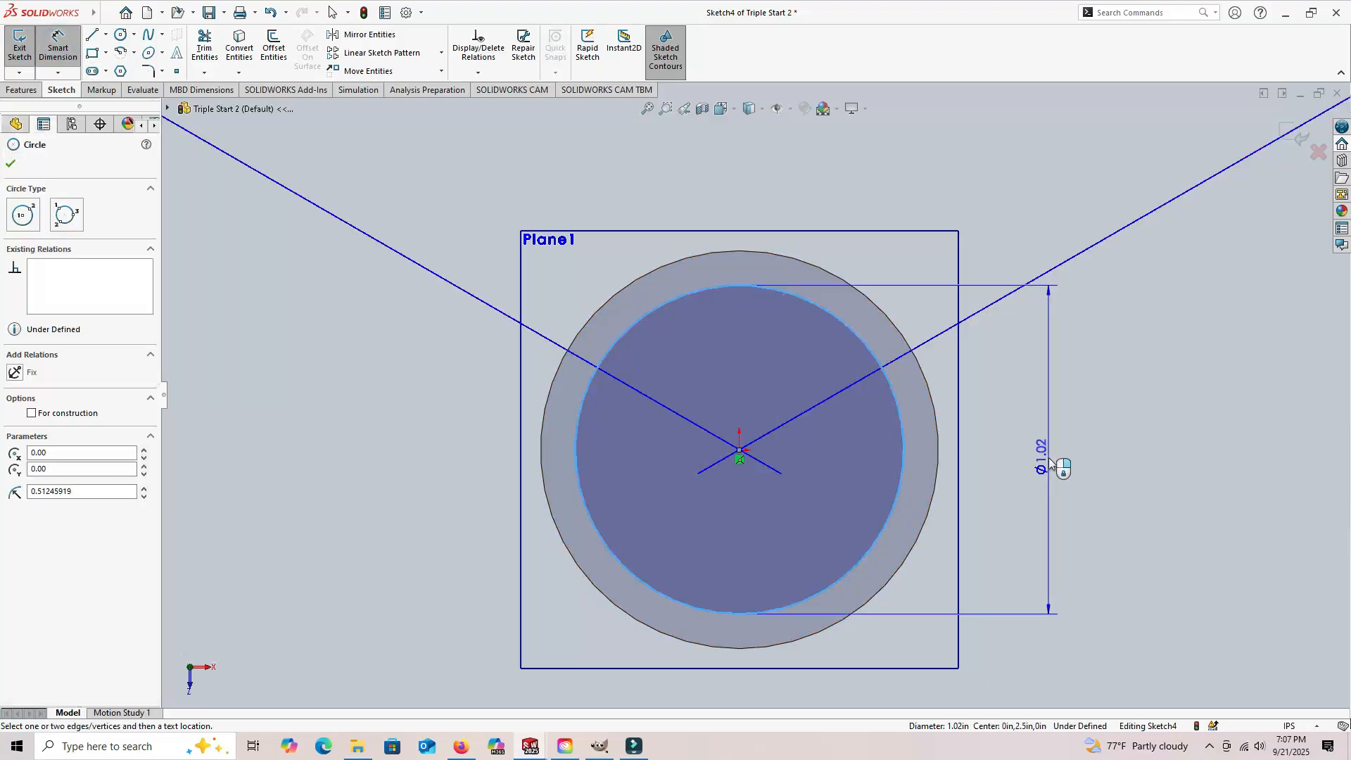
left_click(1050, 461)
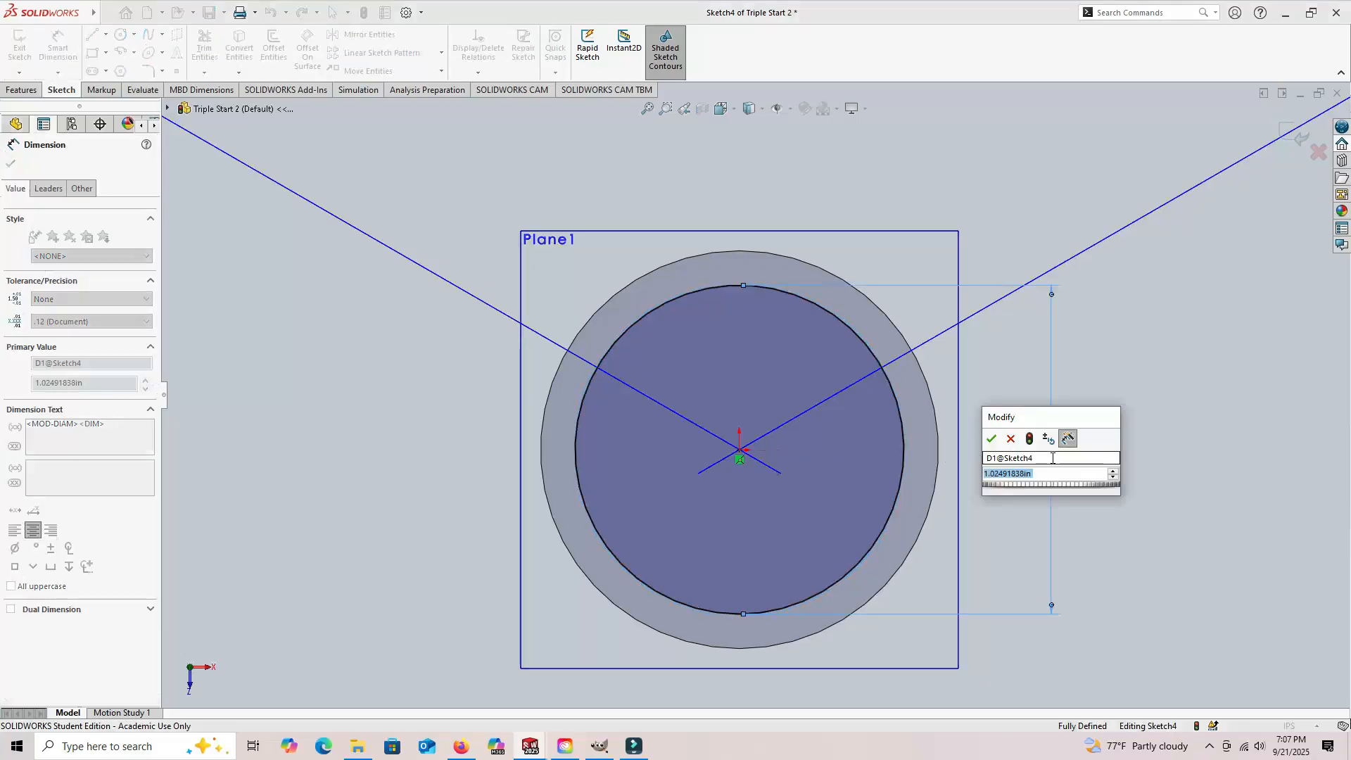
type("1.05")
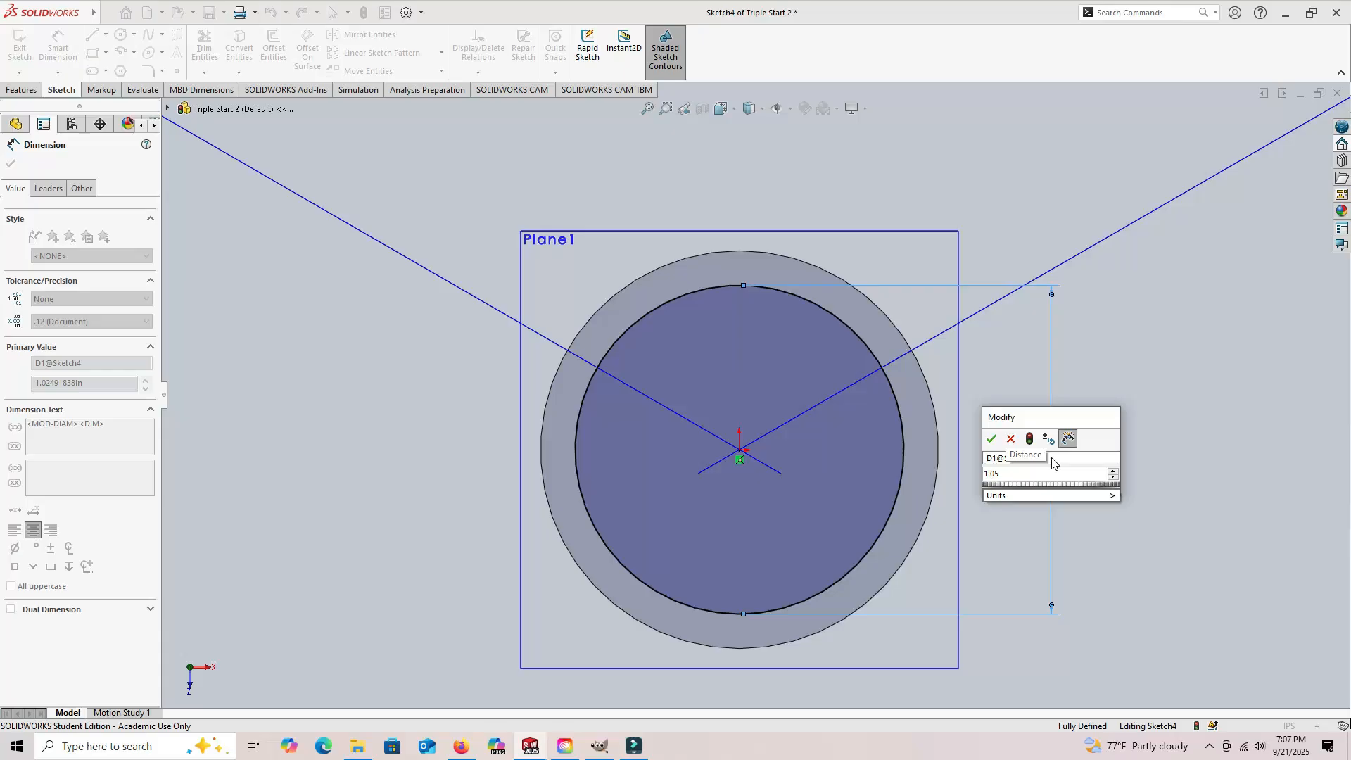
key("Return")
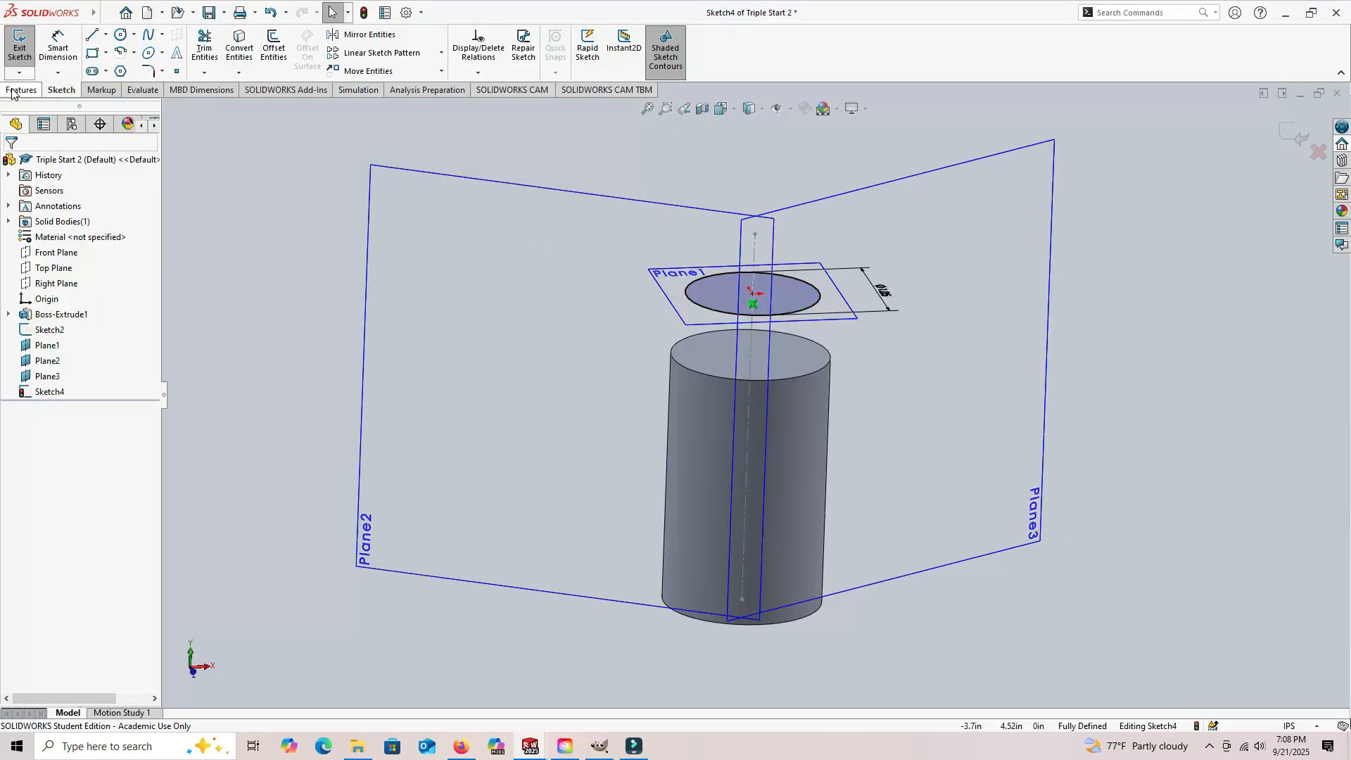
Step: Create a constant-pitch helix from the circle with 0.50 in pitch, reversed direction, 6 revolutions, 240 degree start angle, clockwise
left_click(21, 91)
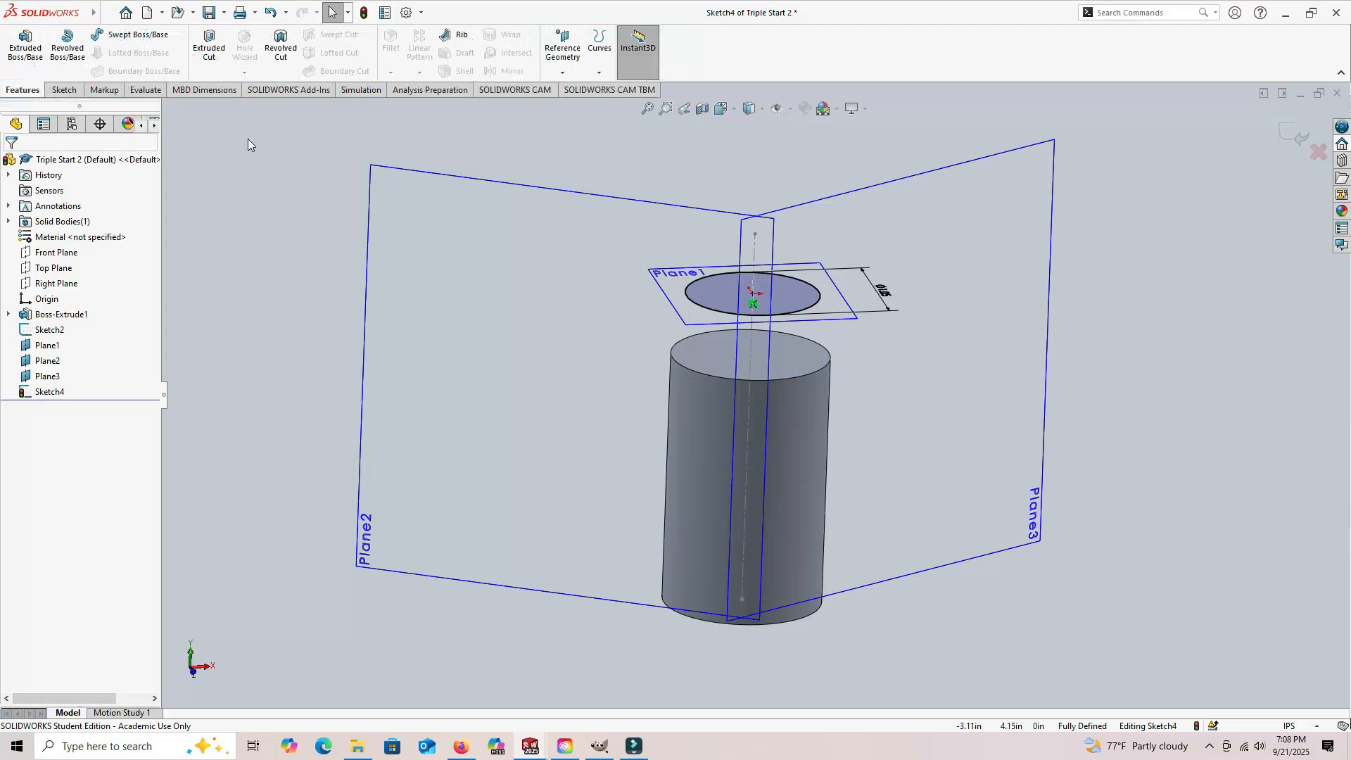
left_click(602, 75)
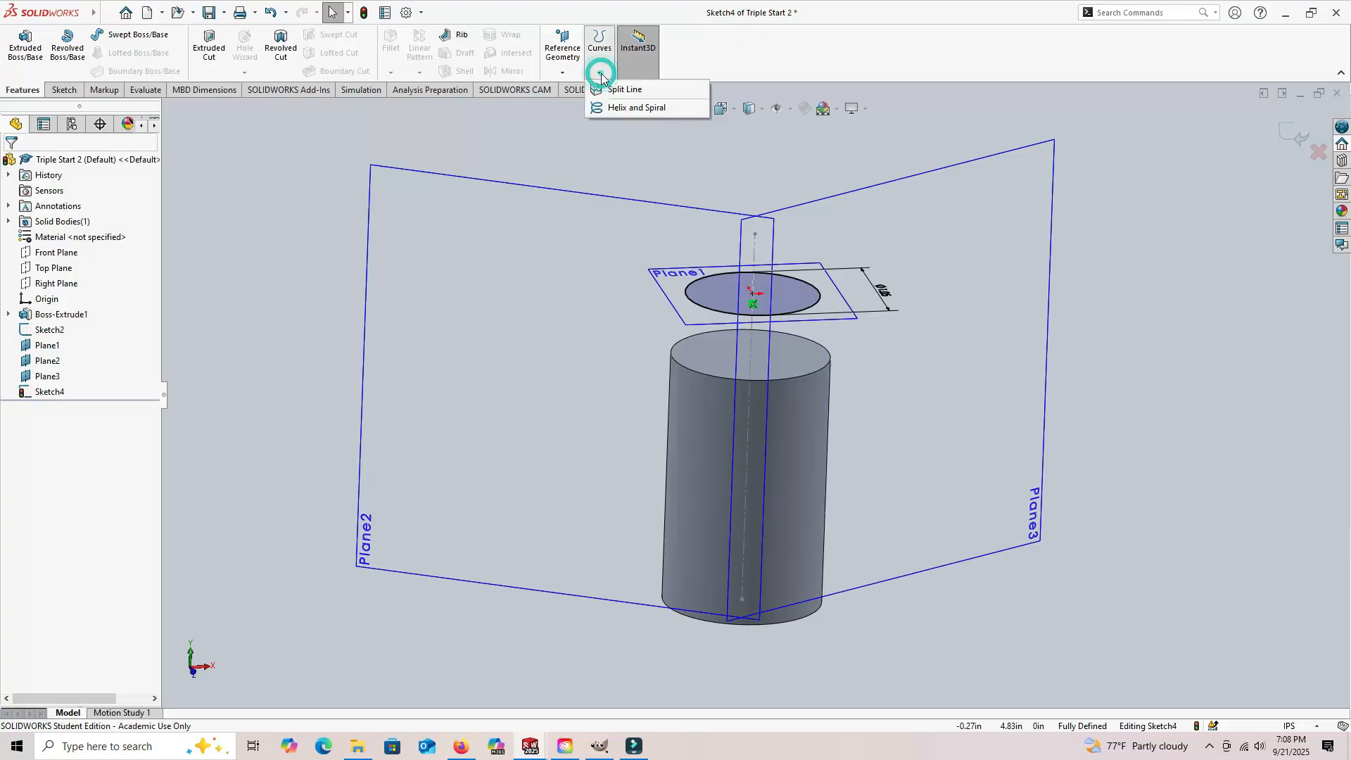
left_click(619, 109)
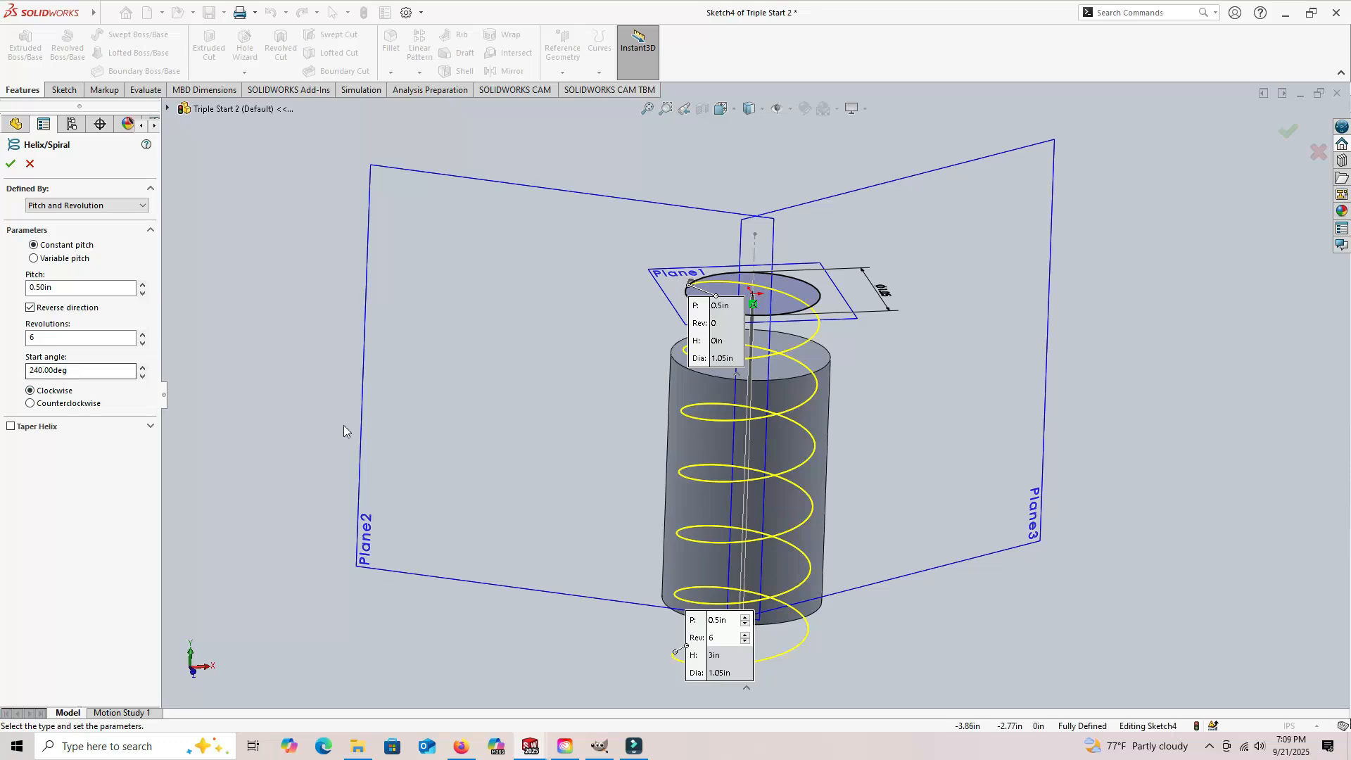
middle_click_drag(516, 351, 520, 444)
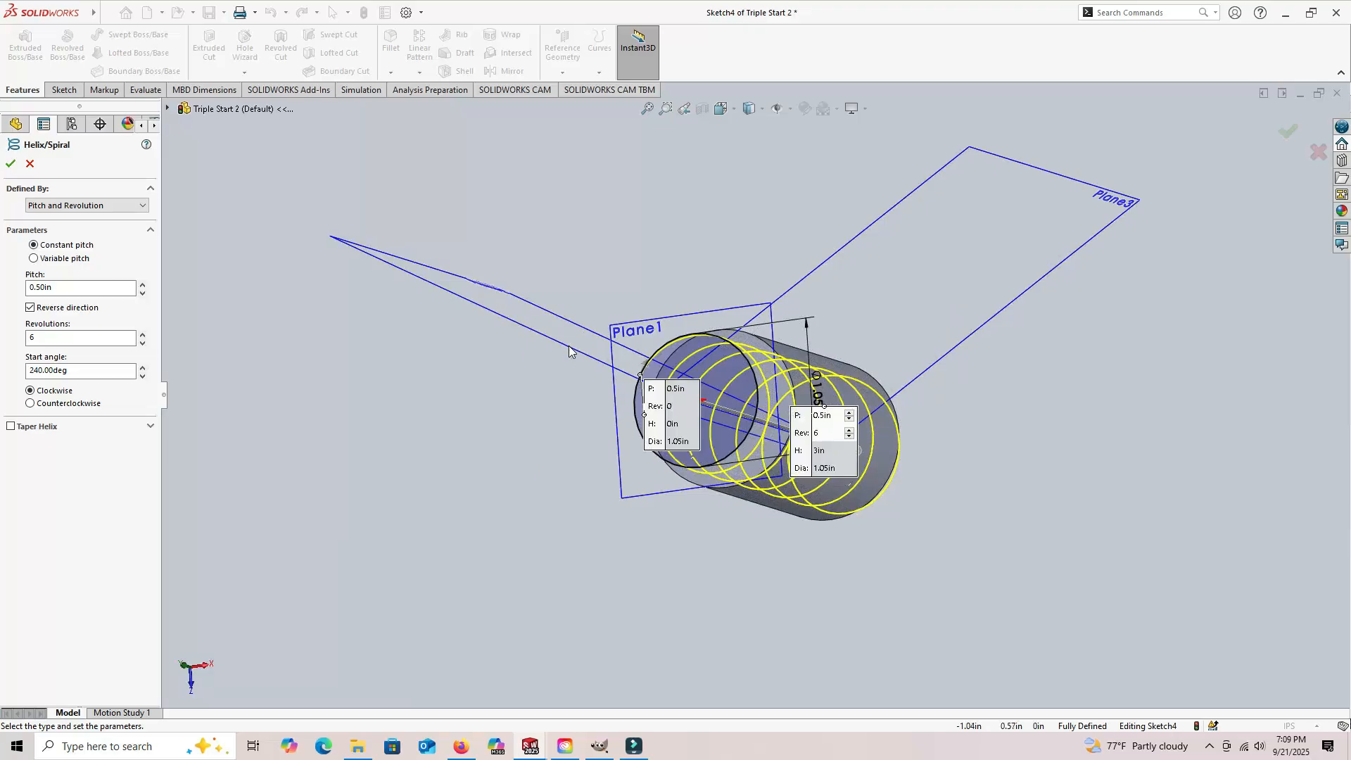
middle_click_drag(521, 476, 528, 323)
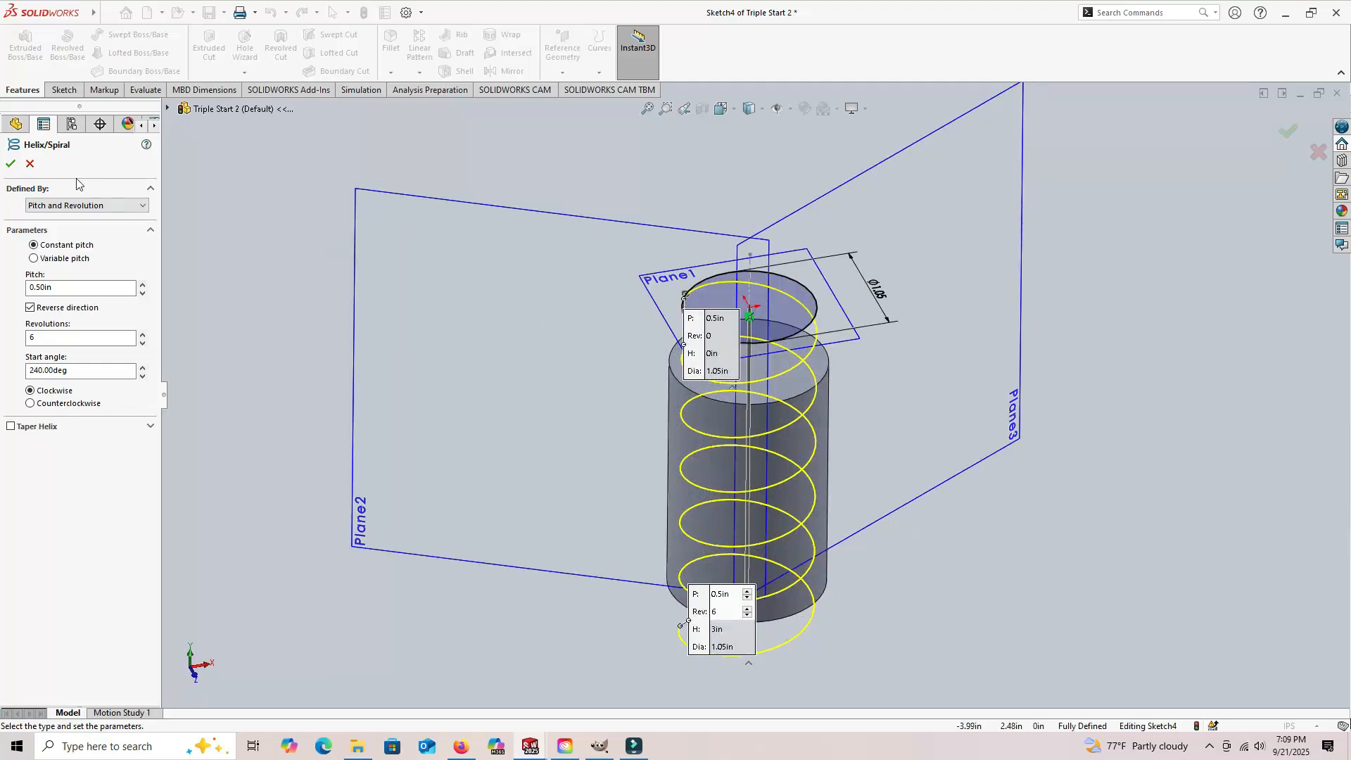
left_click(10, 164)
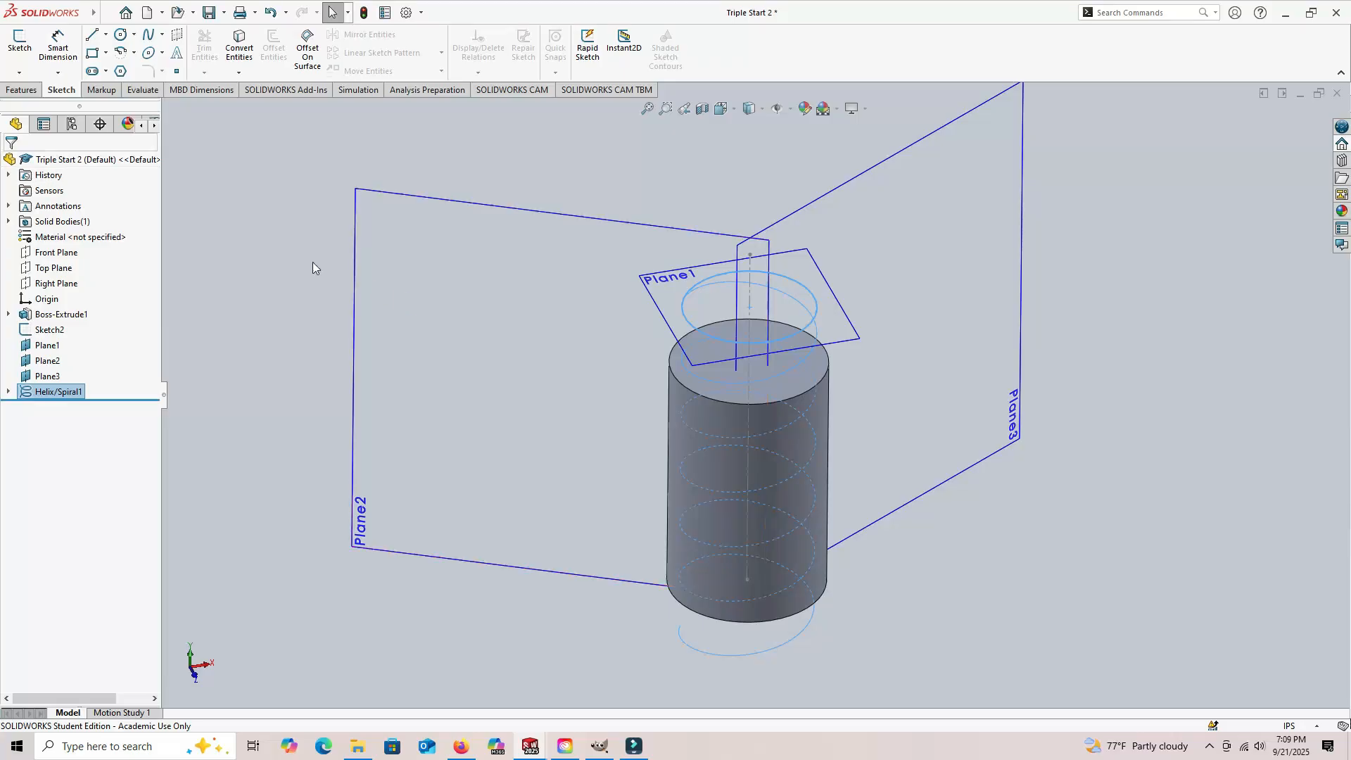
left_click(284, 249)
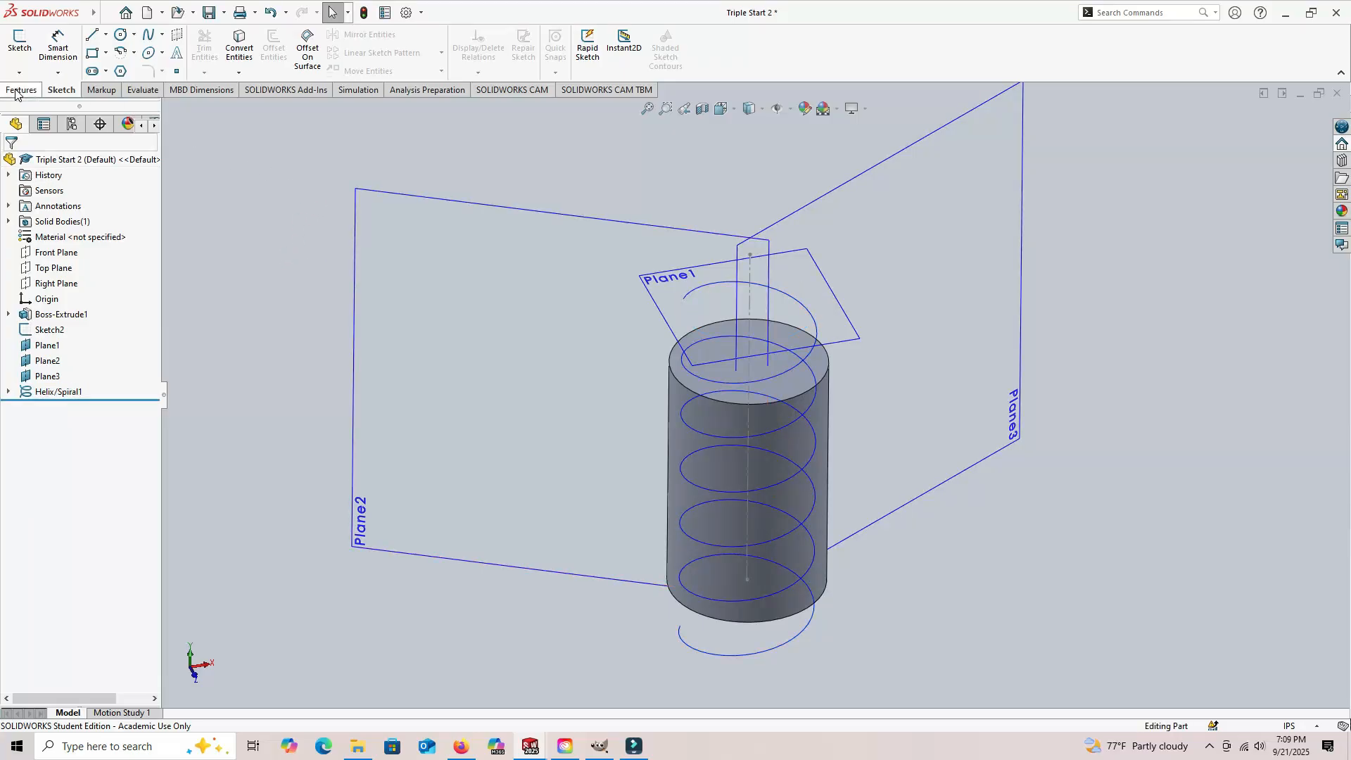
Step: Sketch a circle about 1.08 in in diameter centered on the origin, on the offset plane above the cylinder
left_click(20, 42)
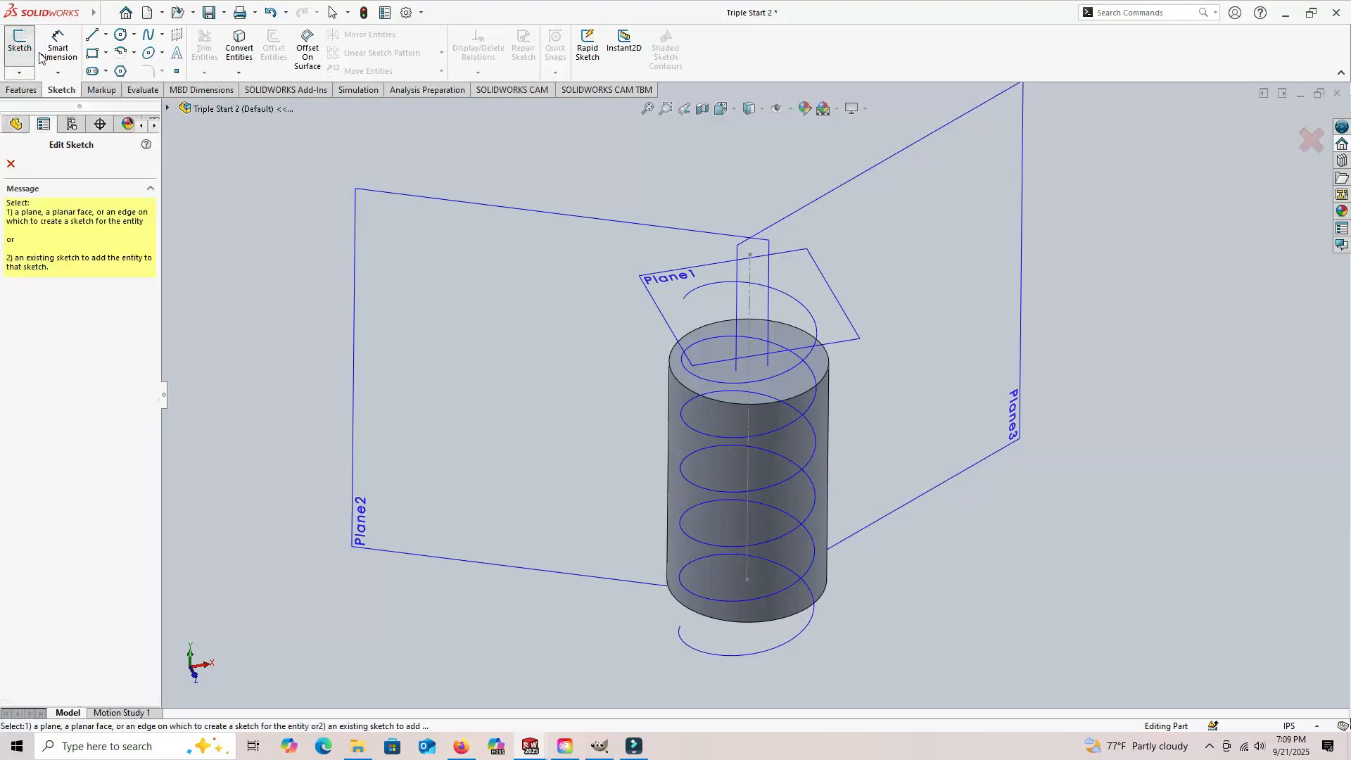
left_click(834, 327)
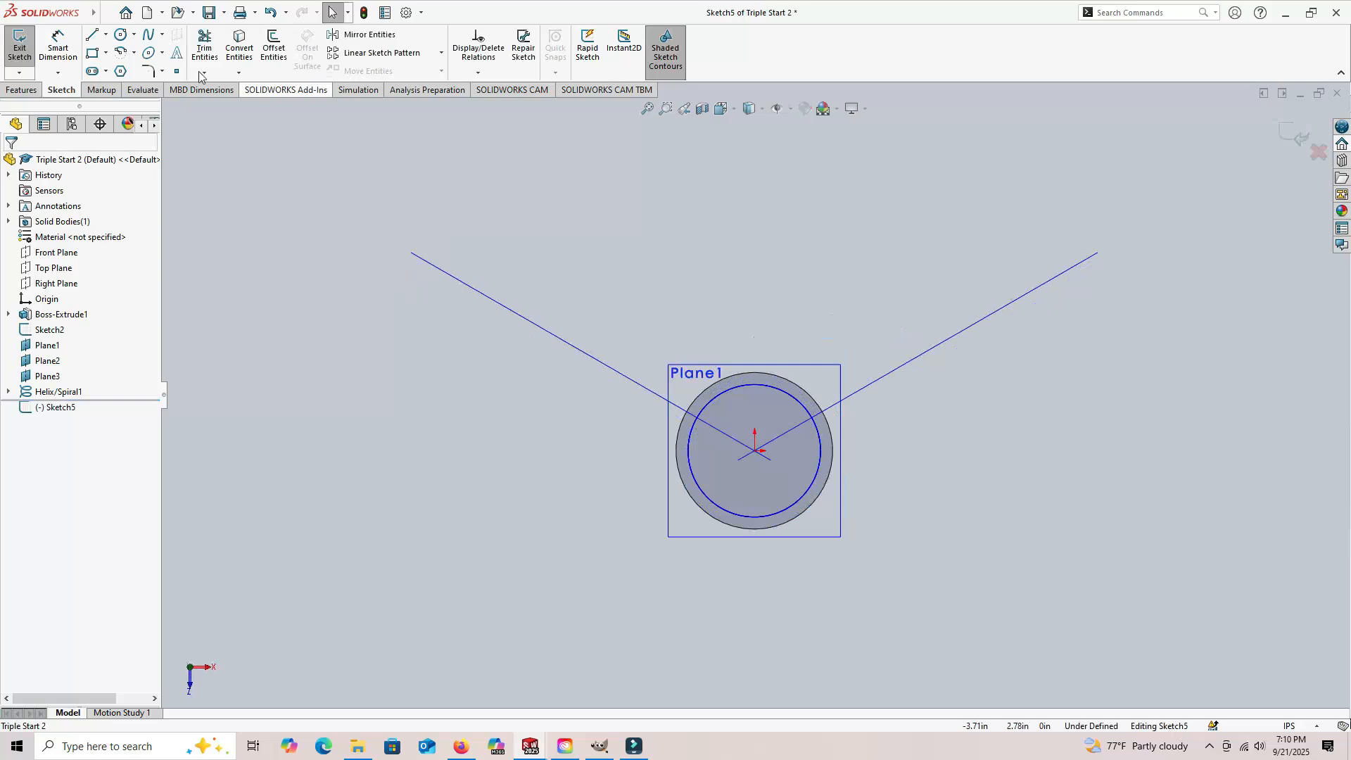
left_click(121, 35)
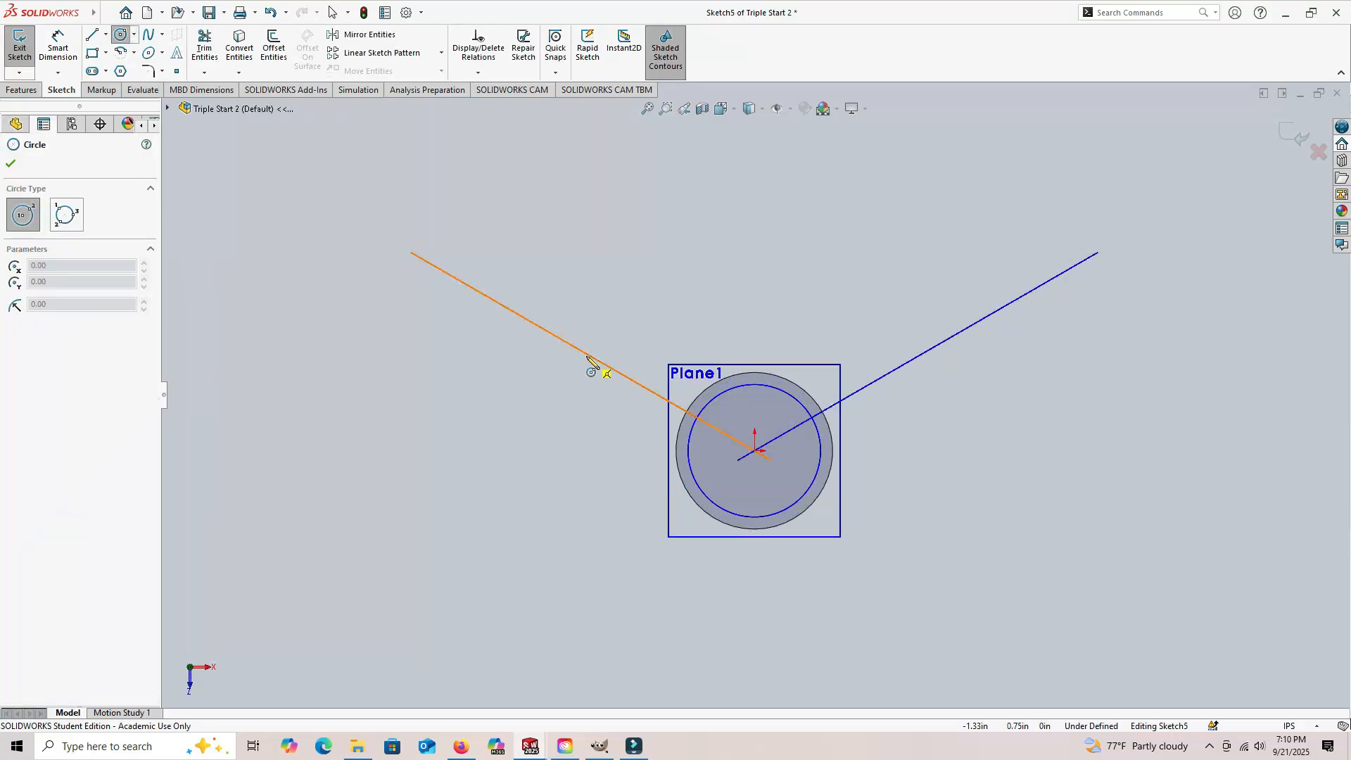
left_click(755, 451)
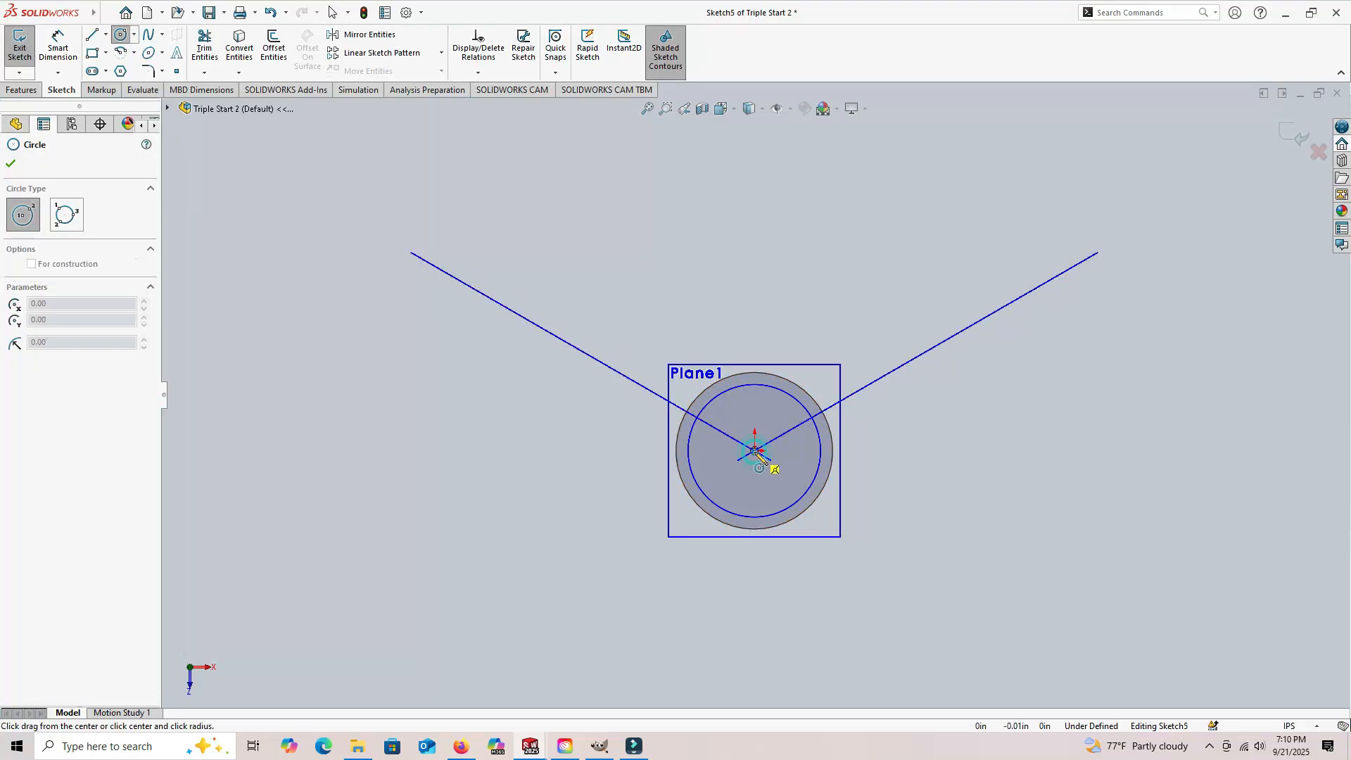
left_click(818, 479)
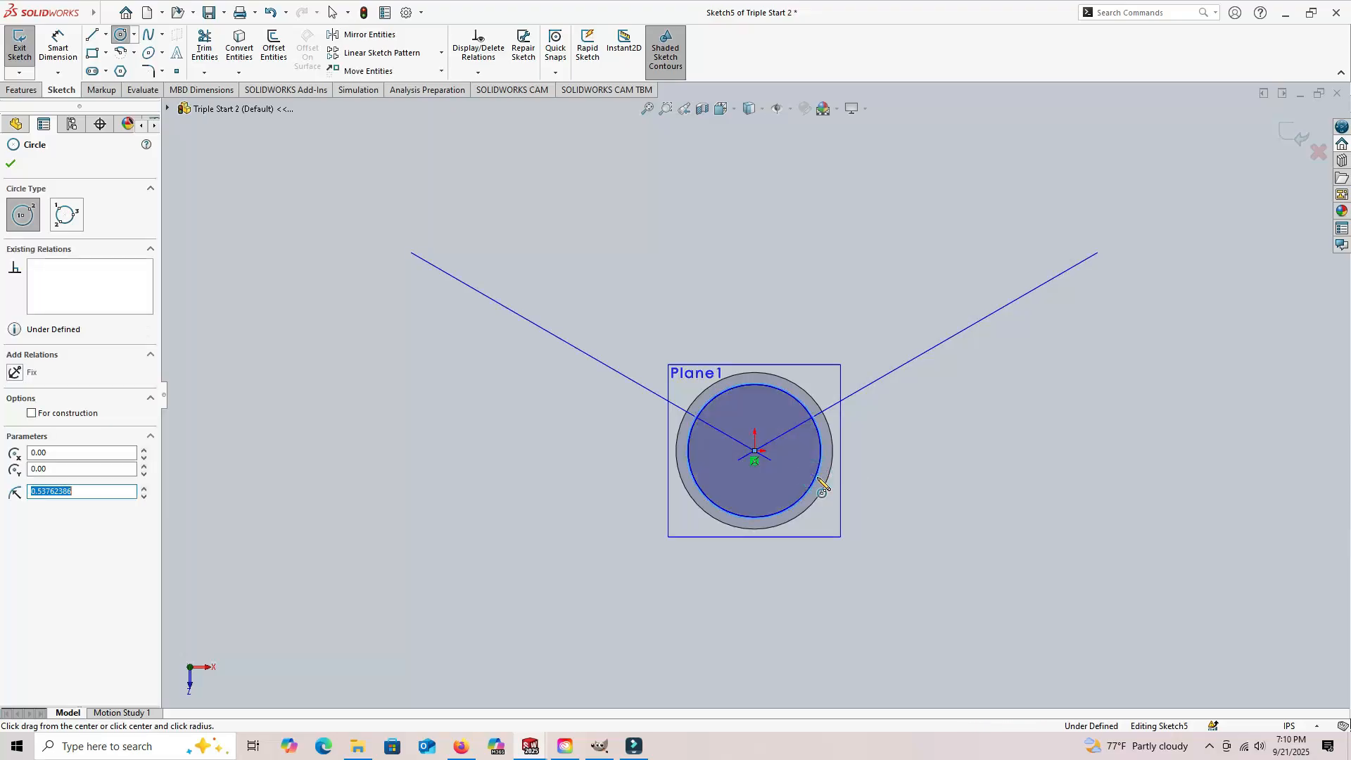
Step: Dimension the new circle's diameter to 1.05 in
left_click(58, 46)
scroll(854, 474, "down", 5)
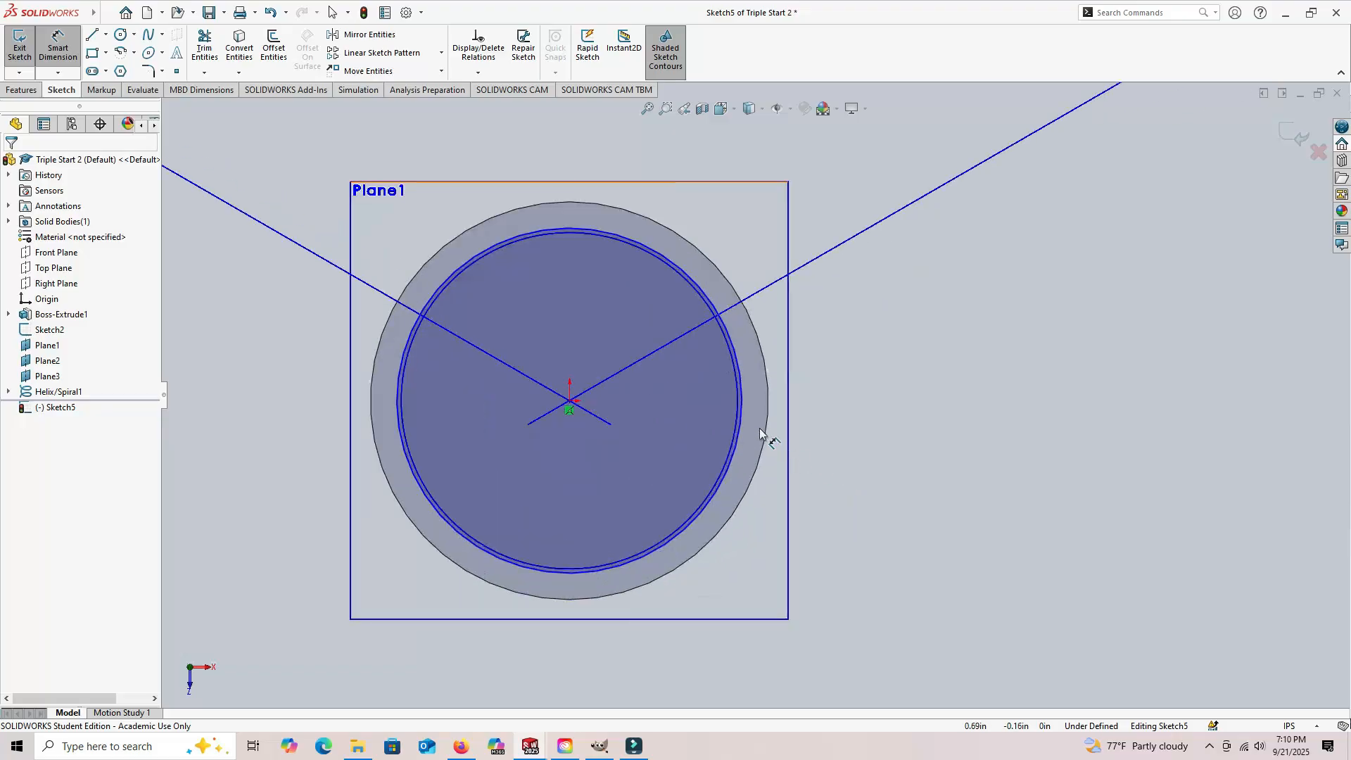
left_click(741, 415)
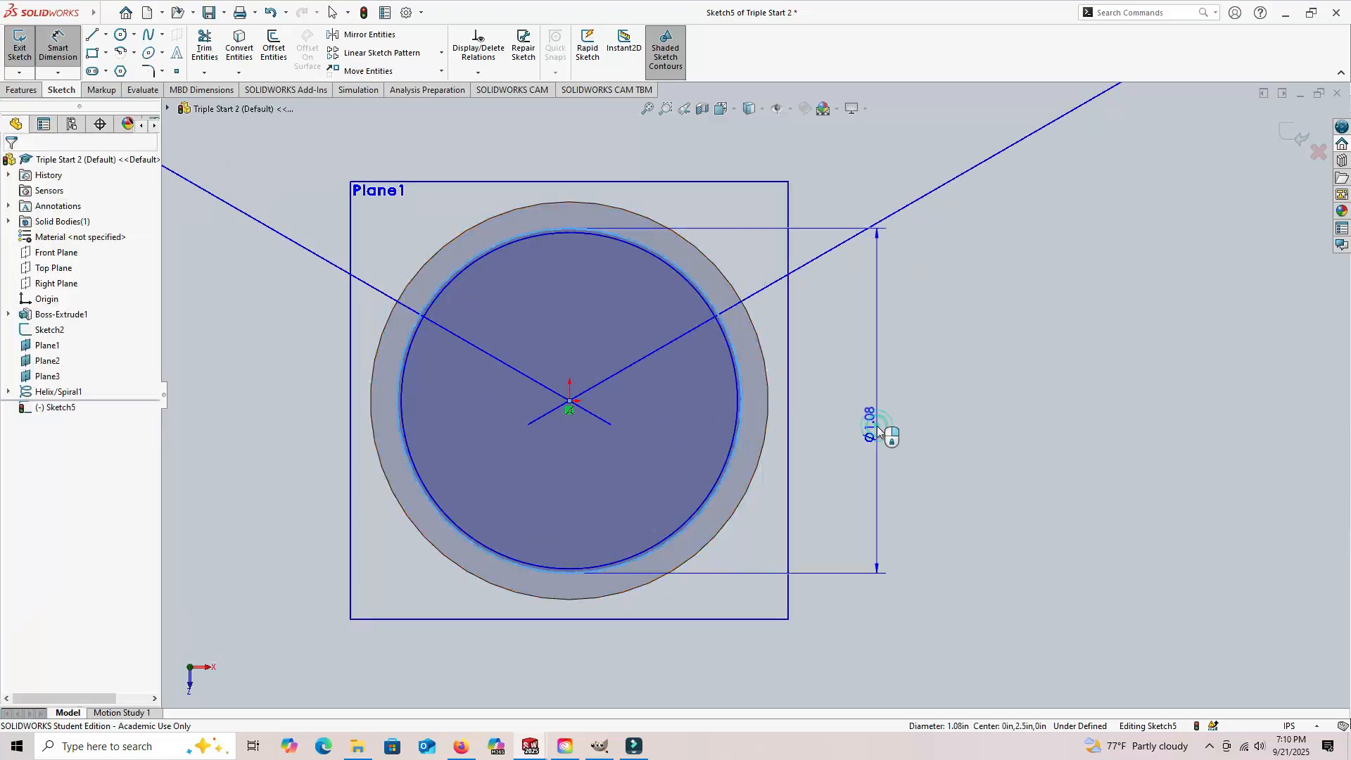
left_click(878, 427)
type("1.05")
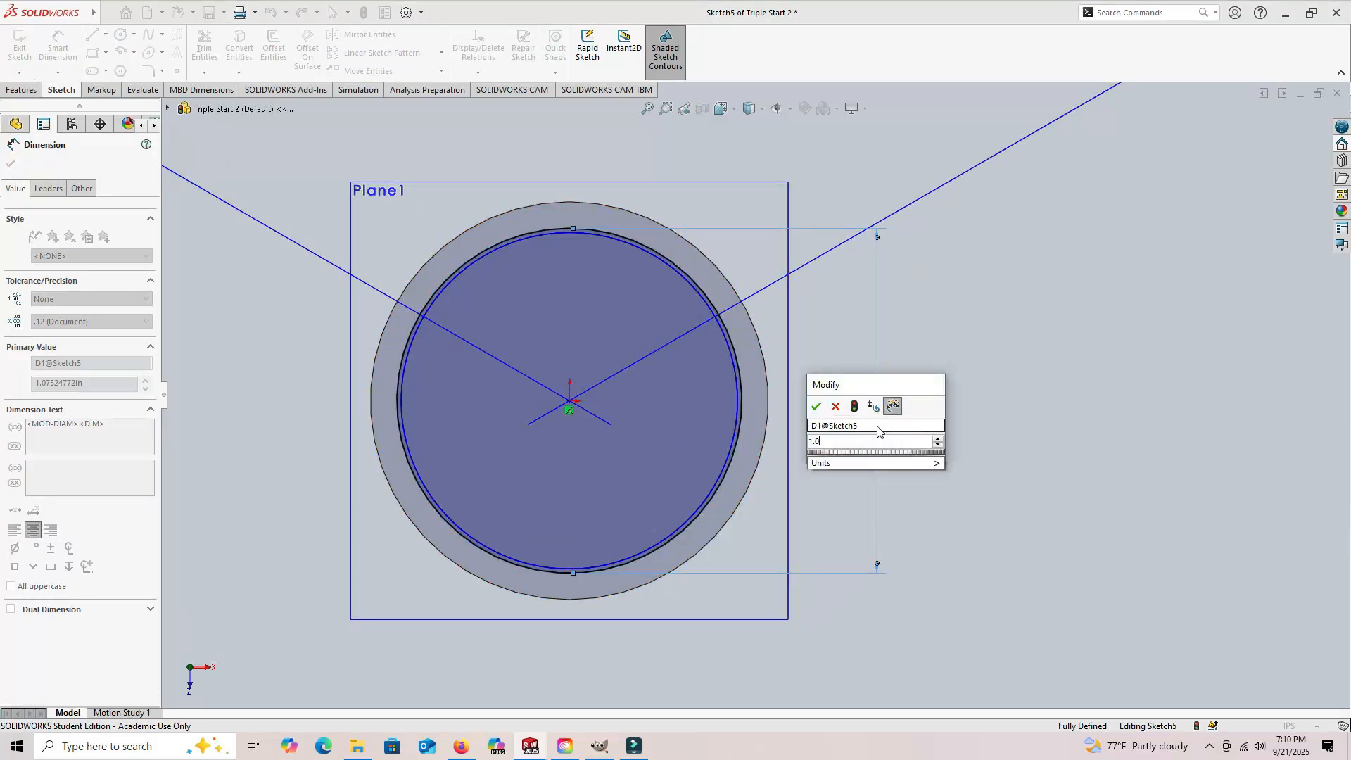
key("Return")
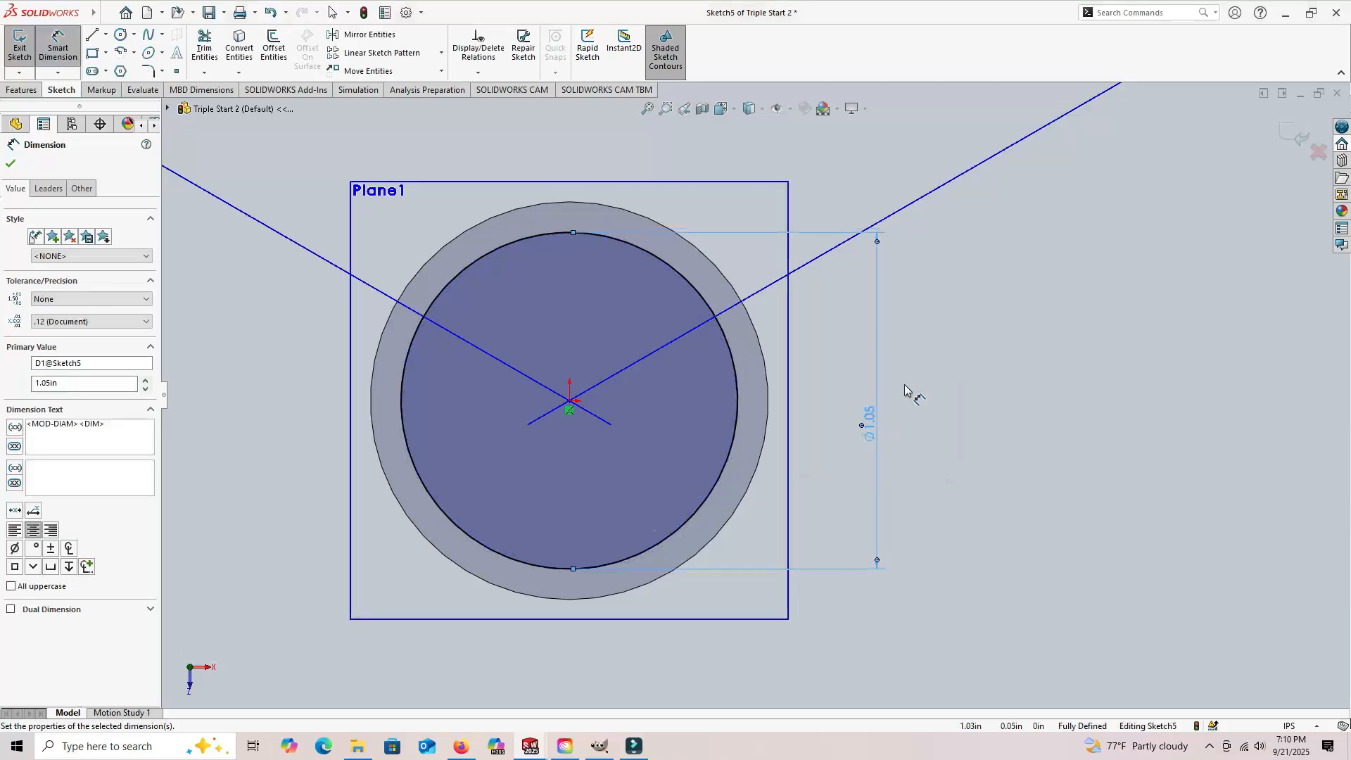
Step: Create a second constant-pitch helix from the circle with 0.50 in pitch, reversed direction, 6 revolutions, 0 degree start angle, clockwise
middle_click_drag(973, 368, 969, 269)
scroll(969, 266, "up", 4)
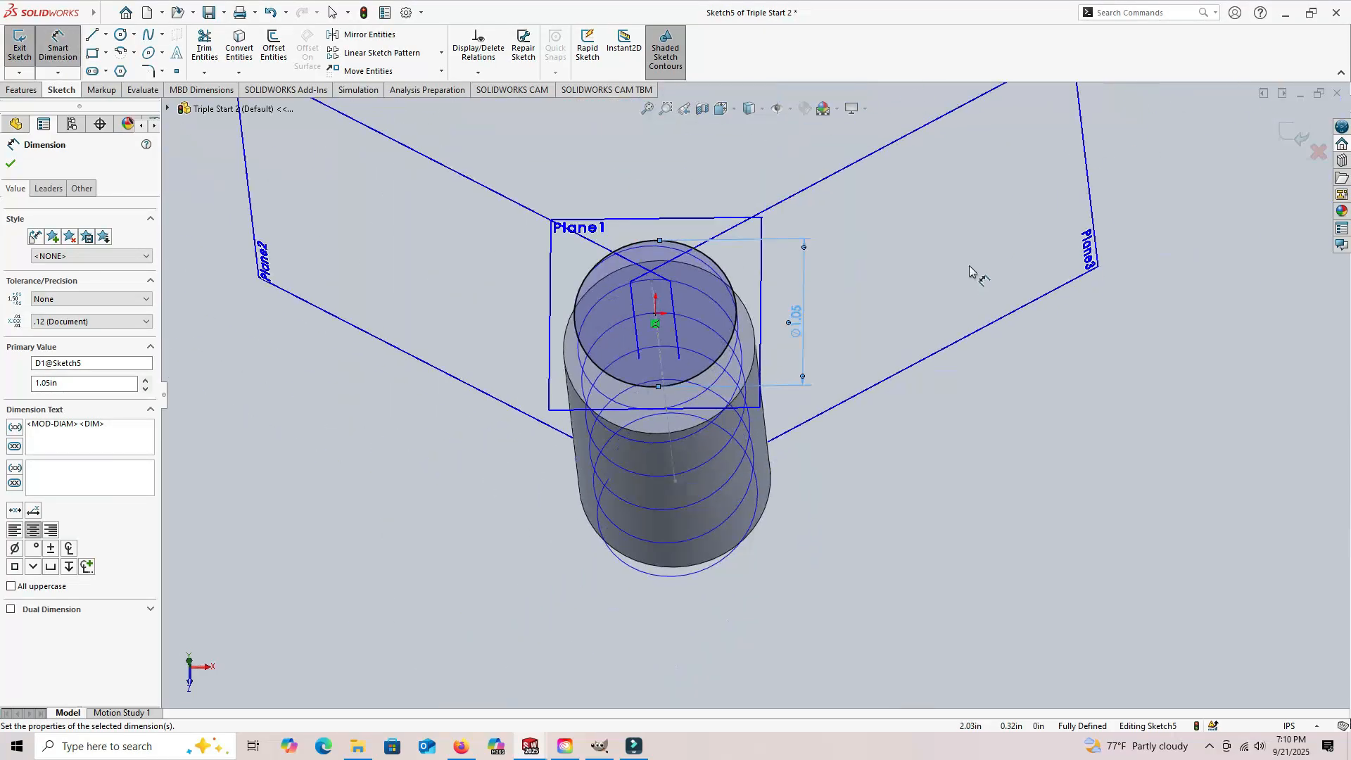
middle_click_drag(992, 422, 965, 347)
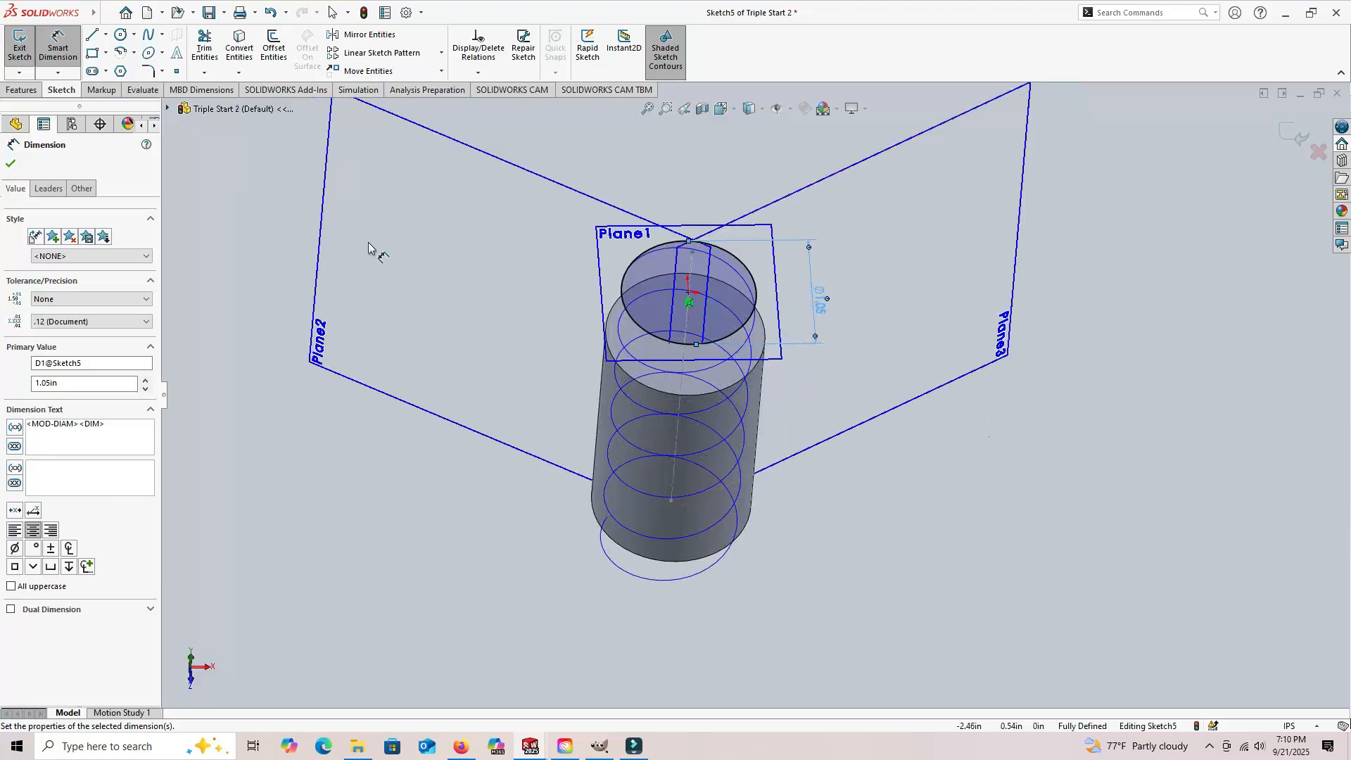
left_click(22, 89)
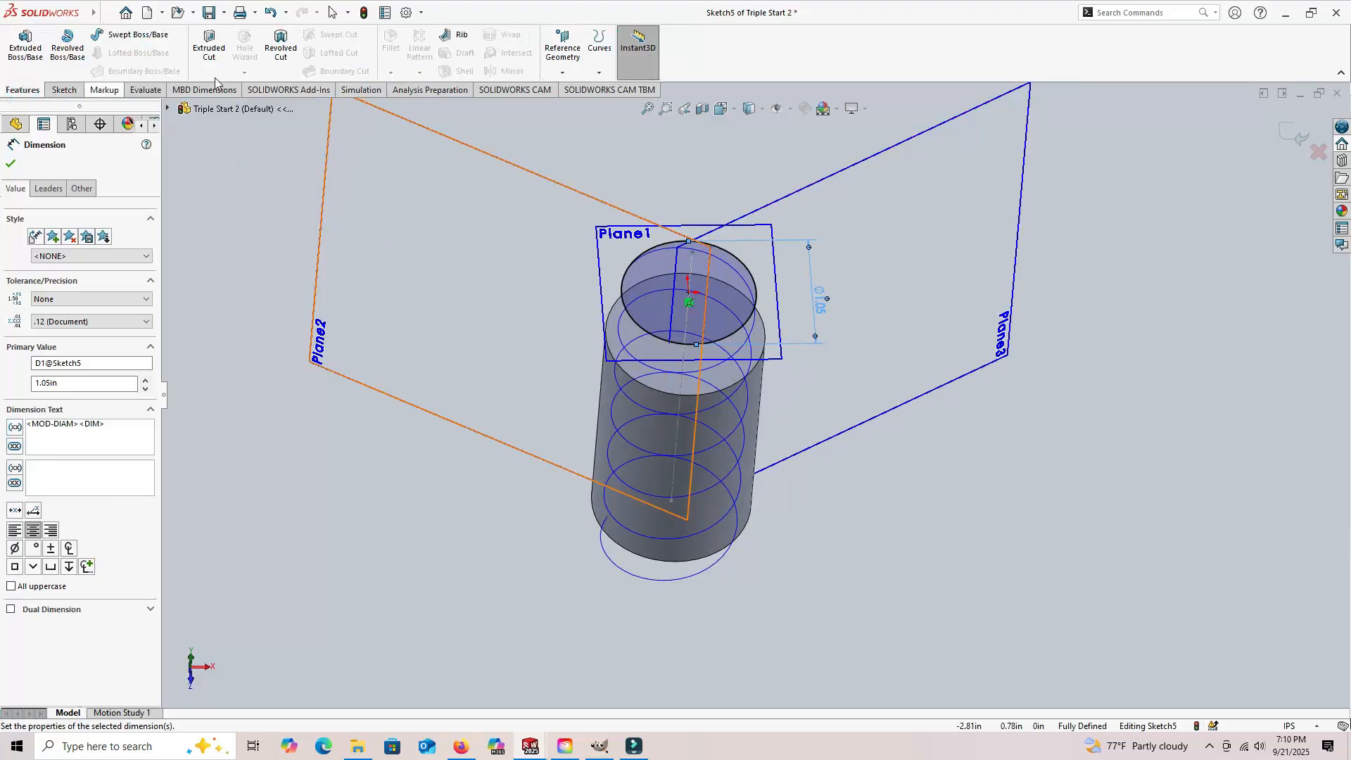
left_click(598, 73)
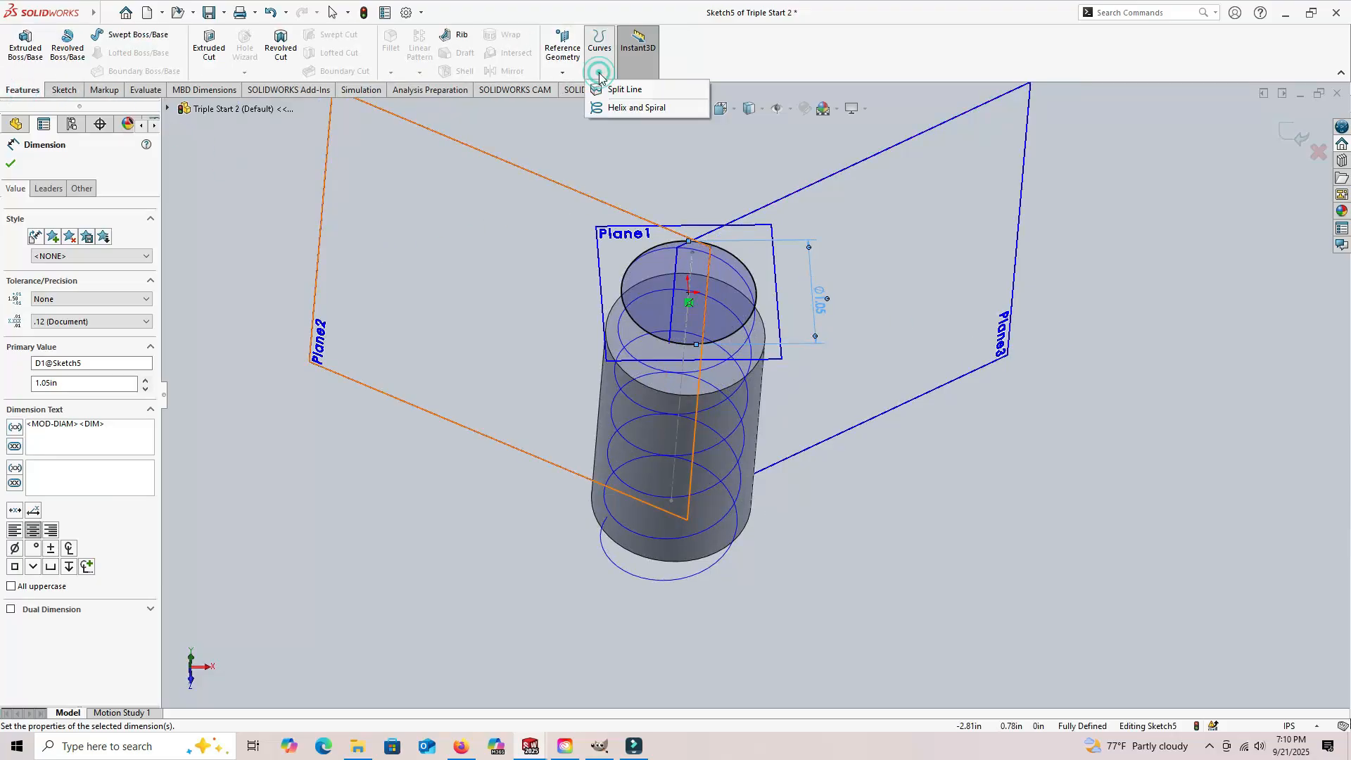
left_click(626, 108)
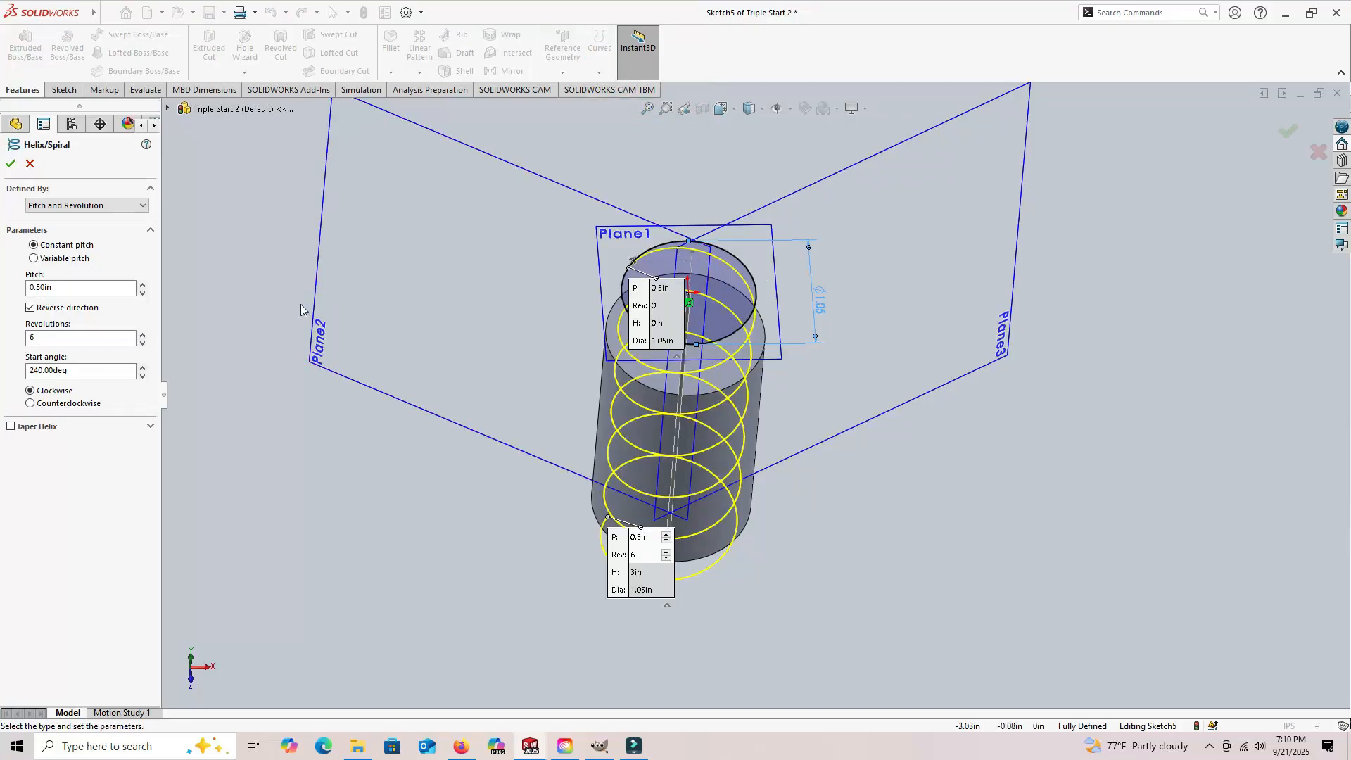
left_click(71, 370)
type("0")
key("Return")
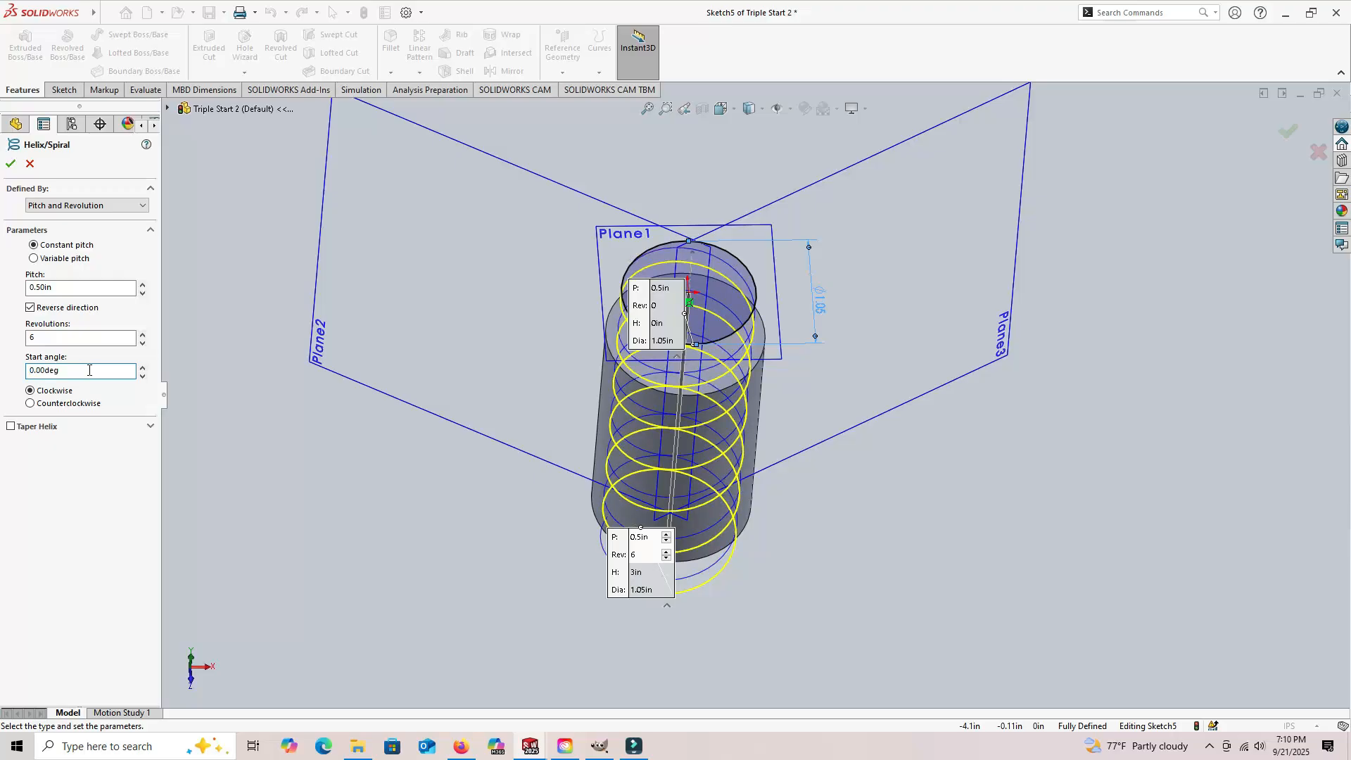
left_click(9, 164)
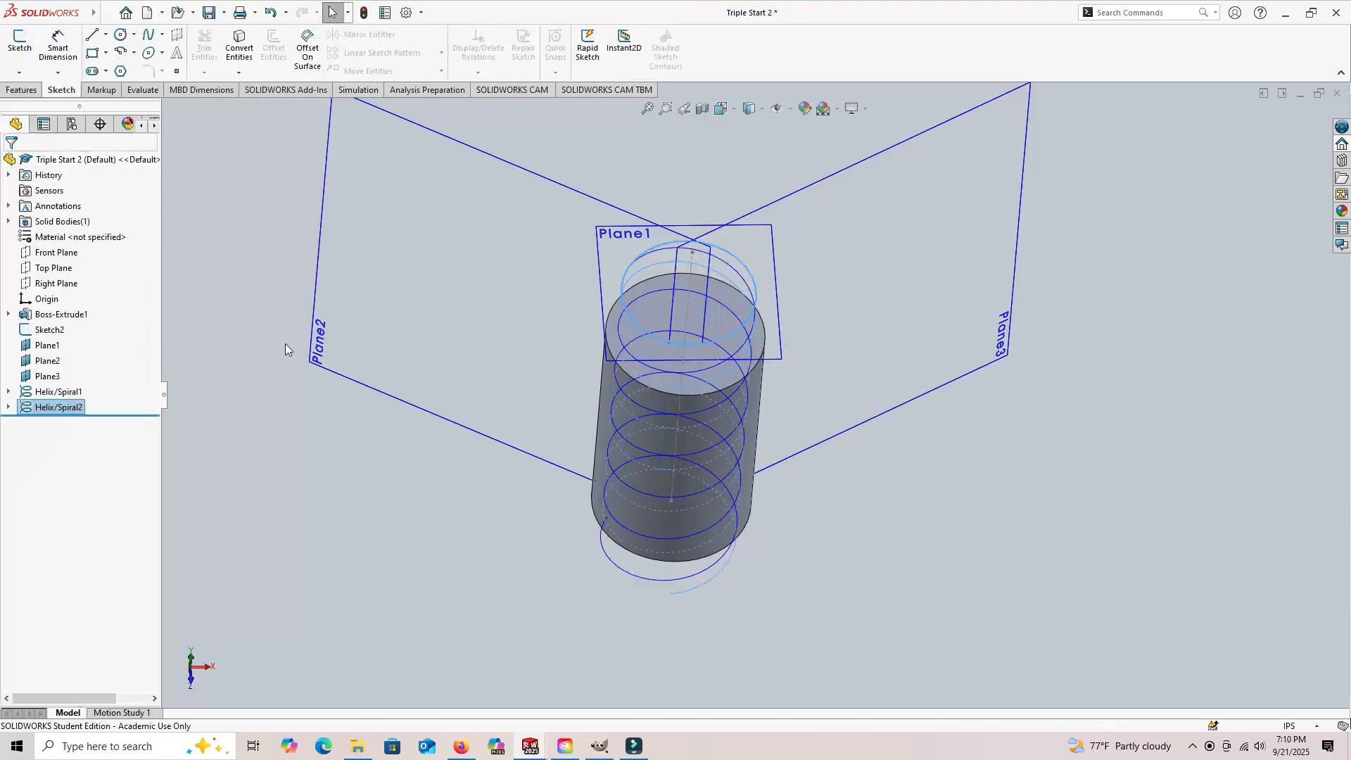
Step: Start another sketch on the offset plane above the cylinder for the third helix
key("ctrl+1")
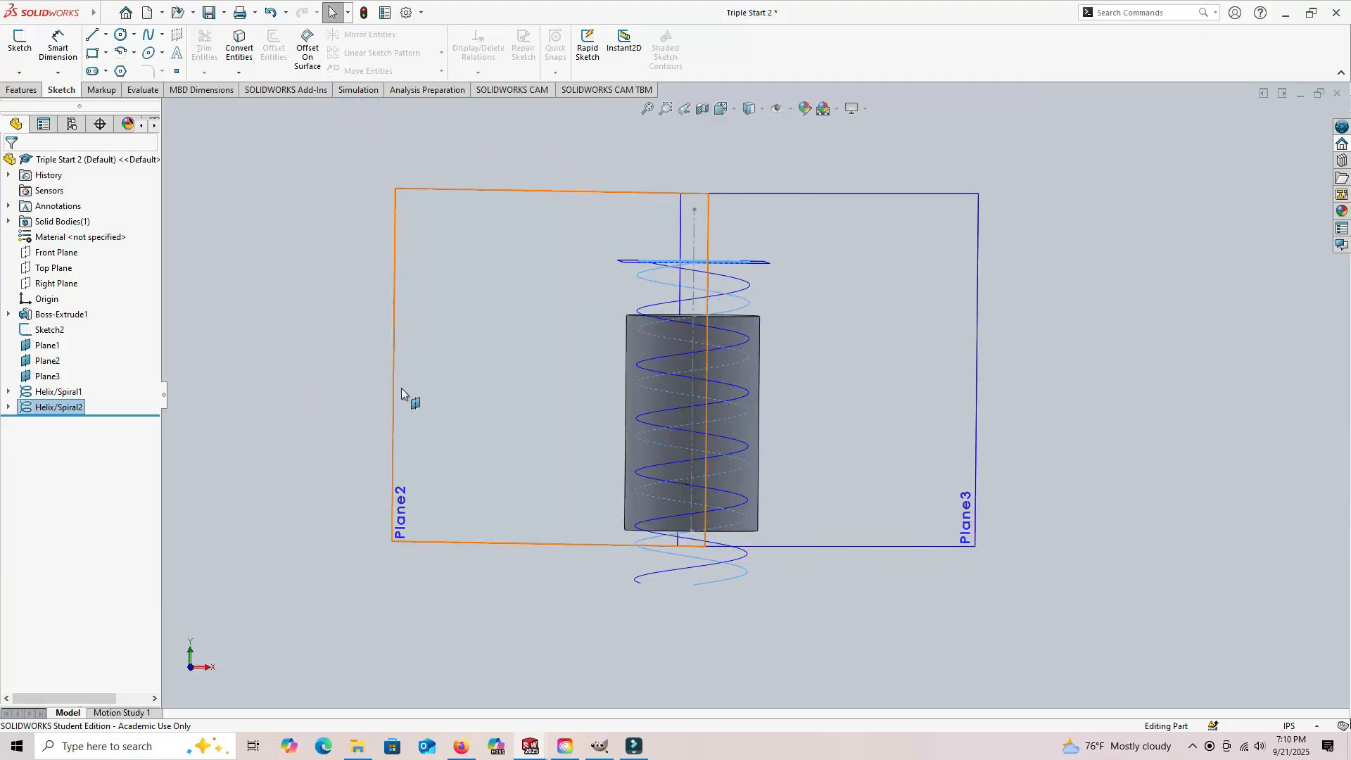
left_click(272, 305)
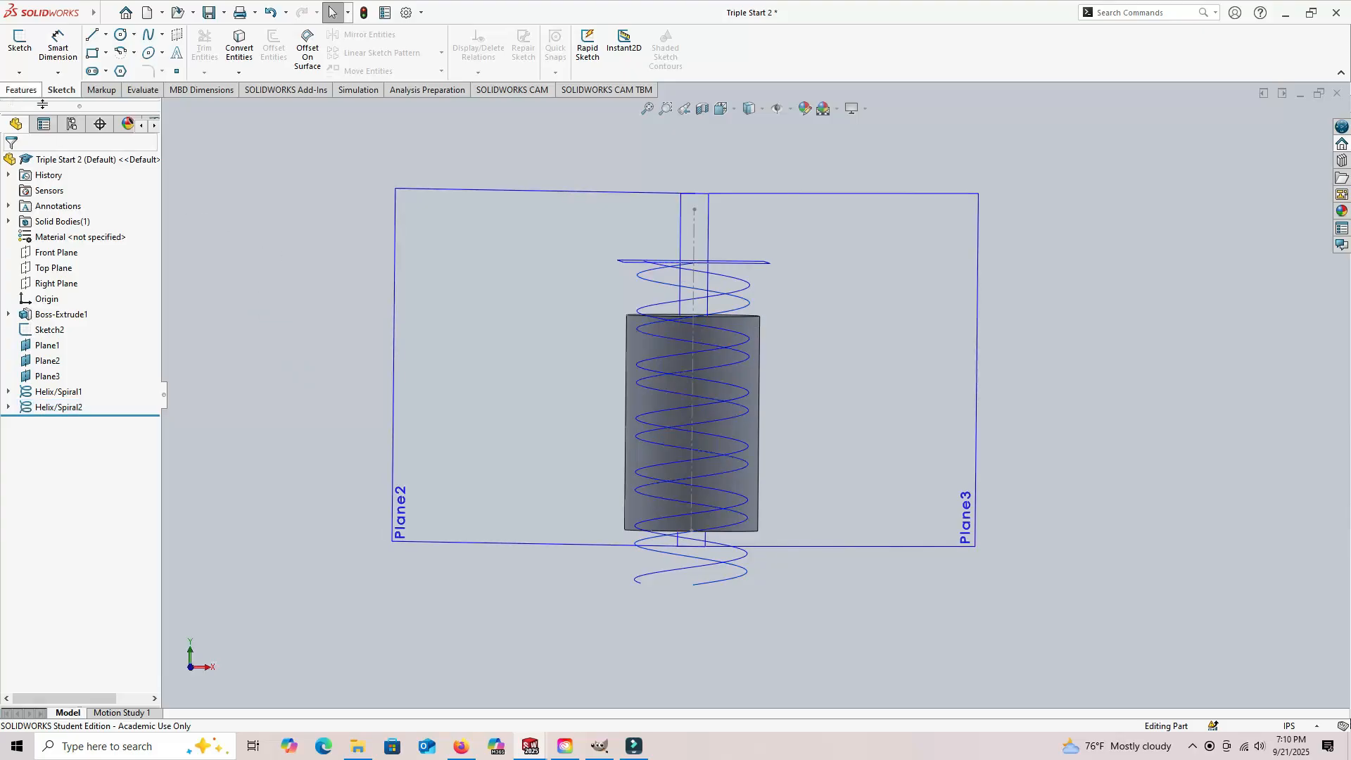
left_click(21, 40)
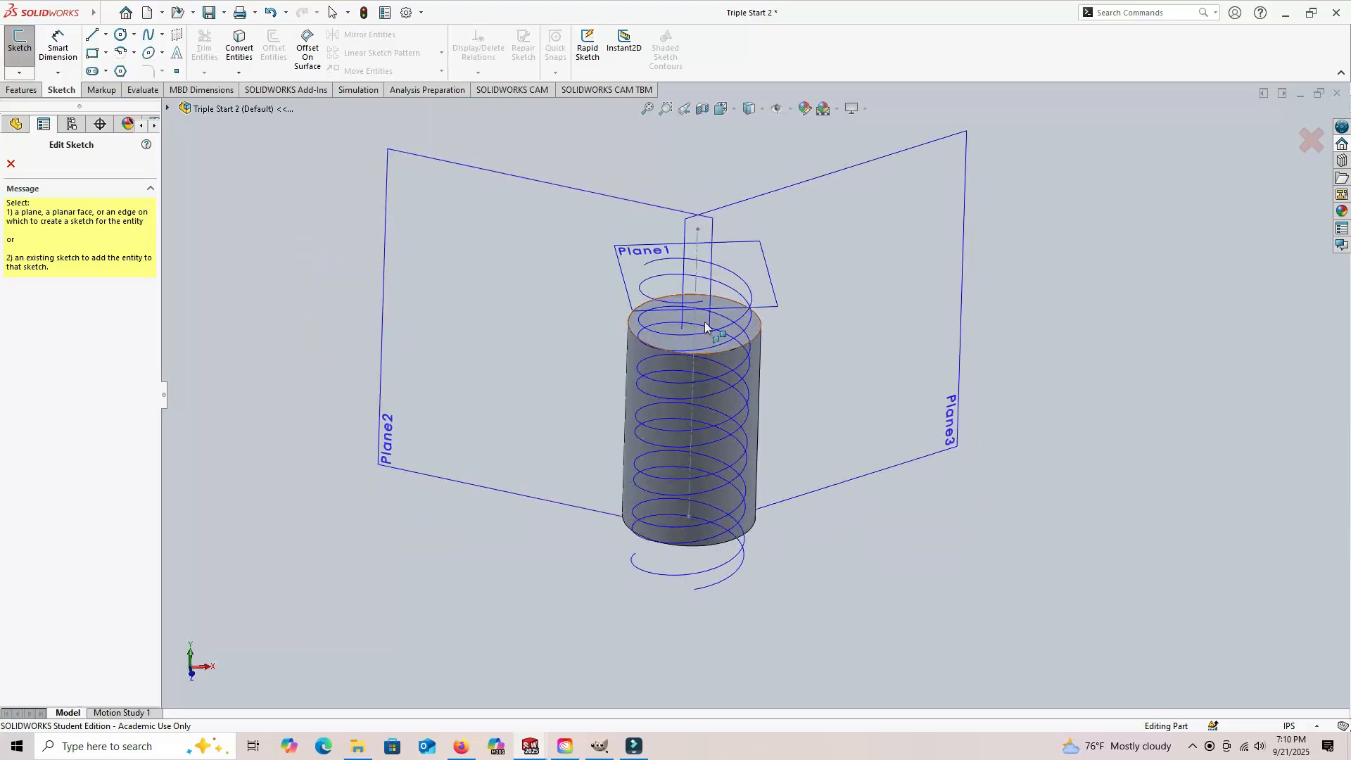
left_click(768, 297)
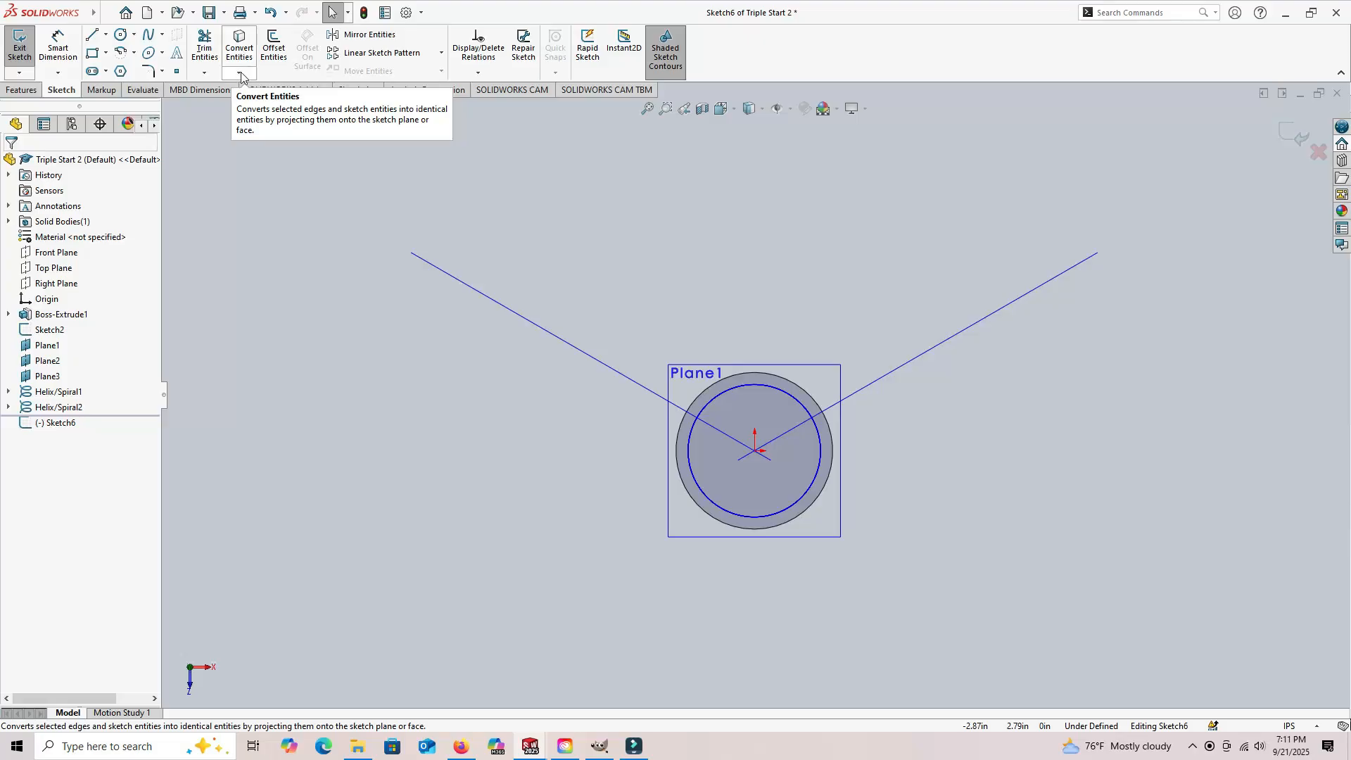
left_click(240, 74)
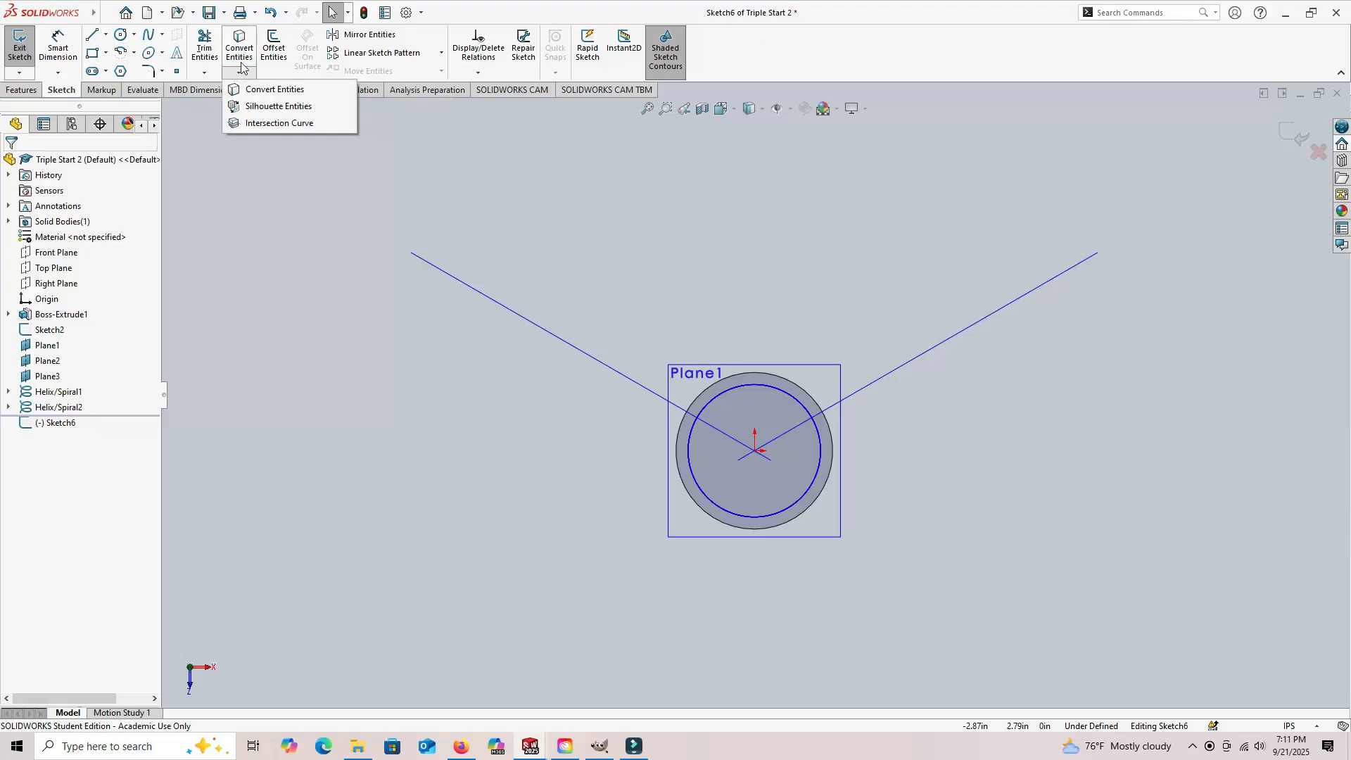
left_click(274, 89)
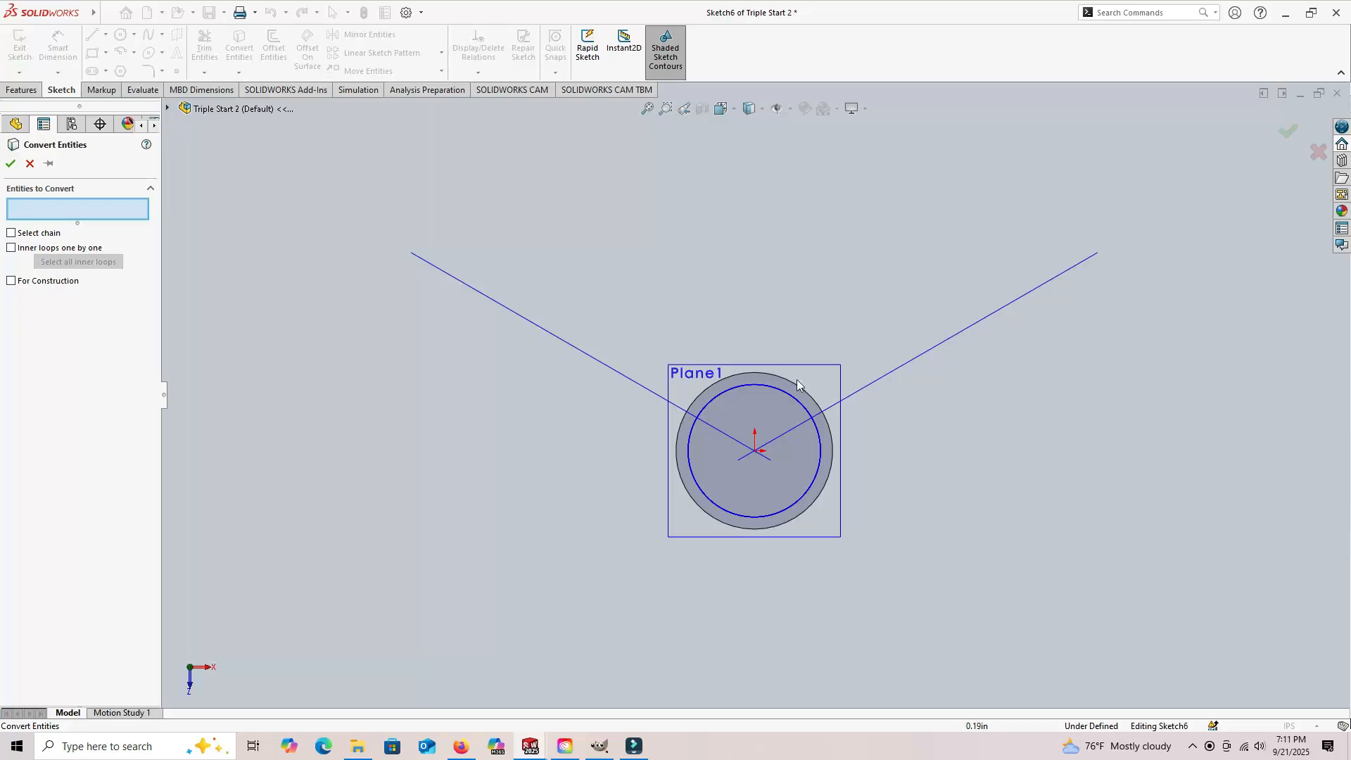
scroll(798, 384, "down", 3)
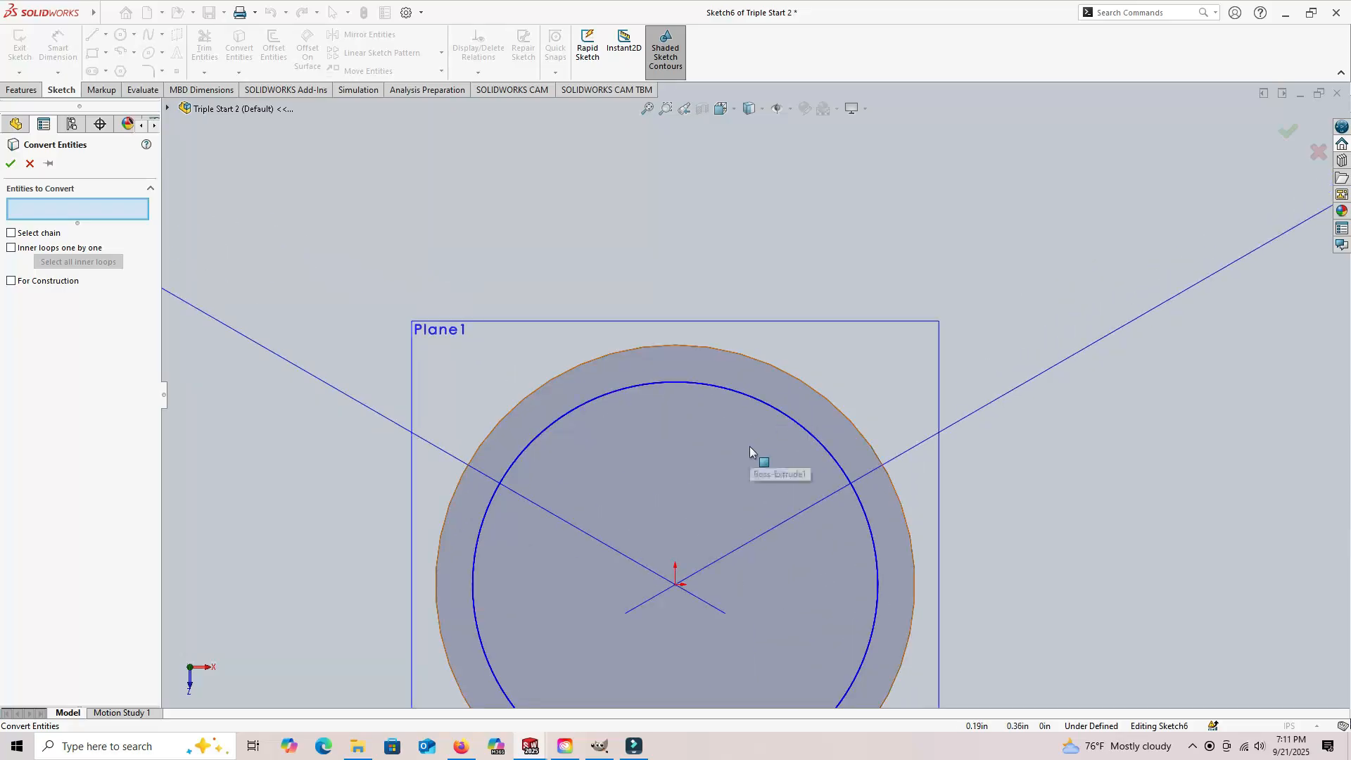
left_click(786, 418)
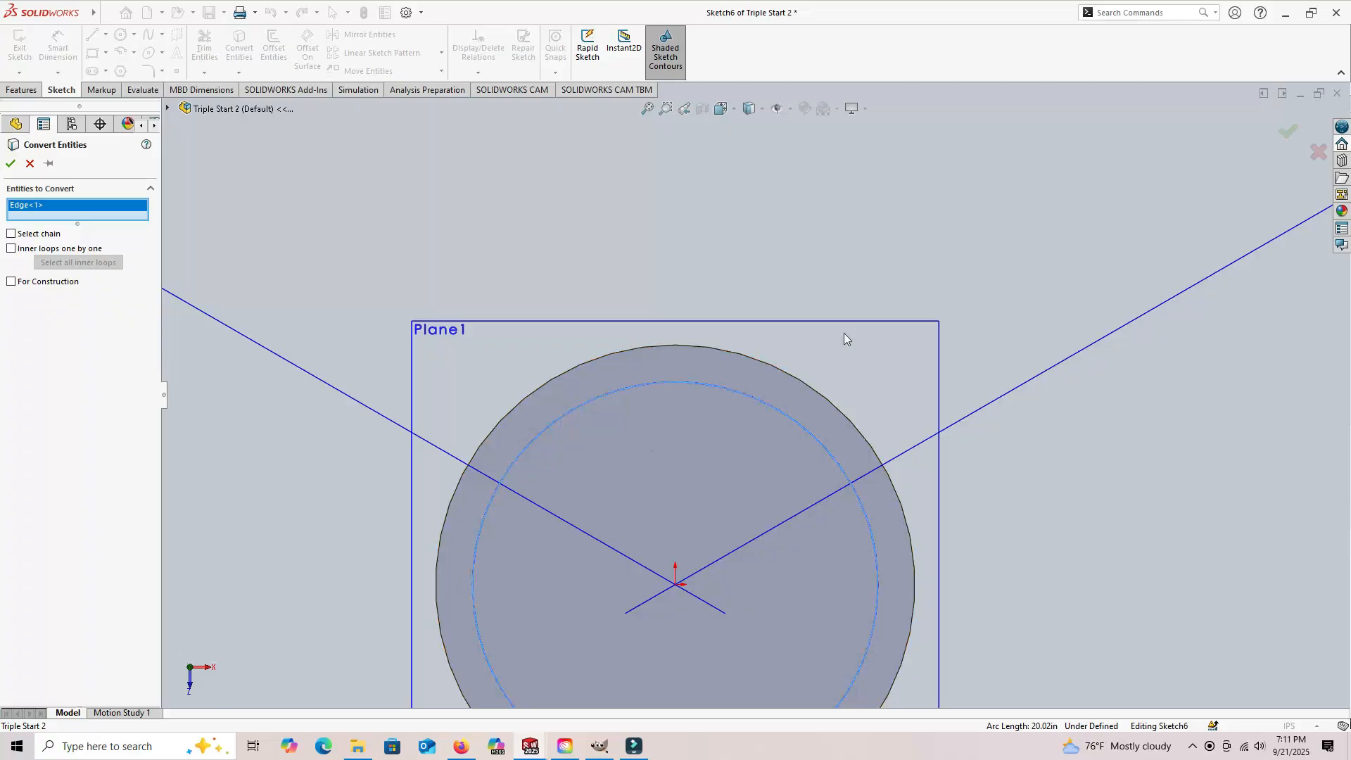
middle_click_drag(1078, 558, 1108, 443)
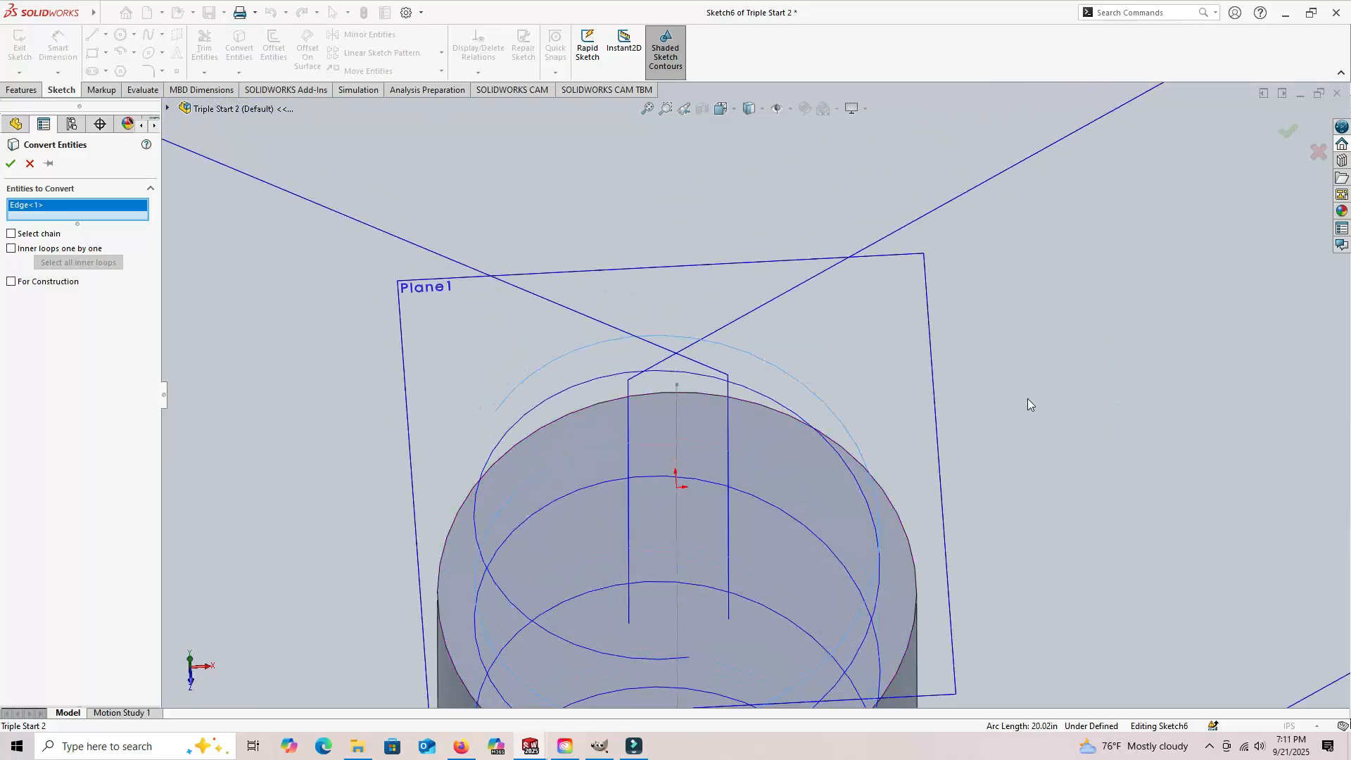
left_click(31, 164)
Step: Sketch a circle about 1.54 in in diameter centered on the origin in the open sketch
middle_click_drag(659, 206, 670, 261)
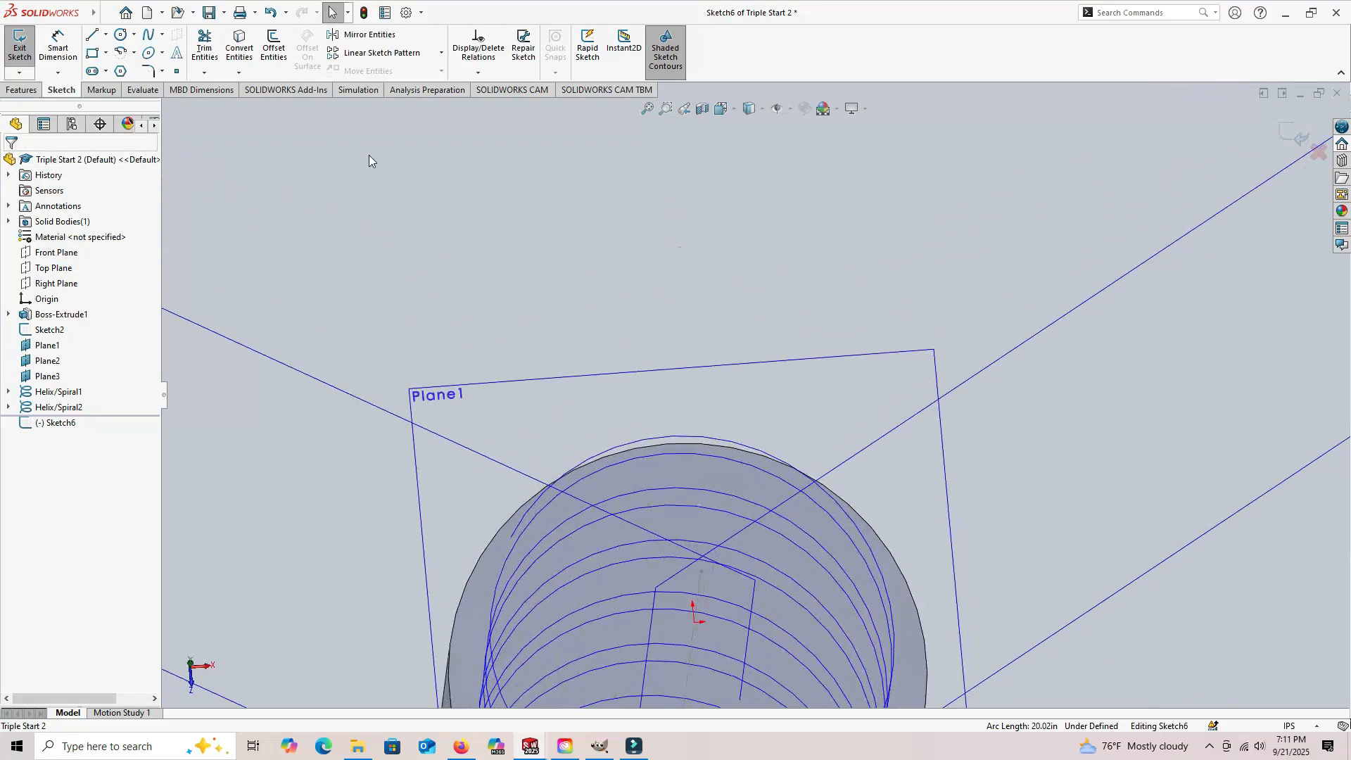
middle_click_drag(515, 185, 513, 239)
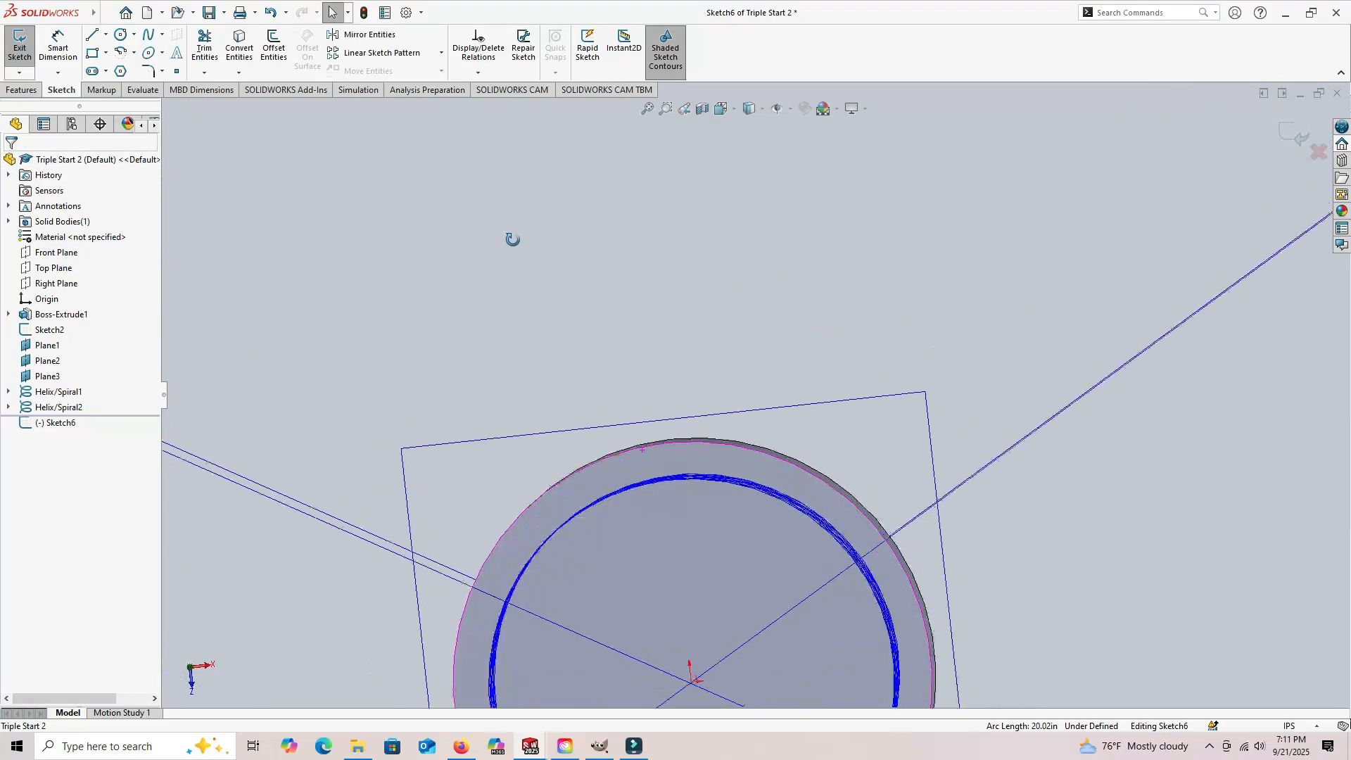
scroll(561, 284, "up", 5)
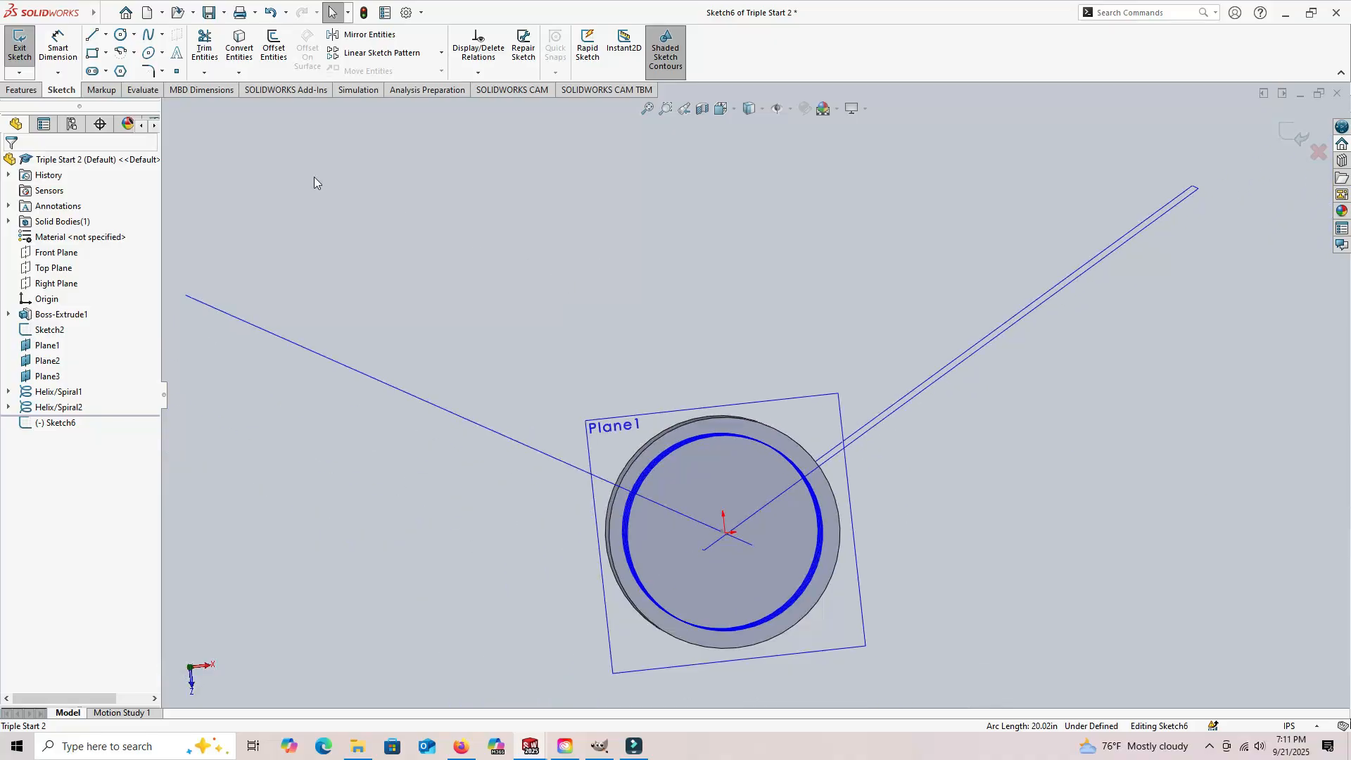
left_click(120, 37)
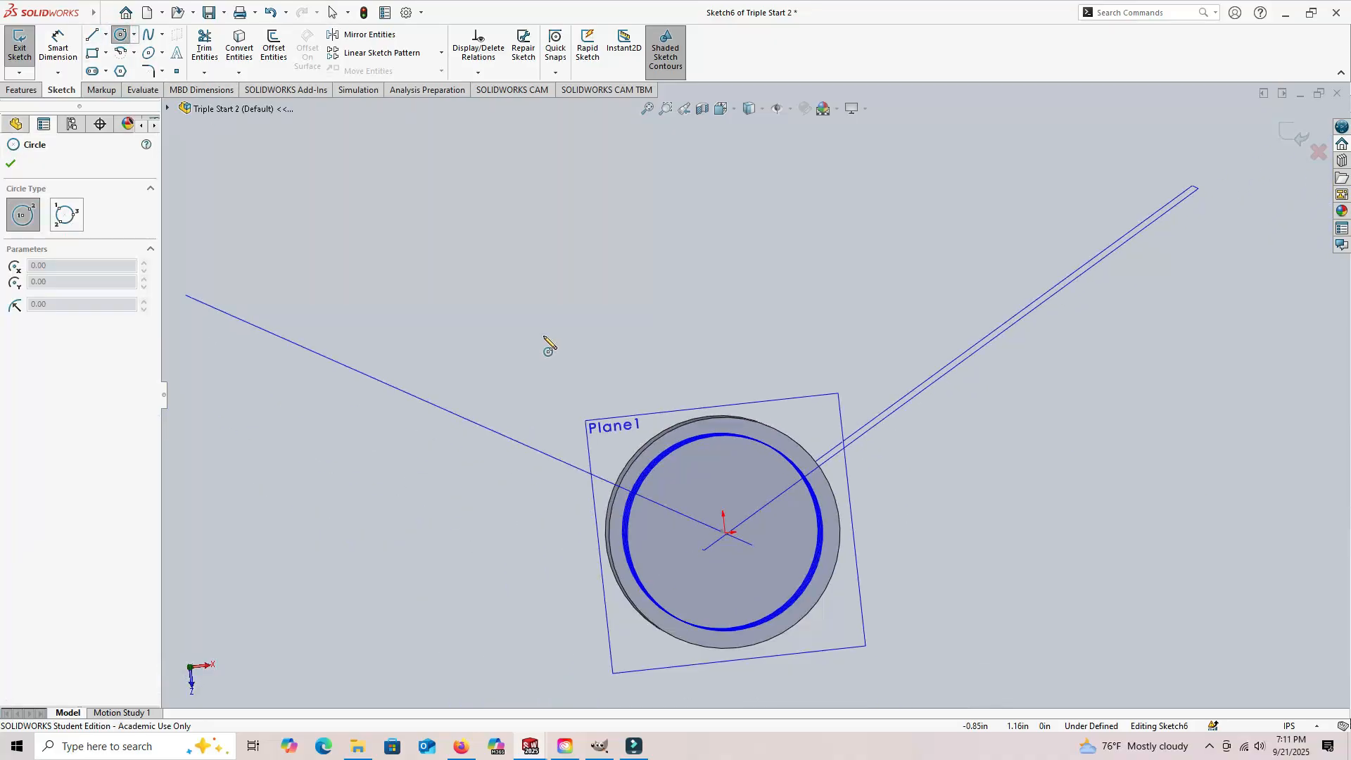
left_click(727, 534)
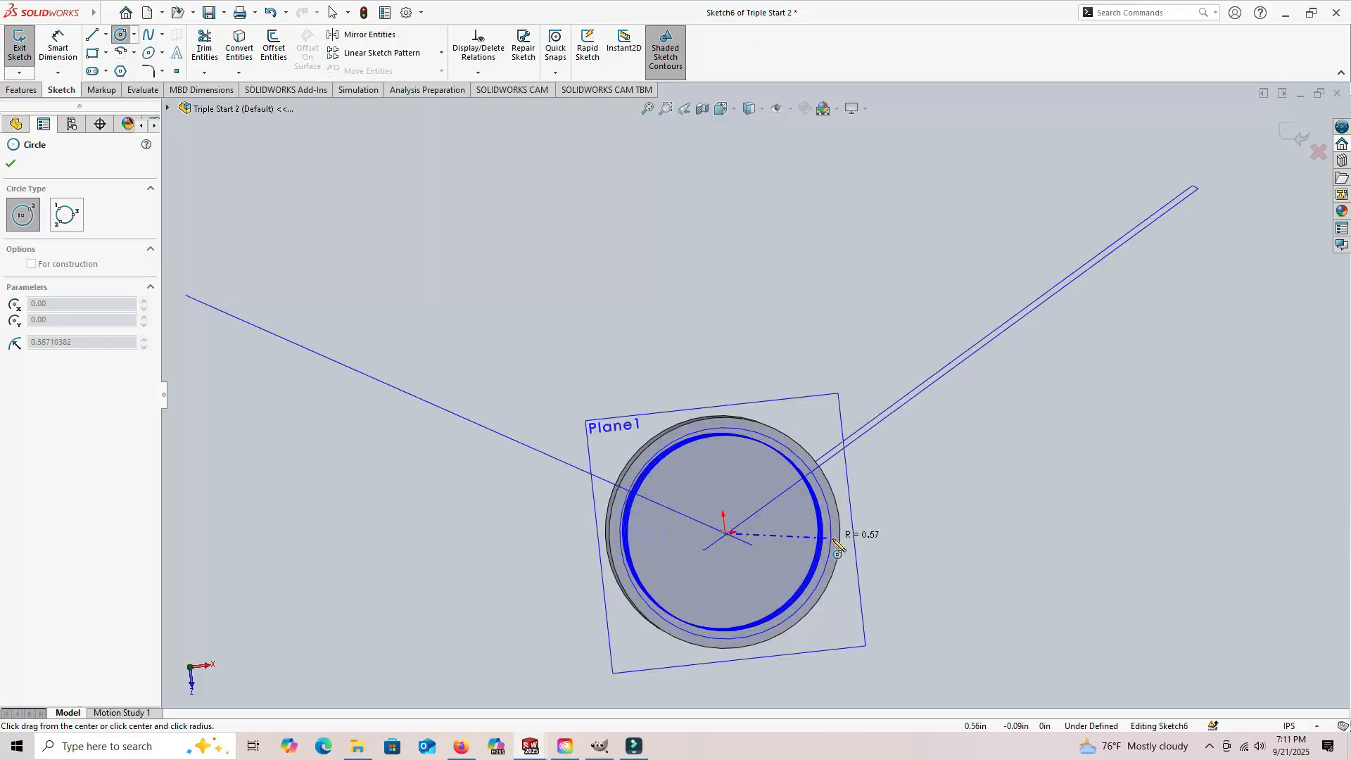
left_click(872, 539)
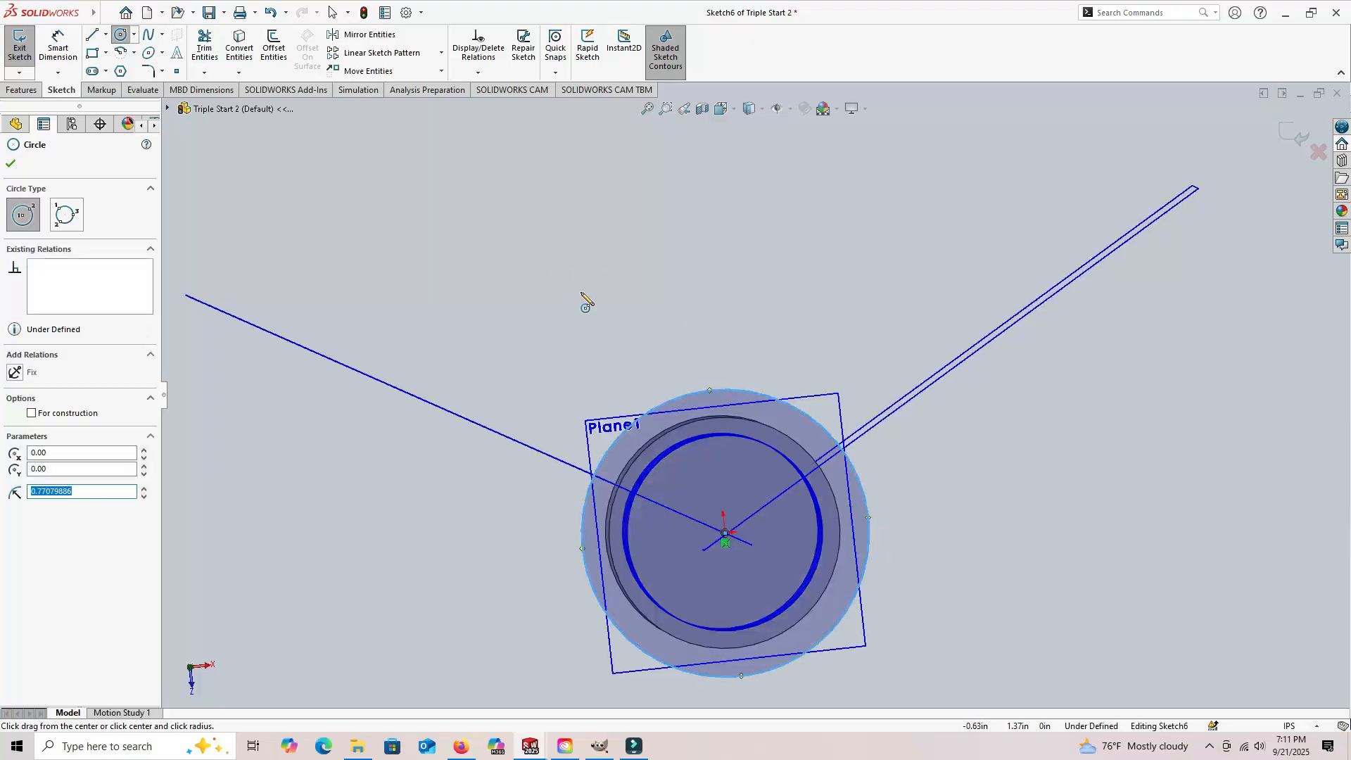
Step: Dimension the diameter of the third helix's base circle to 1.05 in
left_click(59, 46)
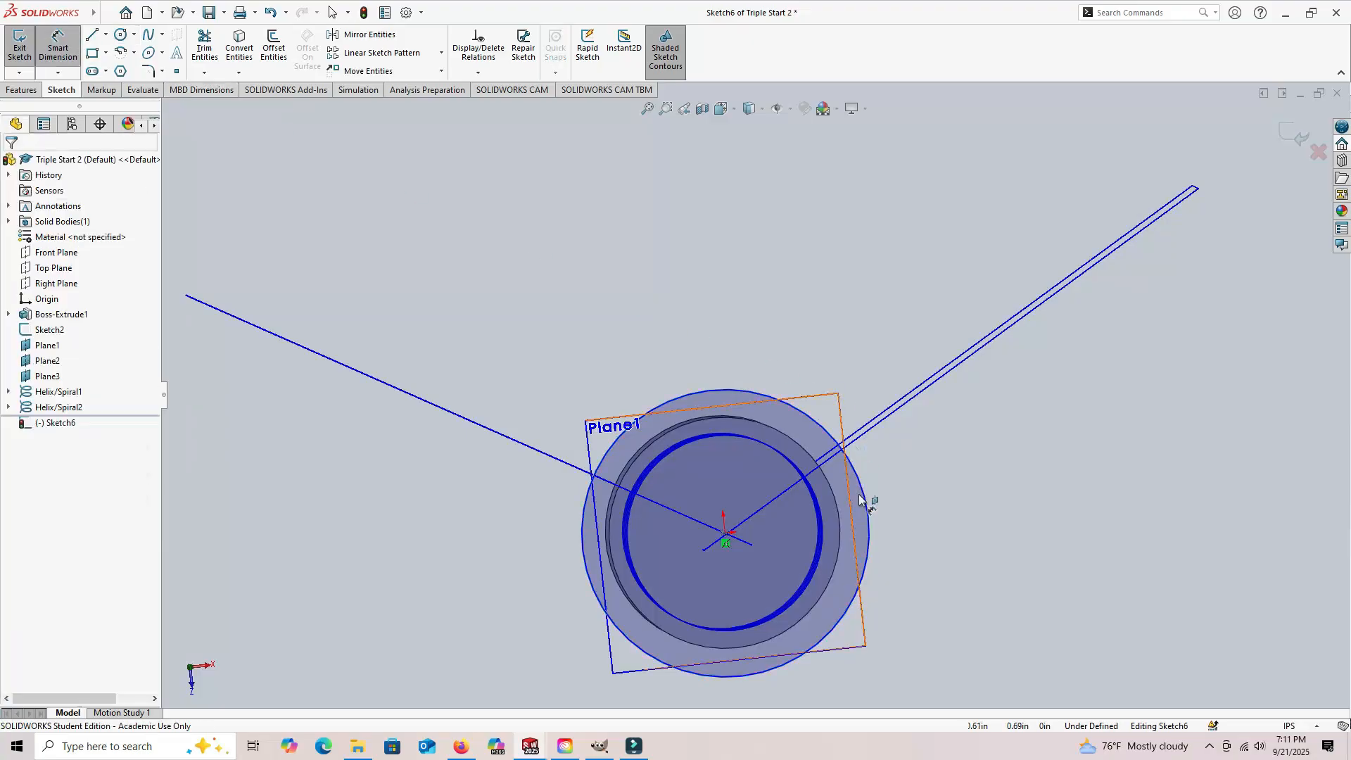
left_click(870, 520)
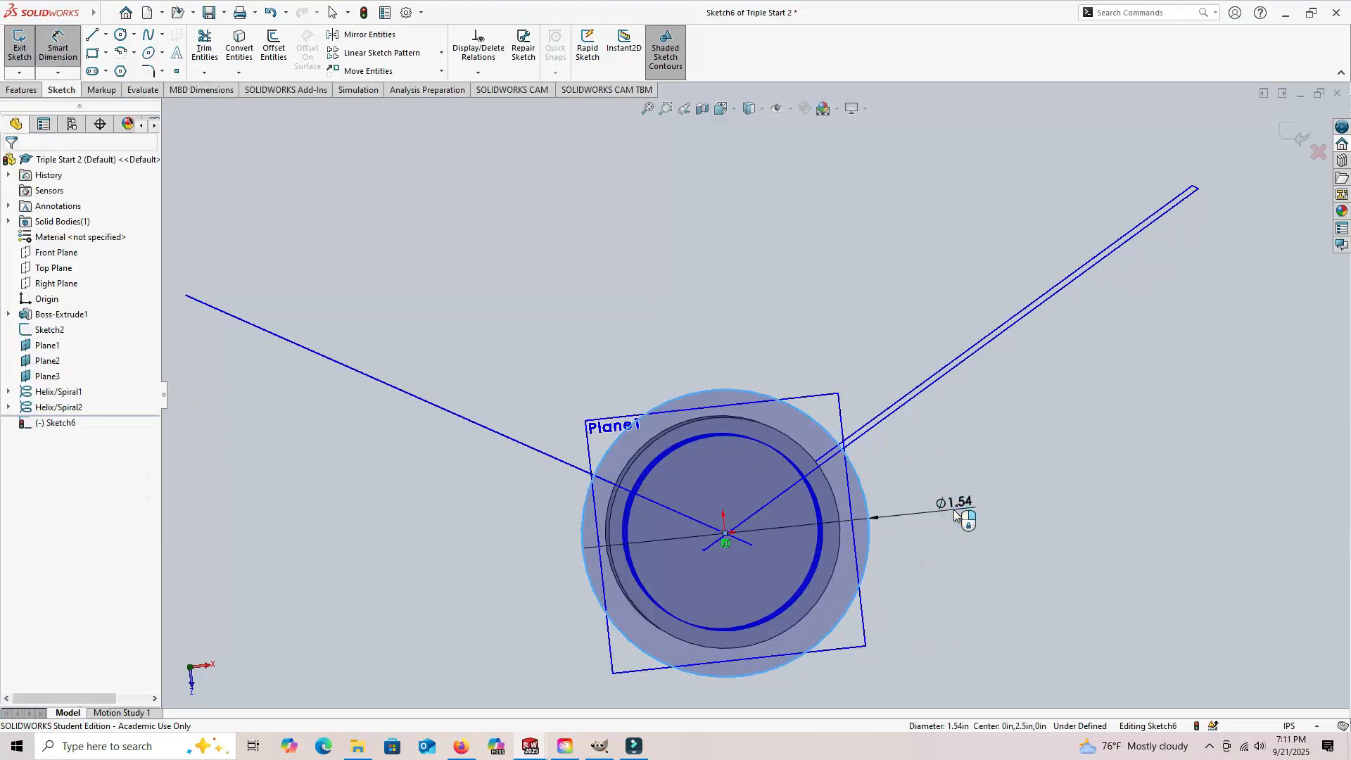
left_click(959, 516)
type("1.05")
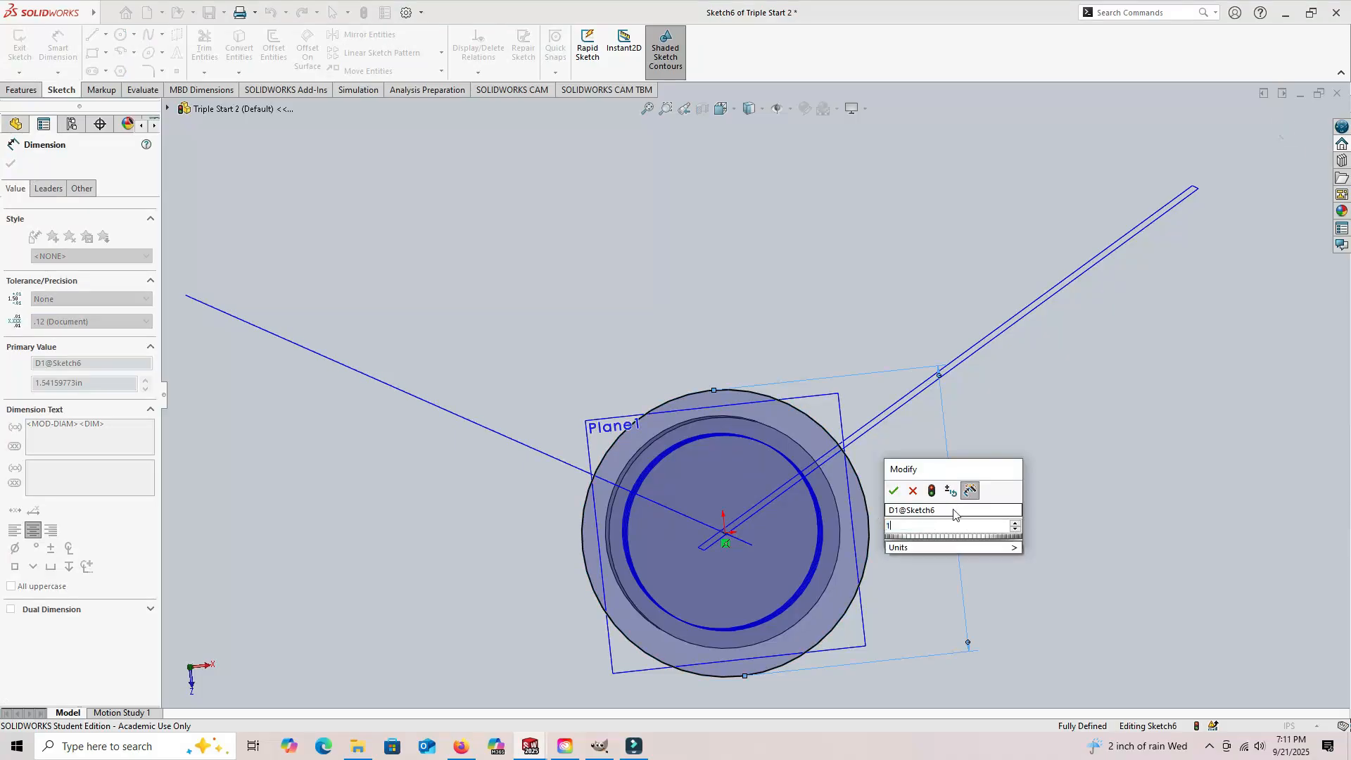
key("Return")
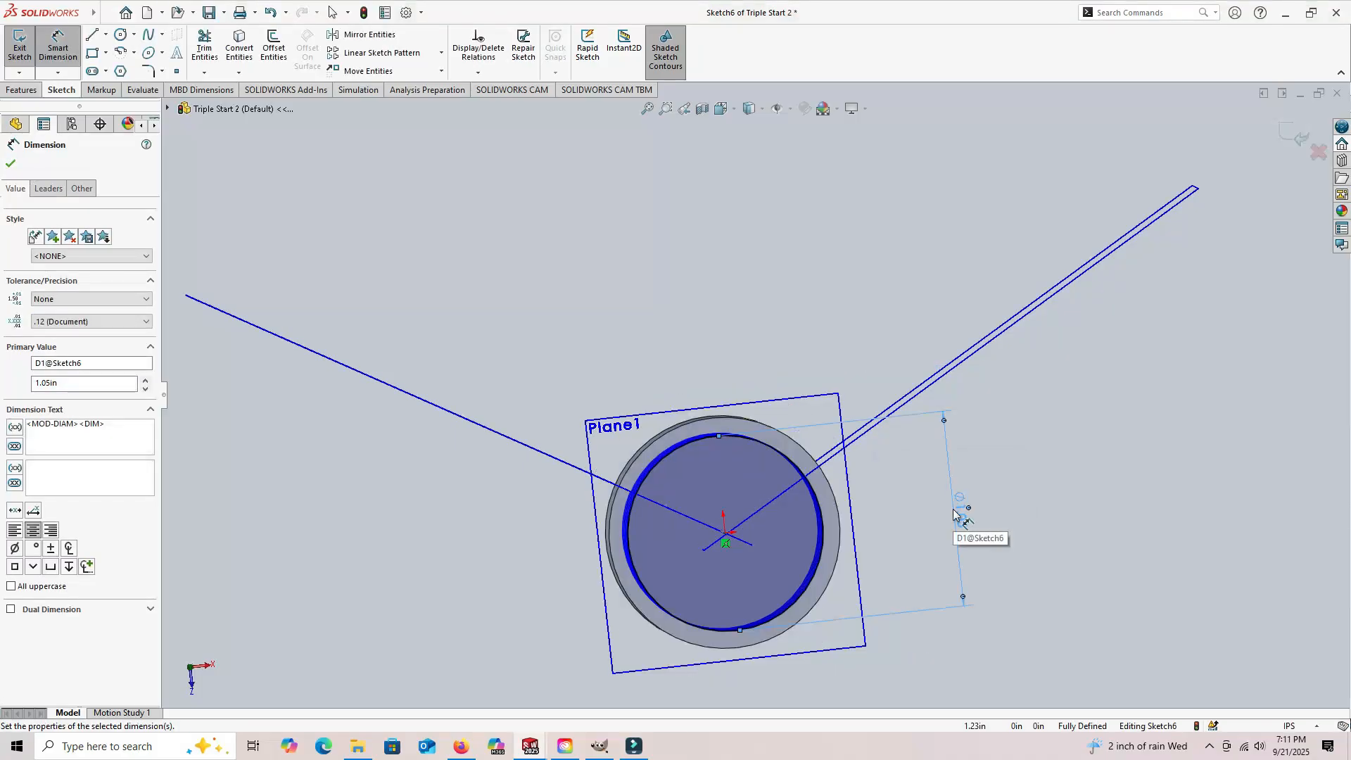
Step: Create a third constant-pitch helix from the circle with 0.50 in pitch, reversed direction, 6 revolutions, 120 degree start angle, clockwise
left_click(21, 91)
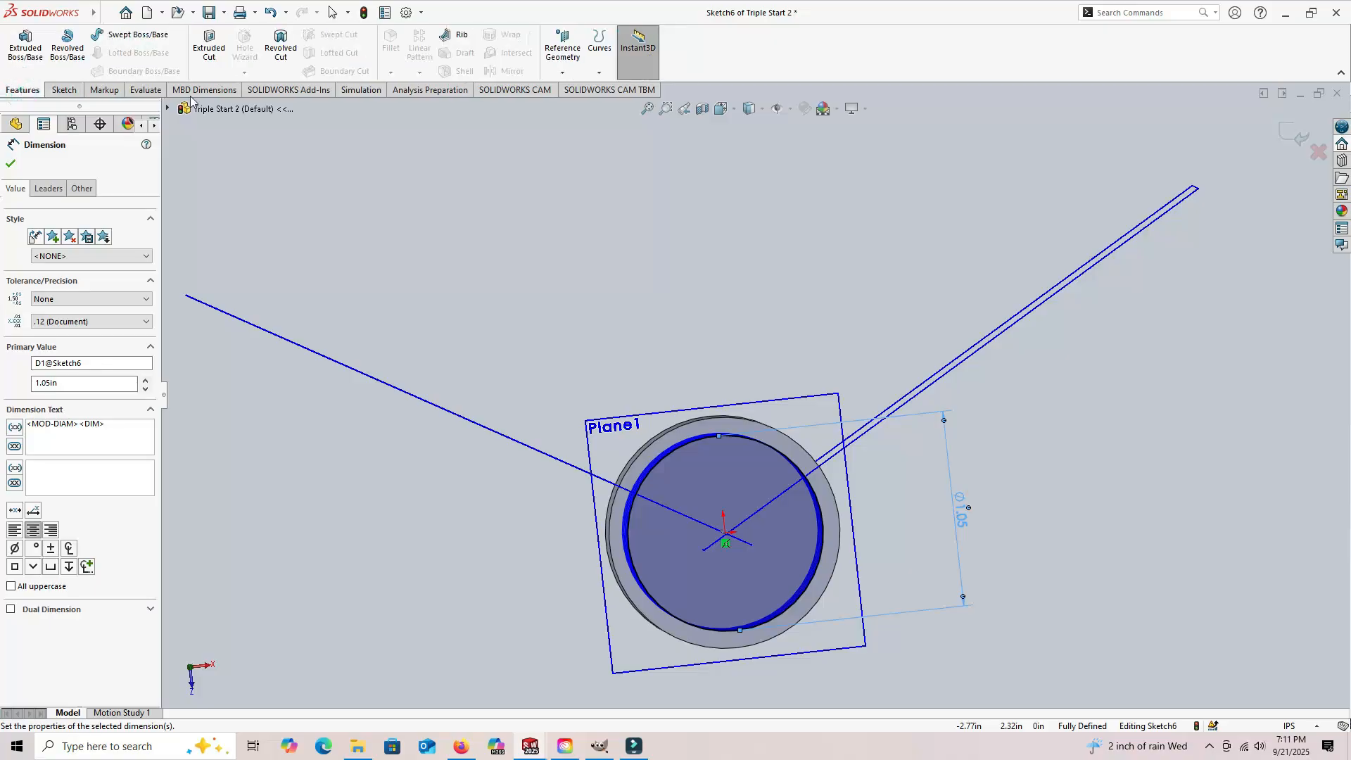
left_click(596, 74)
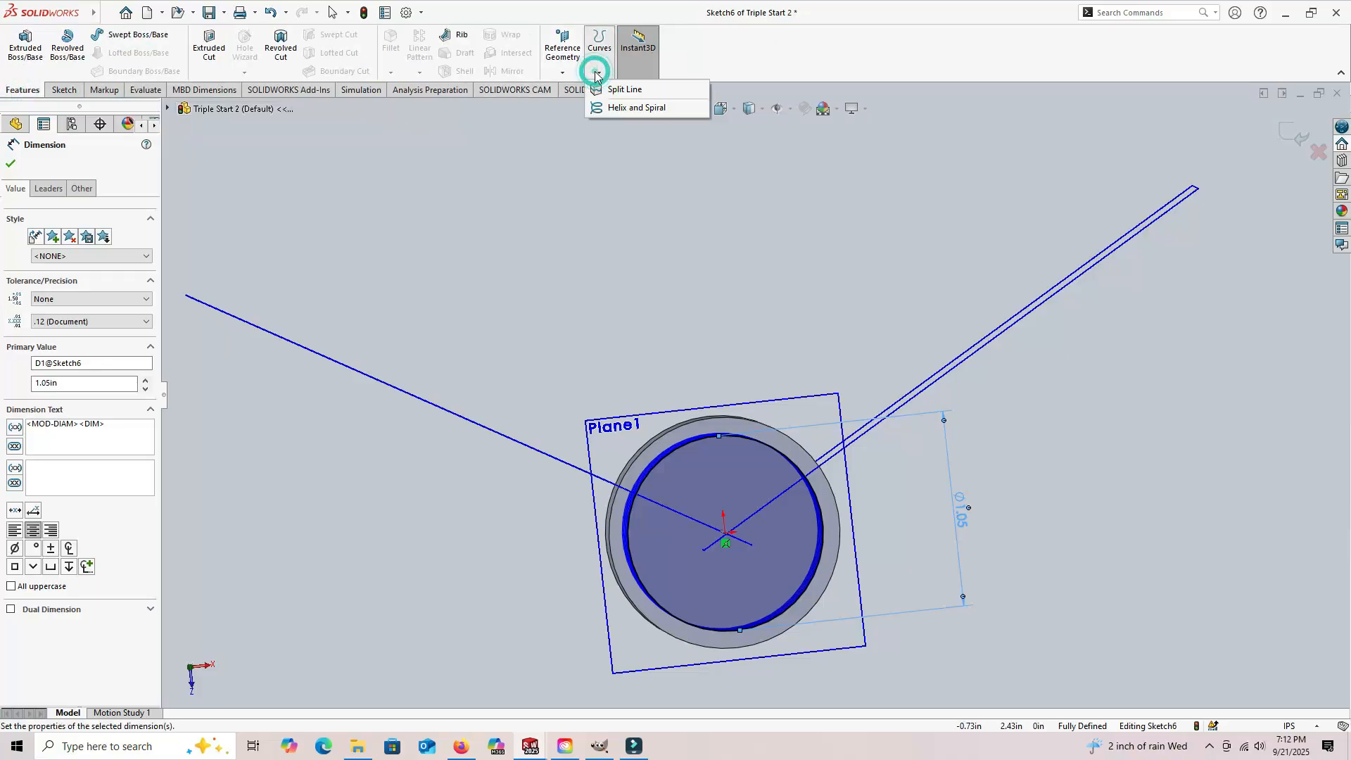
left_click(630, 109)
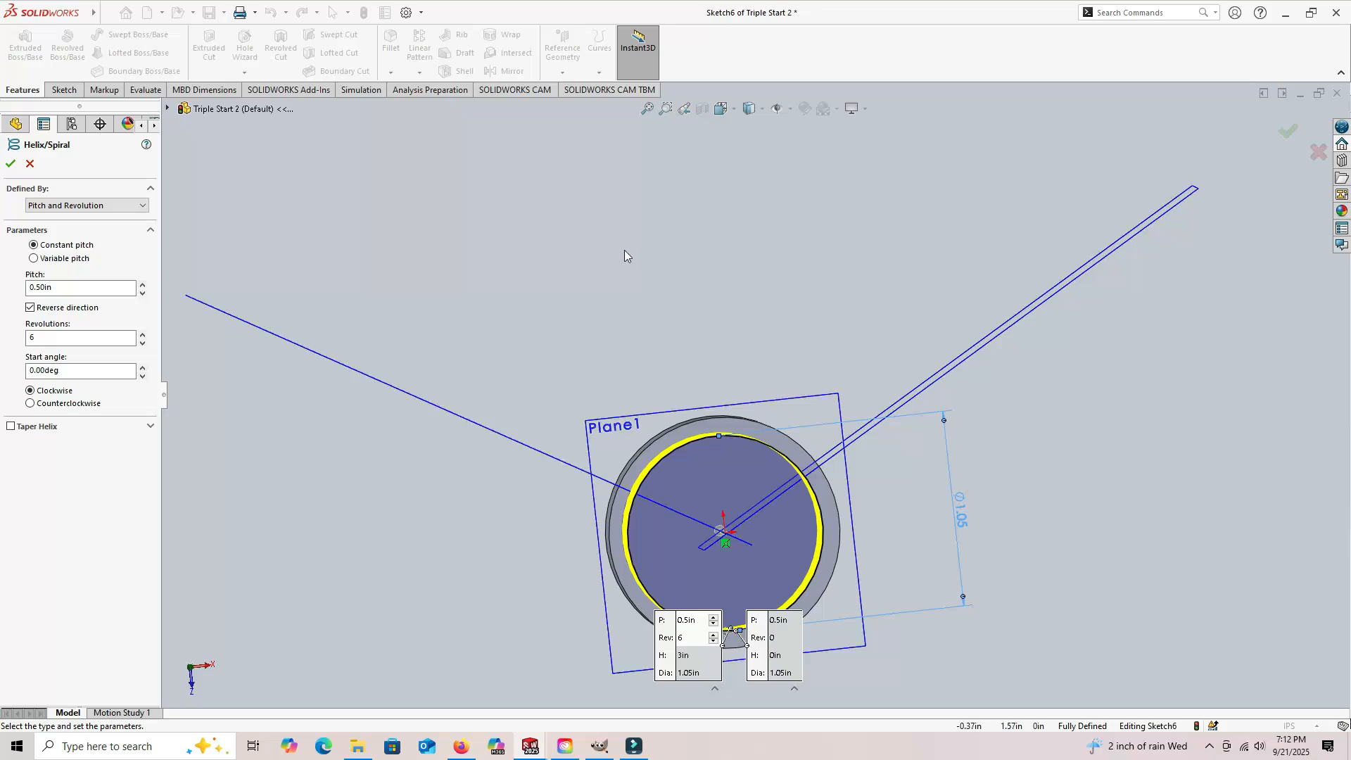
double_click(74, 372)
type("120")
key("Return")
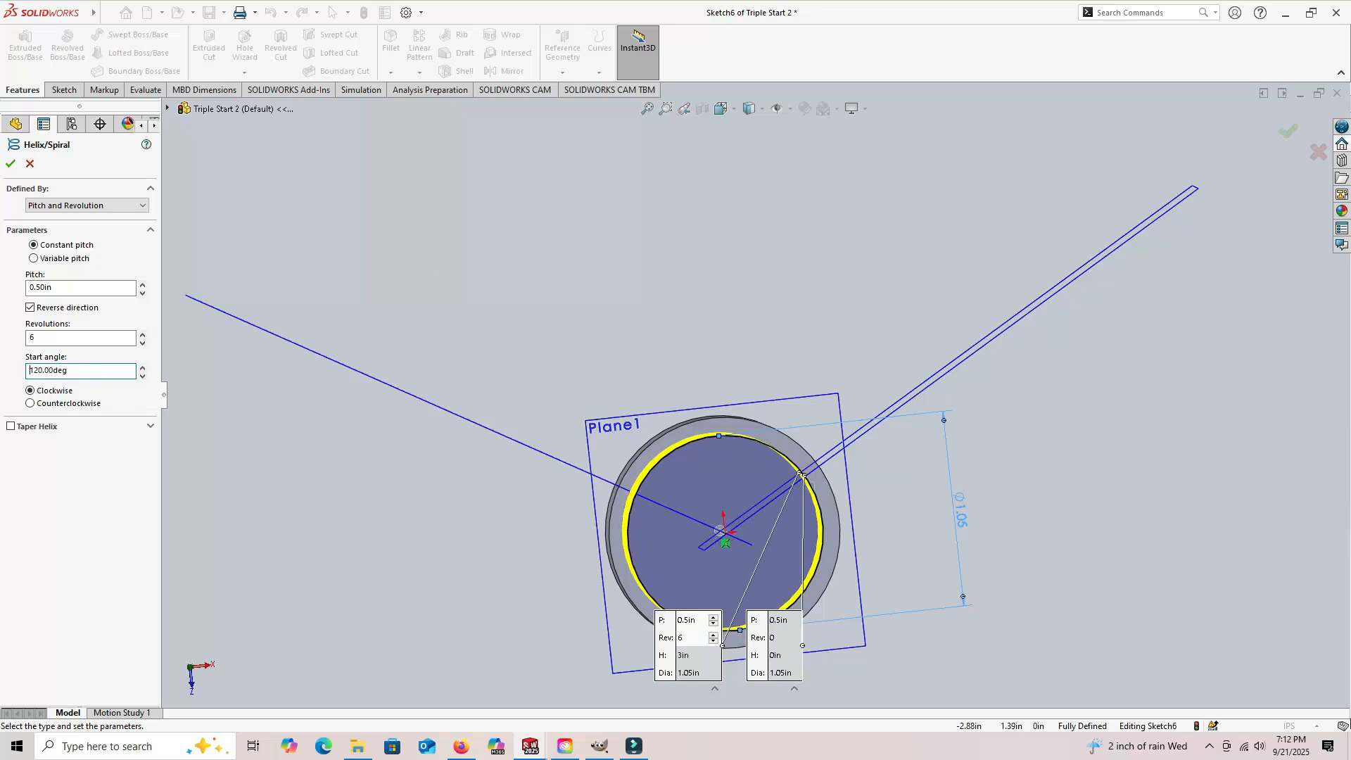
left_click(10, 163)
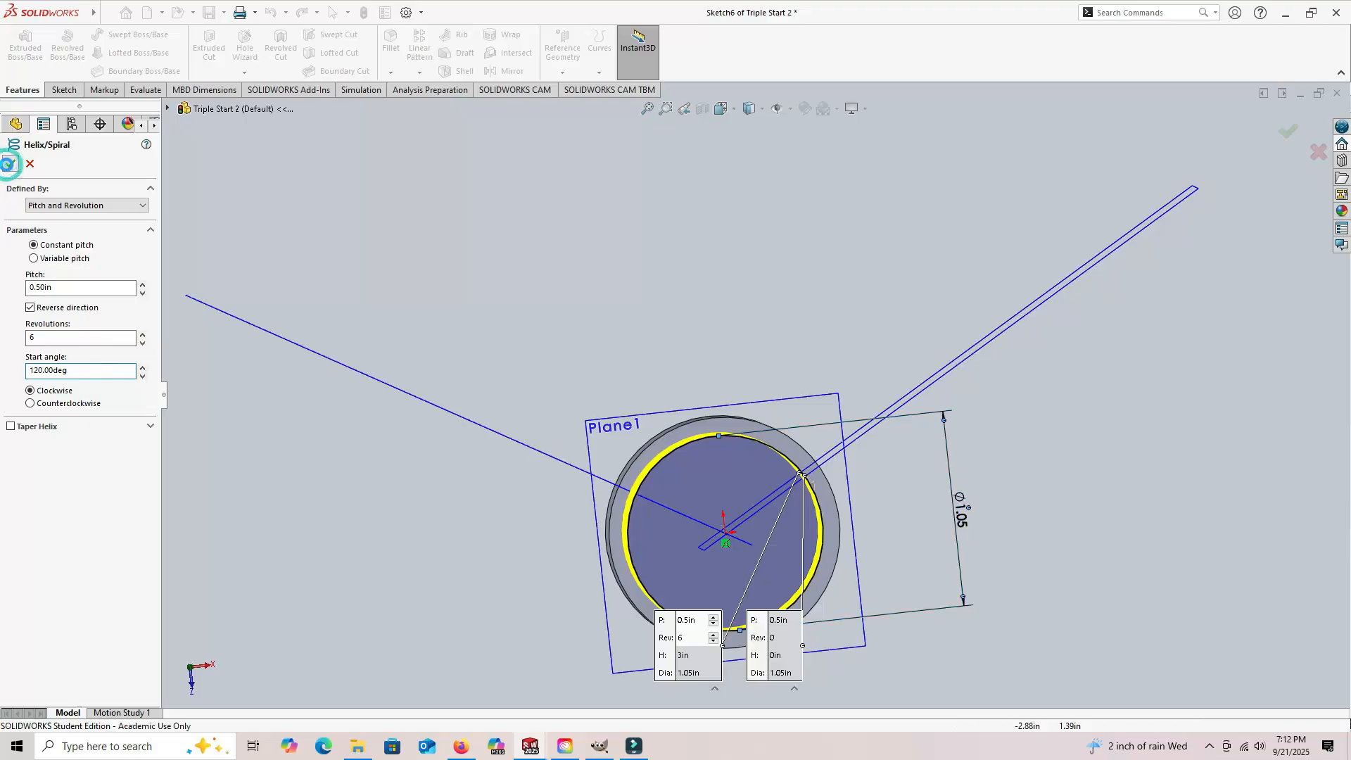
Step: Save the part with its three helices and clear the selection of the third helix
middle_click_drag(311, 497, 349, 356)
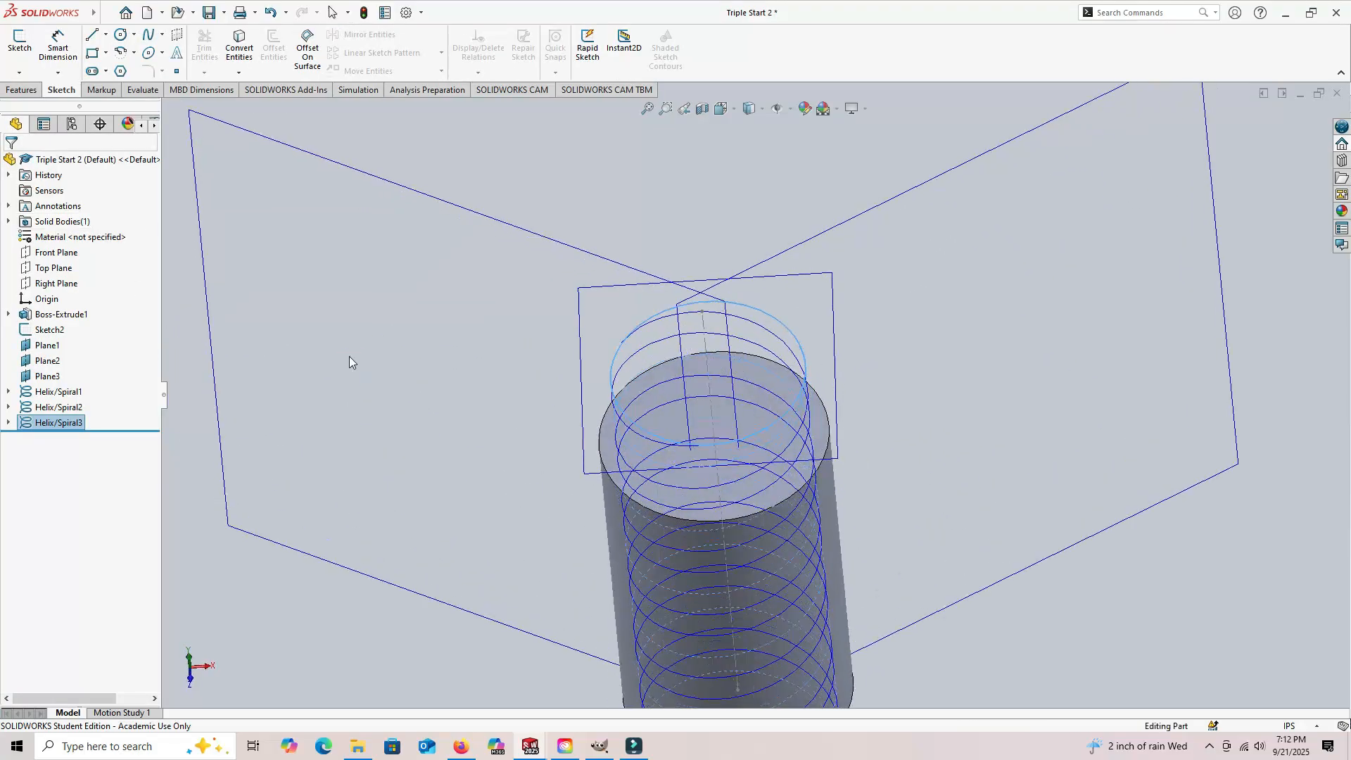
key("f")
middle_click_drag(441, 496, 353, 350)
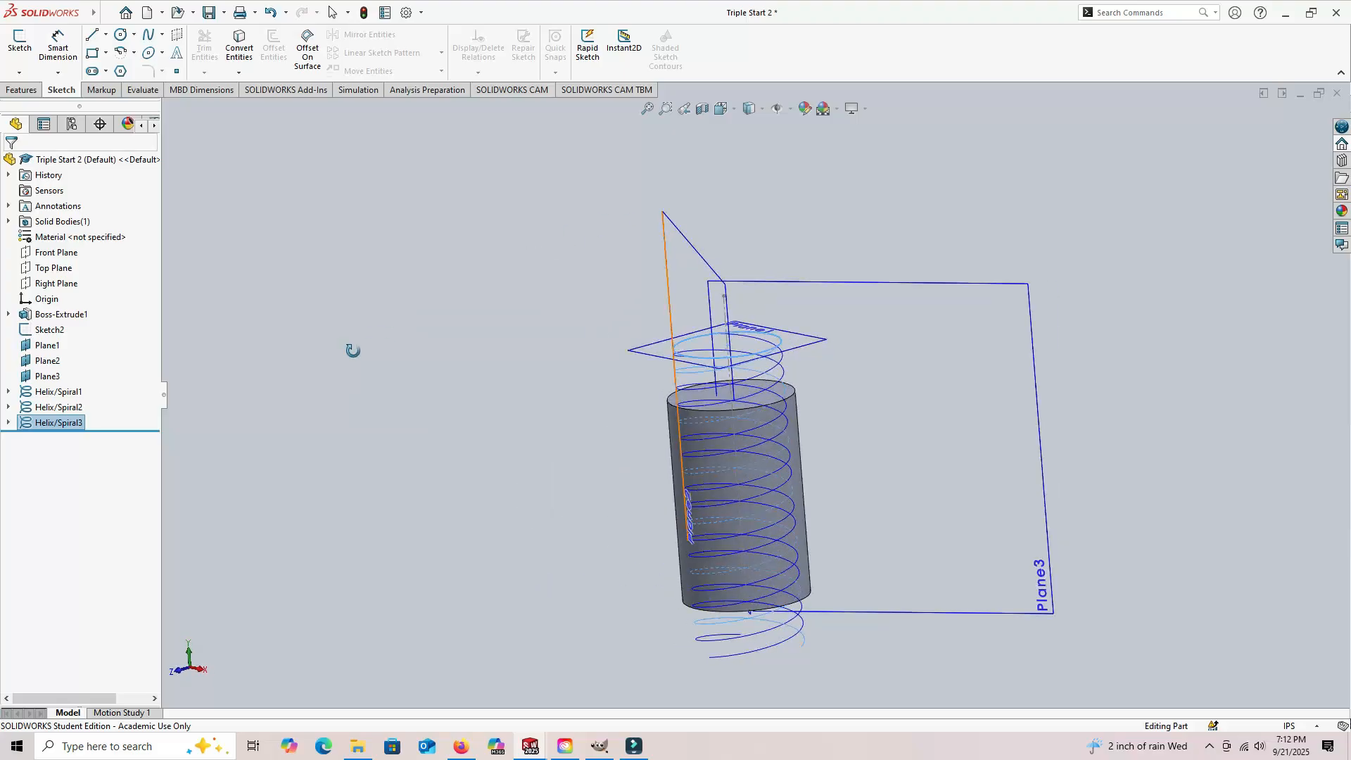
left_click(210, 12)
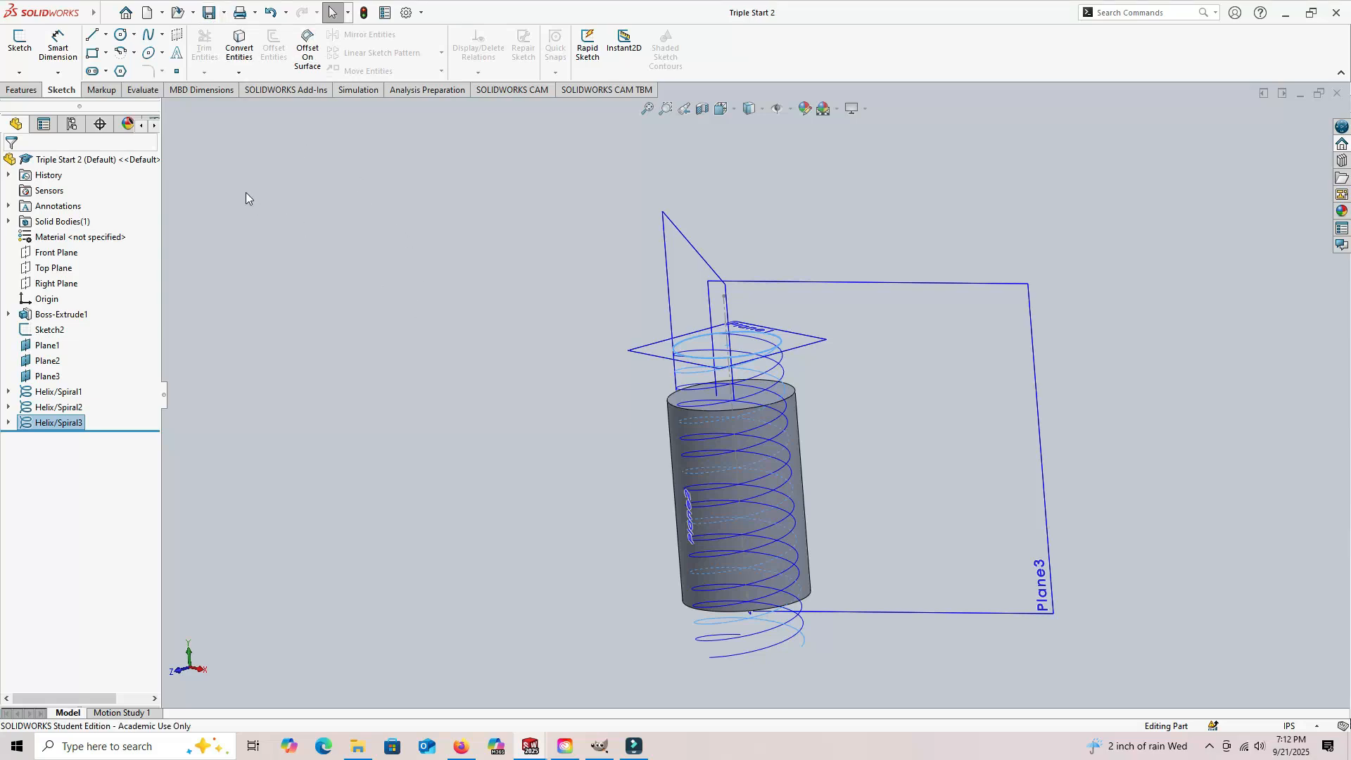
left_click(313, 266)
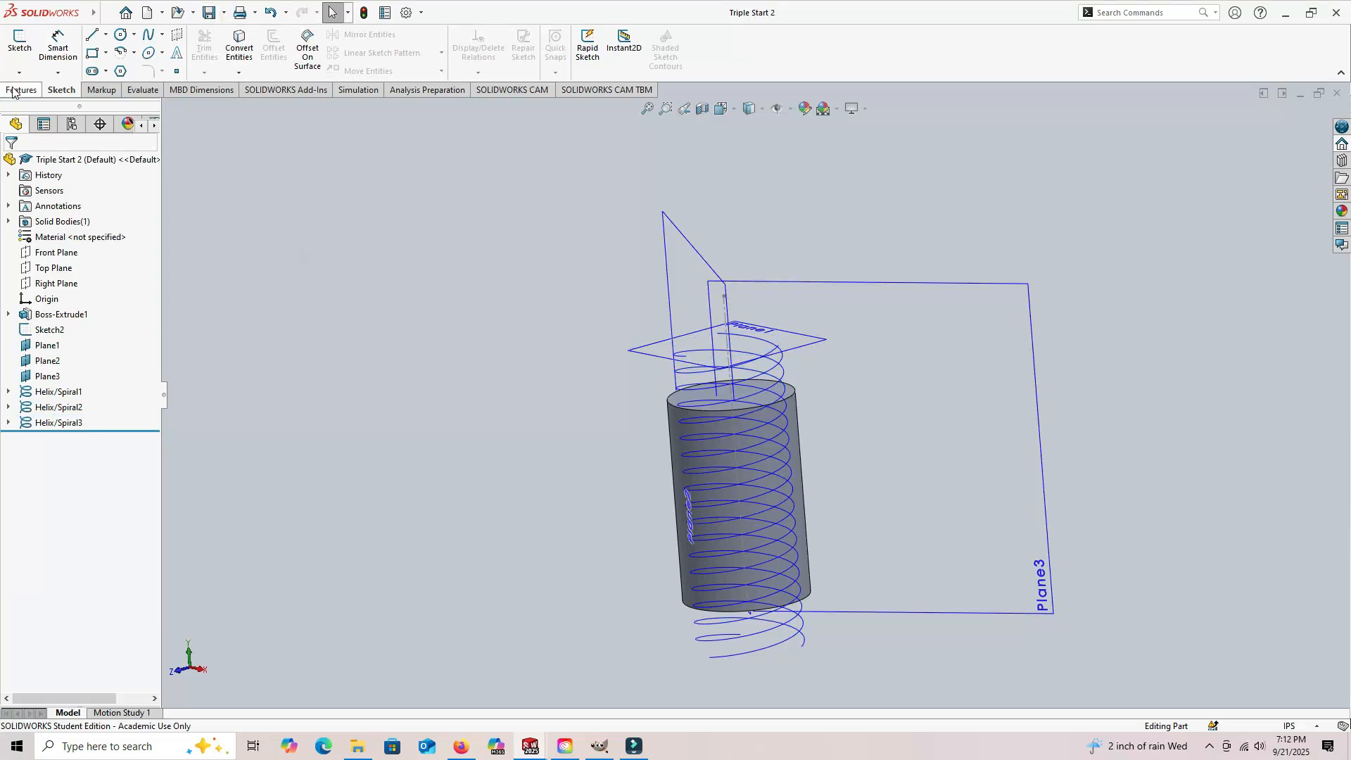
Step: Start a new sketch on the Right Plane for the thread profile
left_click(20, 90)
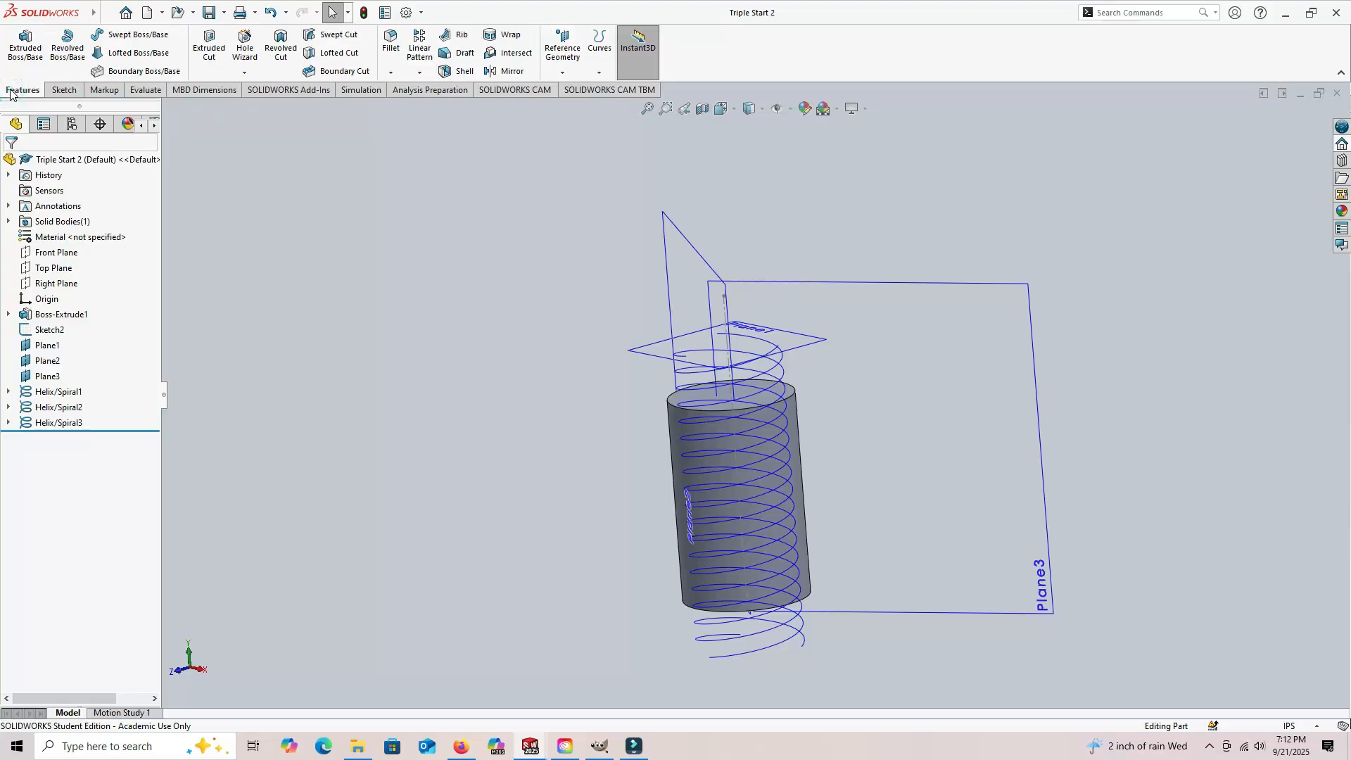
left_click(63, 90)
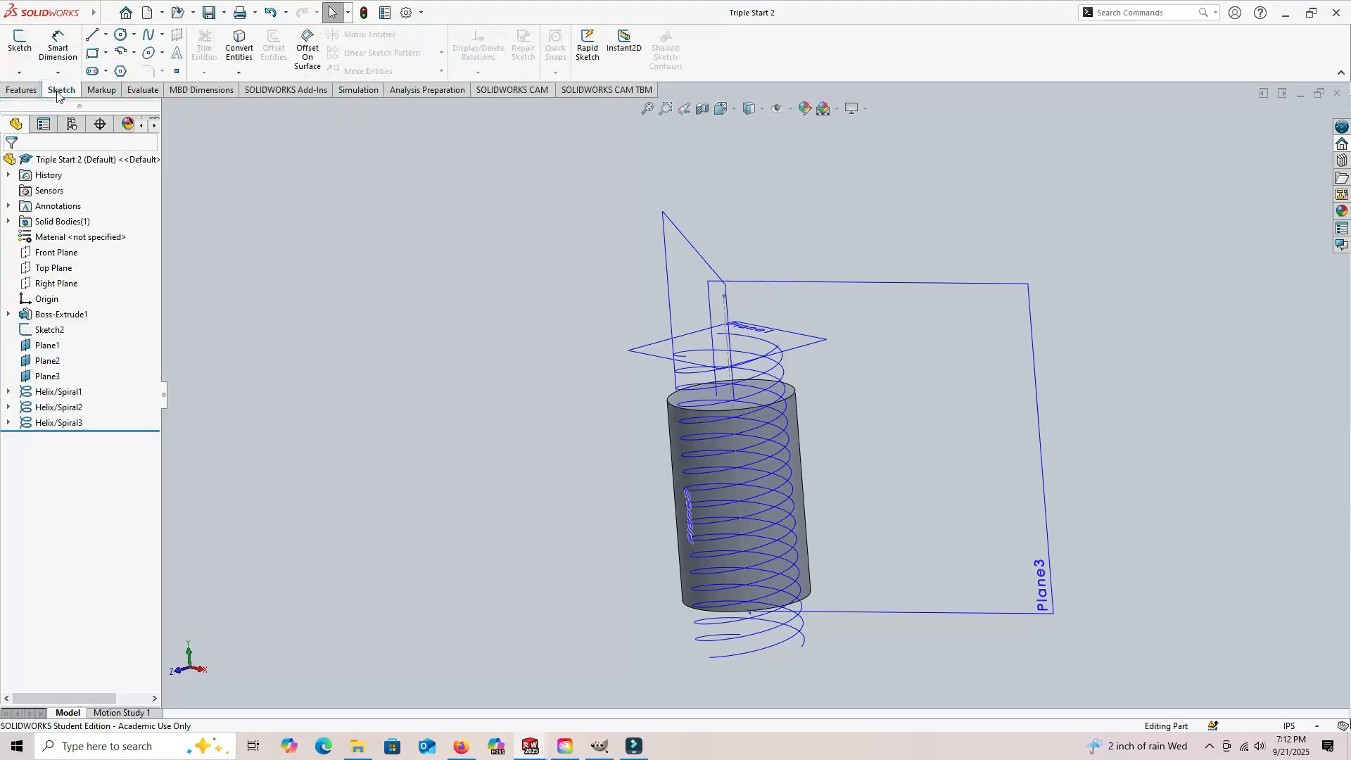
left_click(20, 42)
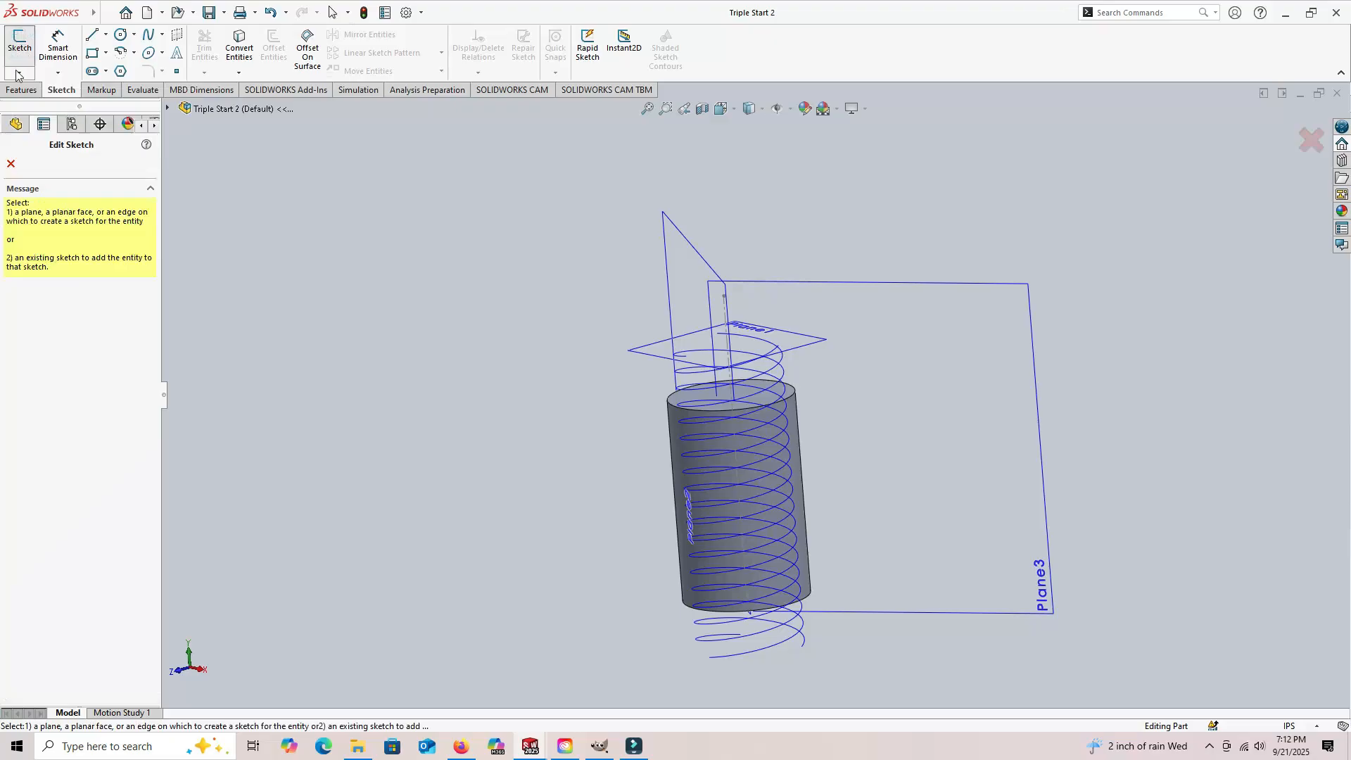
left_click(17, 124)
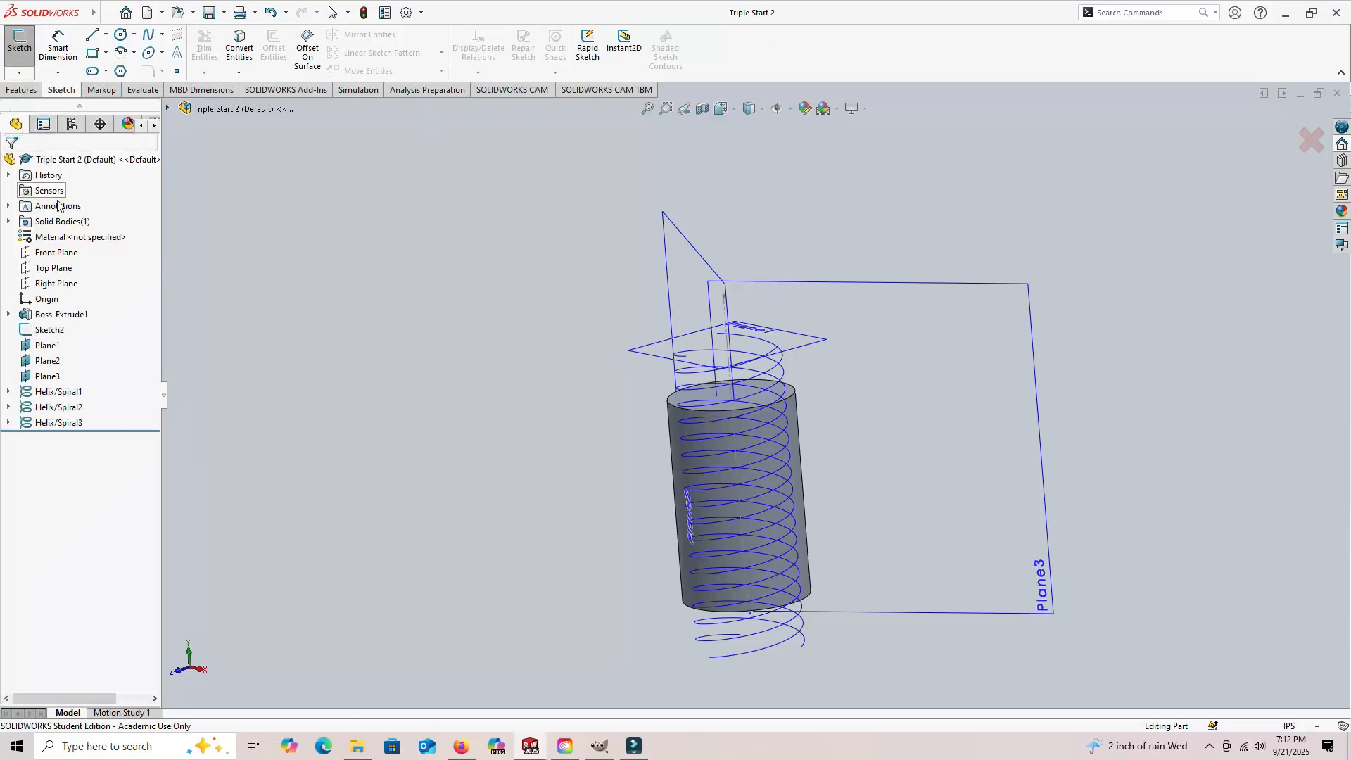
left_click(64, 283)
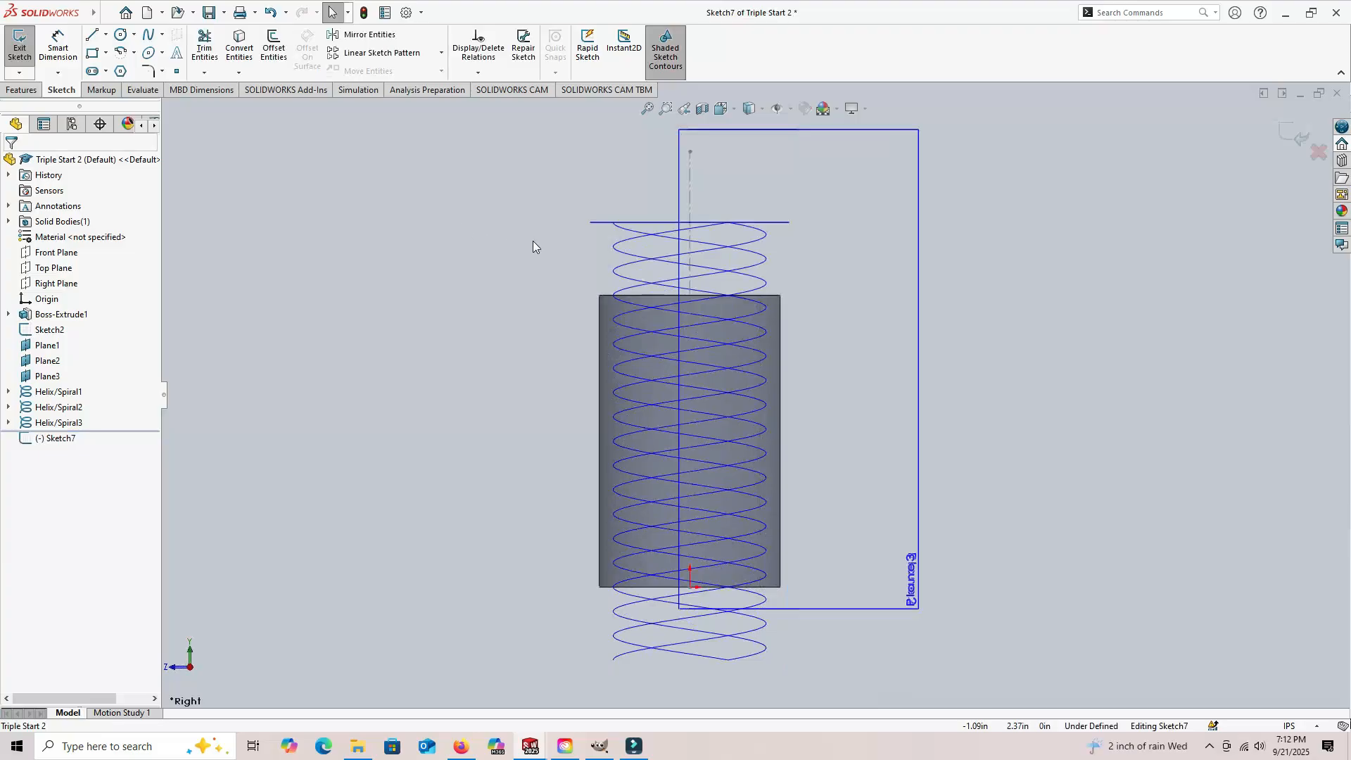
Step: Sketch a closed trapezoid beside the helix start above the cylinder, its short vertical side about 0.09 in long and facing the helix
scroll(563, 232, "down", 5)
scroll(662, 285, "down", 5)
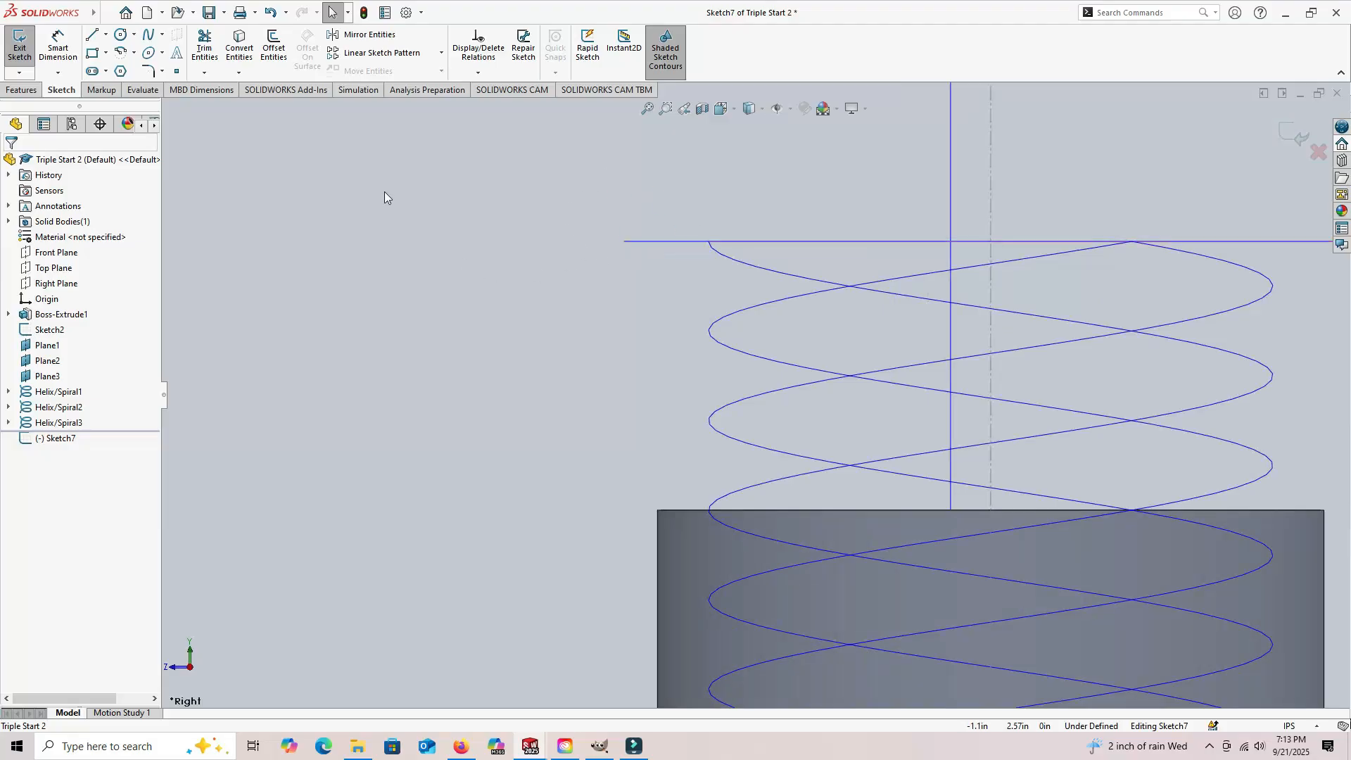
left_click(92, 35)
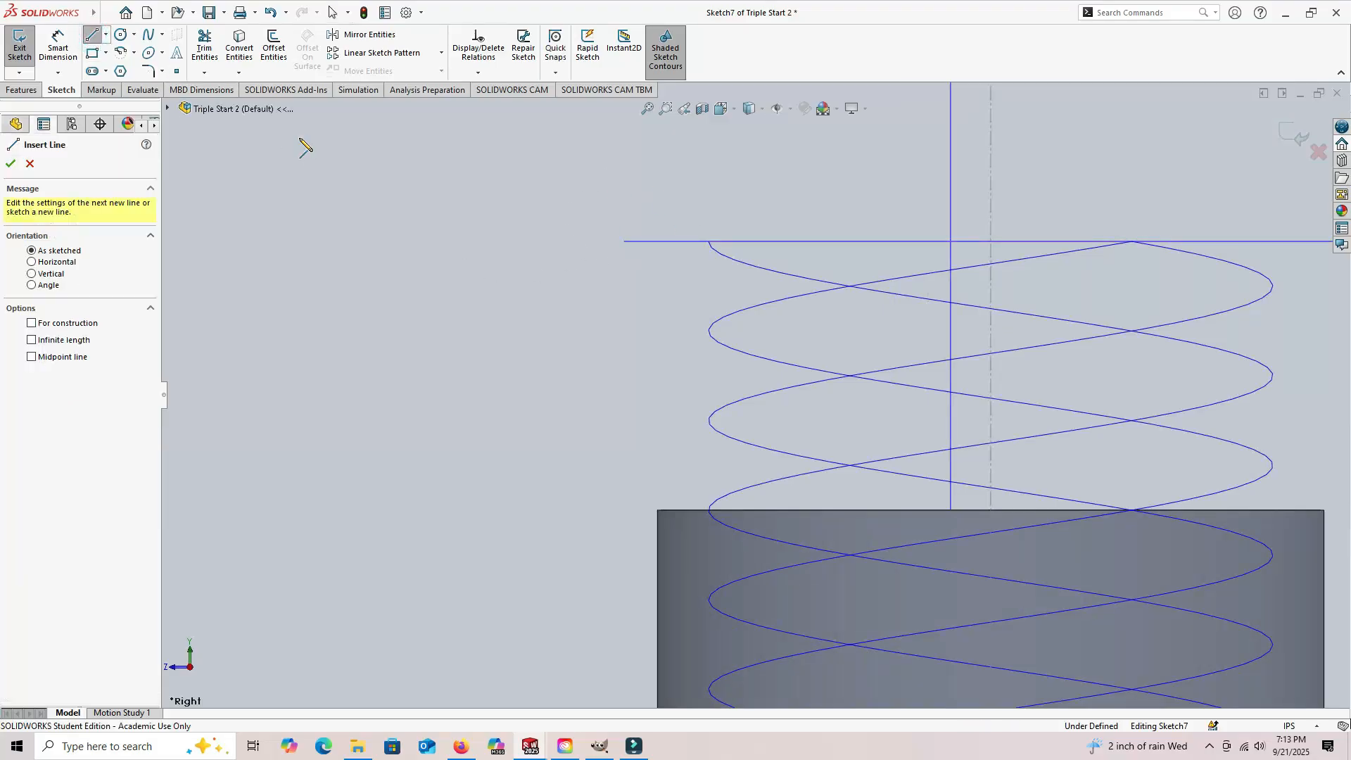
left_click(683, 278)
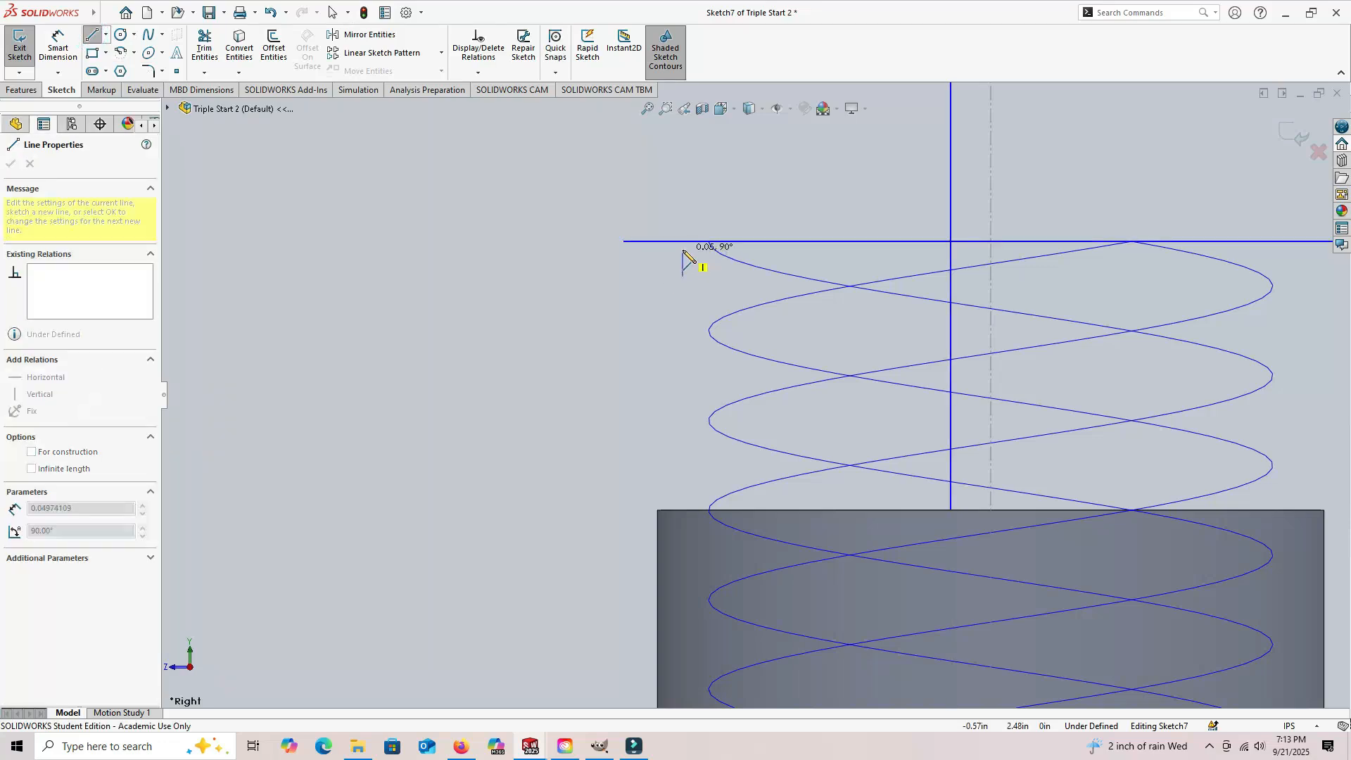
left_click(683, 229)
left_click(588, 196)
left_click(589, 303)
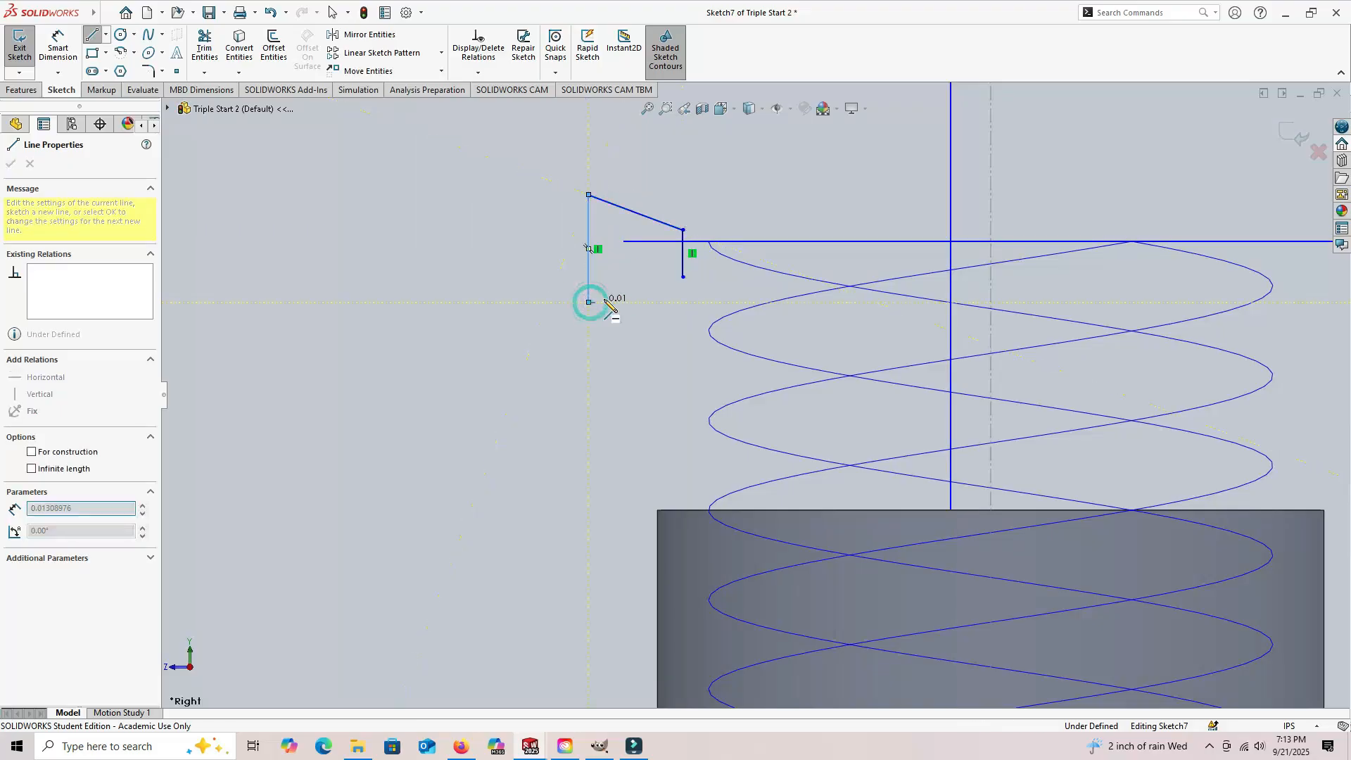
left_click(682, 276)
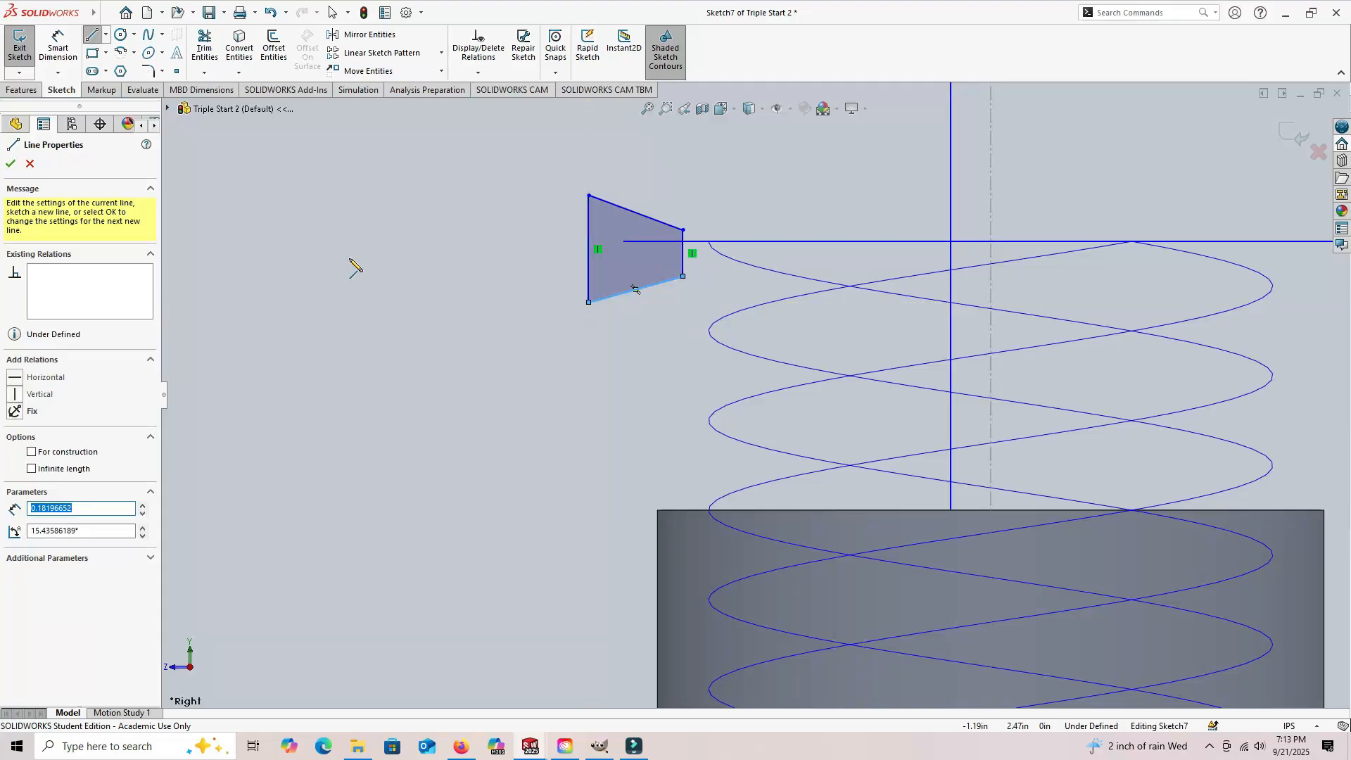
Step: Dimension the trapezoid's short vertical side to 0.061783 in
left_click(62, 50)
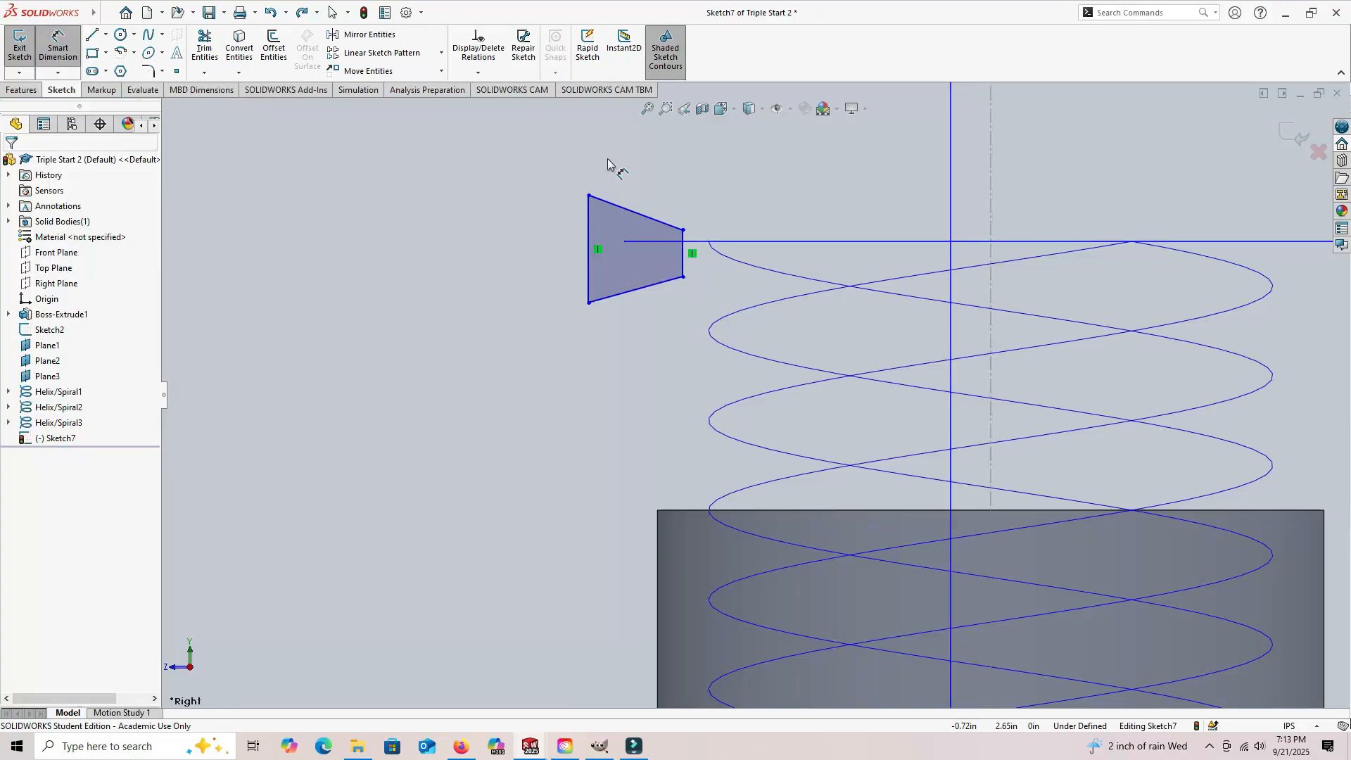
left_click(683, 262)
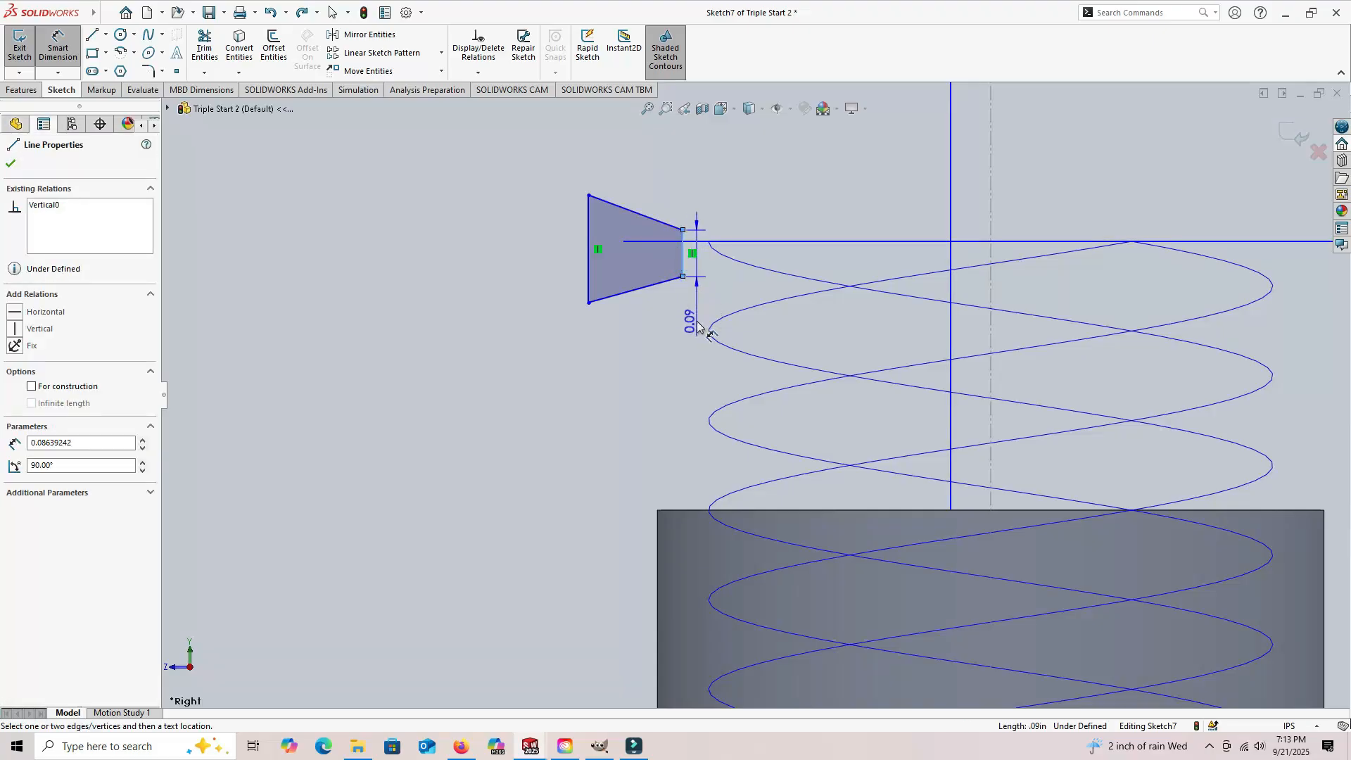
left_click(696, 325)
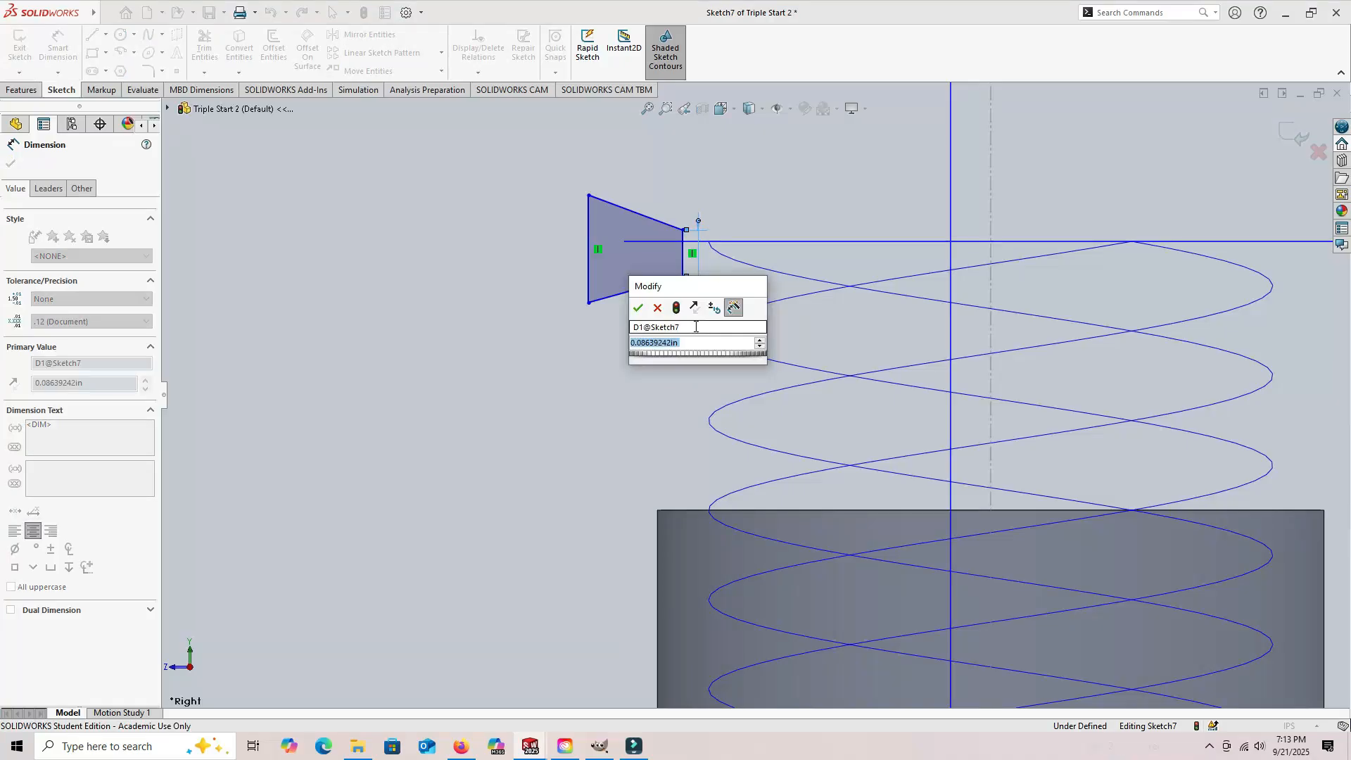
type(".0")
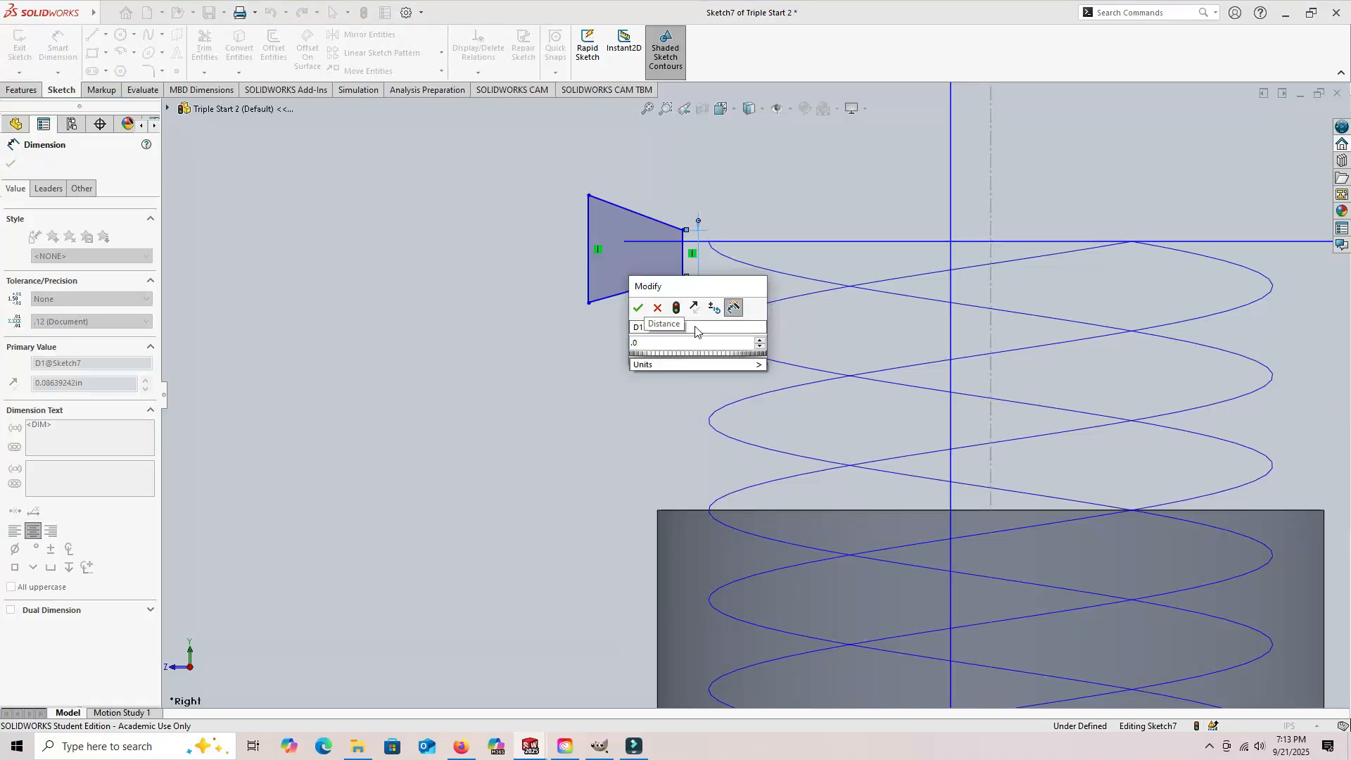
type("61783")
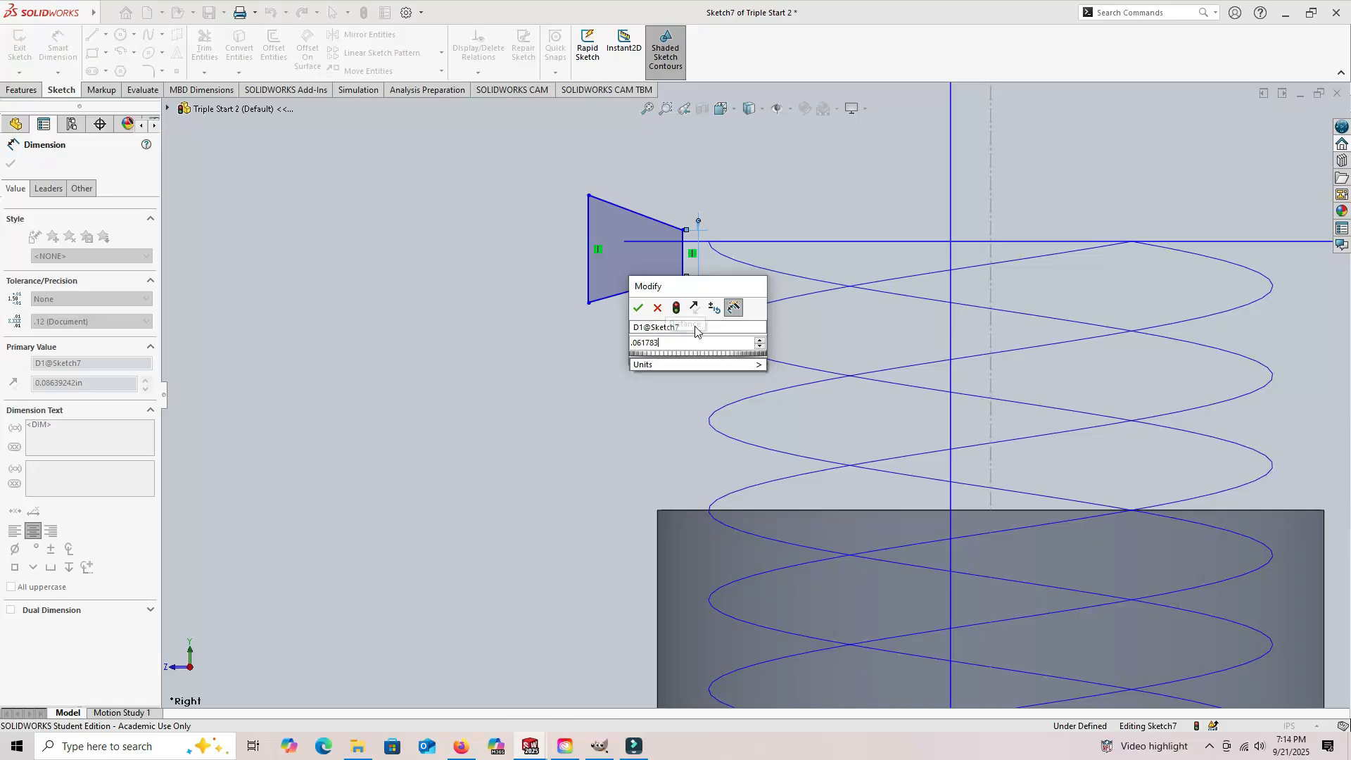
key("Return")
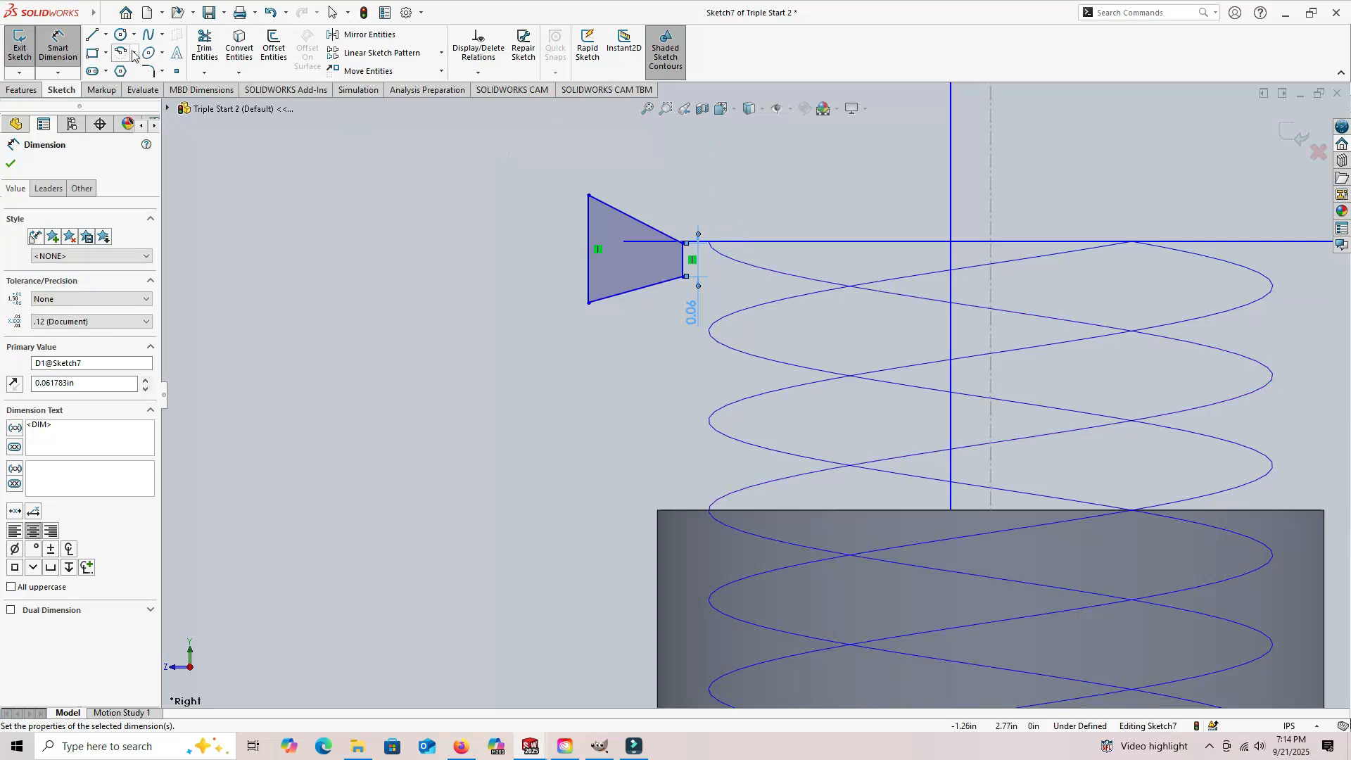
Step: Draw a horizontal centerline from the midpoint of the trapezoid's short side out past its long side
left_click(107, 35)
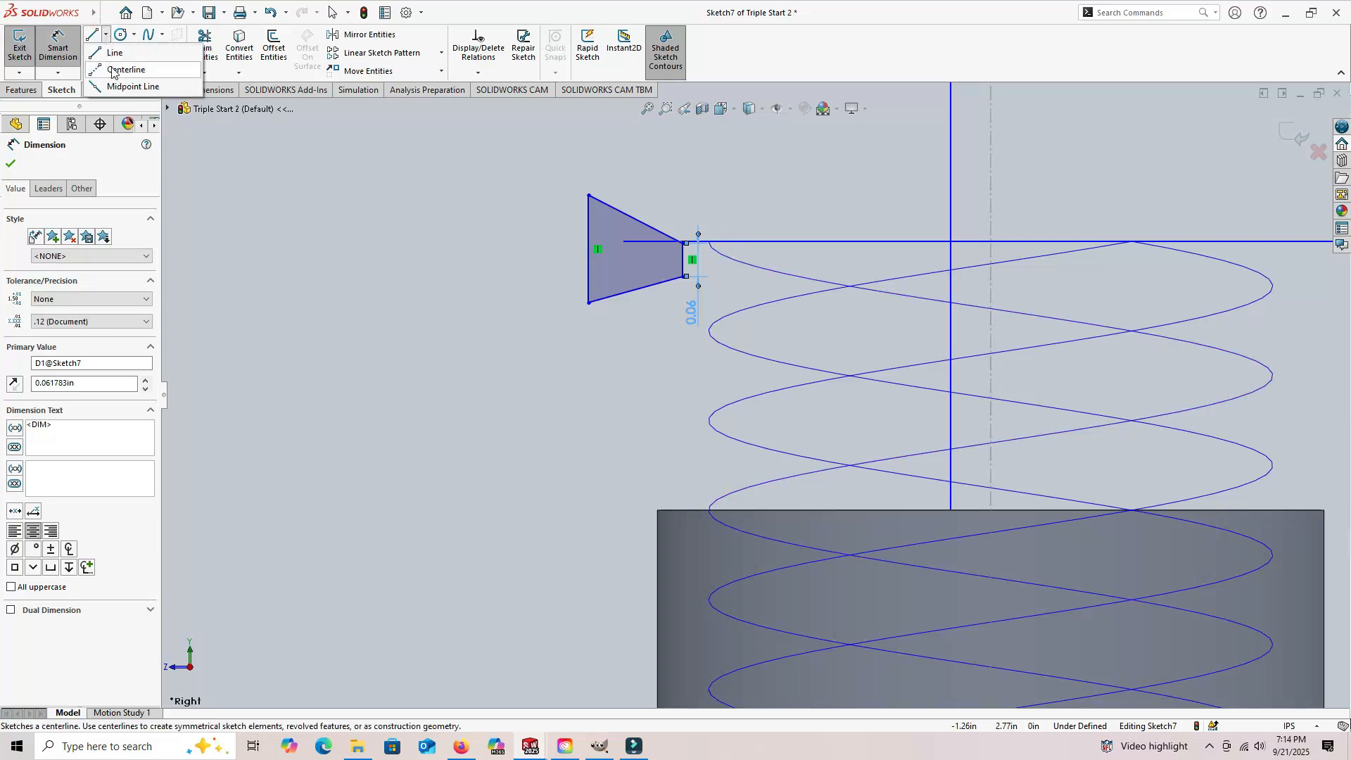
left_click(113, 71)
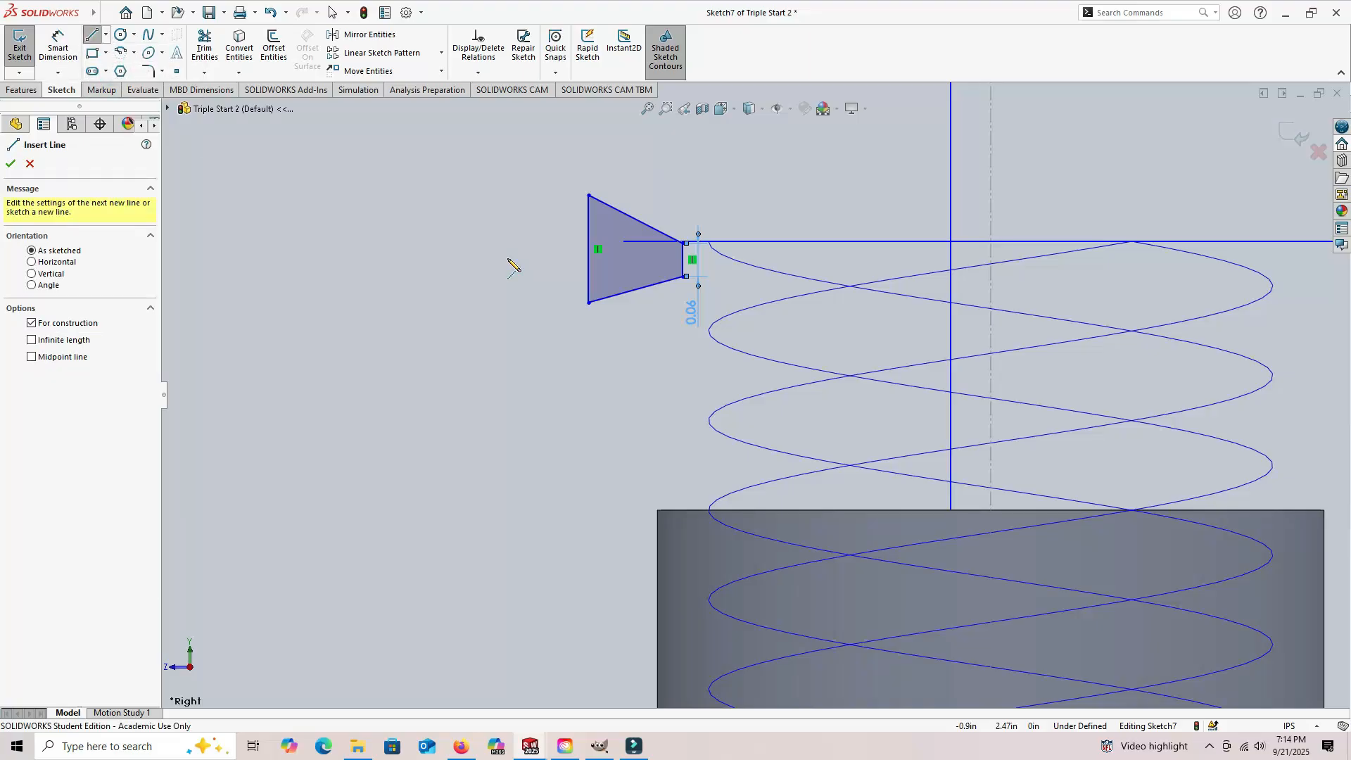
left_click(683, 260)
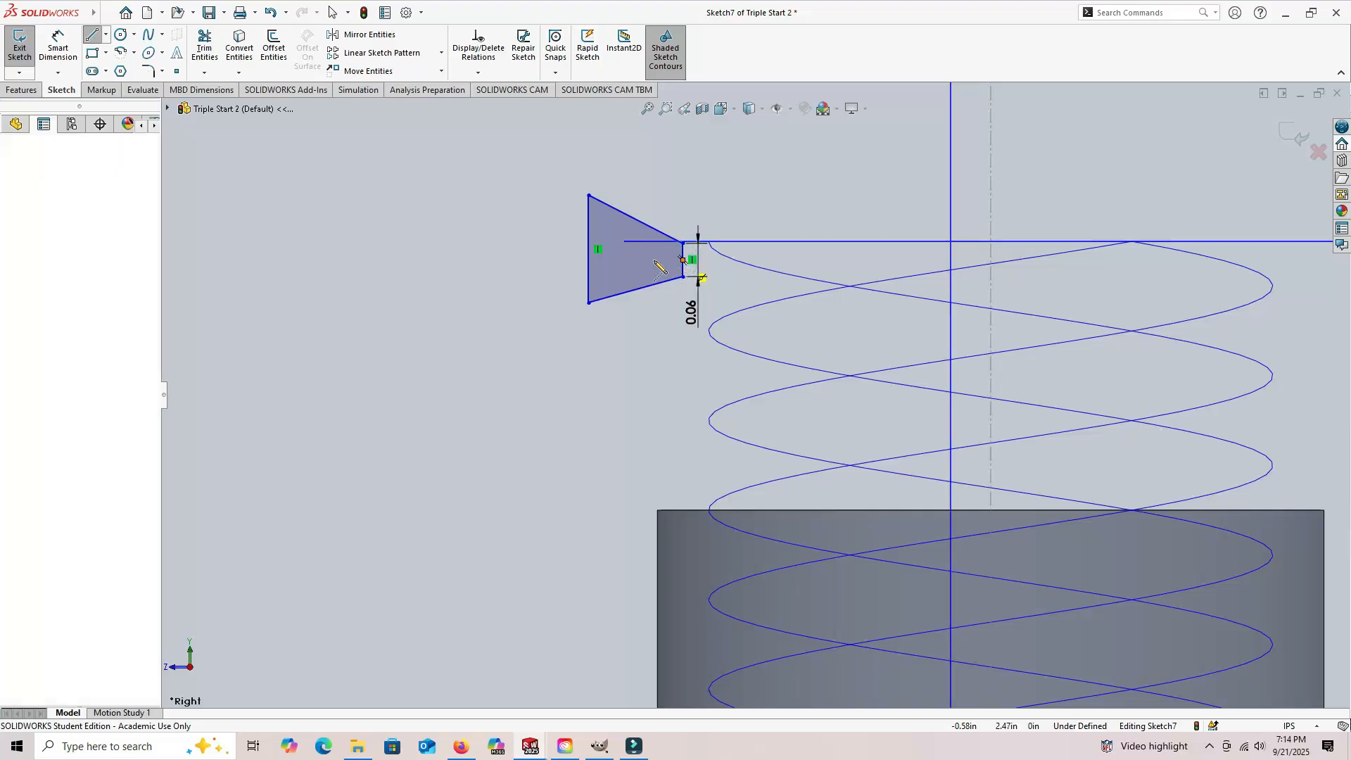
left_click(541, 260)
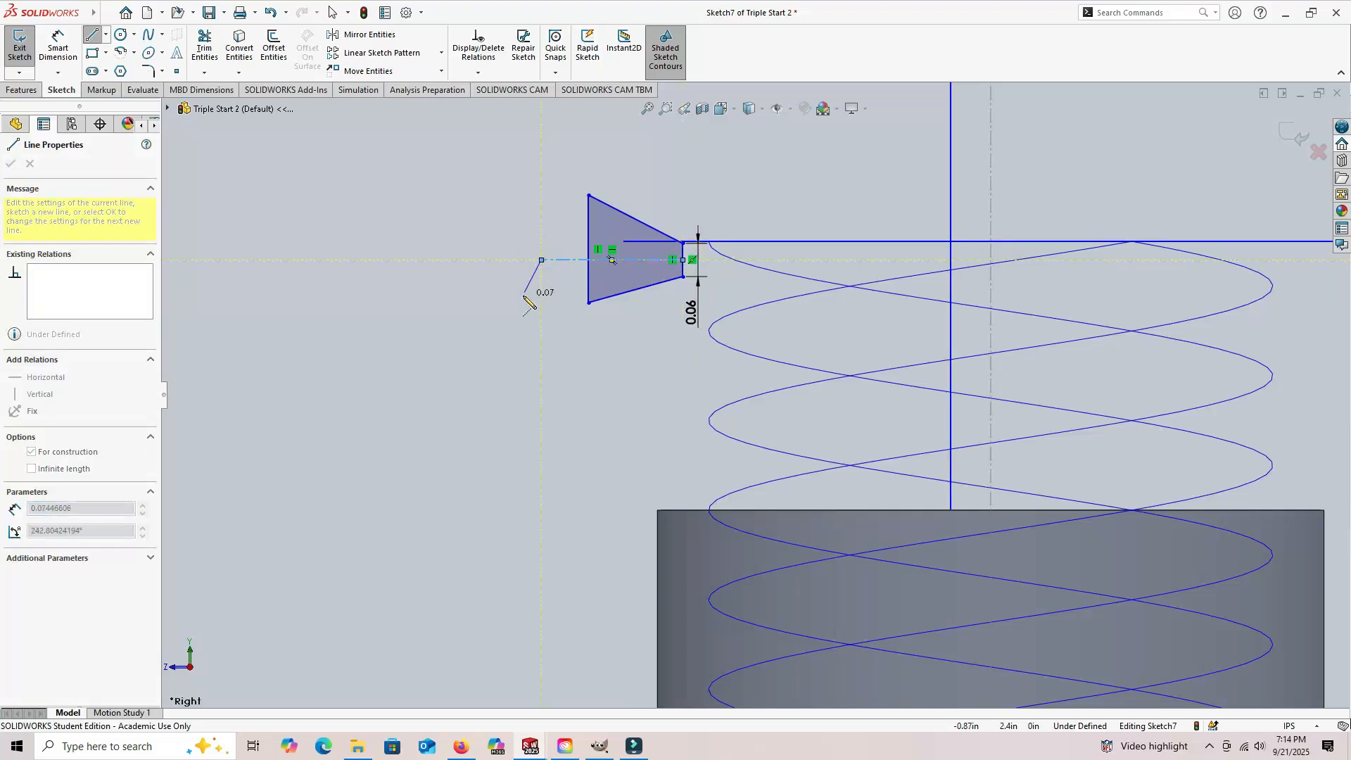
key("Escape")
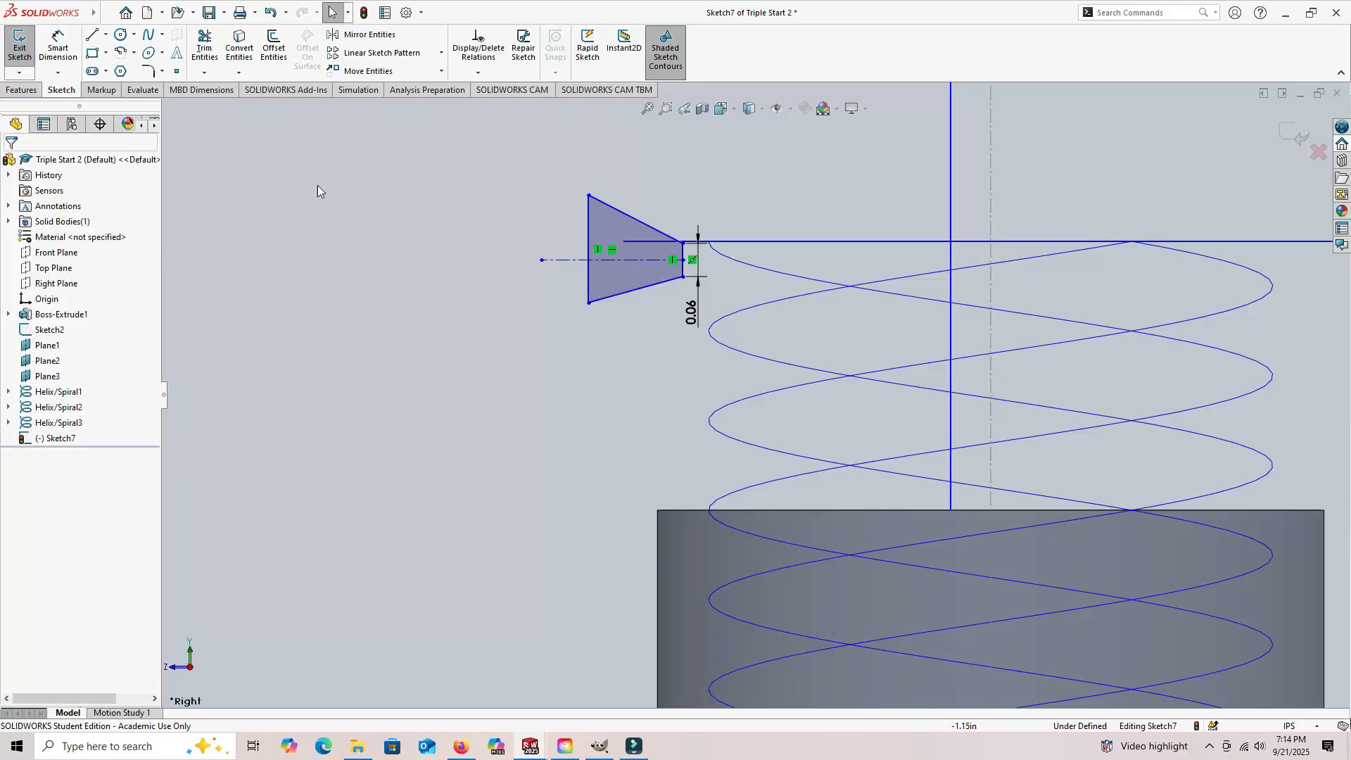
Step: Dimension the angle between the horizontal centerline and the trapezoid's lower slanted side to 14.5 degrees
left_click(58, 54)
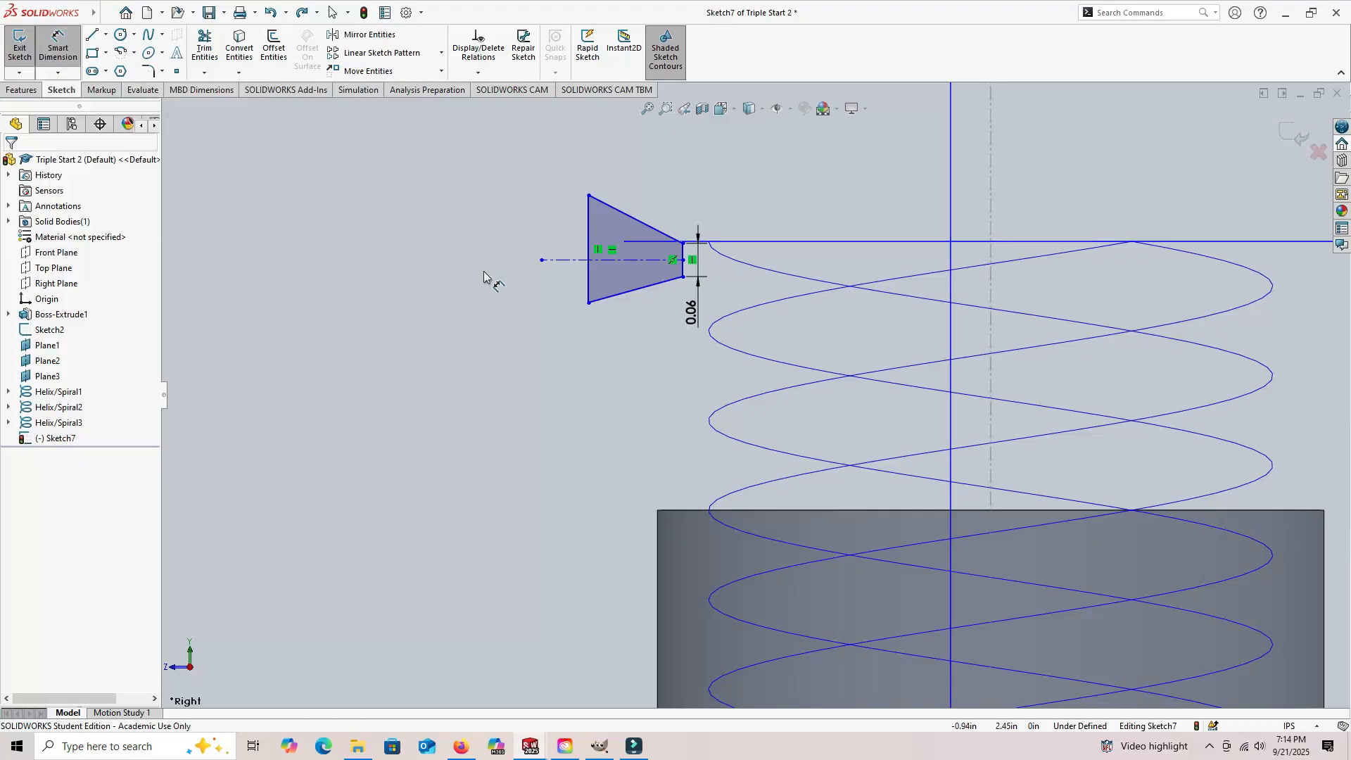
left_click(569, 265)
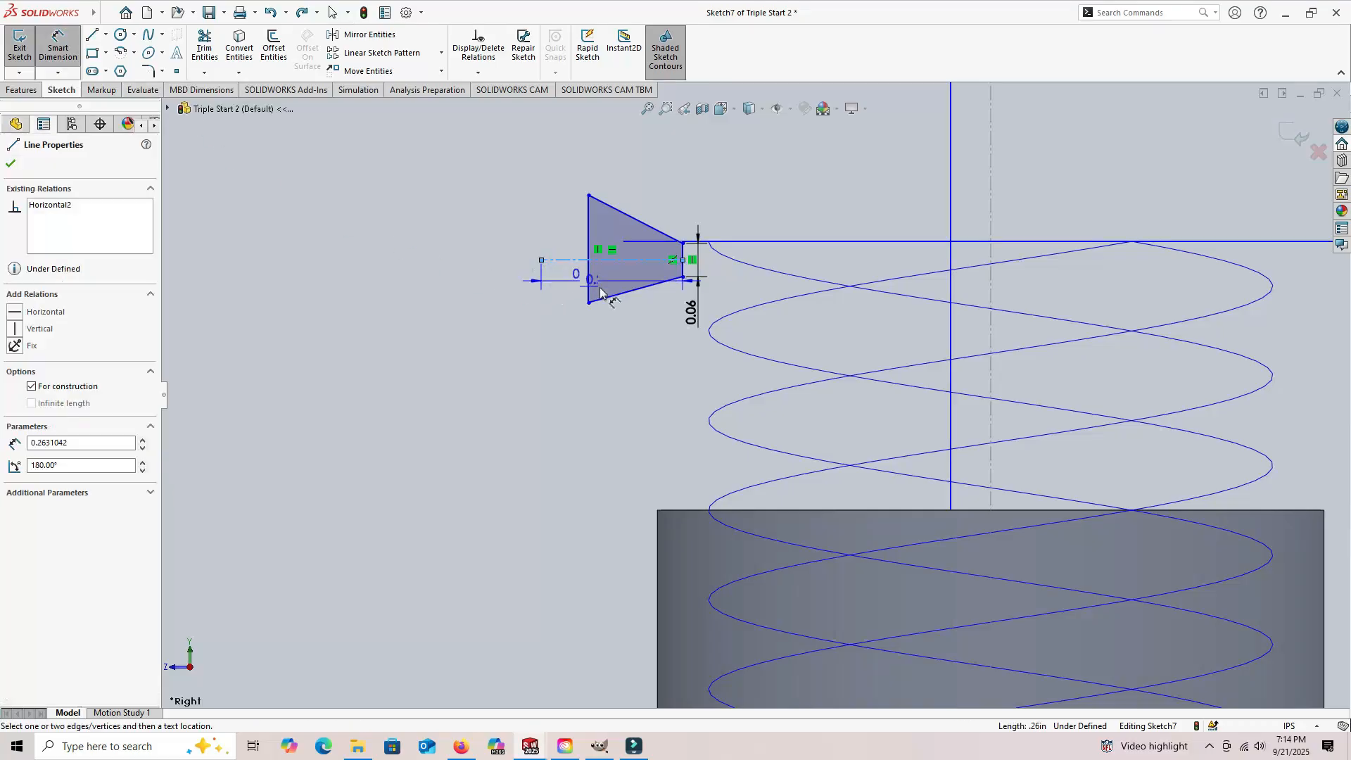
left_click(612, 301)
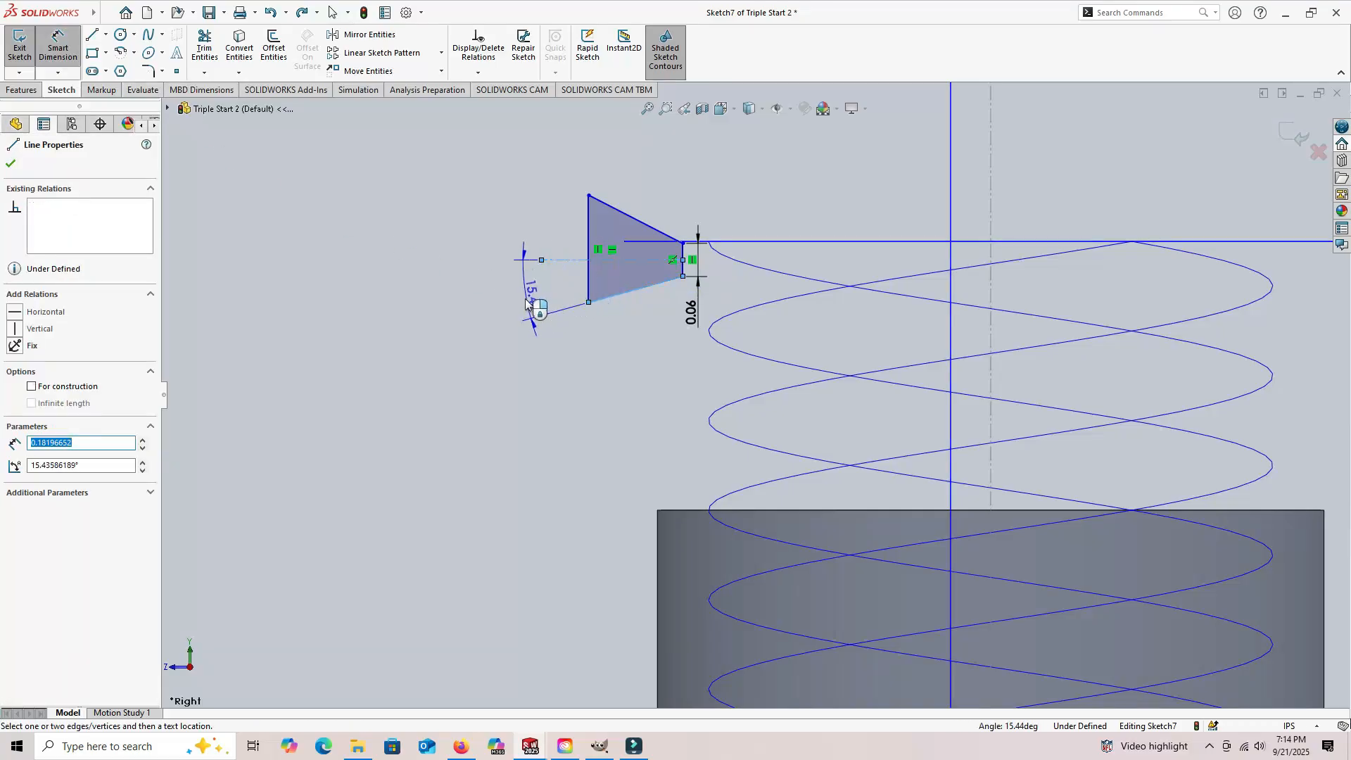
left_click(501, 299)
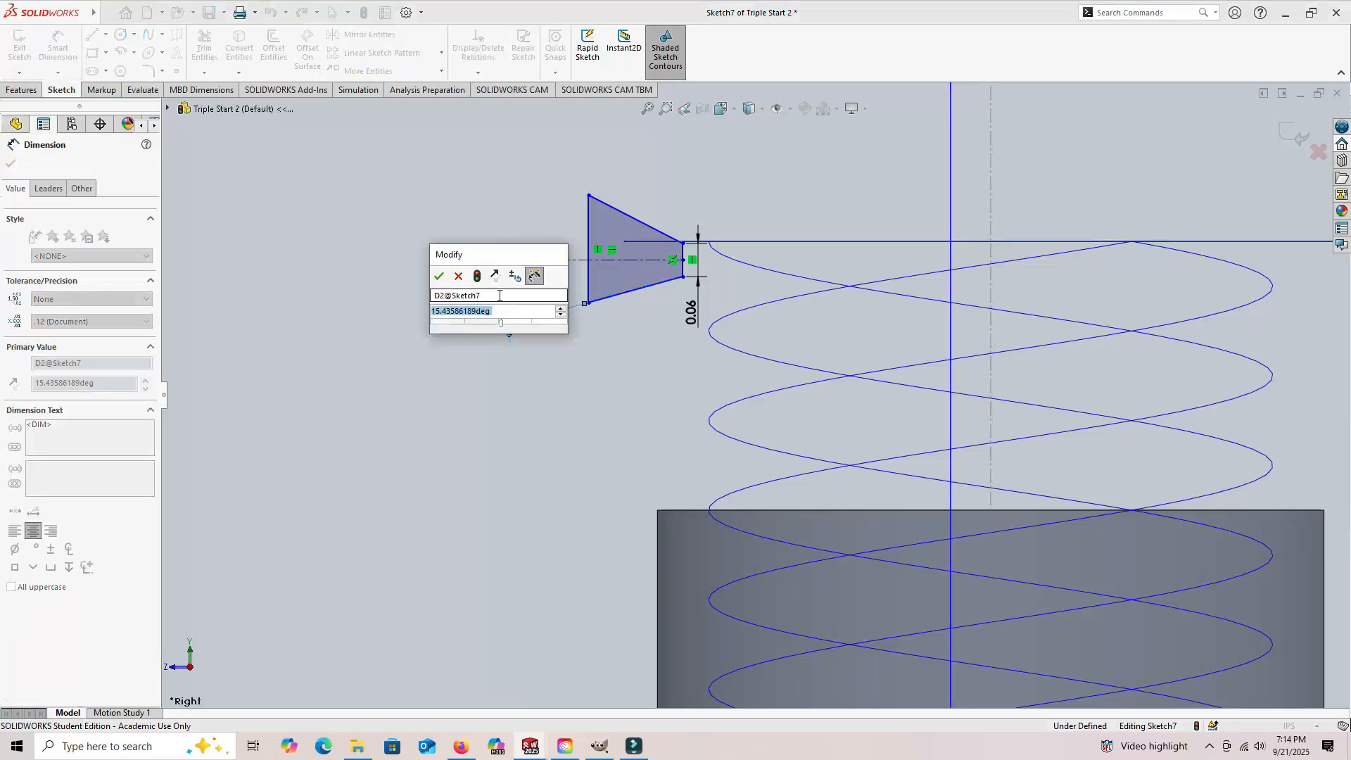
type("14.5")
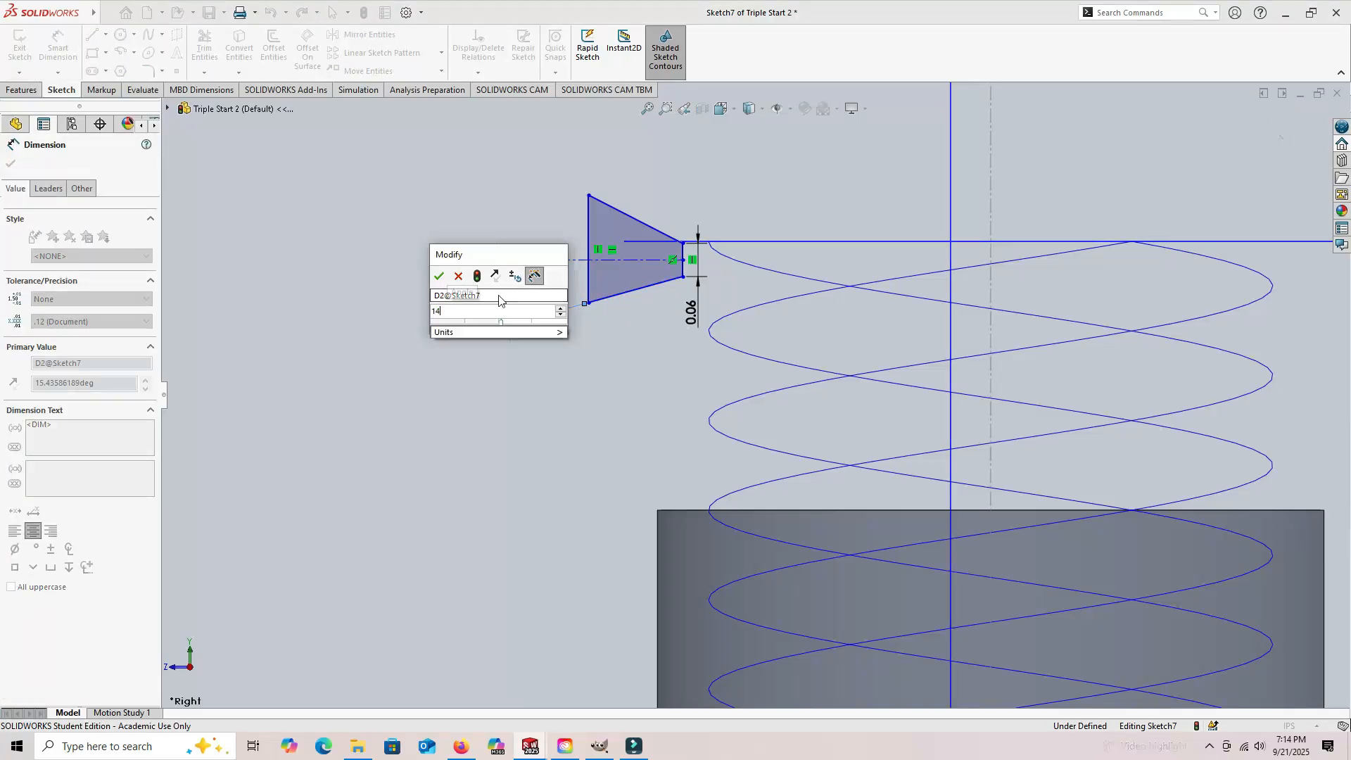
key("Return")
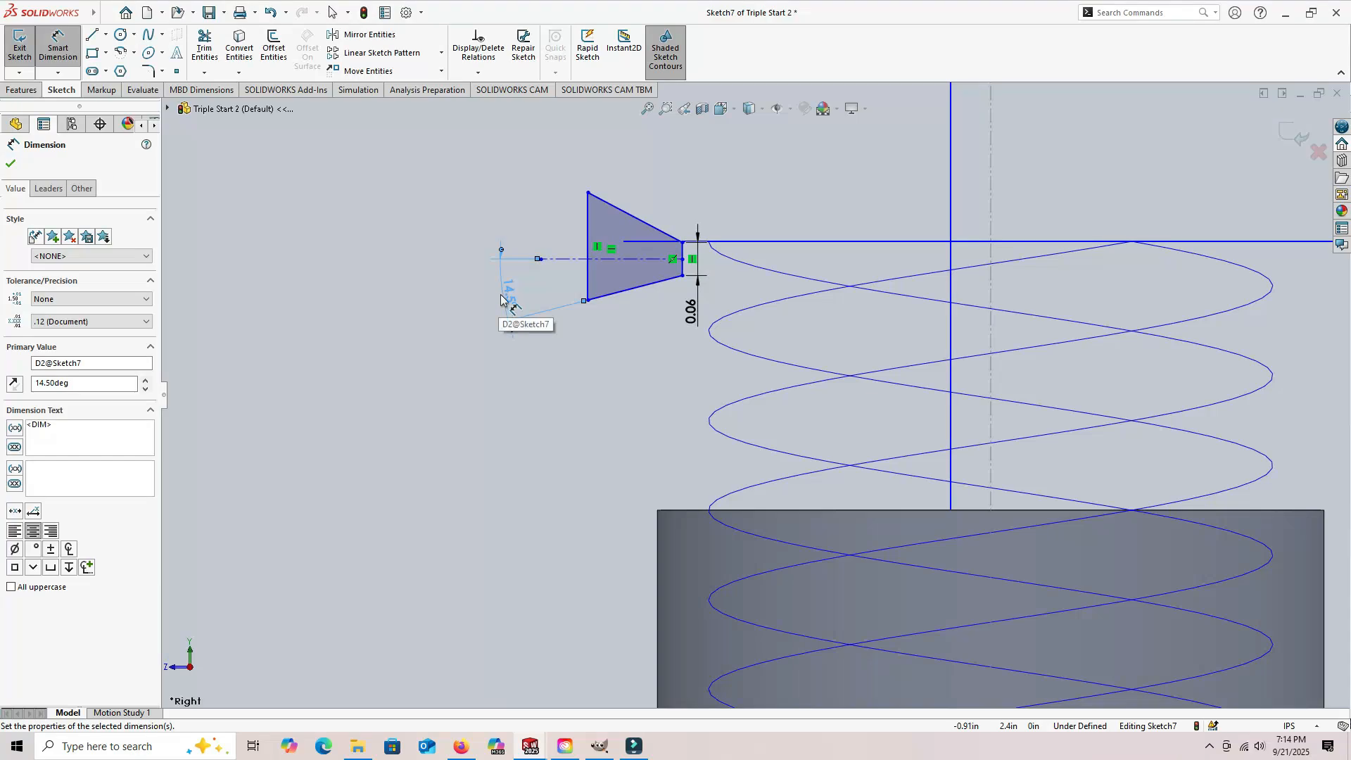
Step: Dimension the angle between the trapezoid's two slanted sides to 29 degrees
left_click(622, 290)
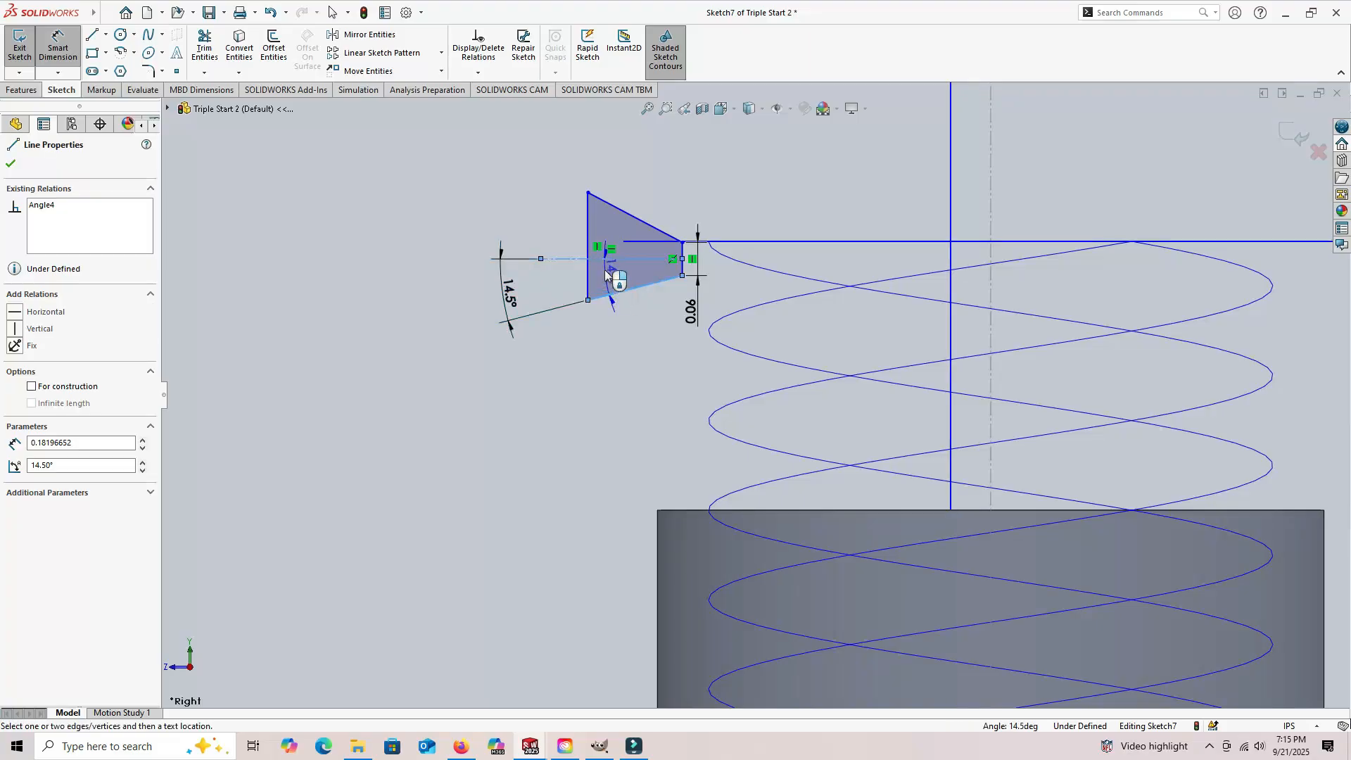
left_click(633, 220)
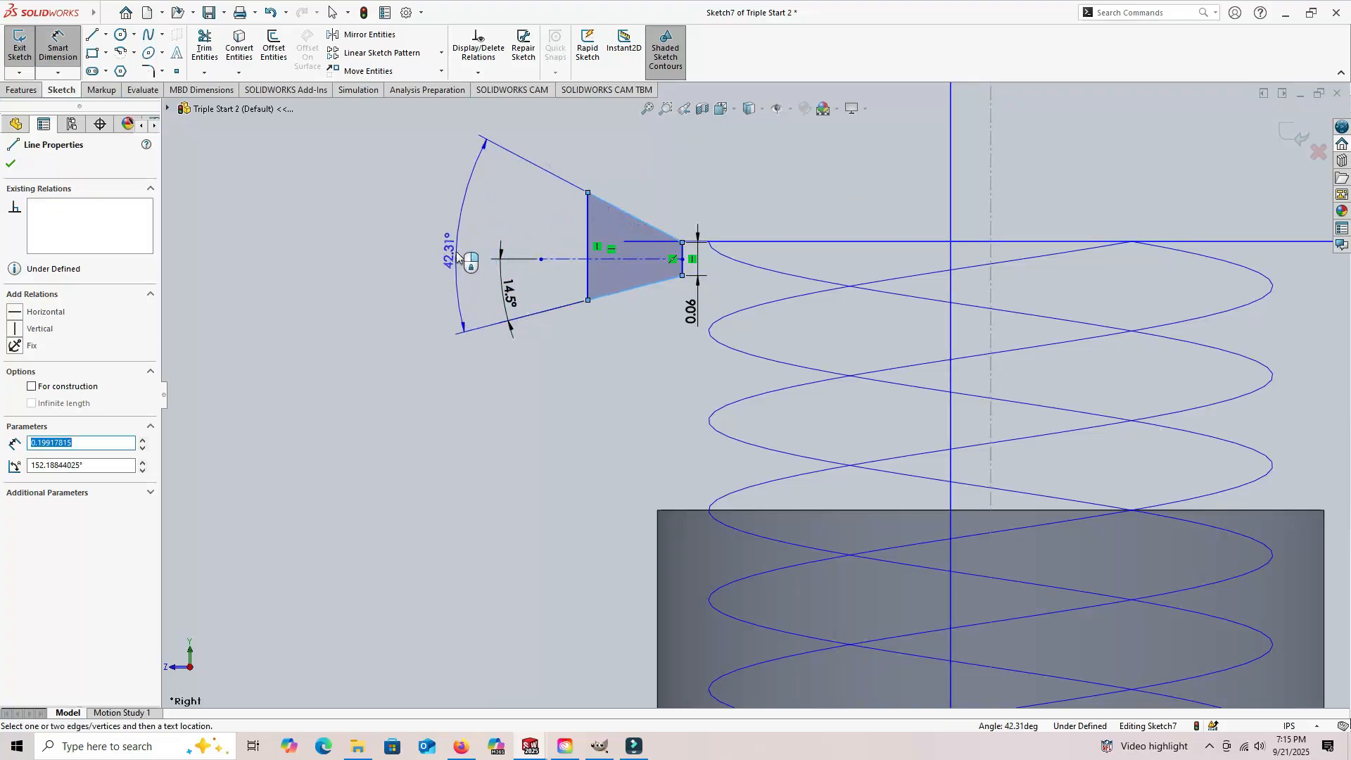
left_click(456, 255)
type("29")
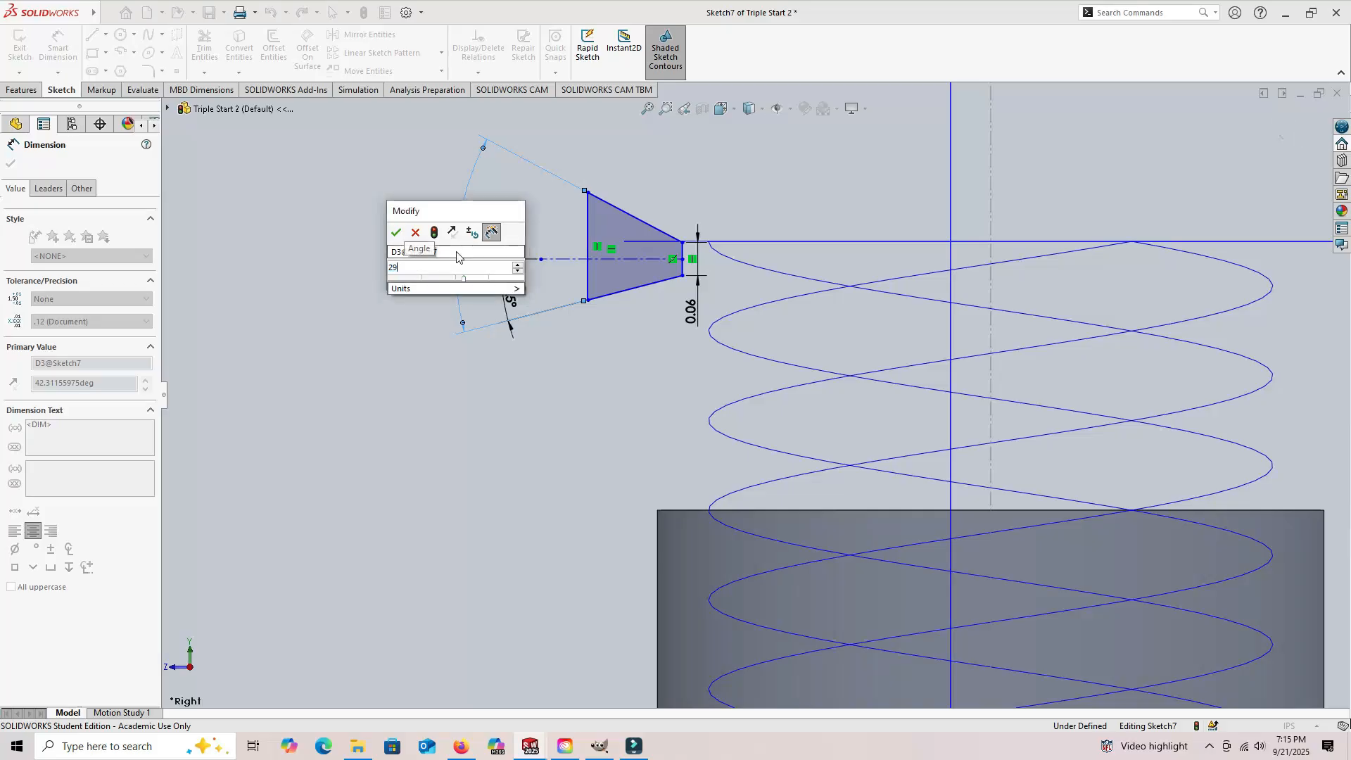
key("Return")
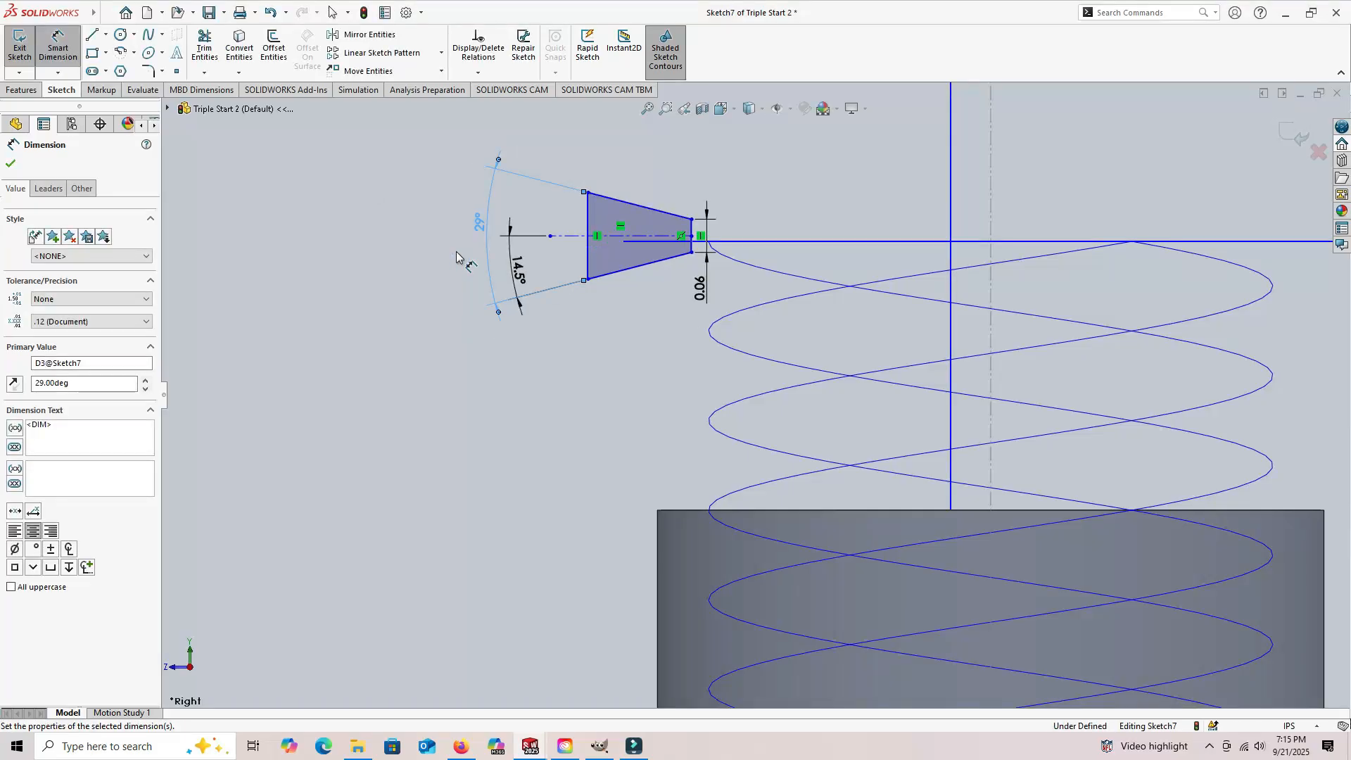
Step: Dimension the horizontal distance between the trapezoid's two vertical sides to 0.1 in
left_click(693, 233)
left_click(588, 221)
left_click(635, 148)
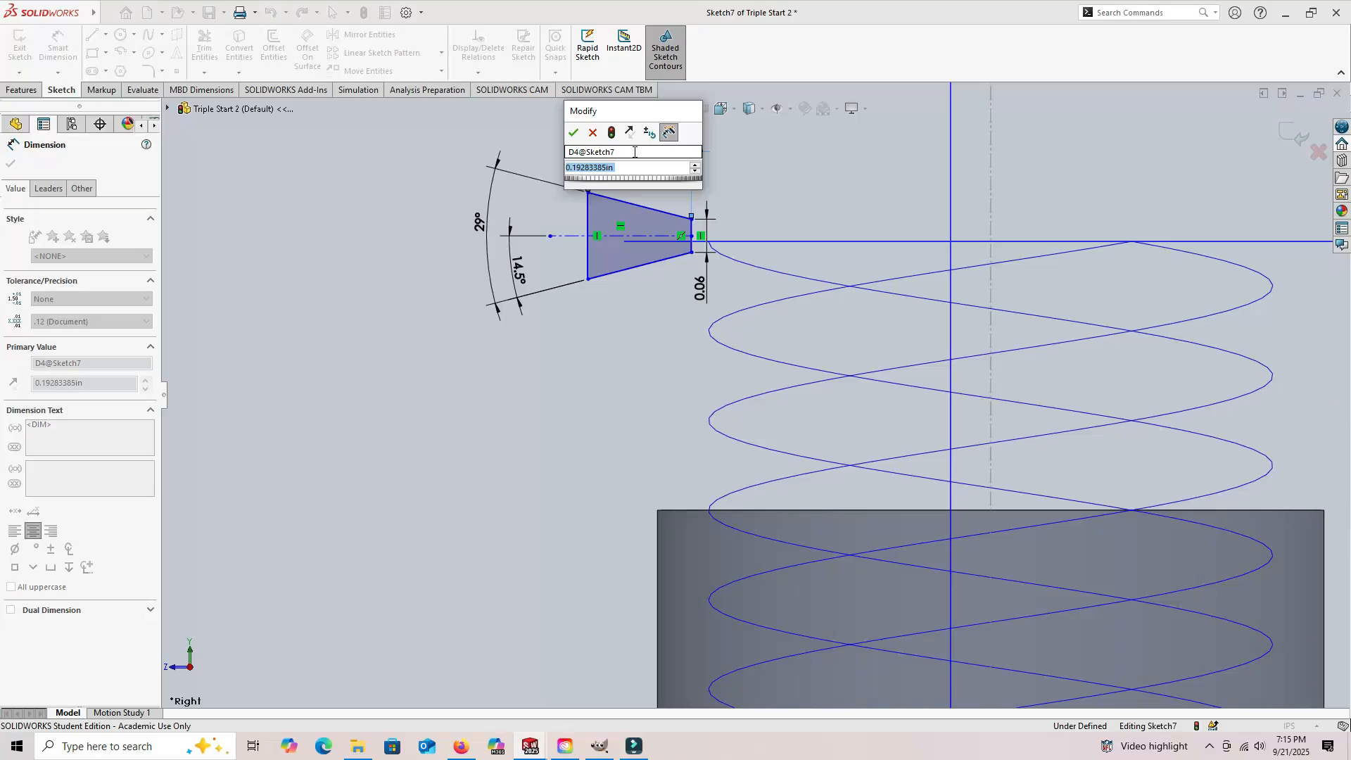
type("0.1")
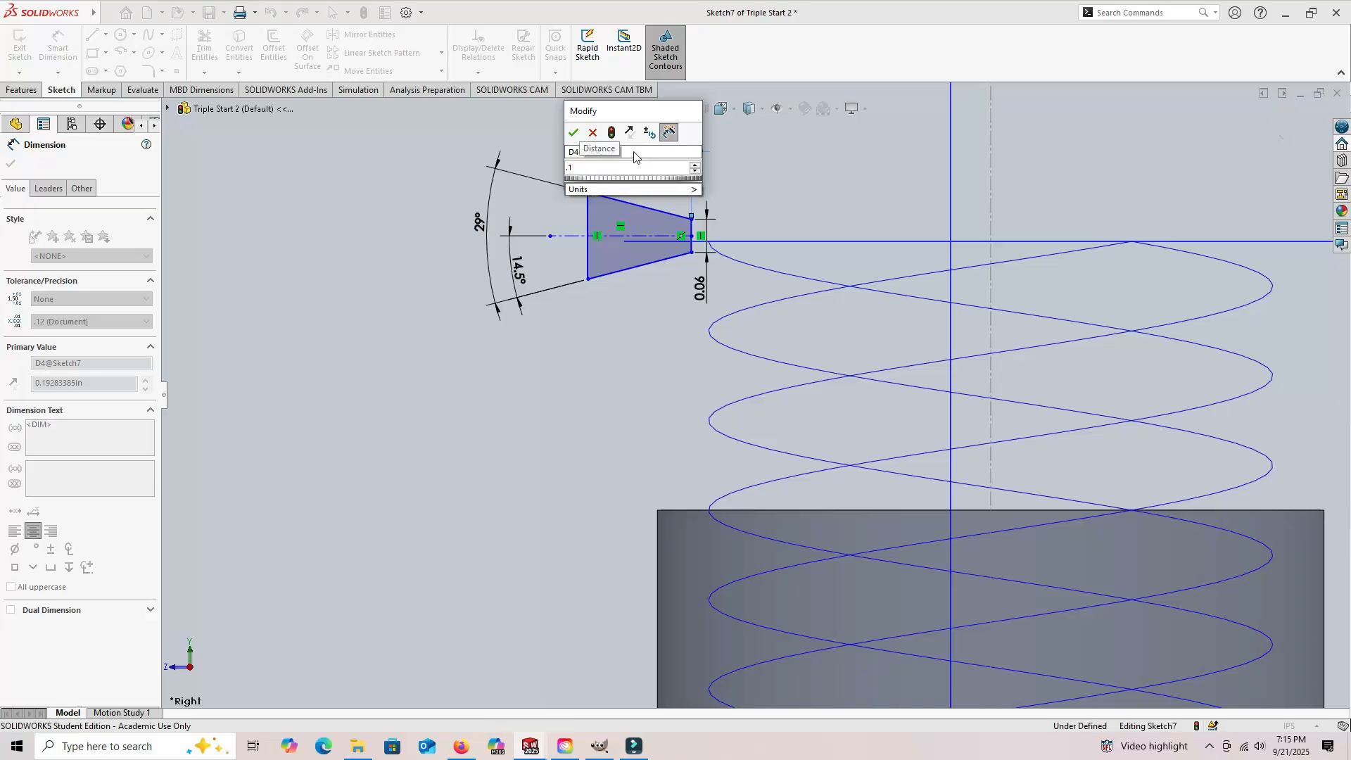
key("Return")
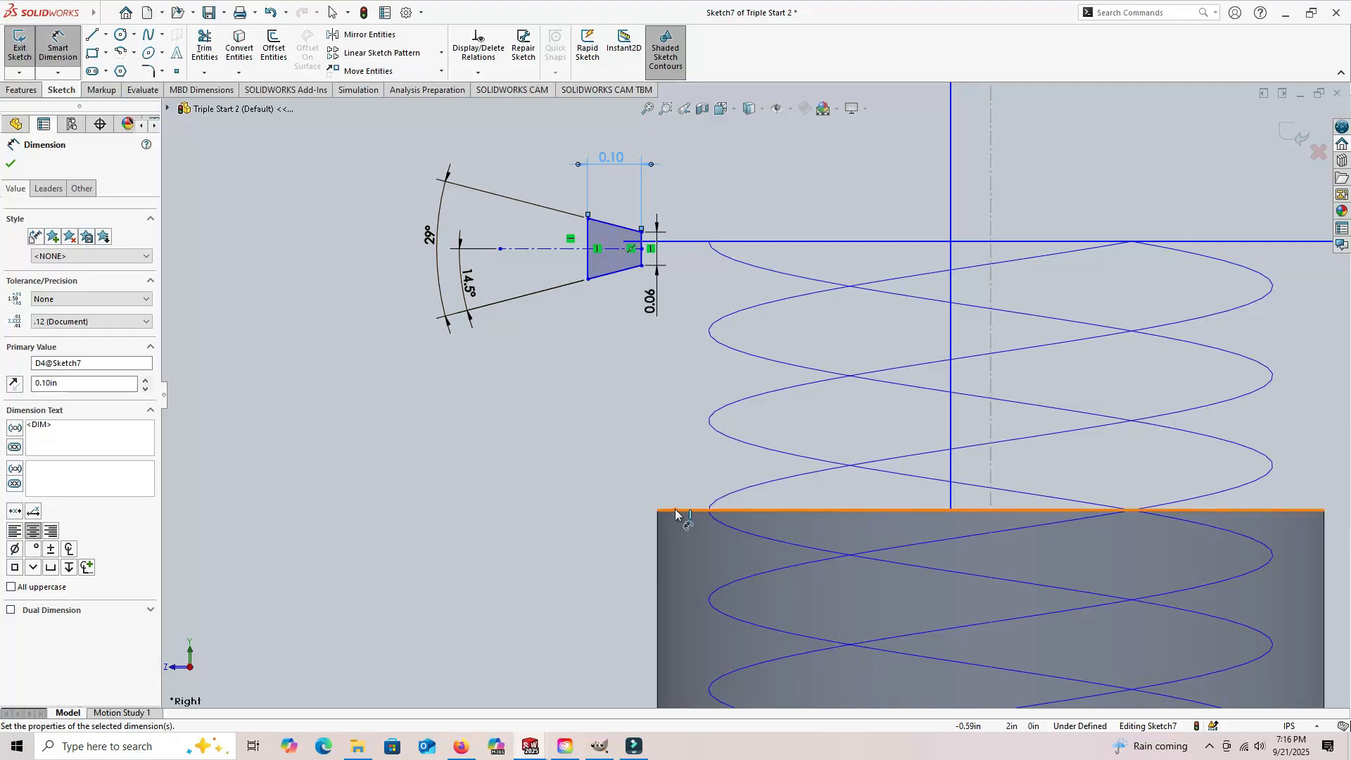
Step: Dimension the height from the cylinder's top edge to the trapezoid's centerline to 0.5 in
left_click(553, 254)
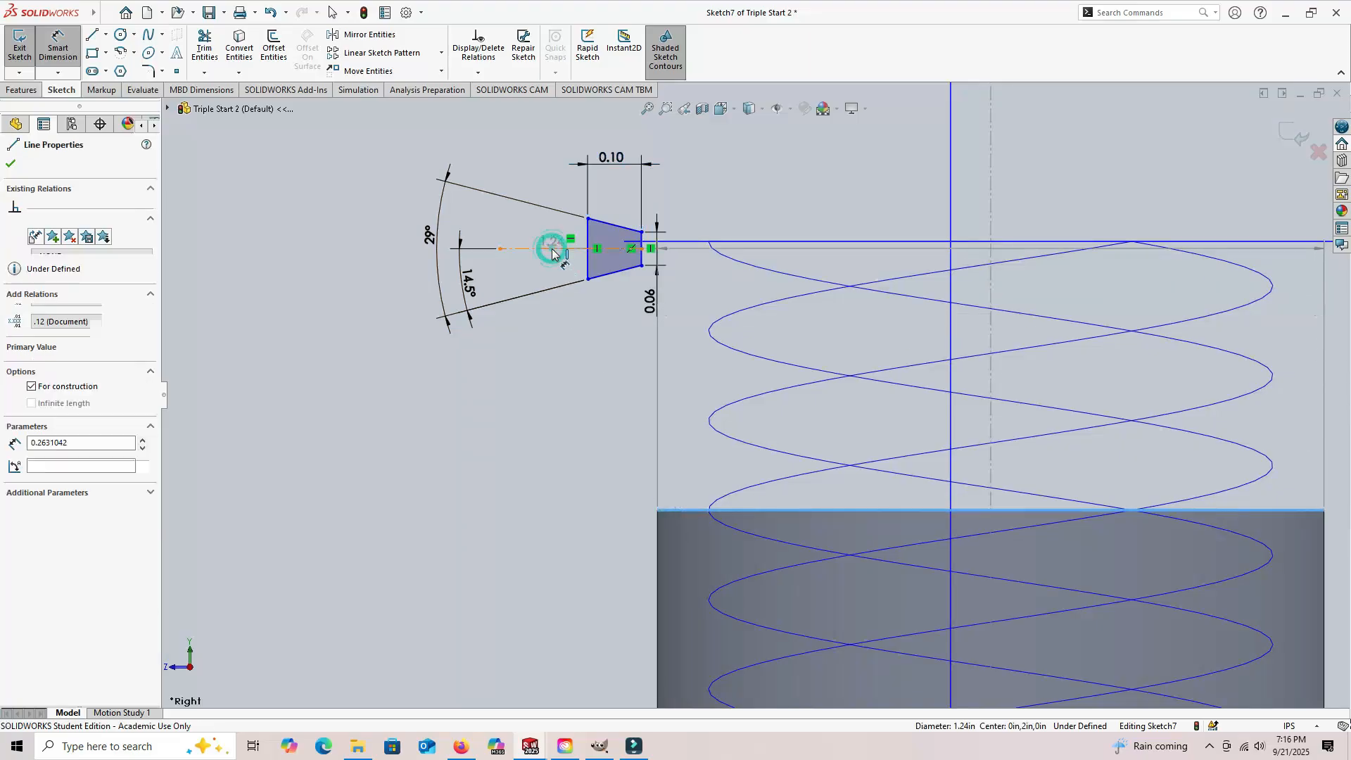
left_click(556, 376)
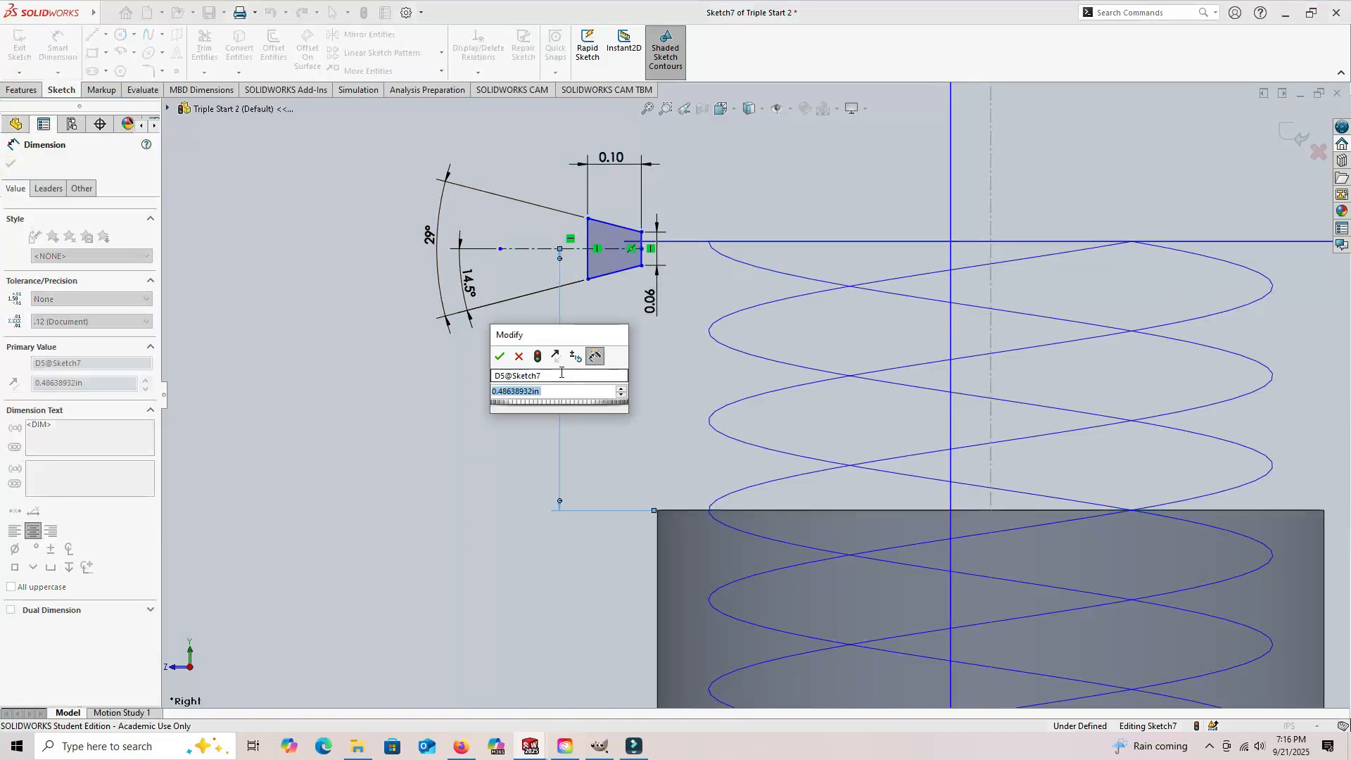
type(".5")
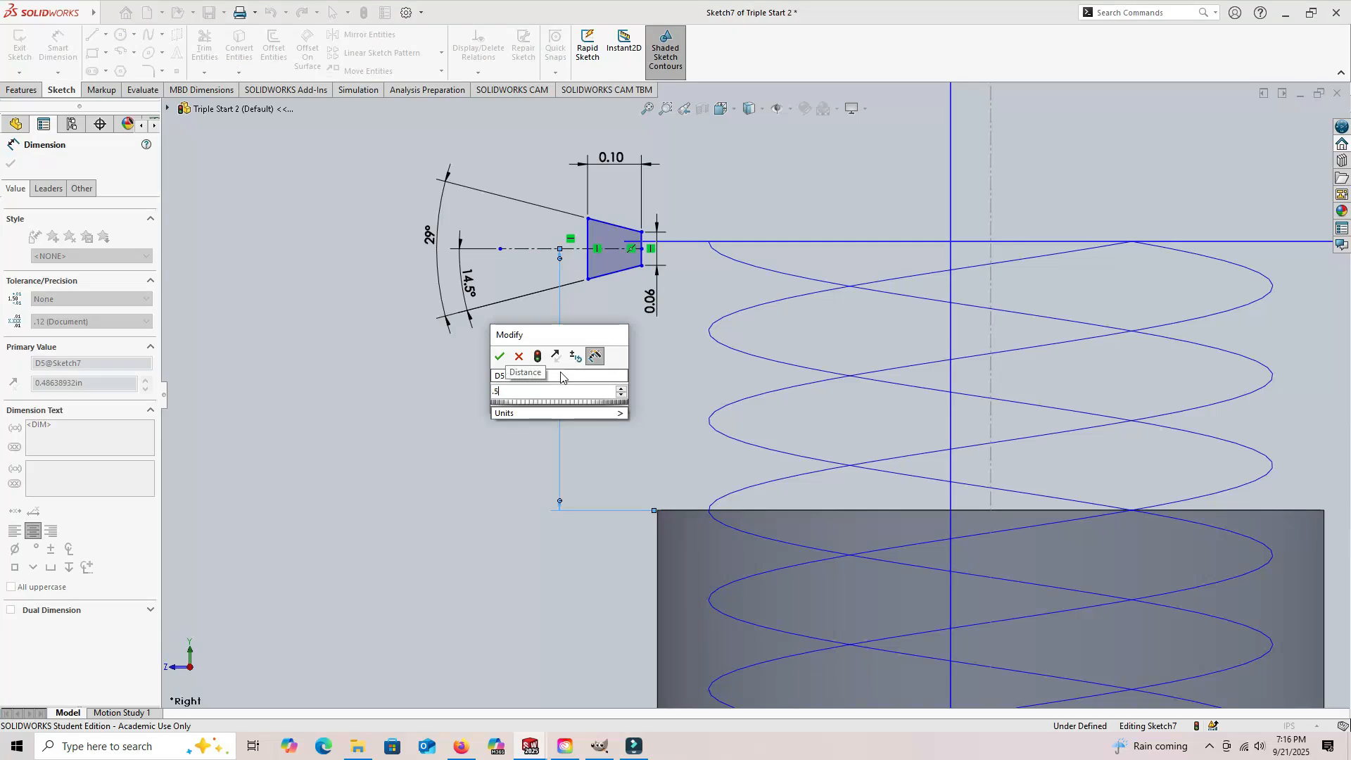
key("Return")
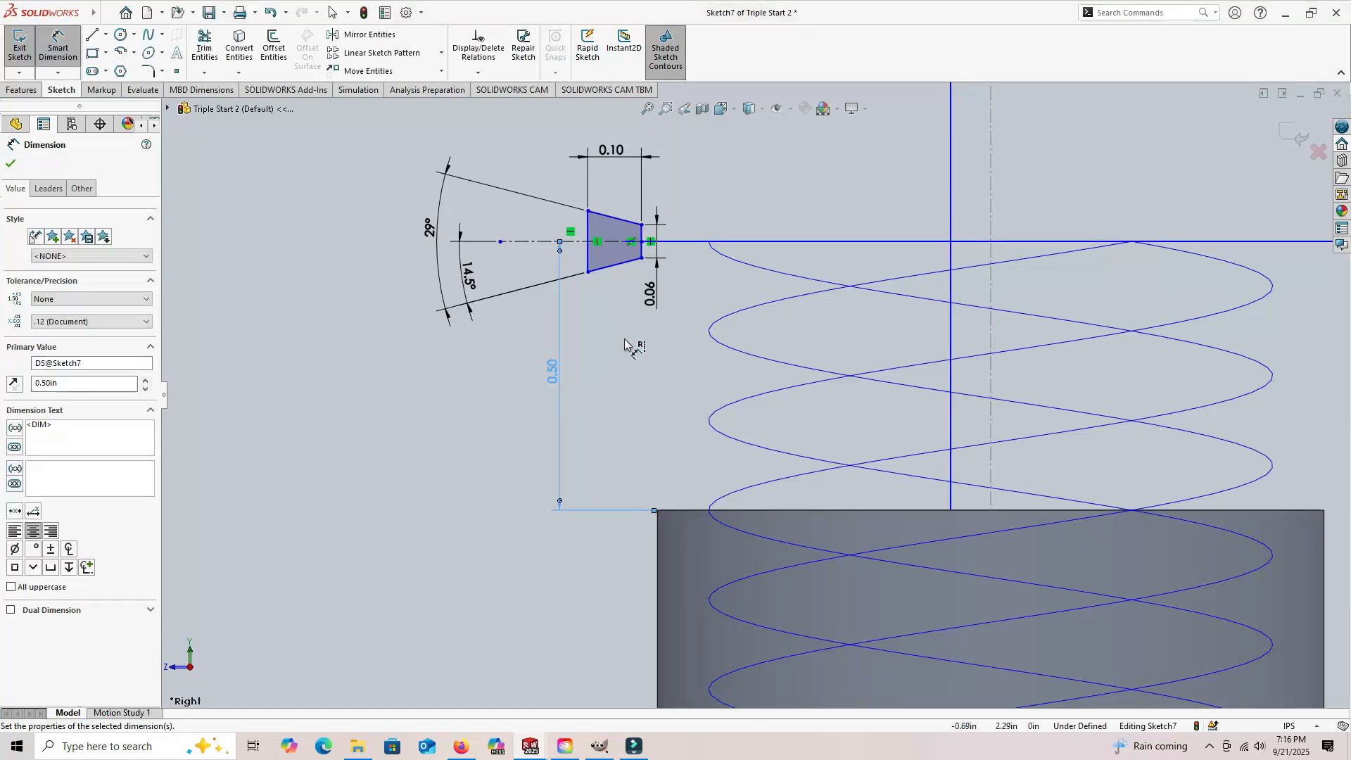
Step: Dimension the distance from the trapezoid's short vertical side to the cylinder's axis as 1.05/2 in
left_click(642, 234)
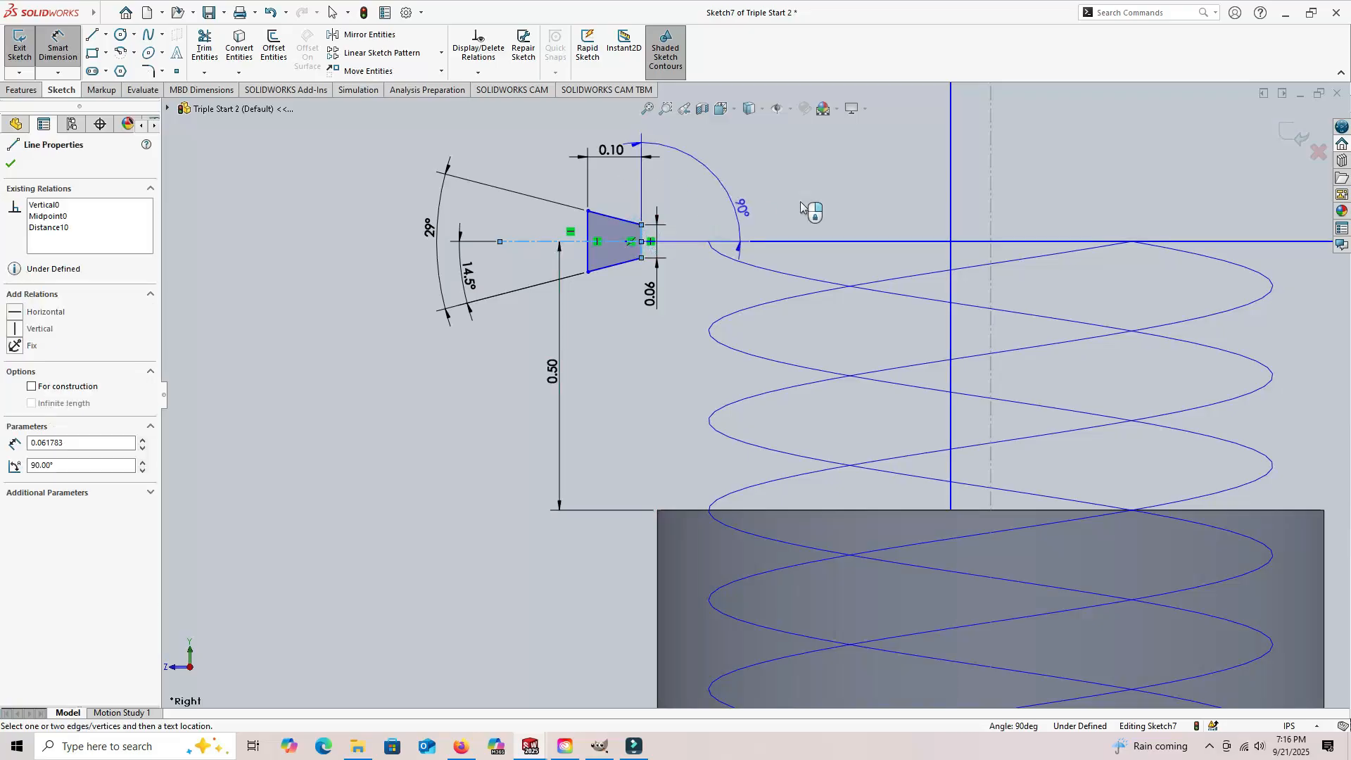
left_click(991, 198)
left_click(842, 195)
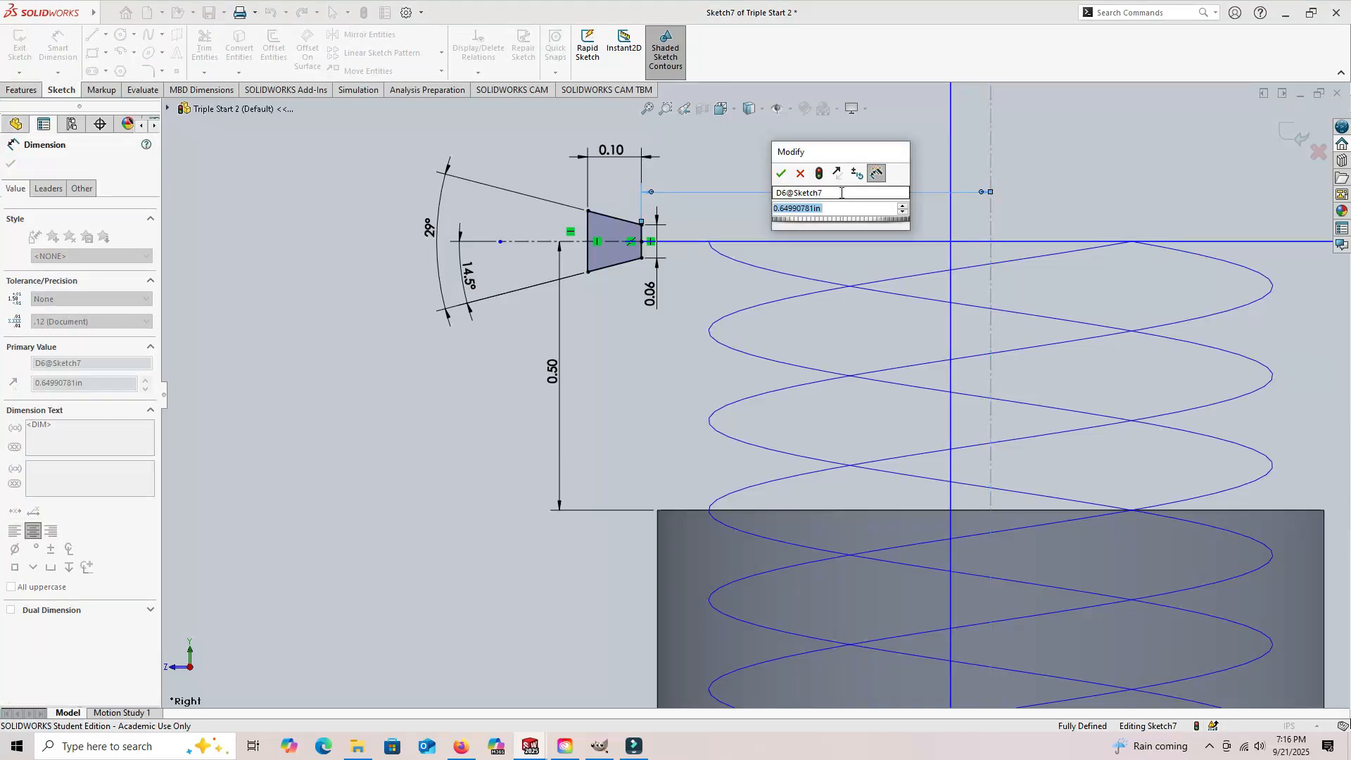
type("1.05/")
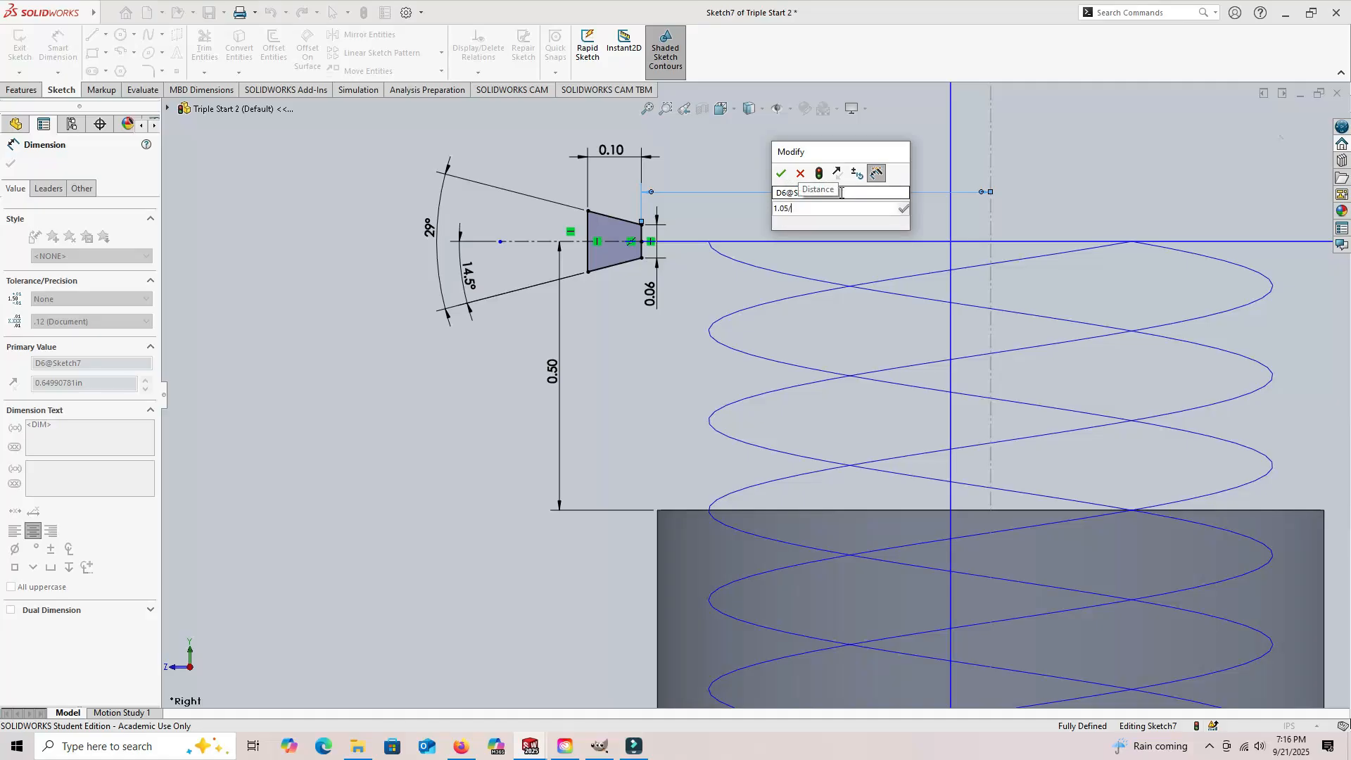
type("2")
key("Return")
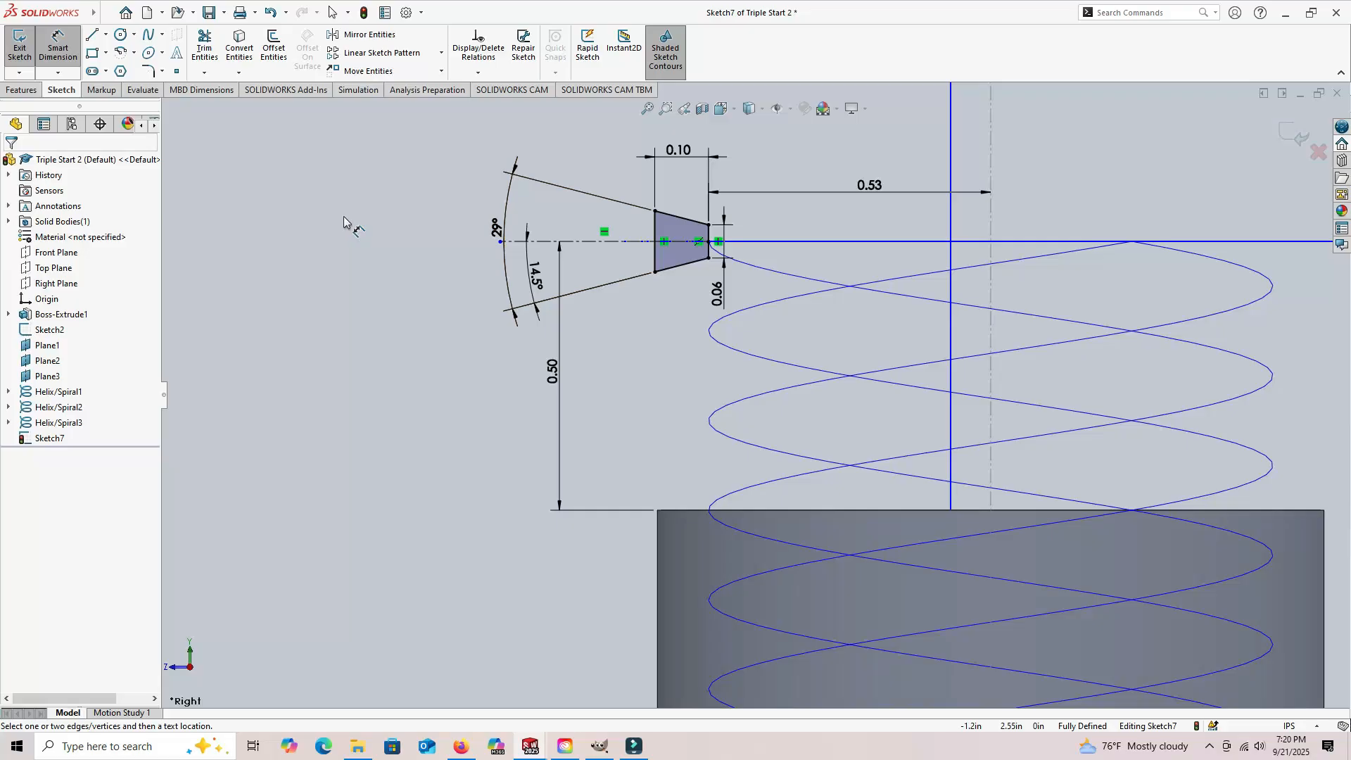
Step: Display the Blocks tools in the workspace
left_click(102, 13)
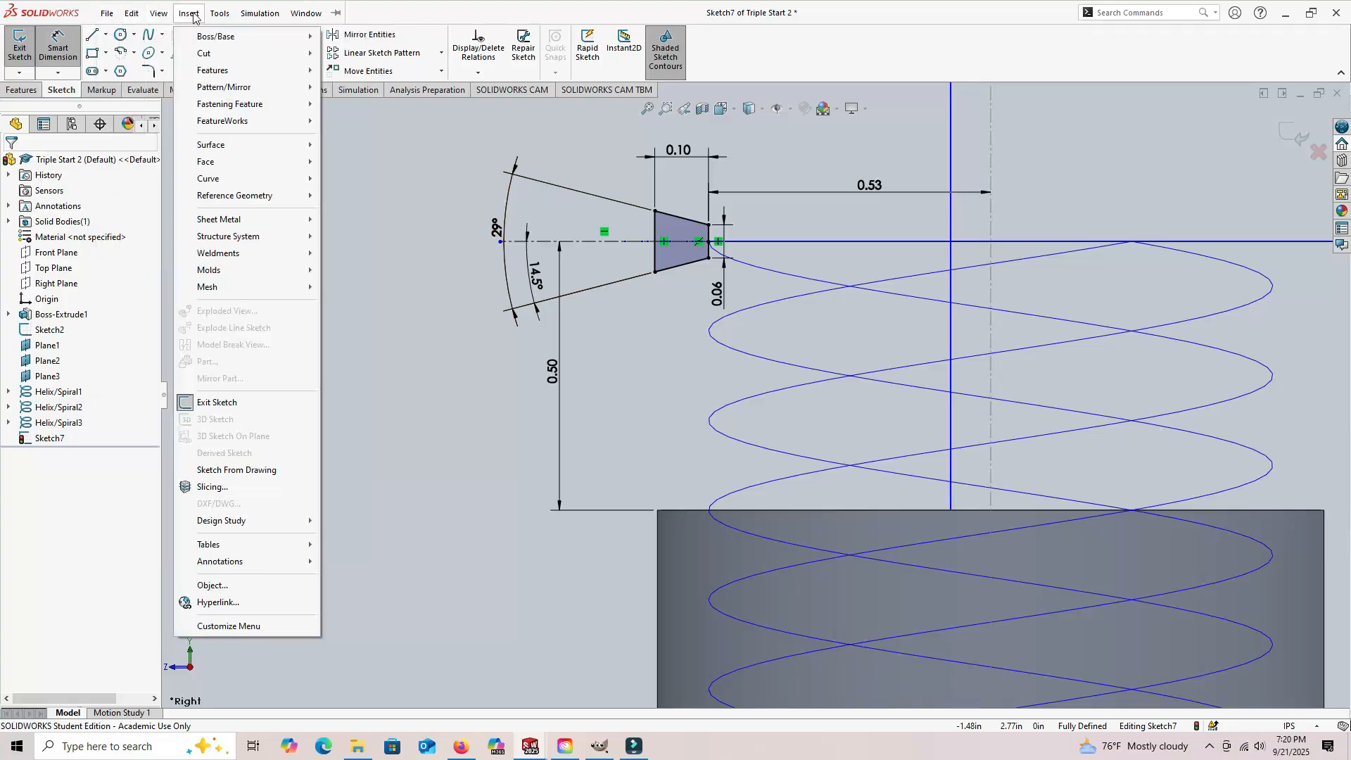
left_click(160, 16)
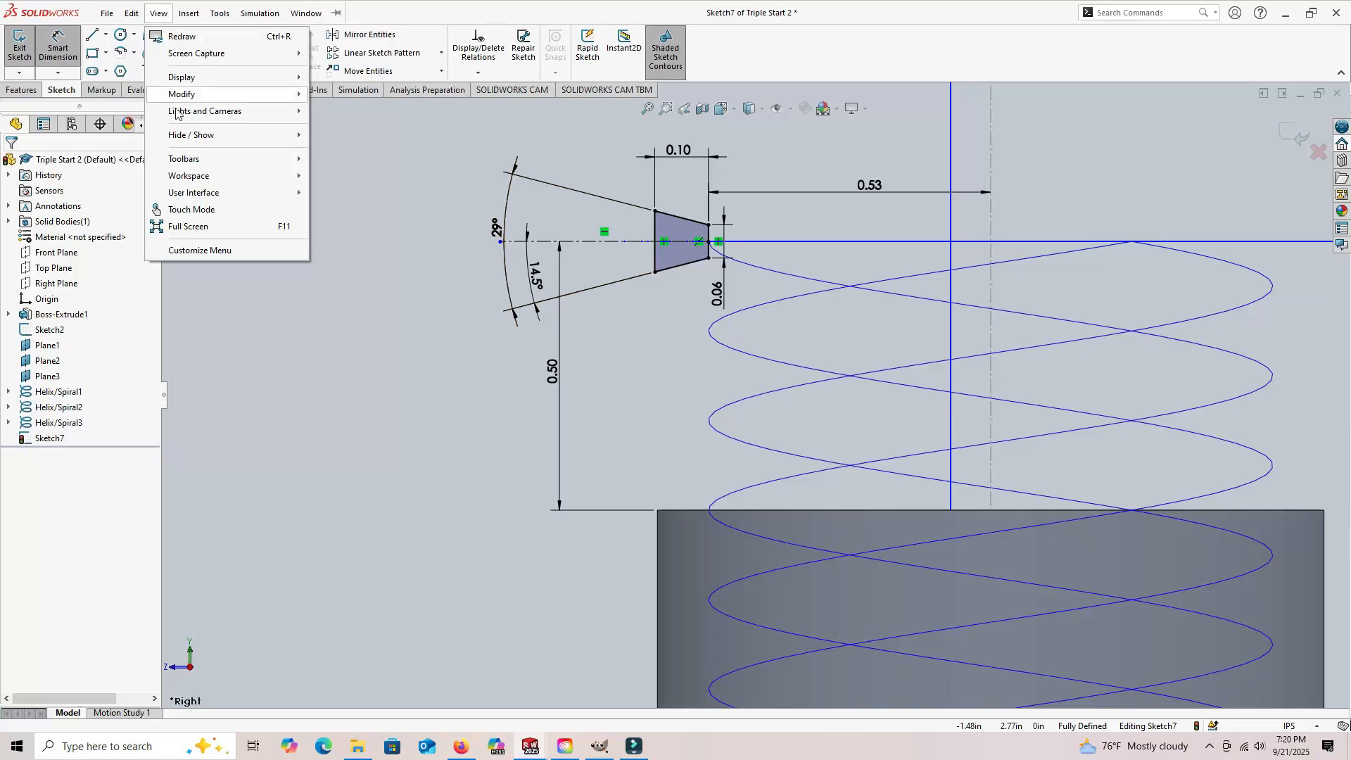
mouse_move(191, 161)
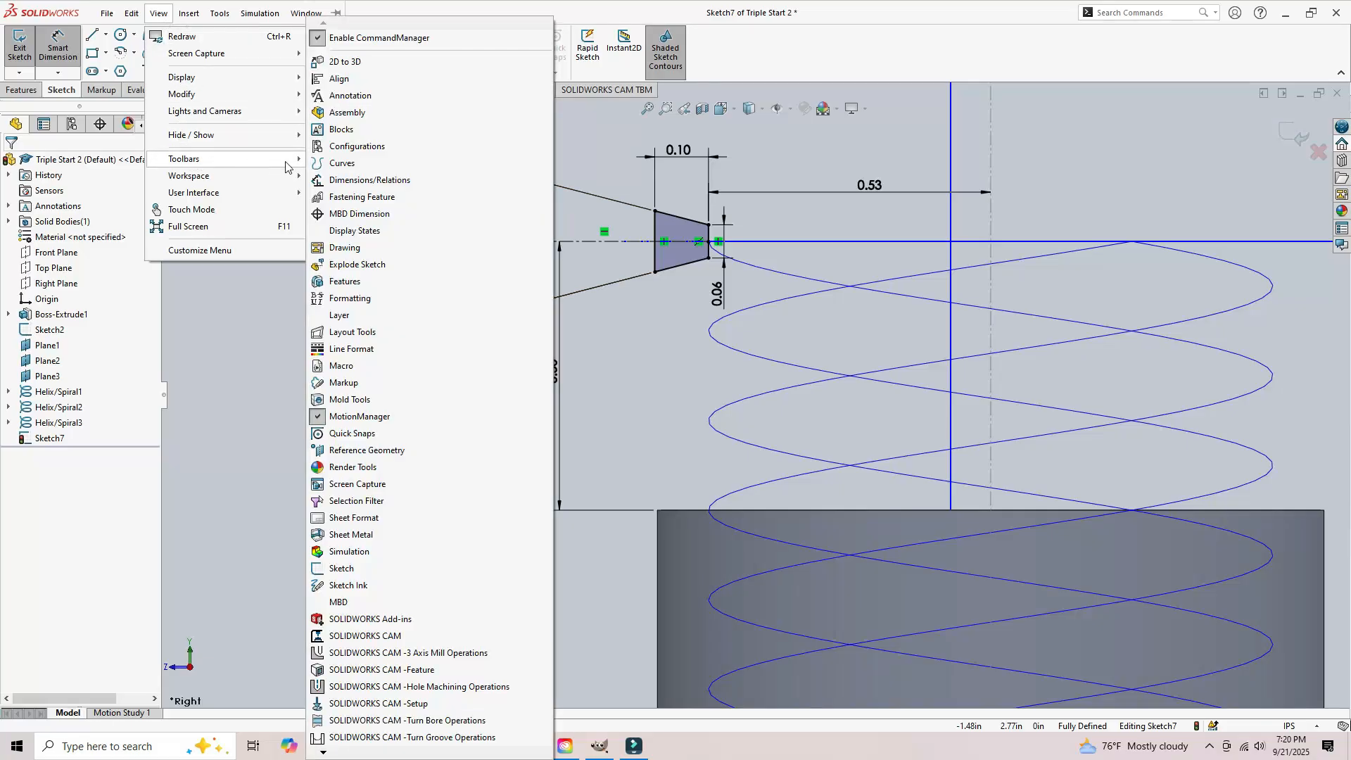
left_click(343, 131)
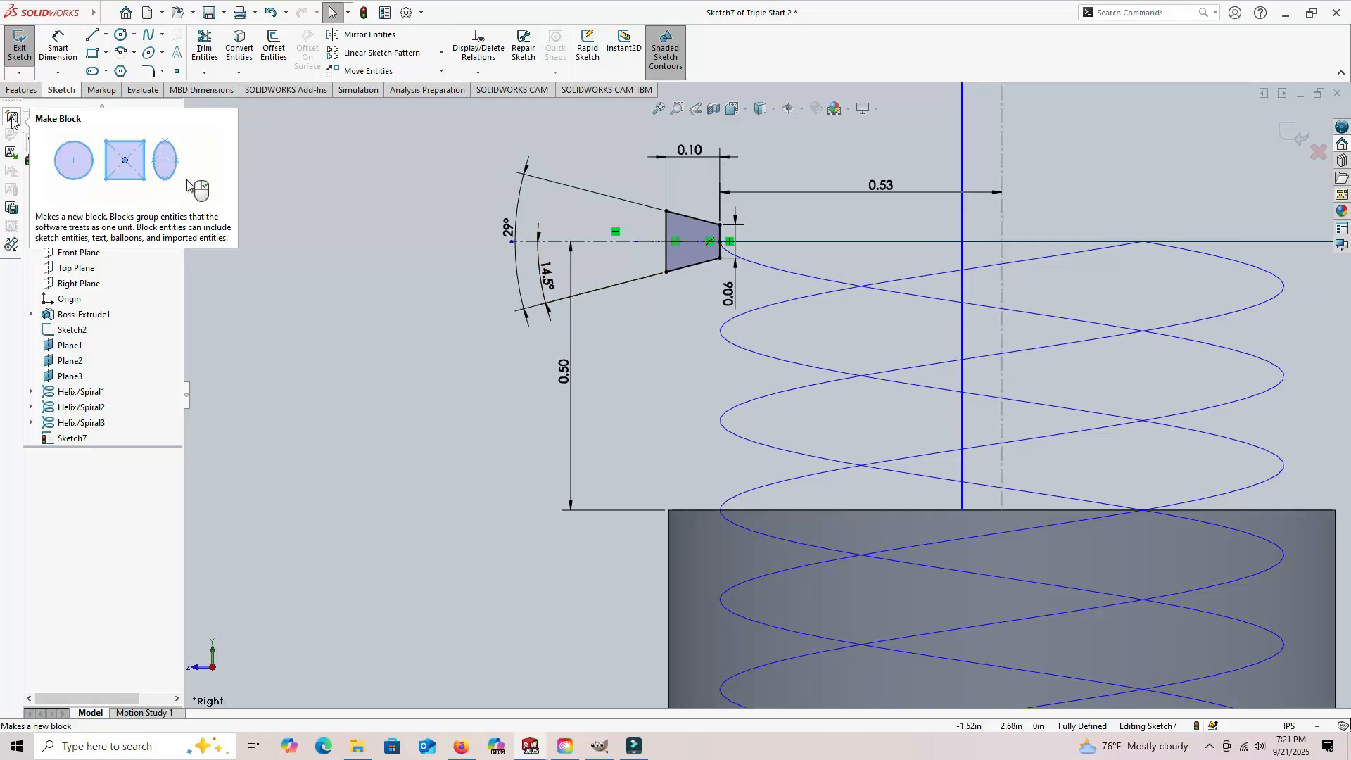
Step: Make a block from the trapezoid and its centerline, with the insertion point at the short side's midpoint, and exit the sketch
left_click(11, 120)
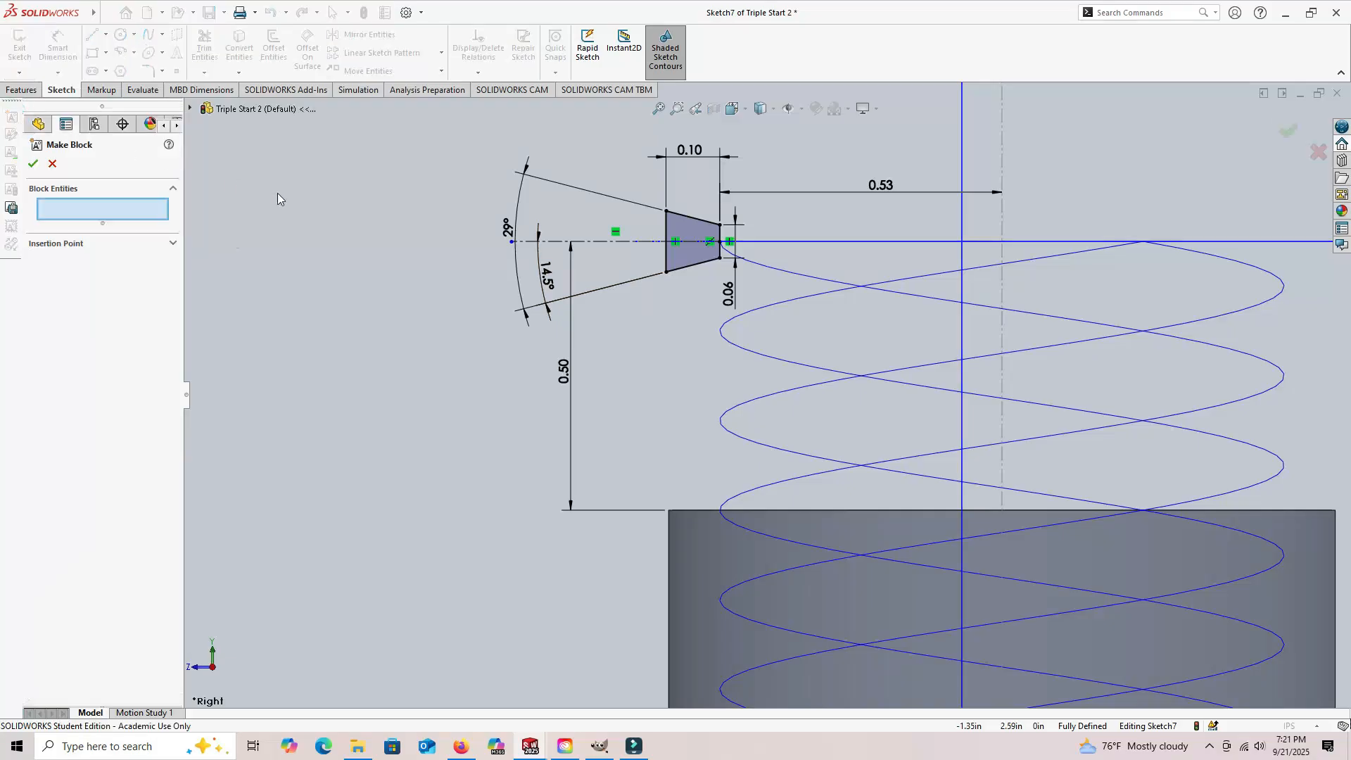
left_click(688, 259)
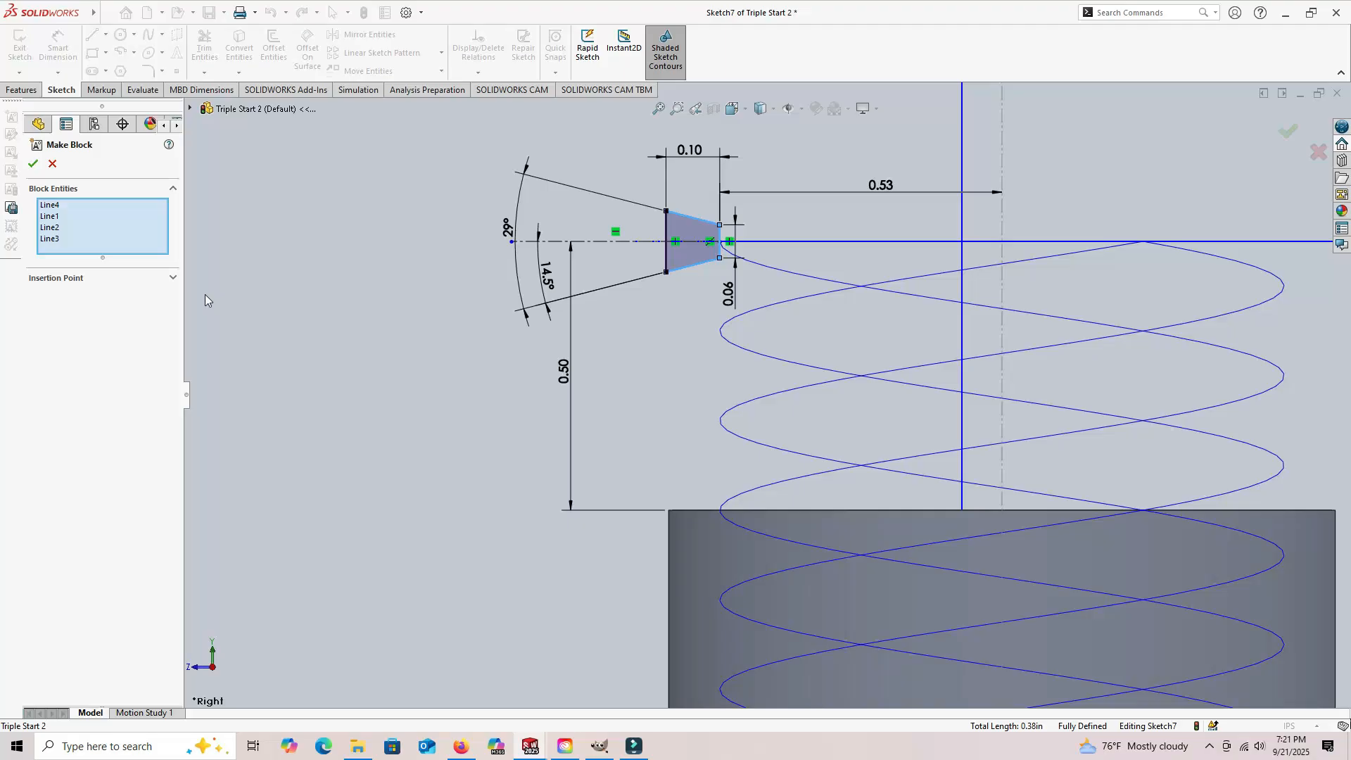
left_click(172, 279)
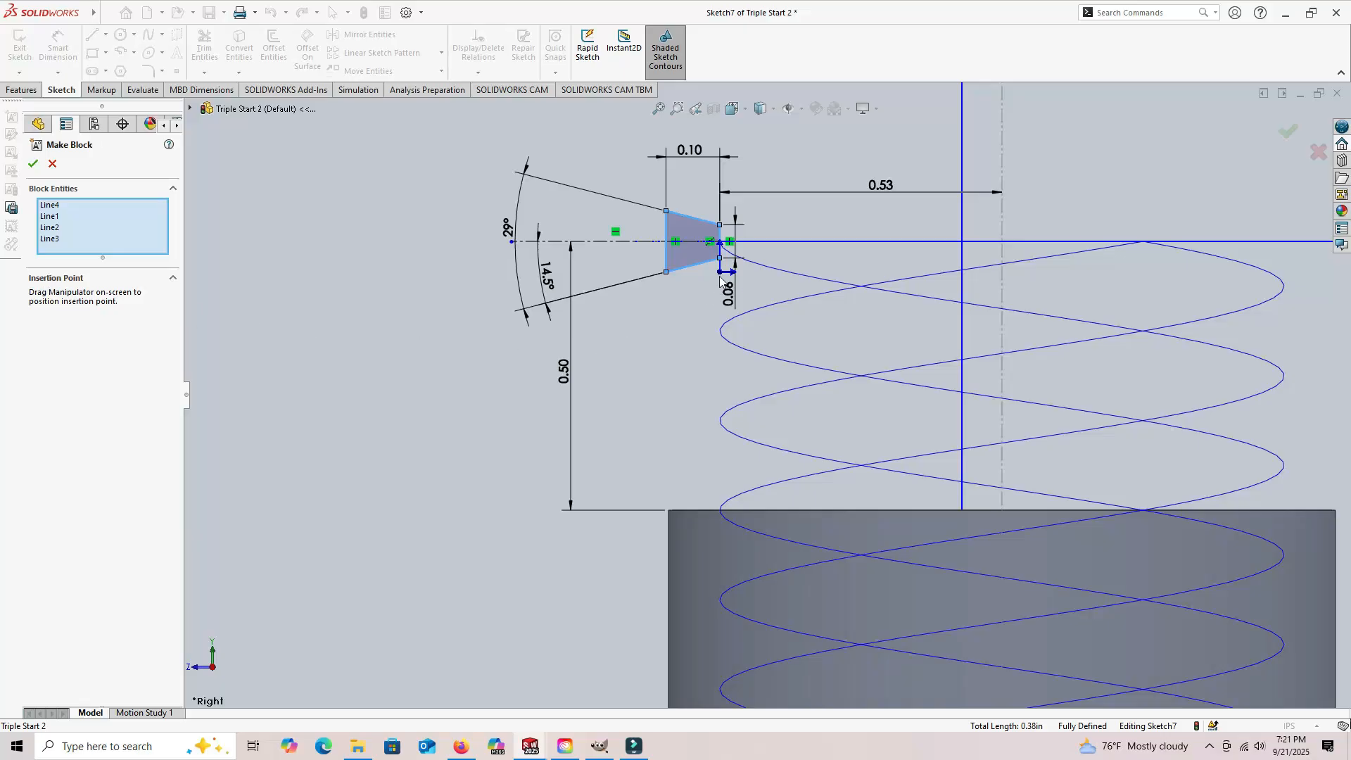
left_click_drag(725, 280, 719, 242)
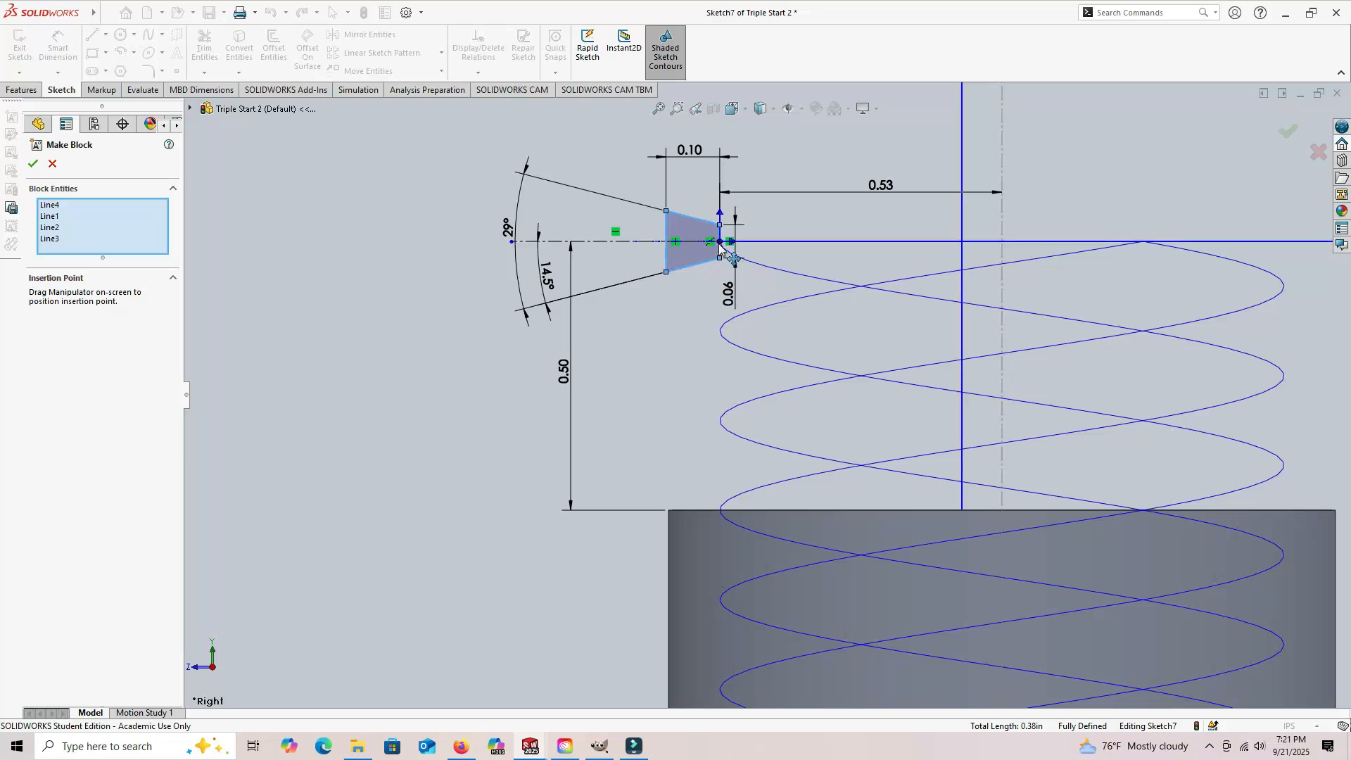
left_click(613, 243)
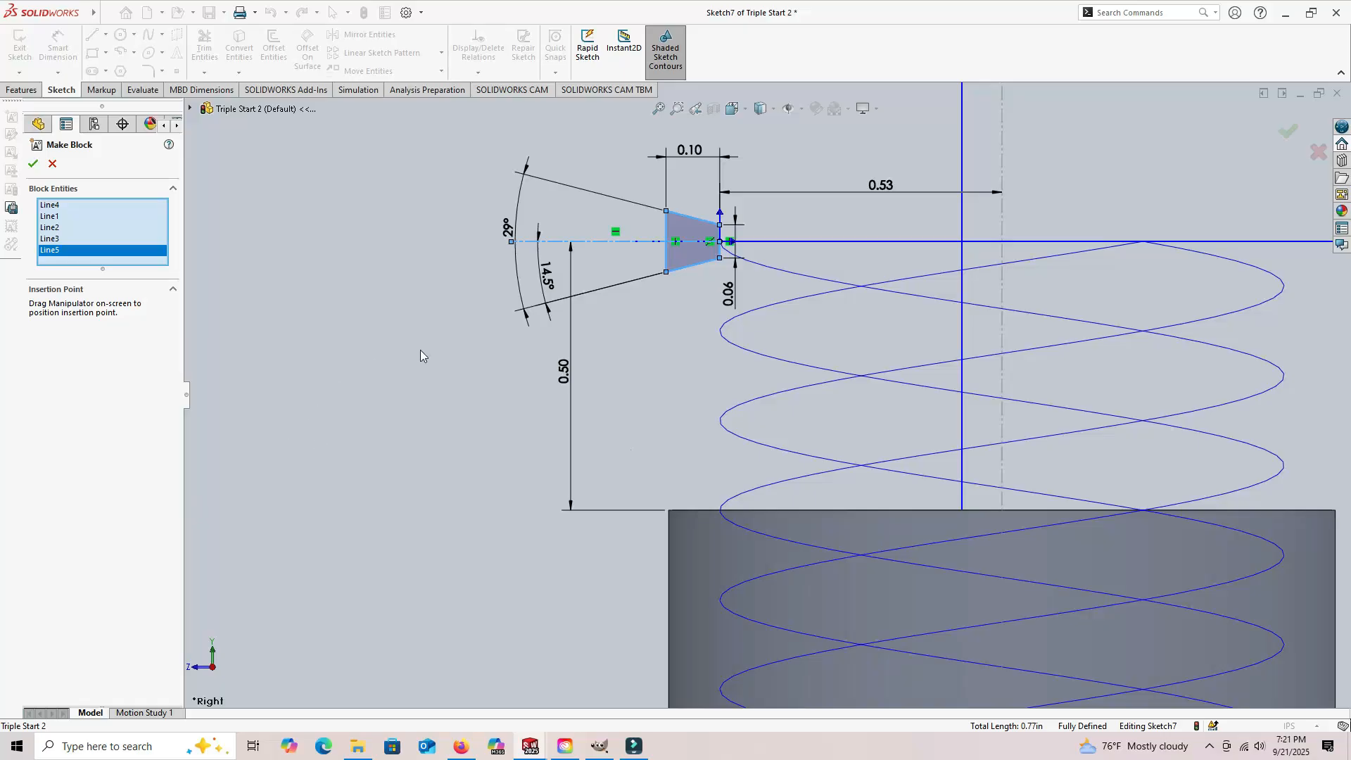
left_click(33, 165)
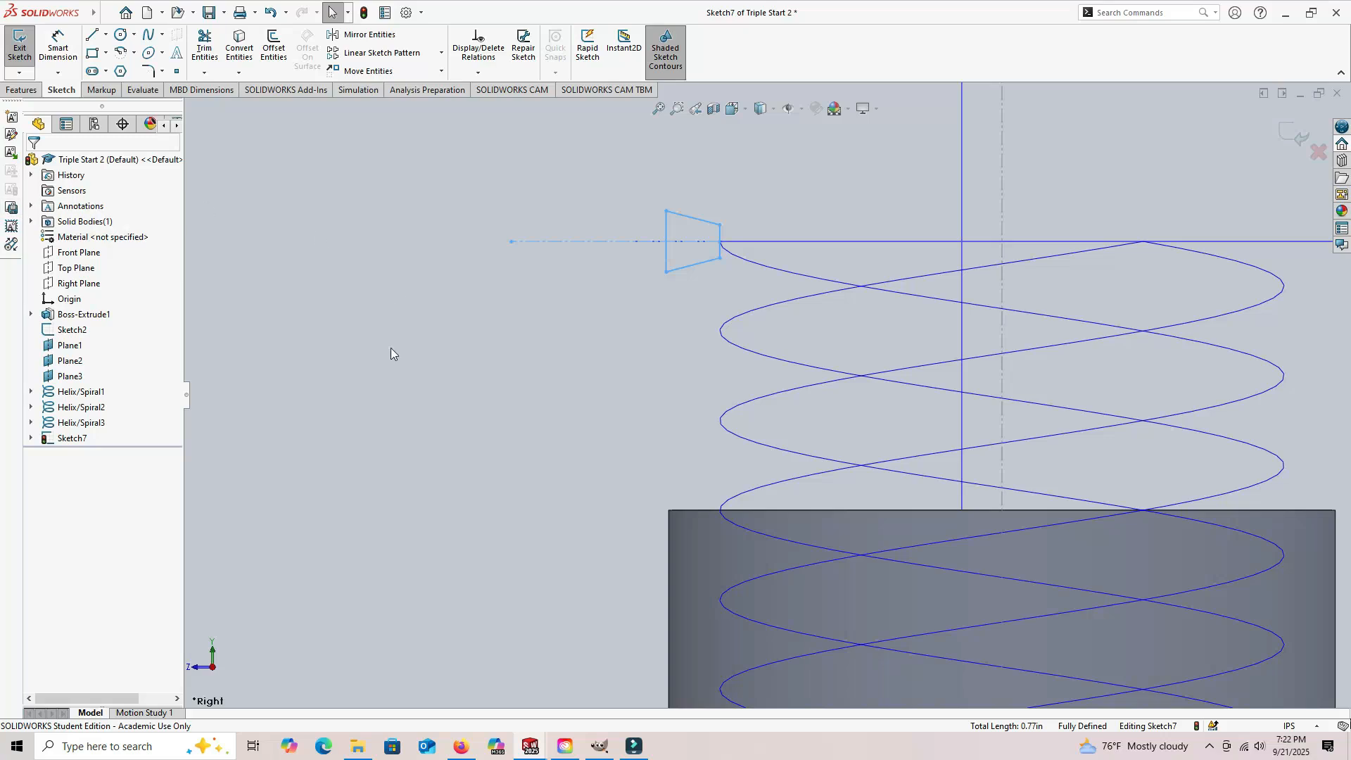
left_click(538, 369)
left_click(19, 46)
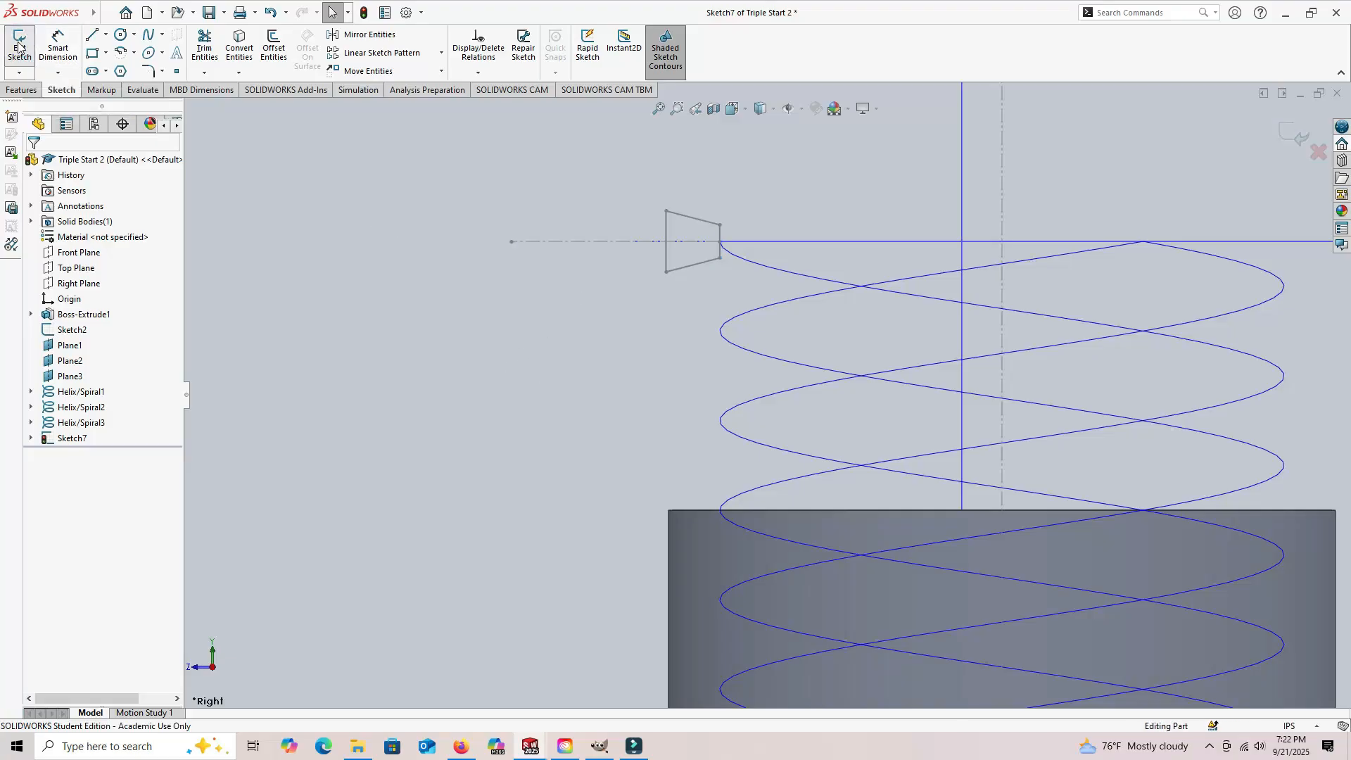
Step: Create a swept cut using the trapezoid block sketch as the profile and Helix/Spiral2 as the path
left_click(24, 91)
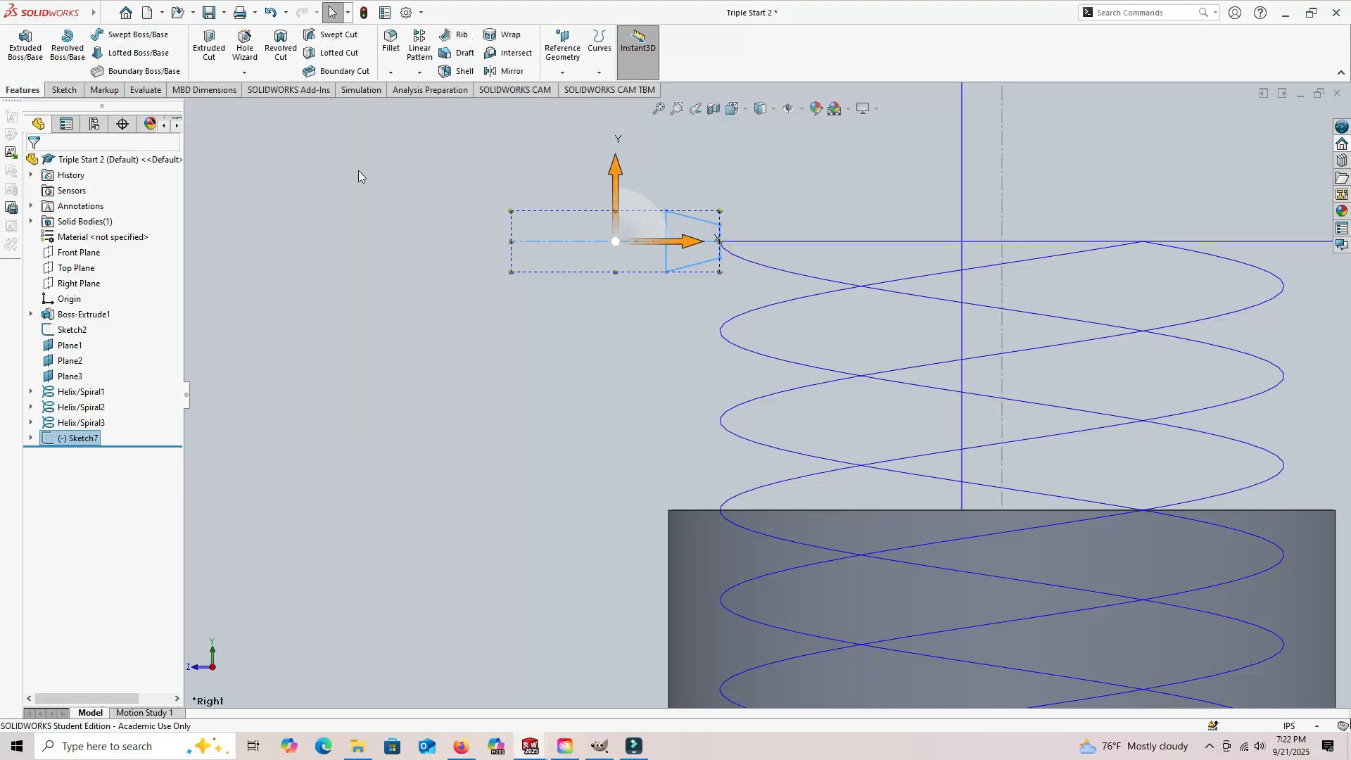
left_click(337, 36)
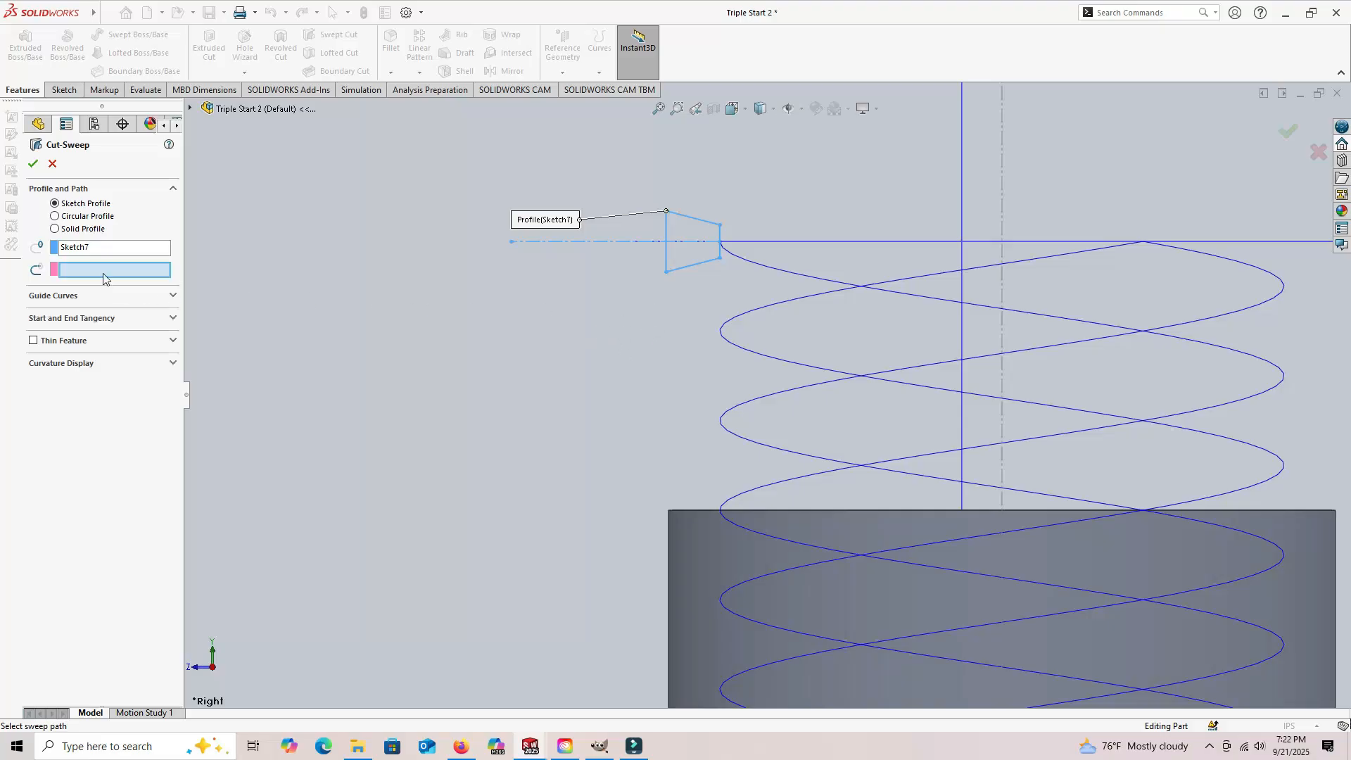
left_click(748, 264)
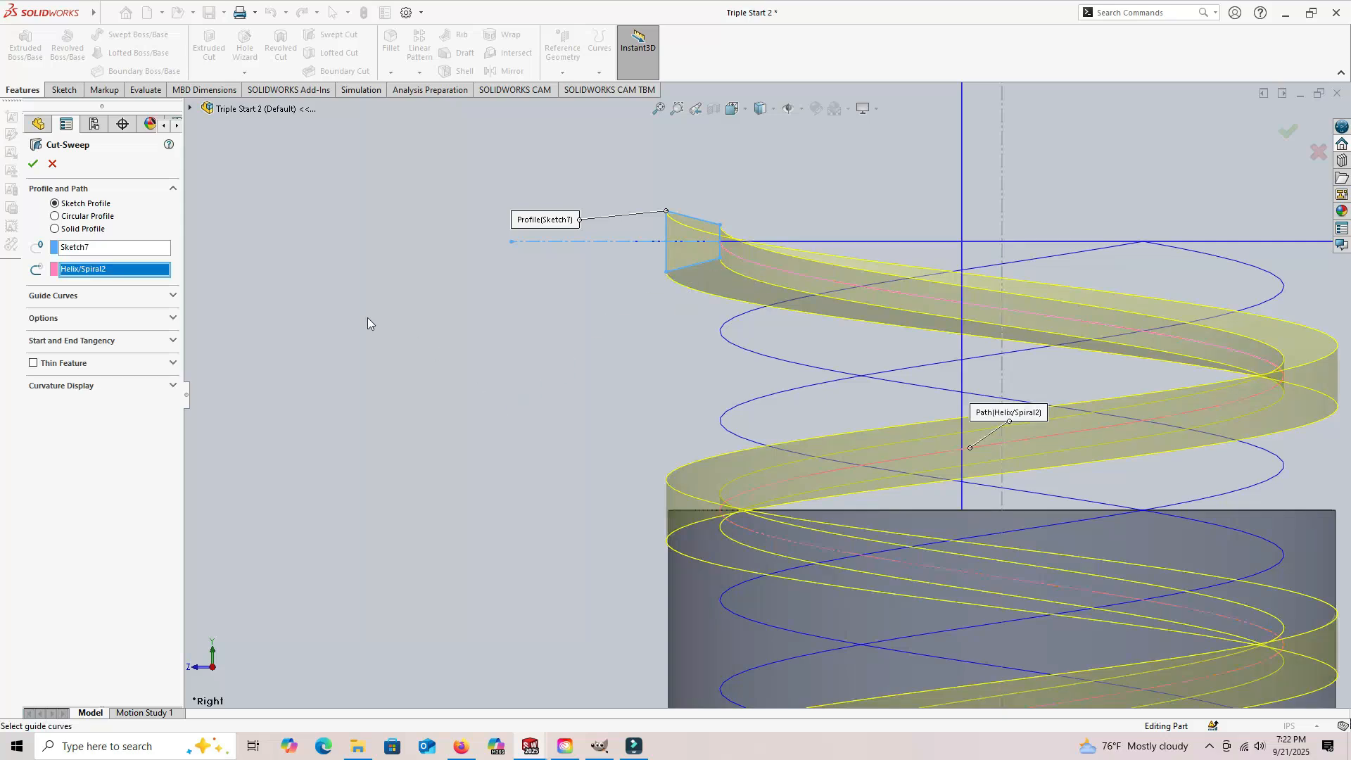
scroll(456, 340, "up", 5)
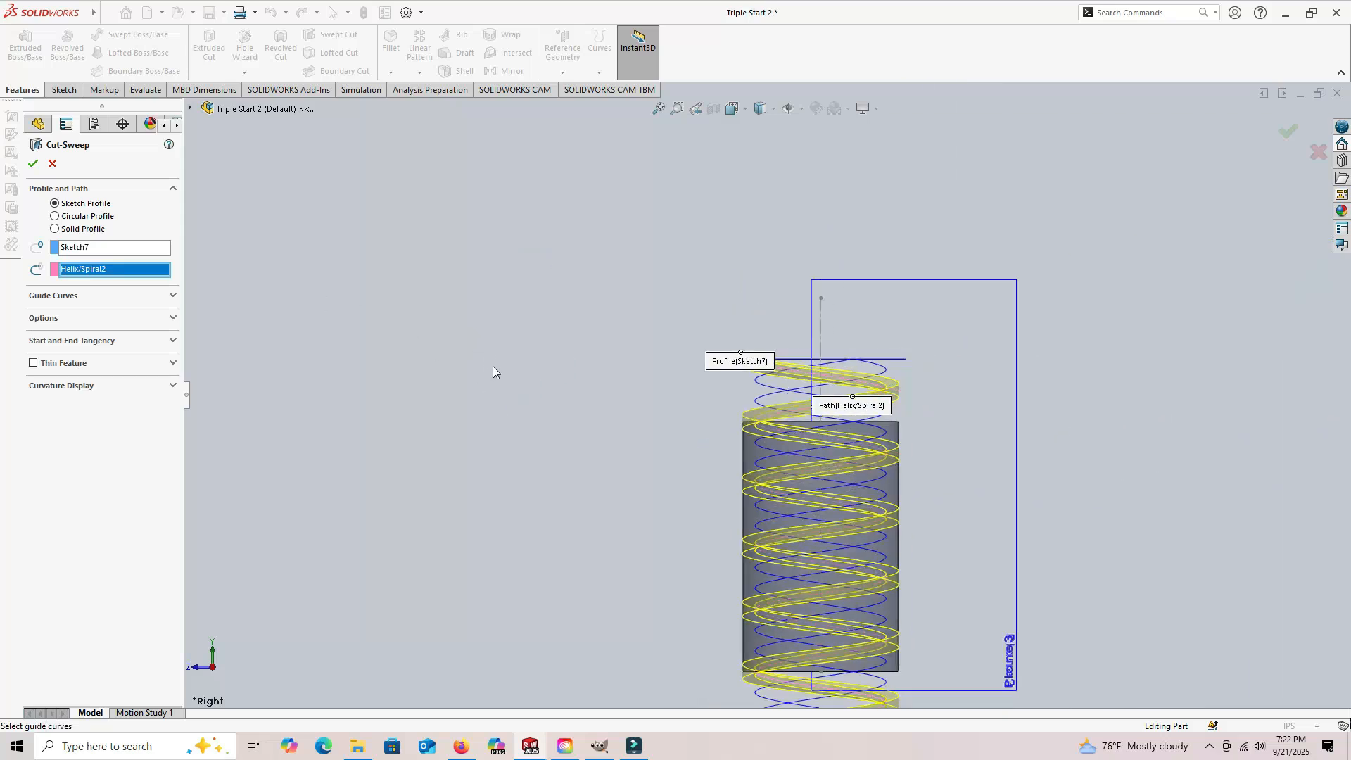
scroll(493, 366, "up", 2)
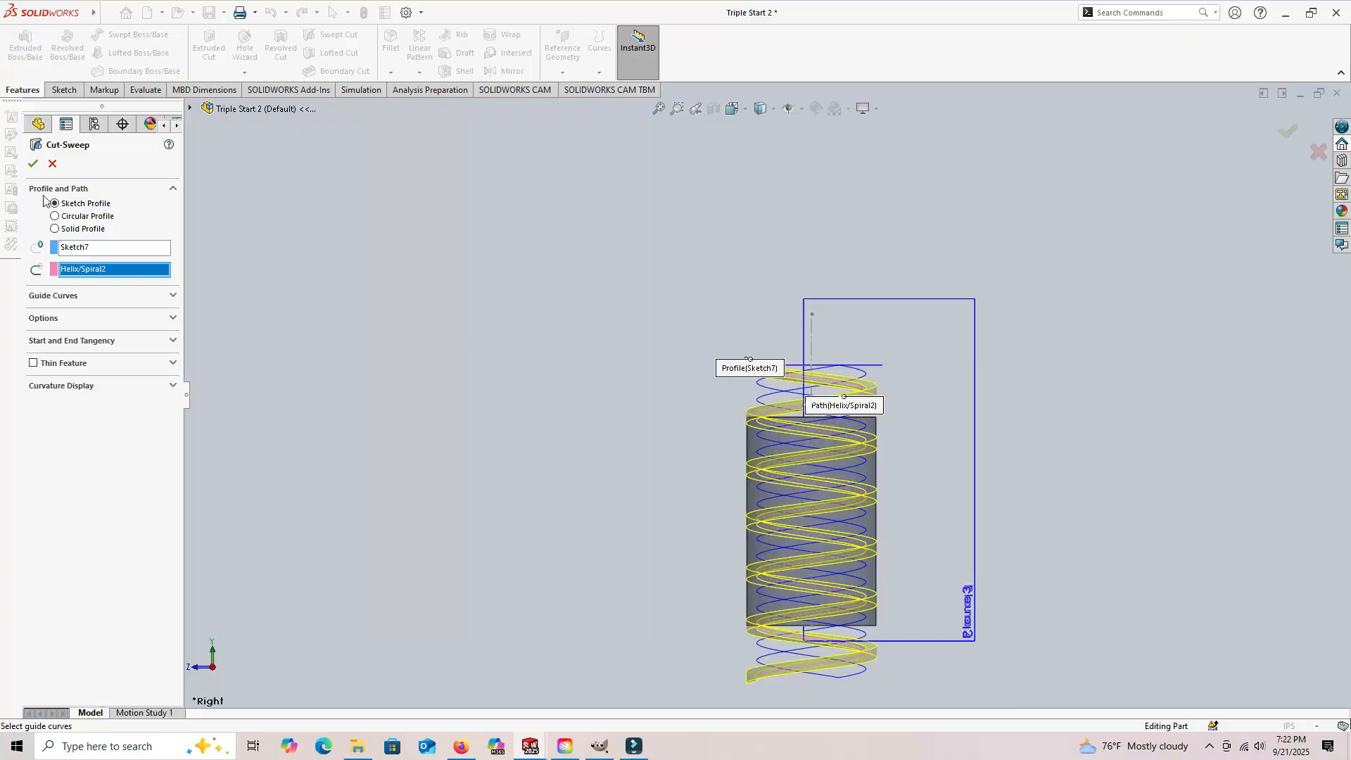
scroll(662, 582, "down", 1)
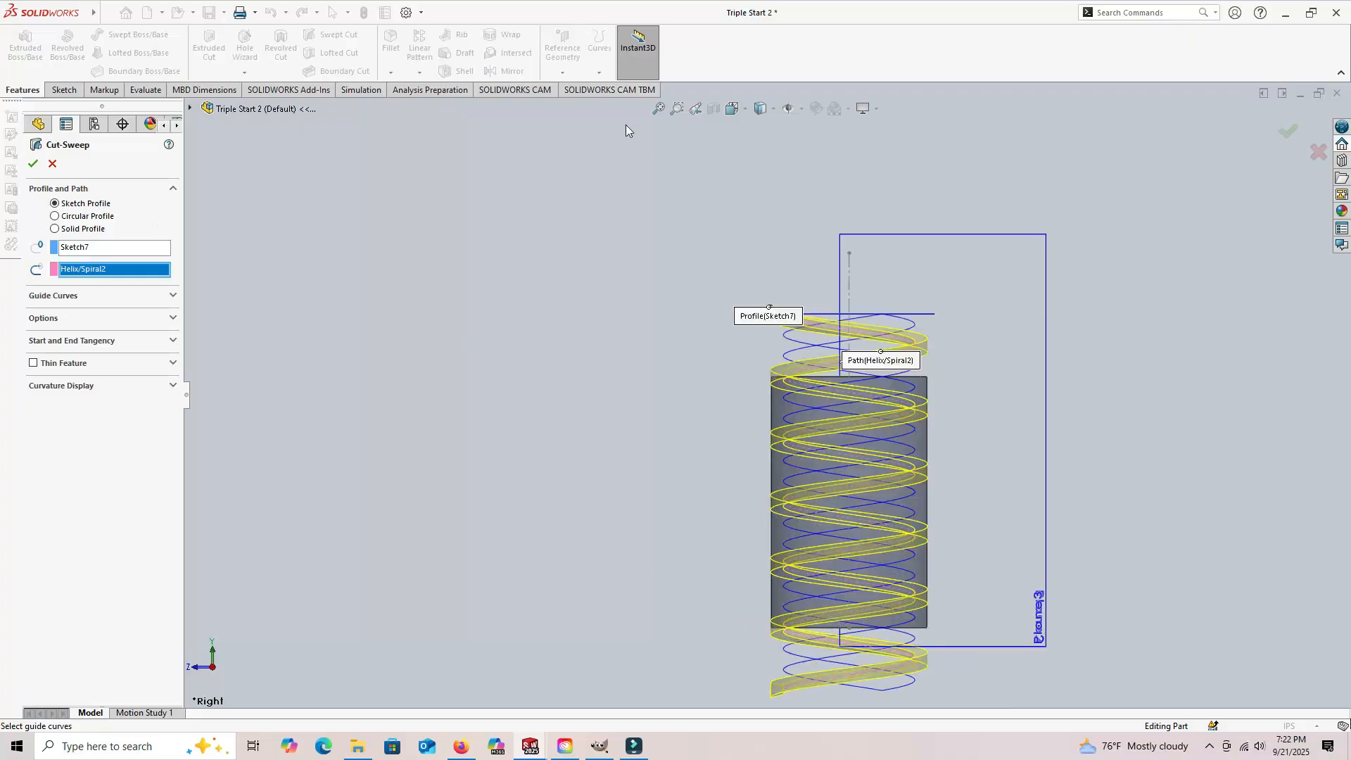
left_click(659, 109)
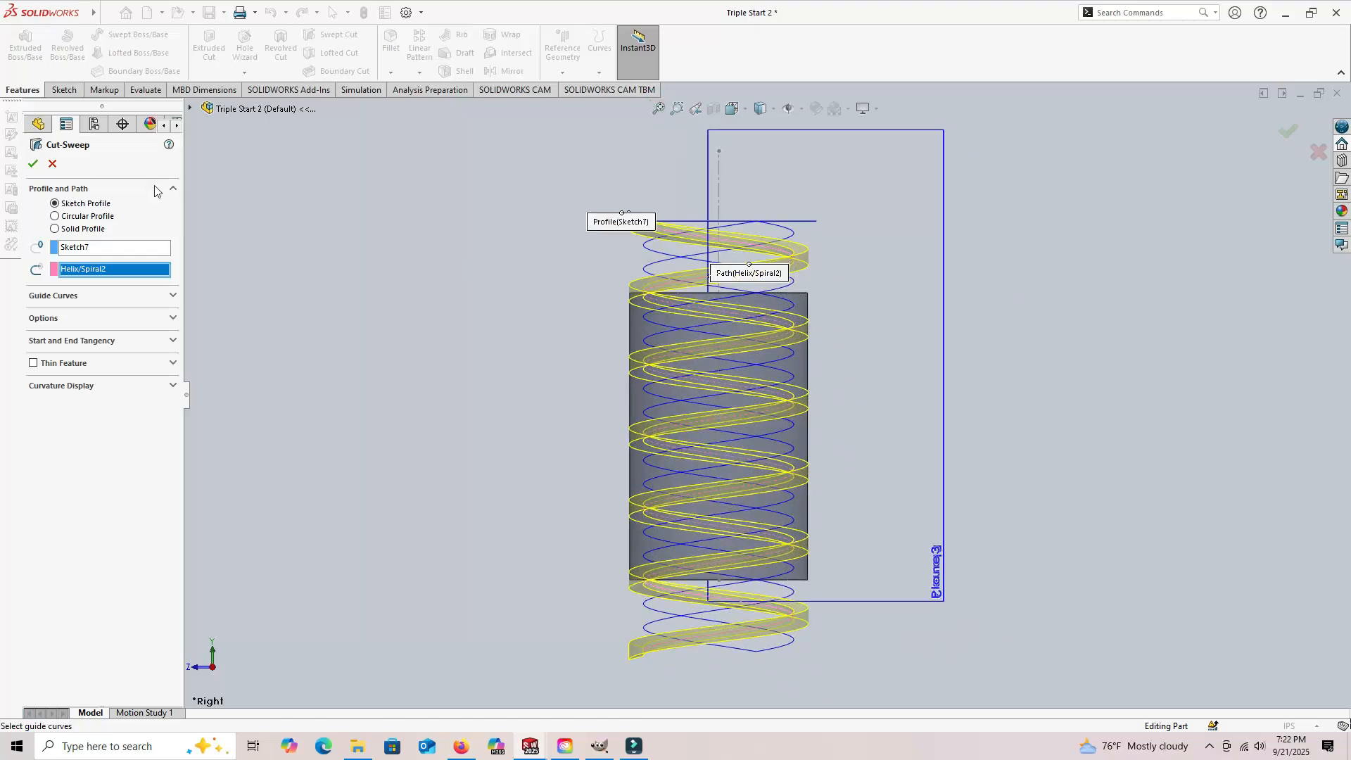
left_click(32, 165)
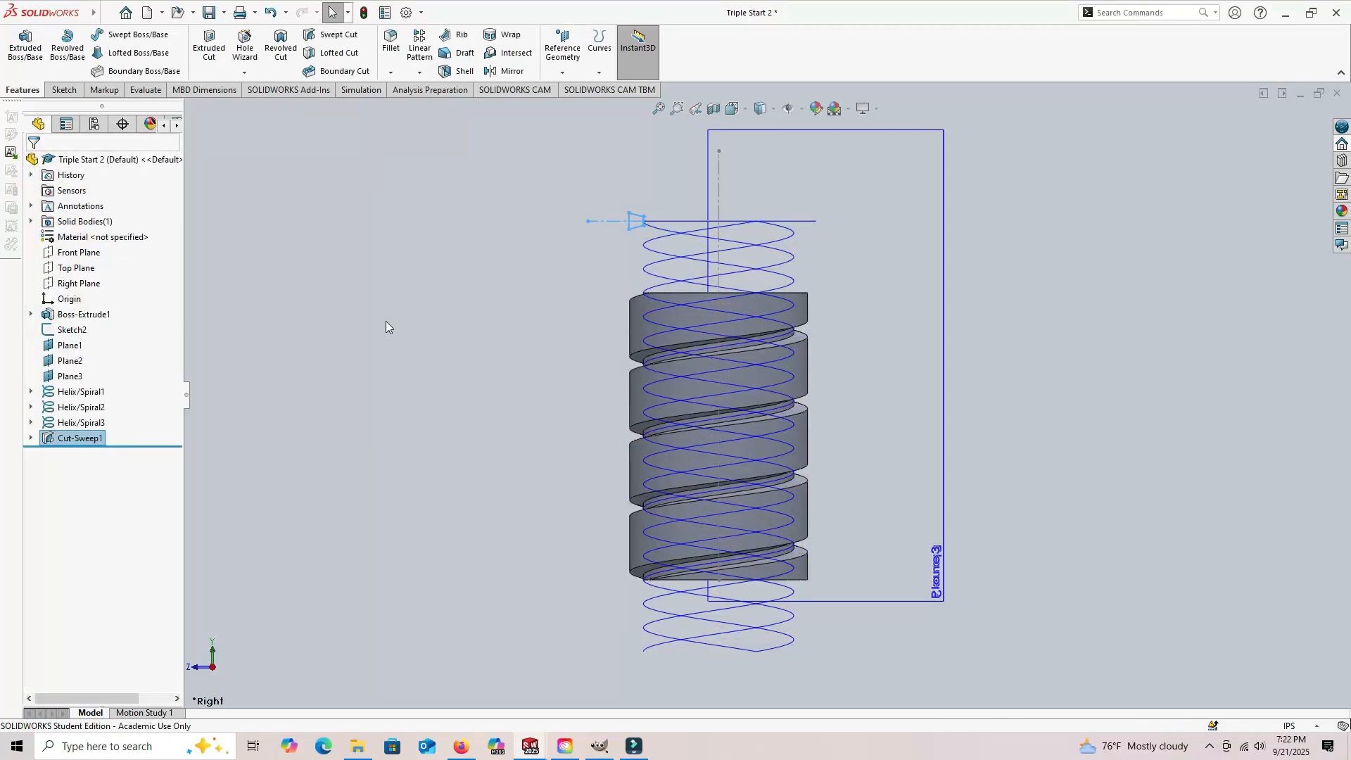
left_click(430, 324)
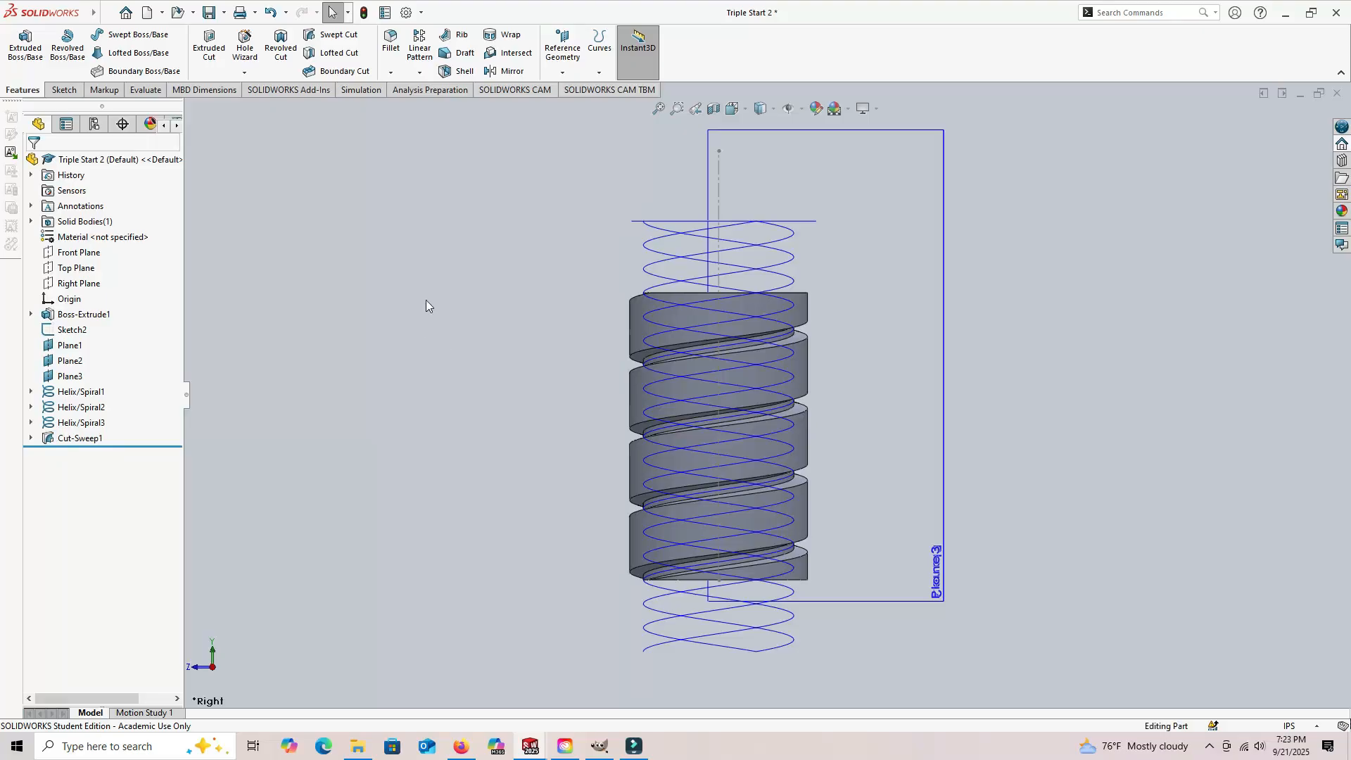
Step: Start a new sketch on Plane2
middle_click_drag(424, 310, 428, 448)
left_click(59, 90)
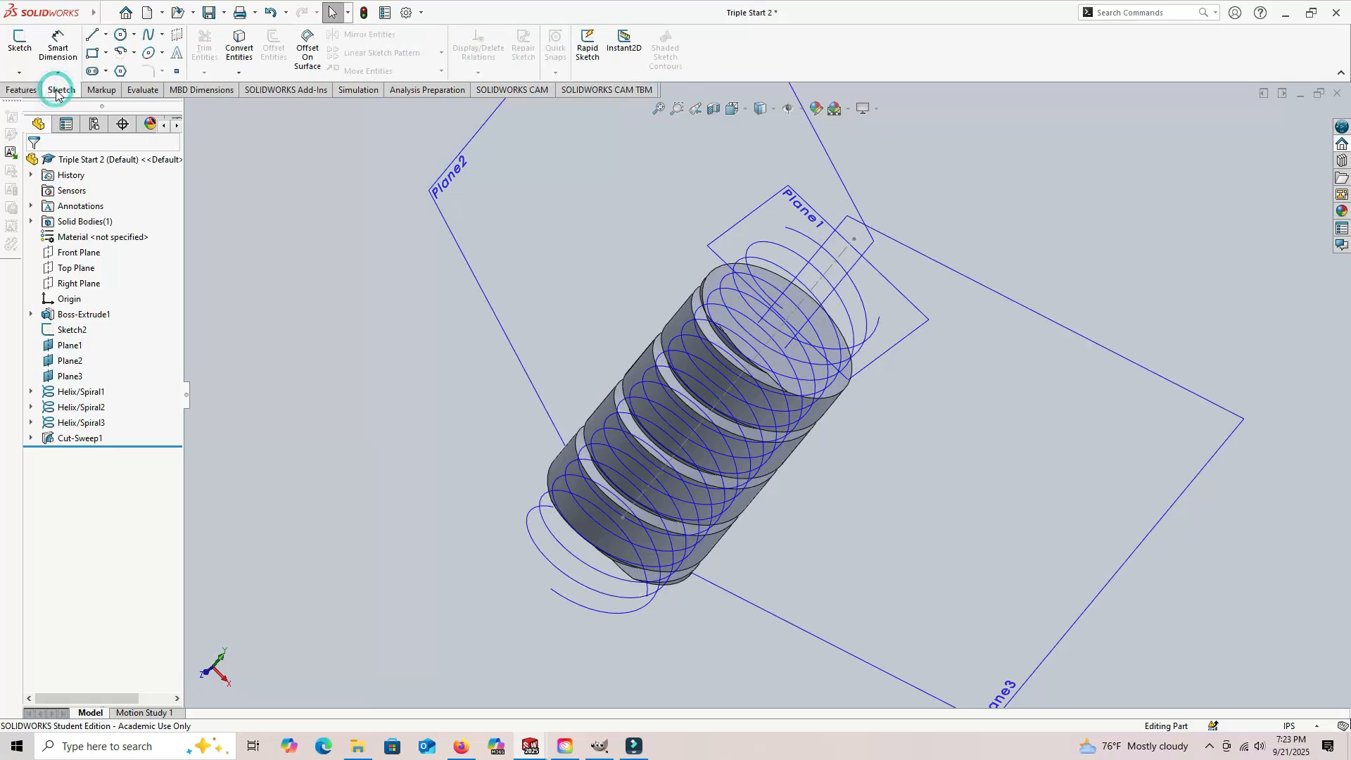
left_click(23, 47)
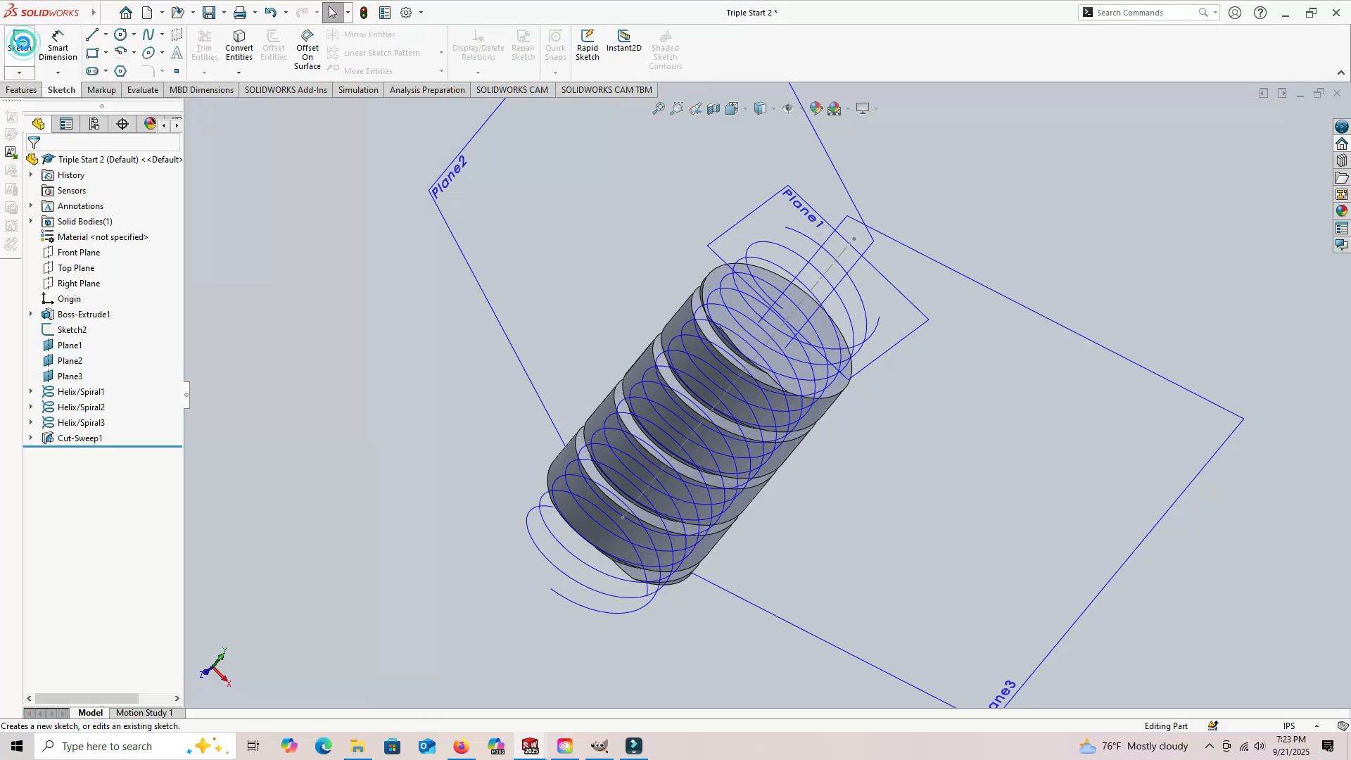
left_click(758, 166)
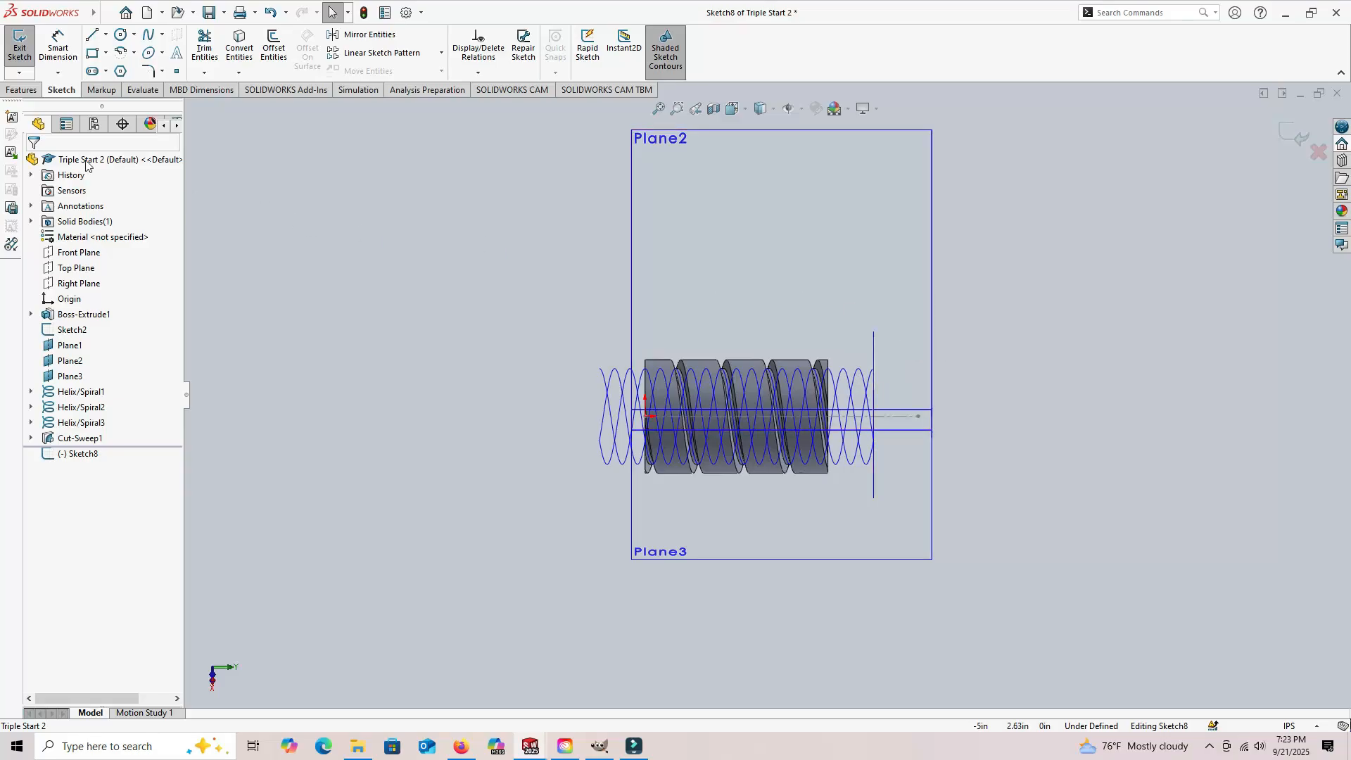
Step: Insert one instance of Block1 outside the cylinder, near the upper starting end of the helices
left_click(11, 156)
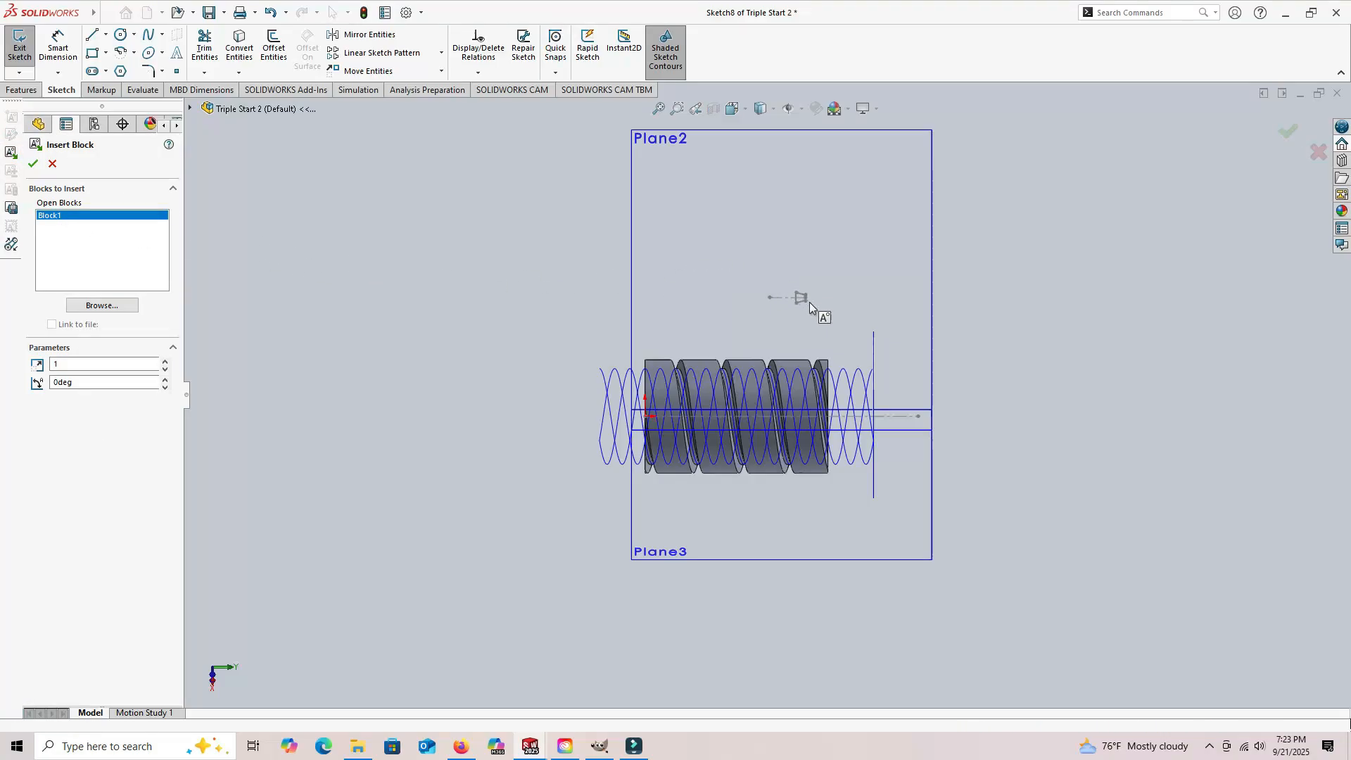
left_click(867, 356)
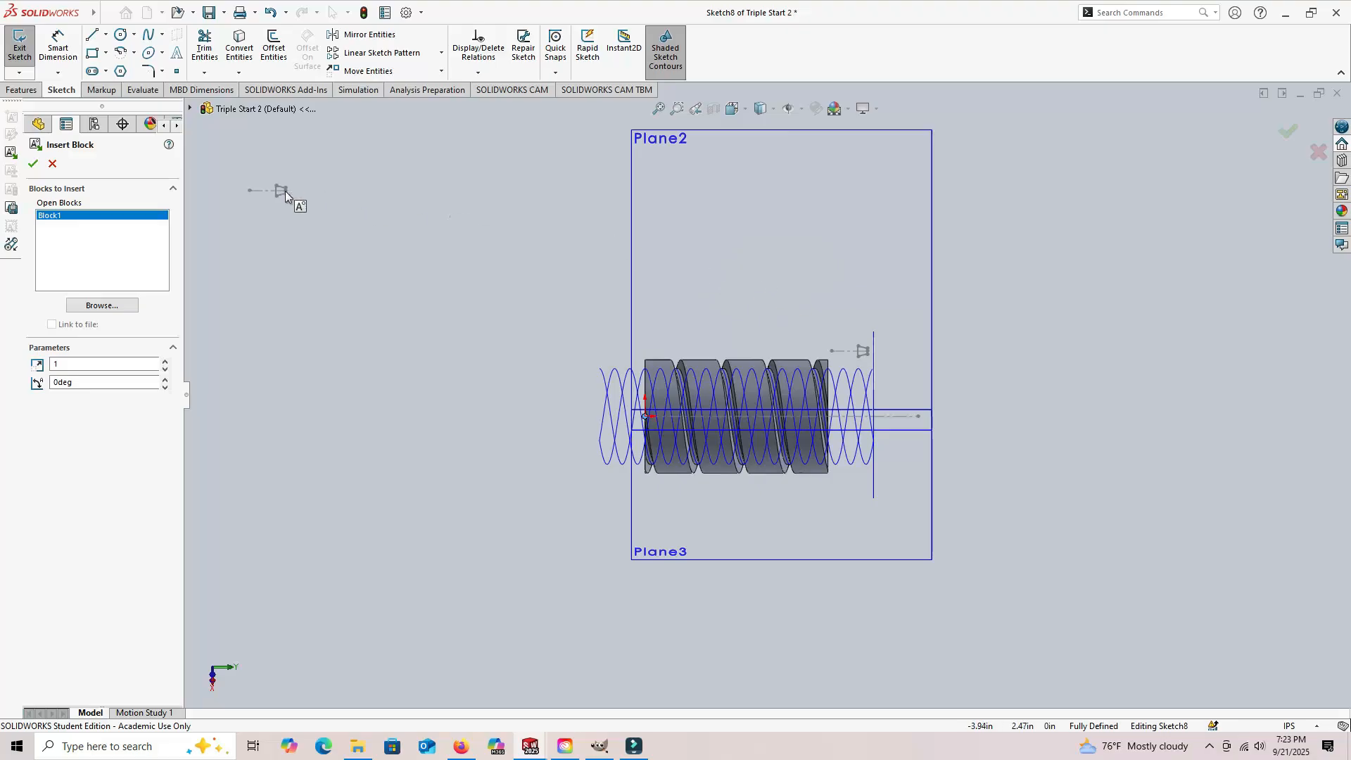
left_click(52, 163)
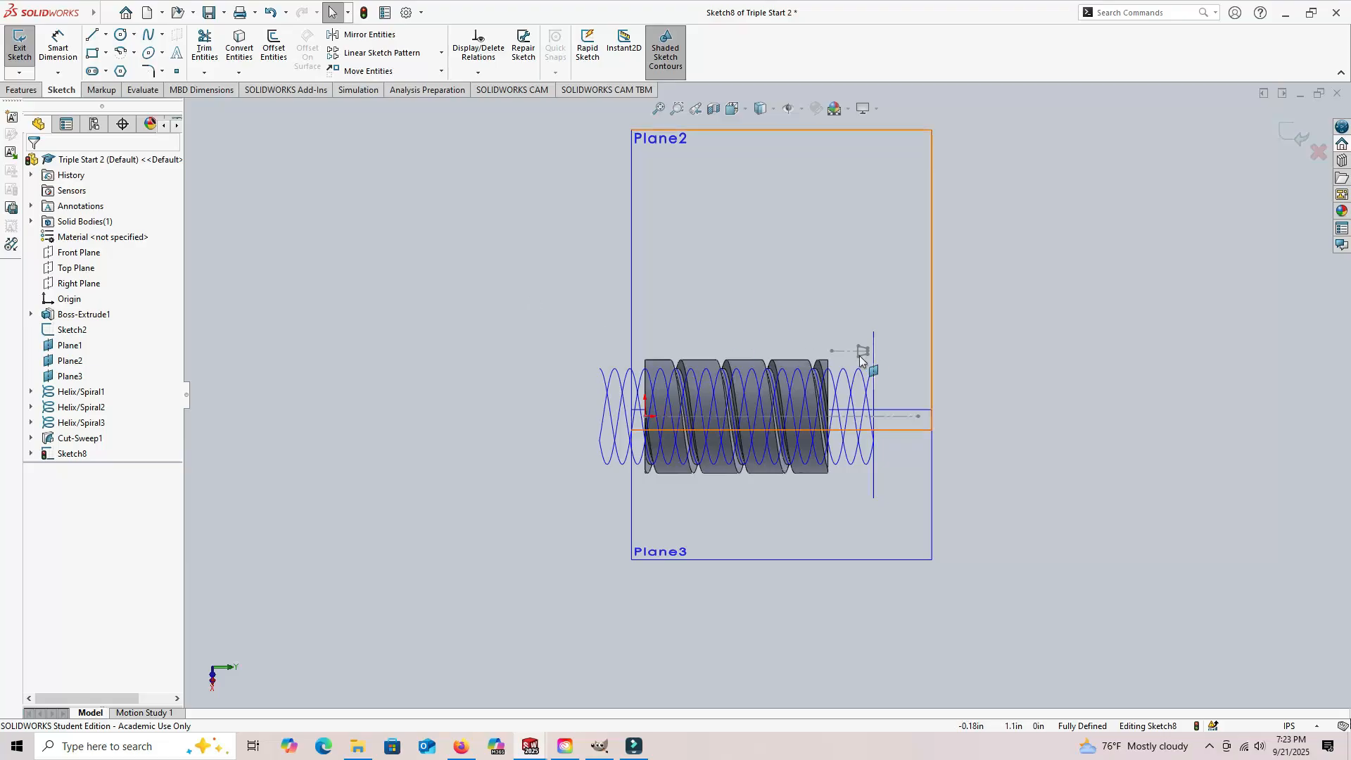
Step: Rotate the inserted block by 270° about the midpoint of the trapezoid's short side
scroll(865, 360, "down", 3)
scroll(872, 371, "down", 3)
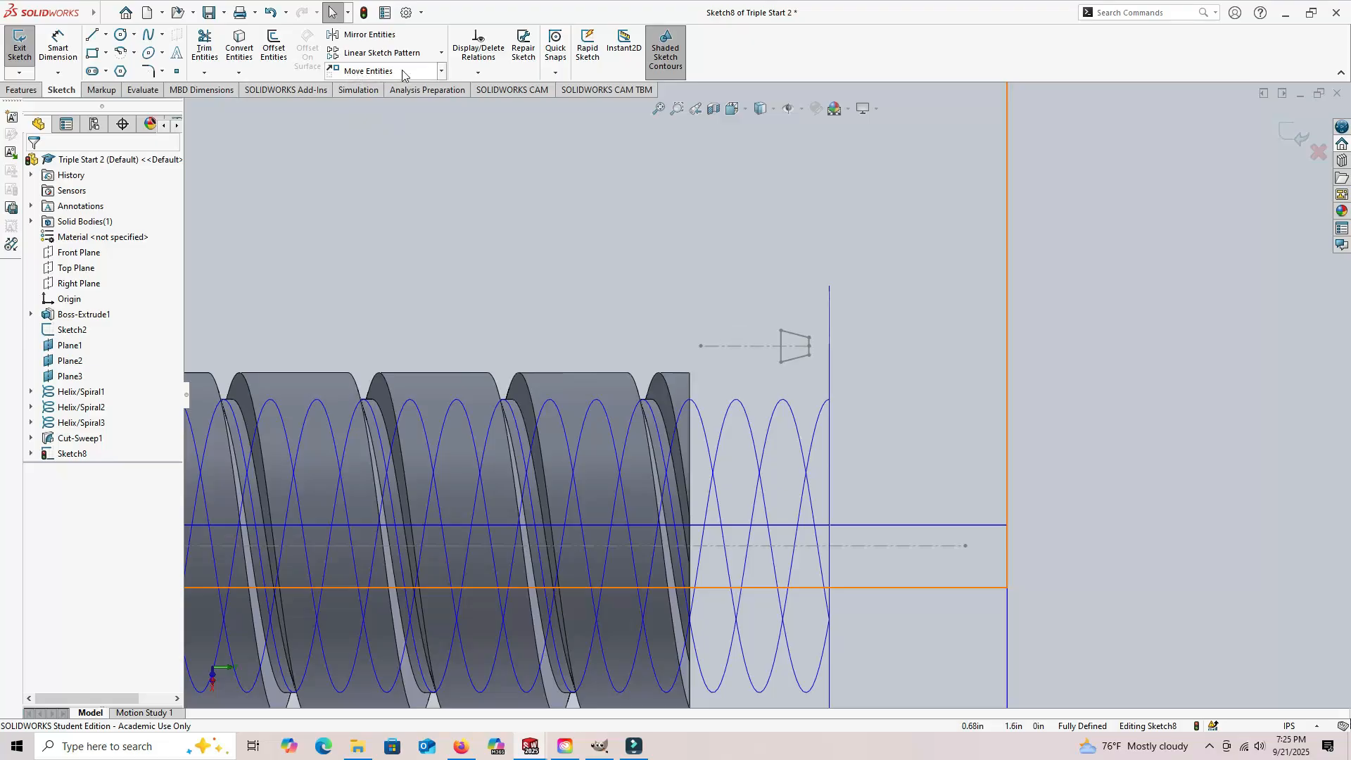
left_click(442, 71)
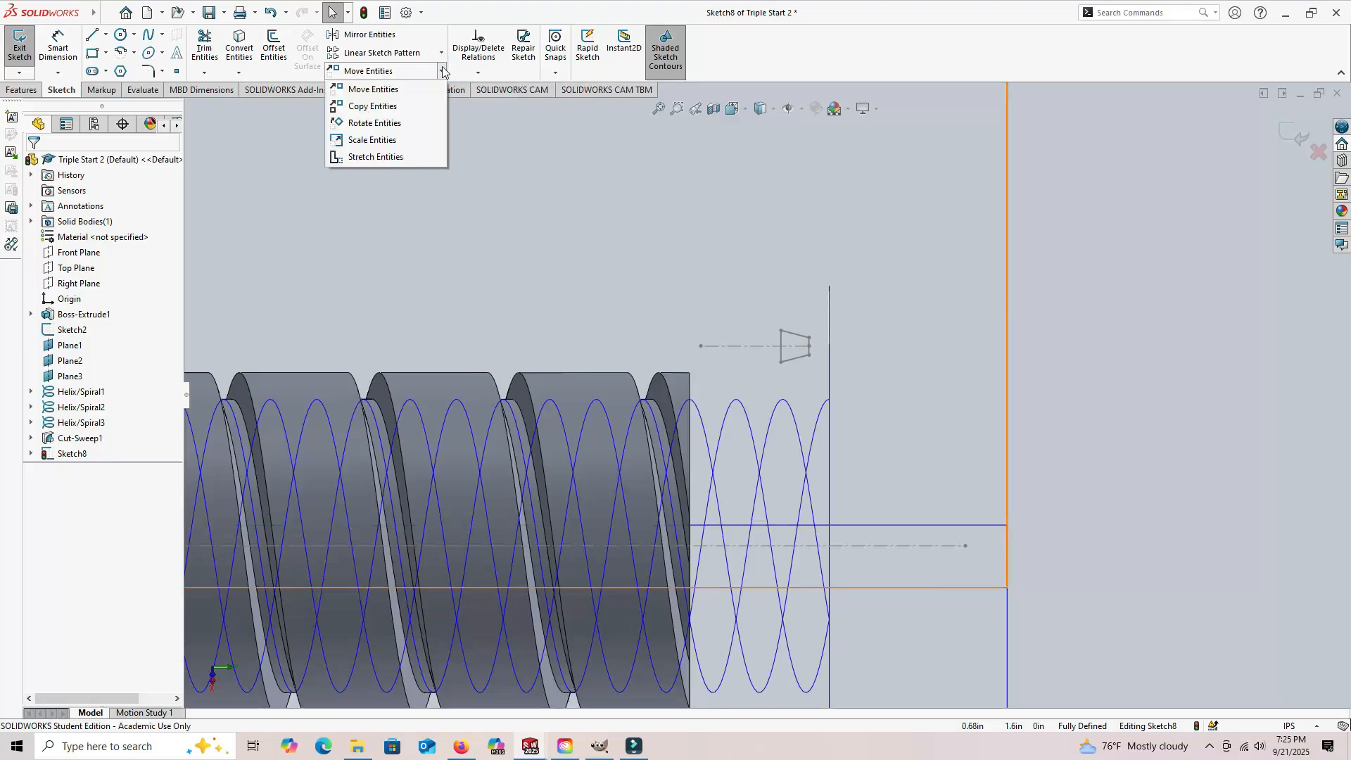
left_click(376, 124)
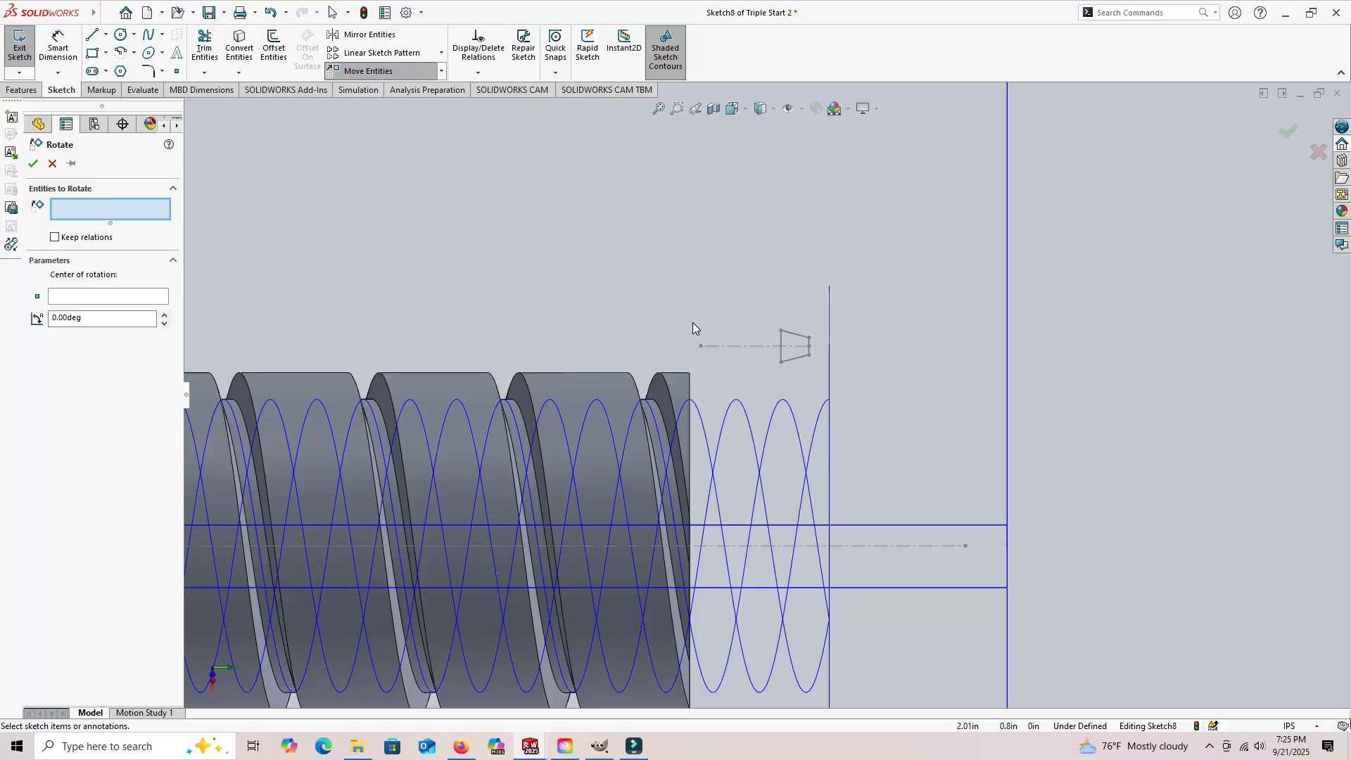
mouse_move(693, 322)
left_mouse_down()
mouse_move(712, 349)
mouse_move(808, 365)
left_mouse_up()
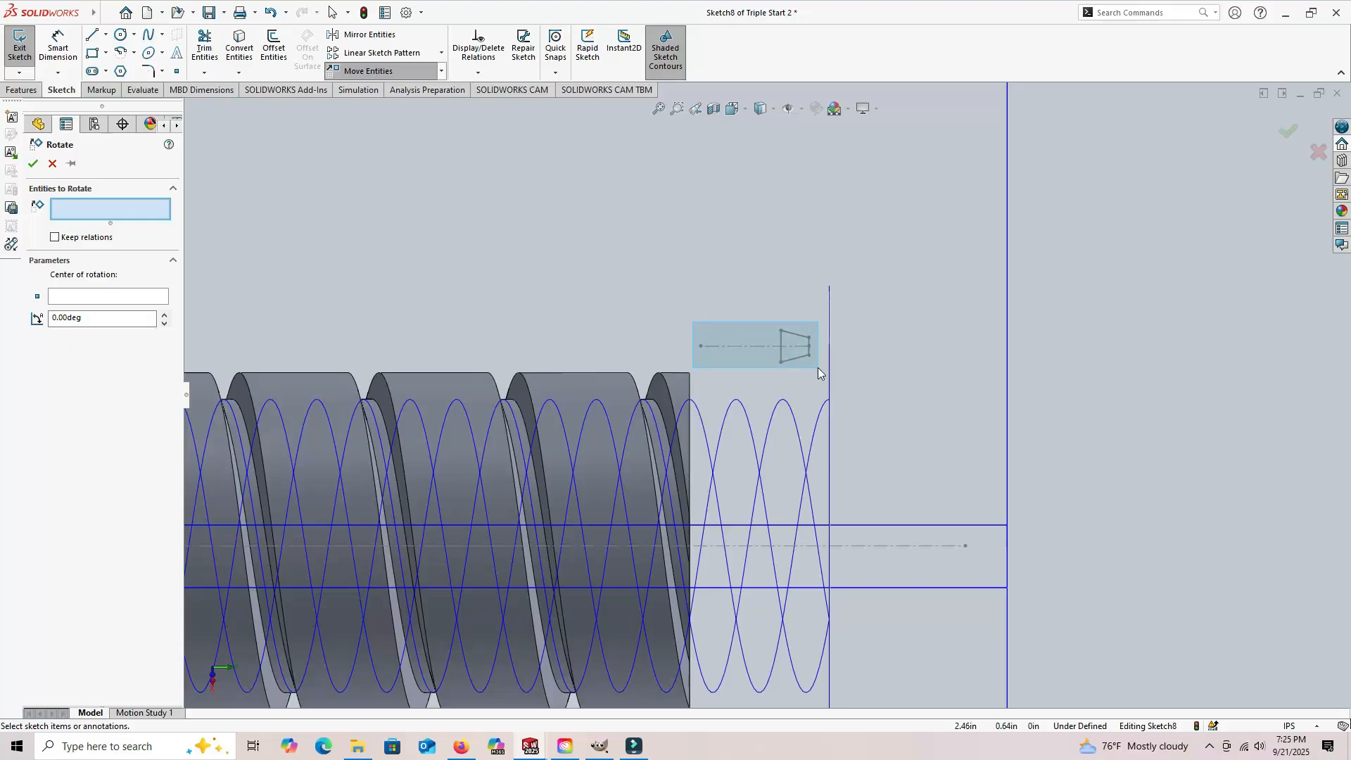
left_click_drag(819, 373, 819, 373)
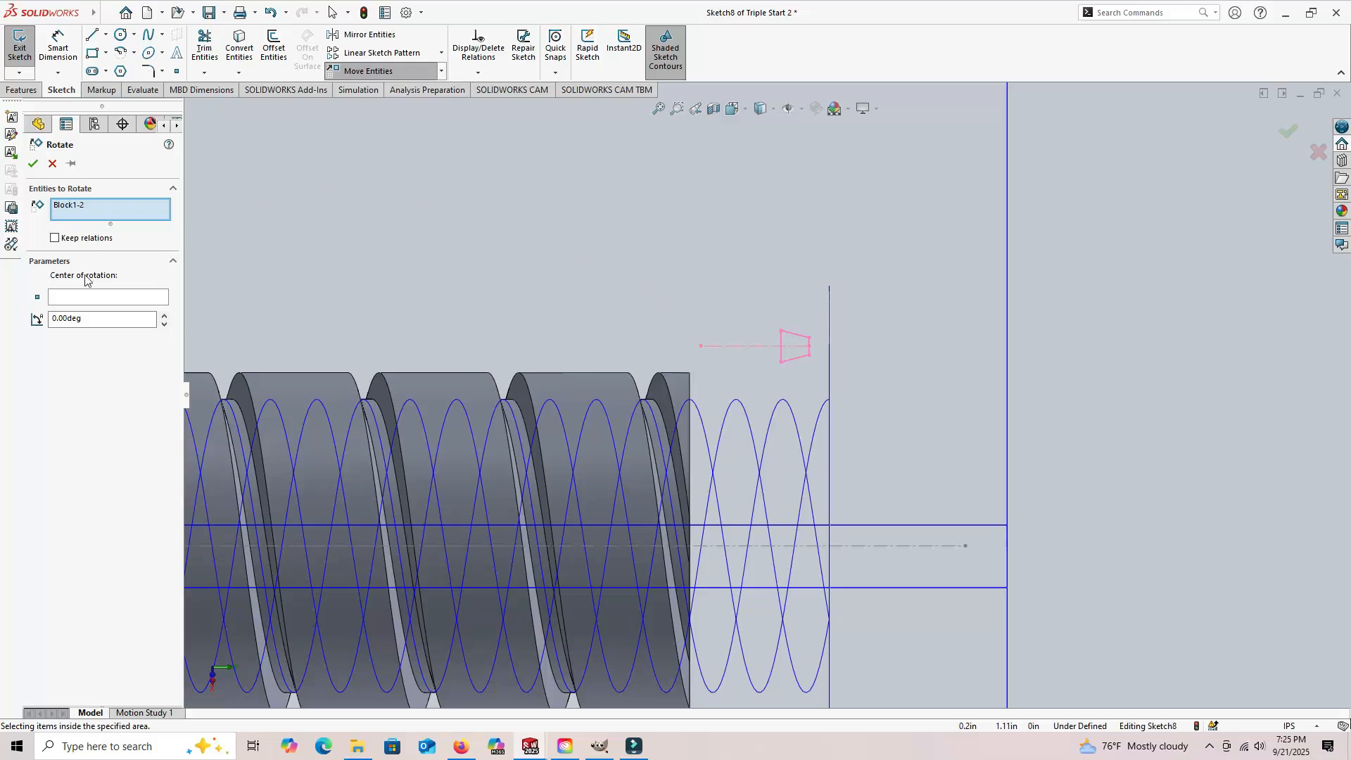
left_click(88, 298)
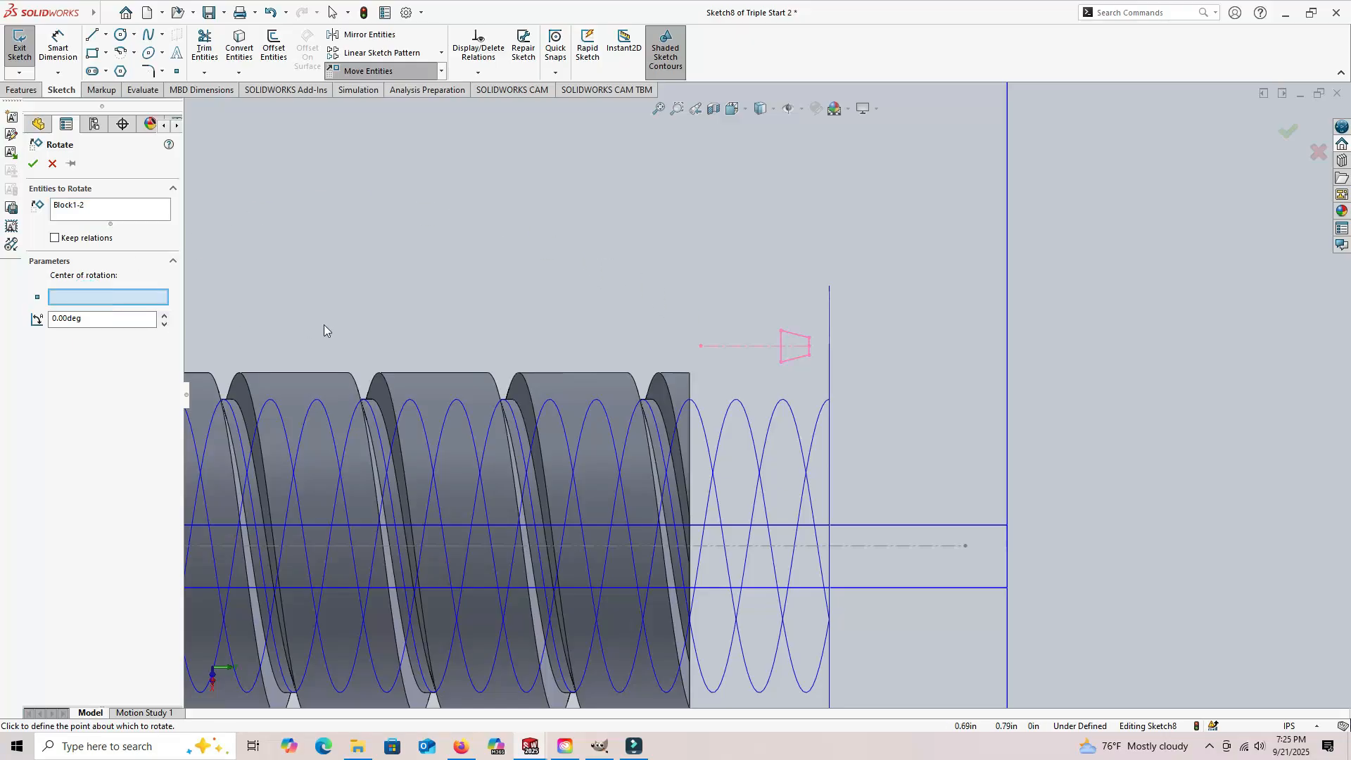
left_click(809, 346)
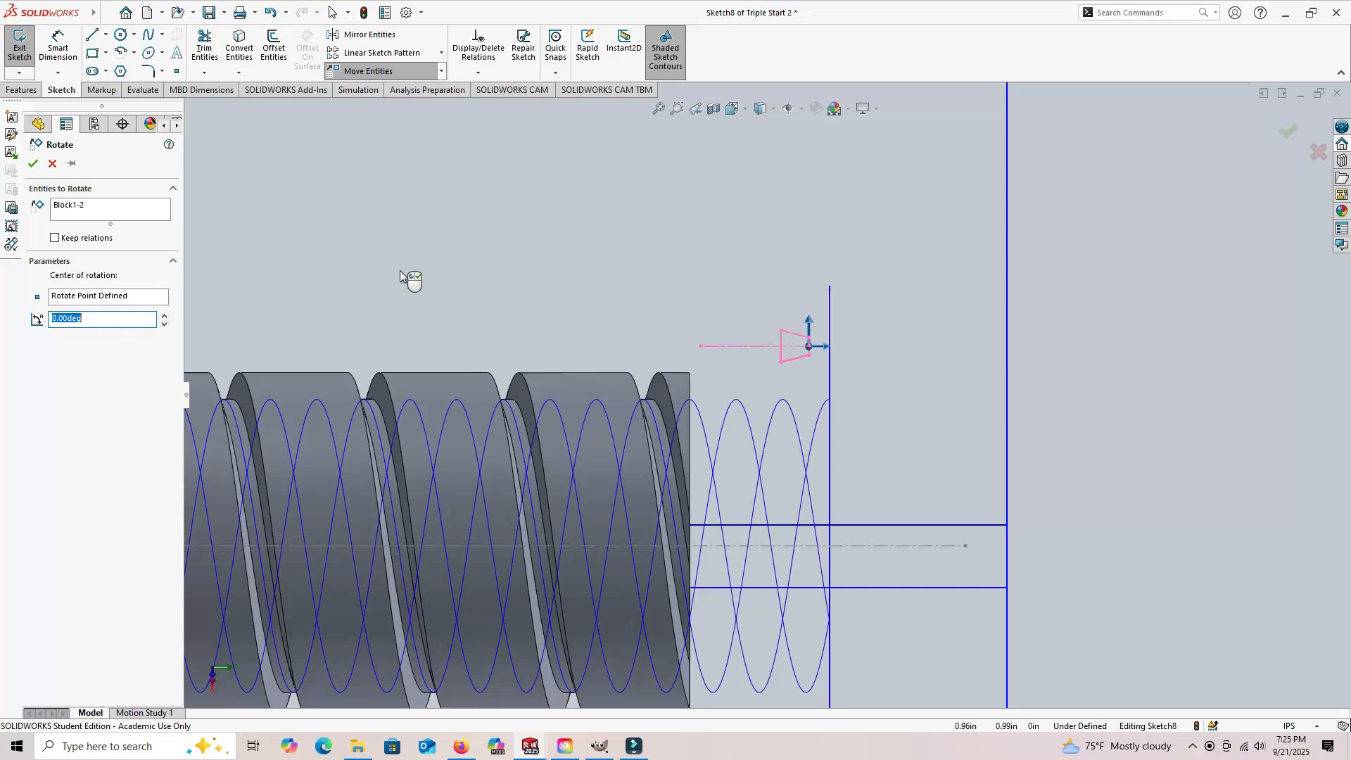
type("90")
key("Return")
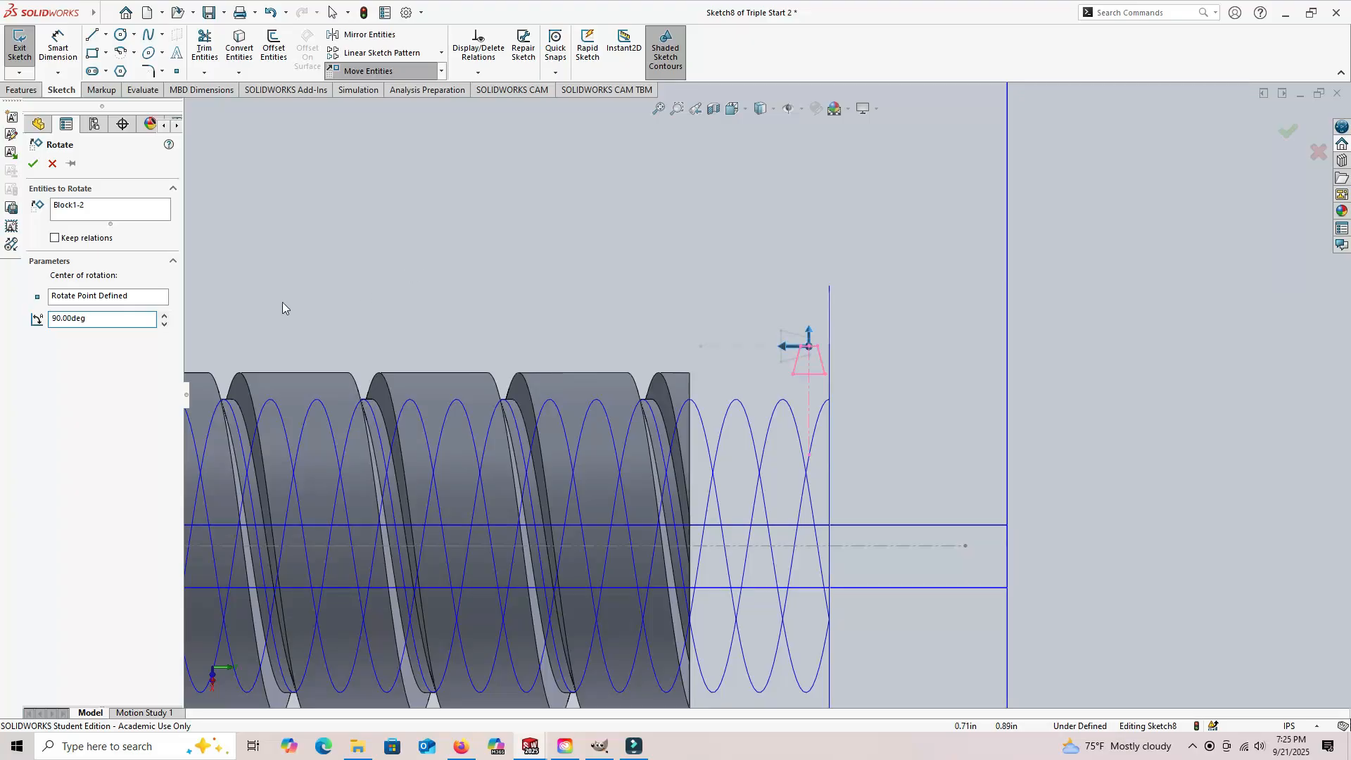
double_click(98, 317)
key("Return")
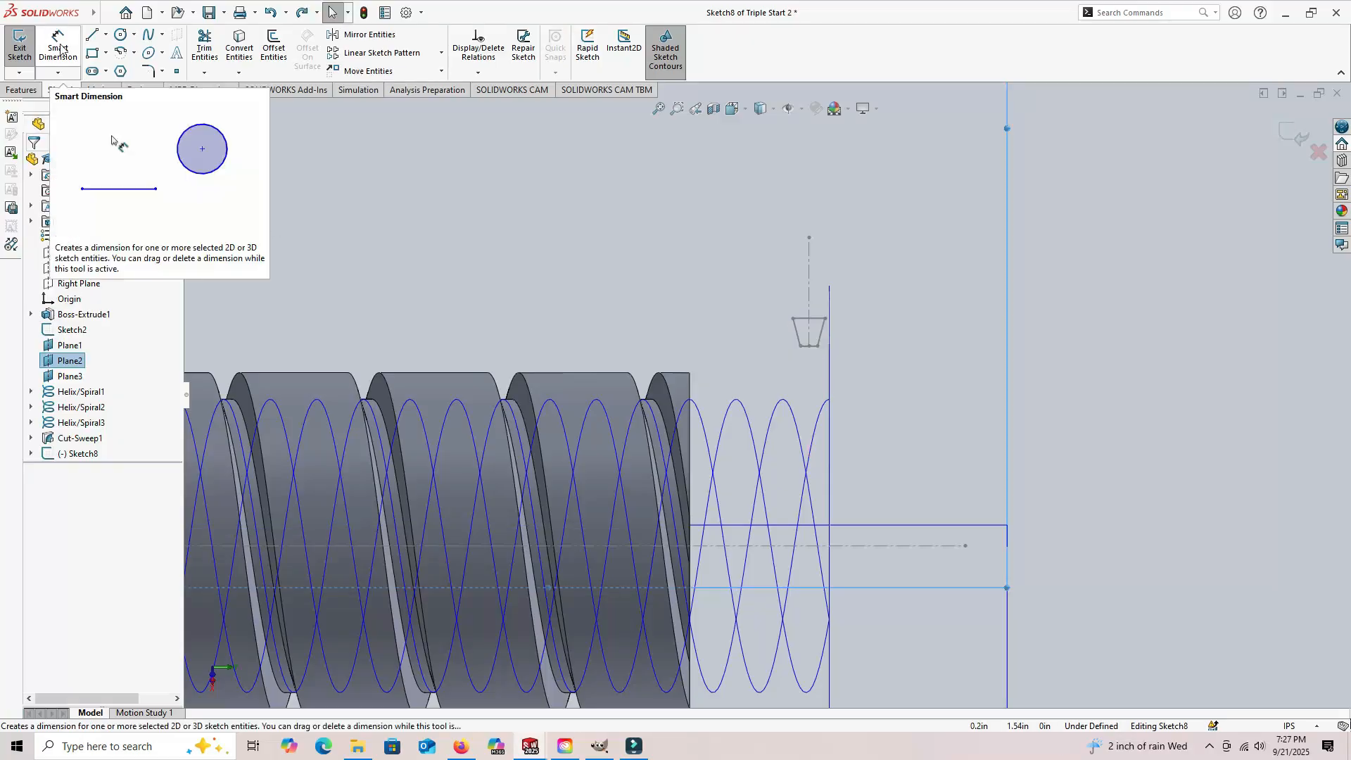
Step: Dimension the distance from the cylinder's end edge to the block's centerline as 0.5 in
left_click(60, 47)
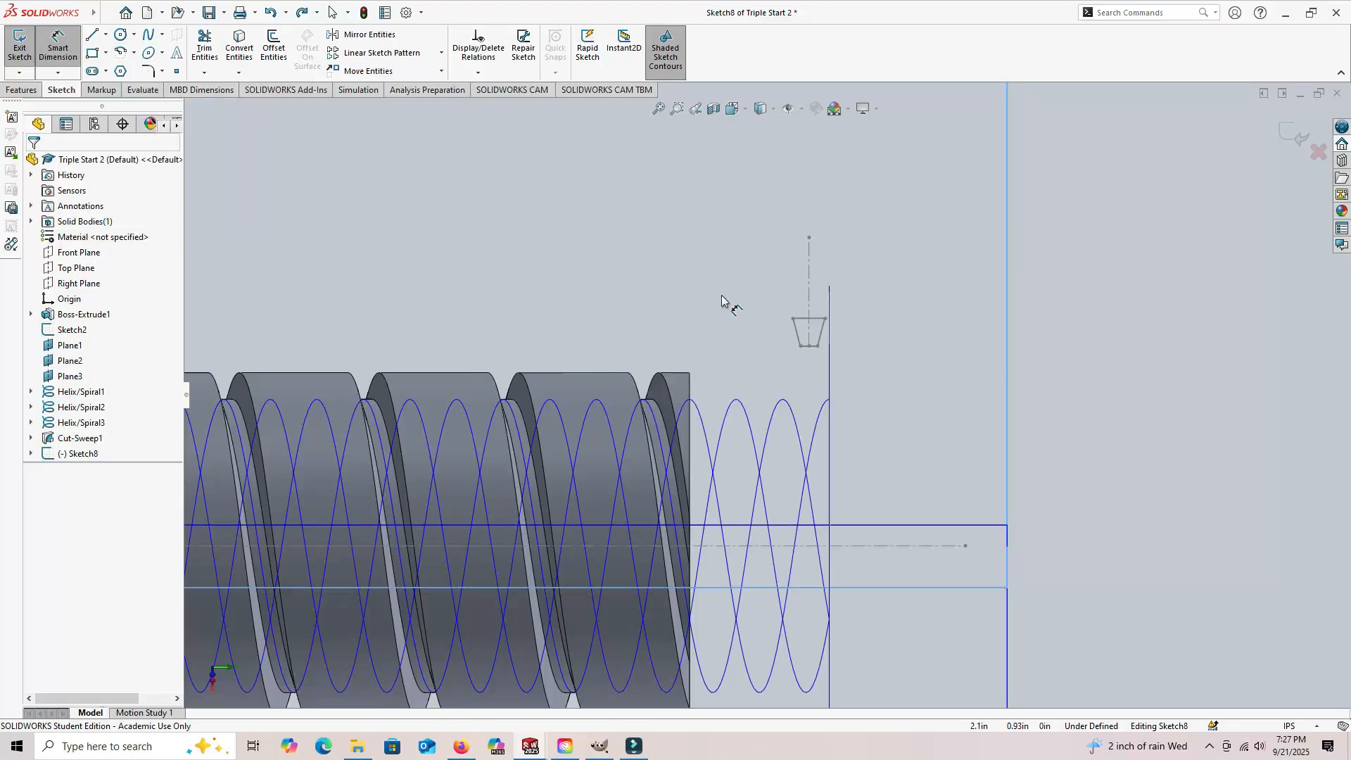
left_click(691, 387)
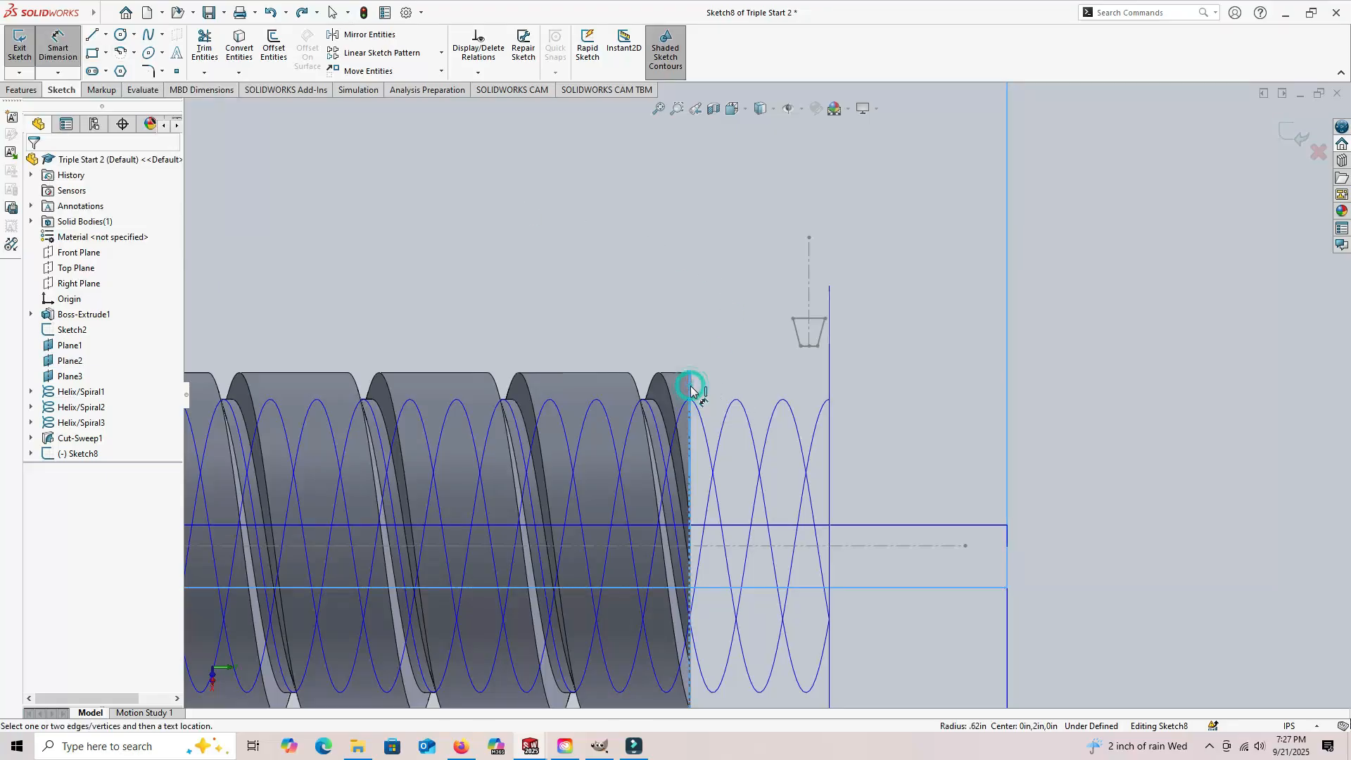
left_click(809, 290)
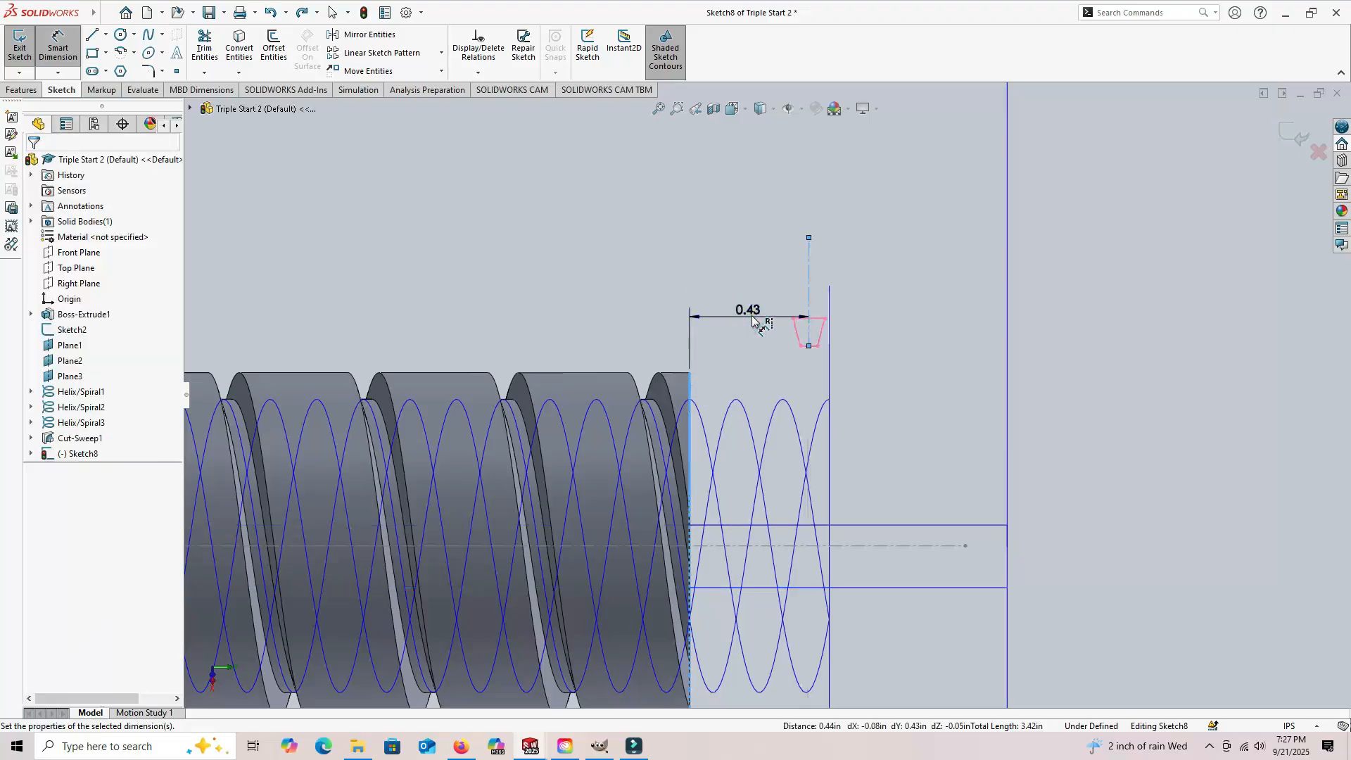
left_click(754, 314)
type(".5")
key("Return")
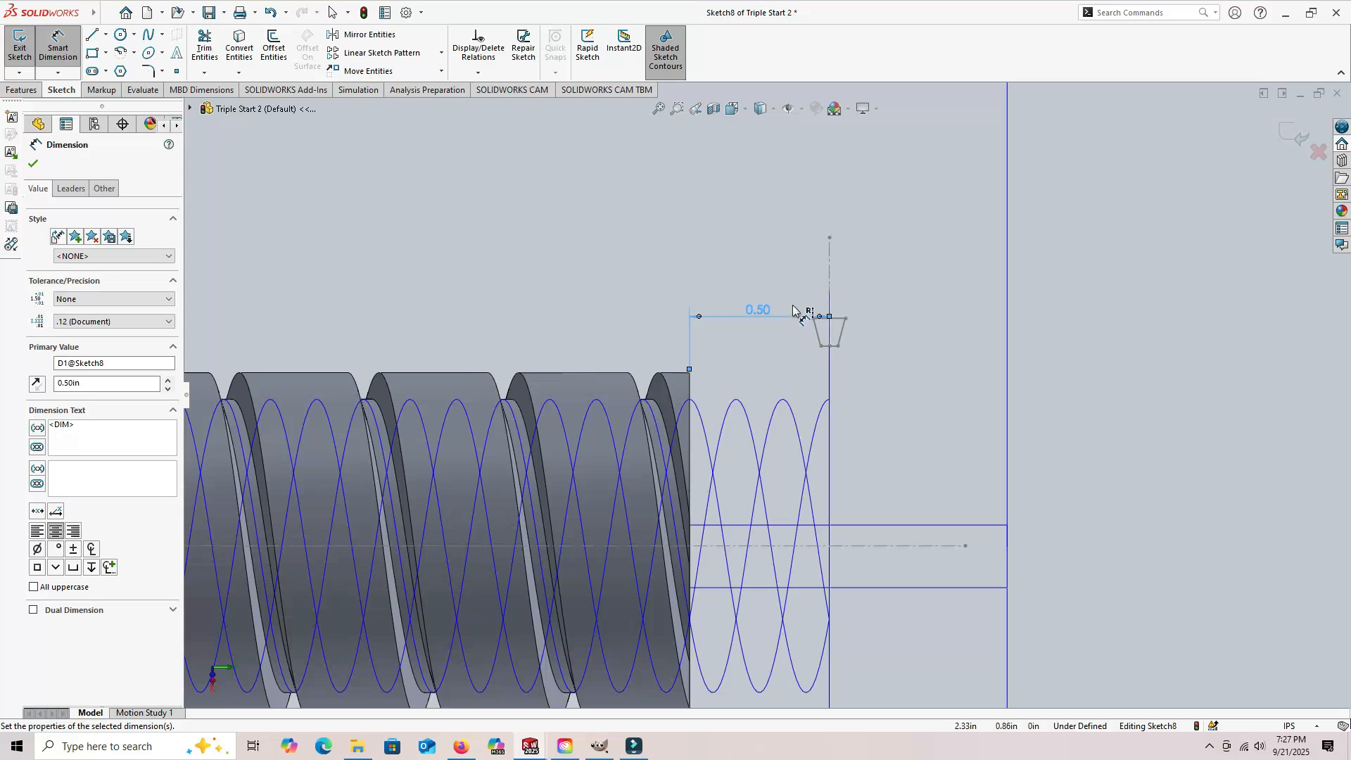
Step: Dimension the distance from the trapezoid's short side to the cylinder's axis as 1.05/2 in, and exit the sketch
scroll(841, 357, "down", 3)
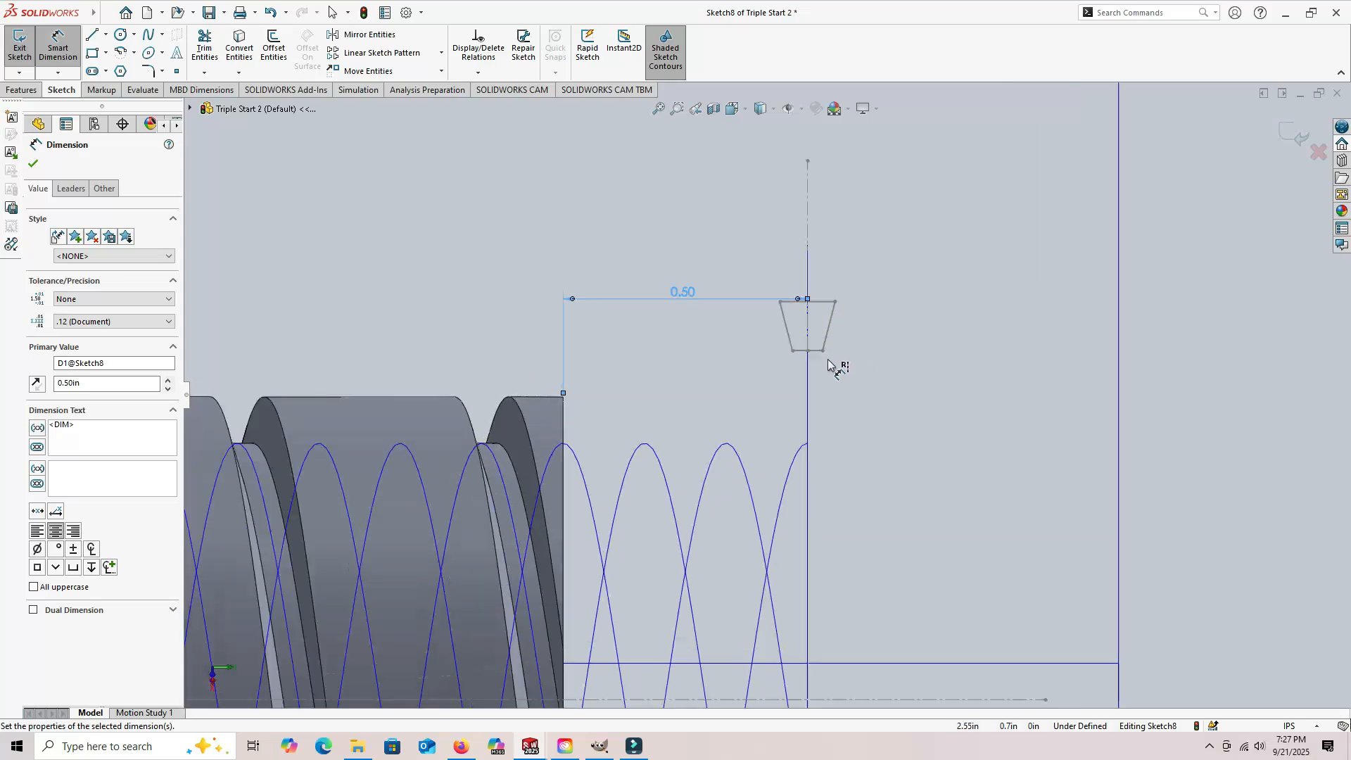
left_click(816, 352)
left_click(809, 362)
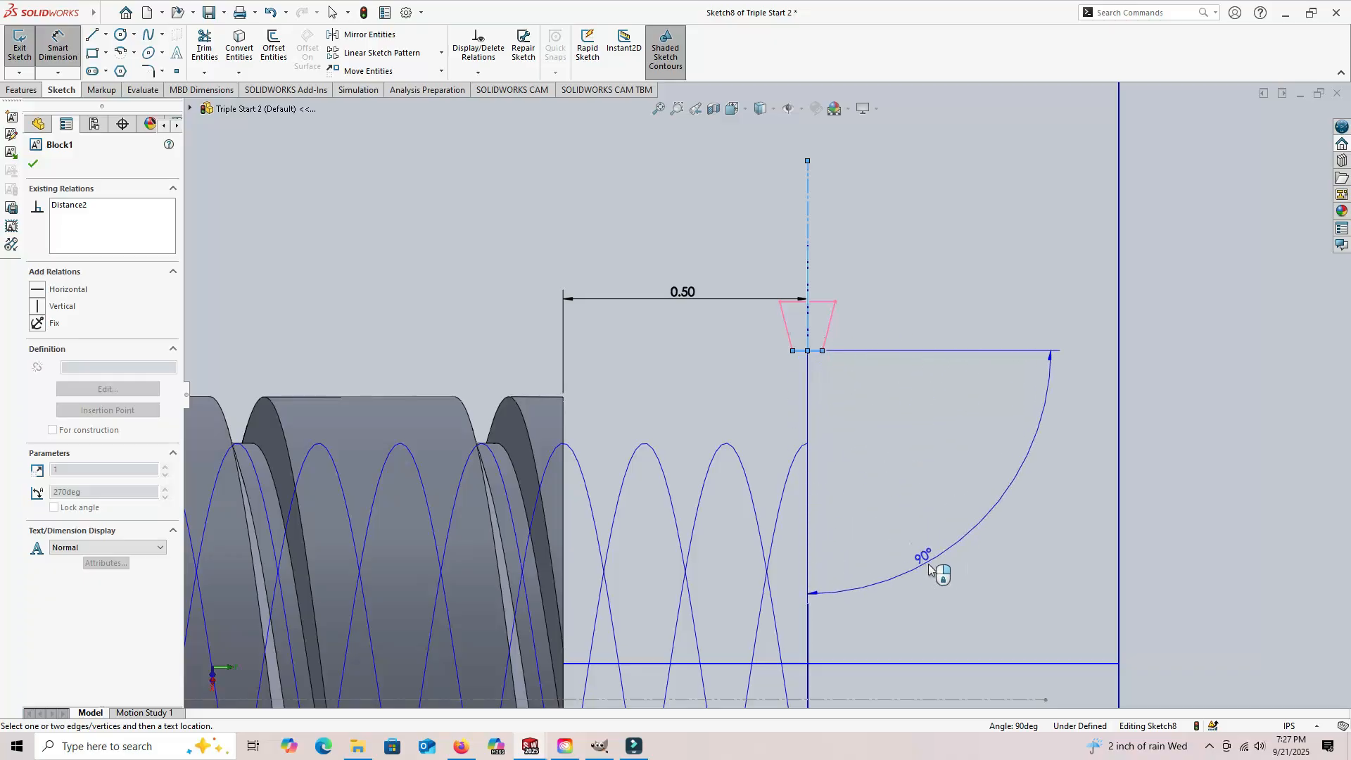
scroll(971, 546, "down", 3)
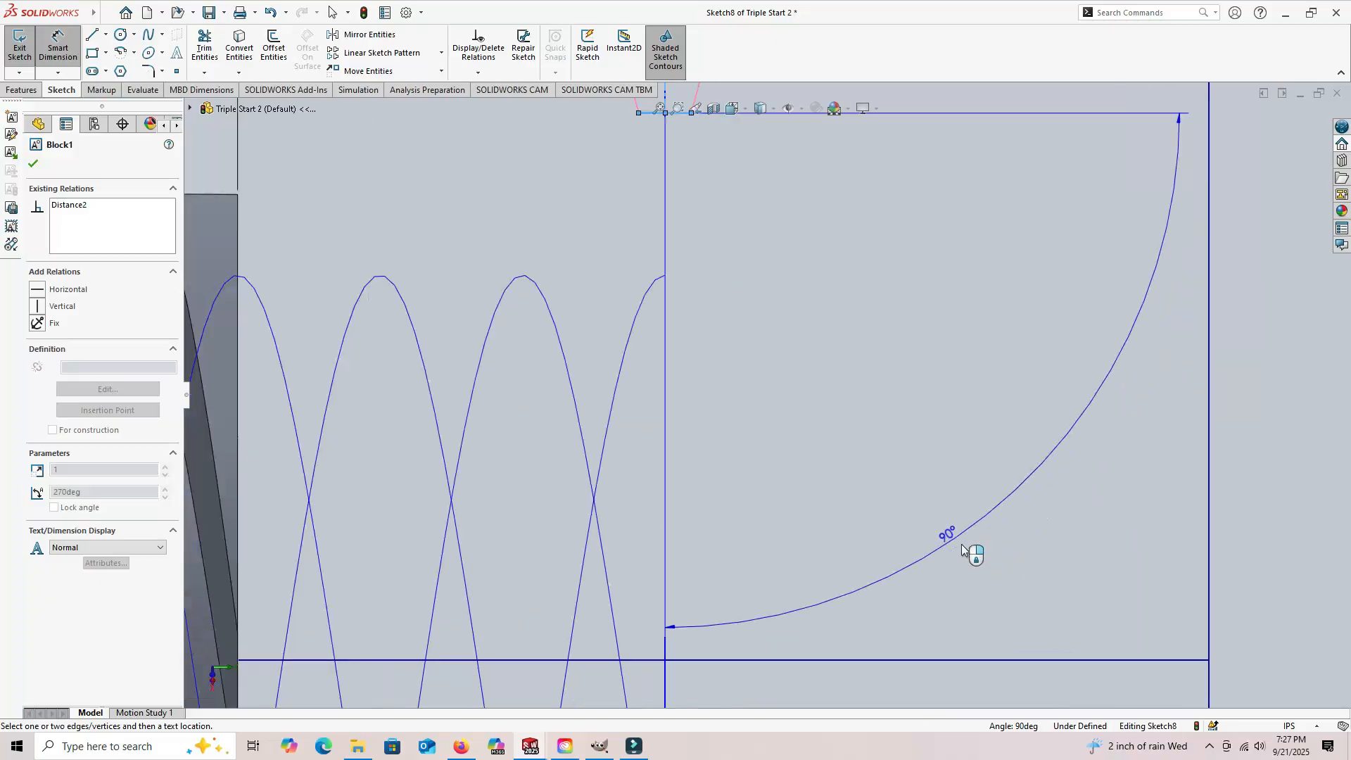
scroll(939, 551, "up", 4)
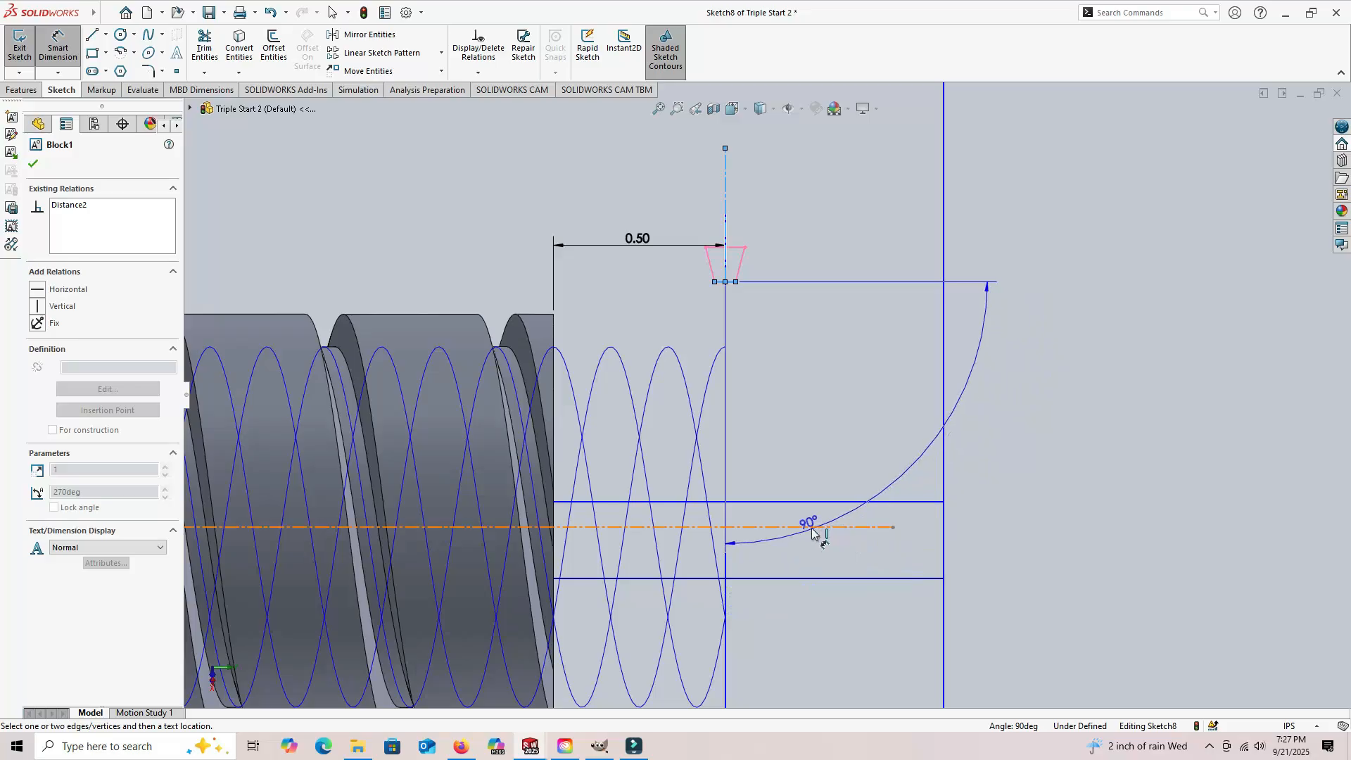
left_click(810, 527)
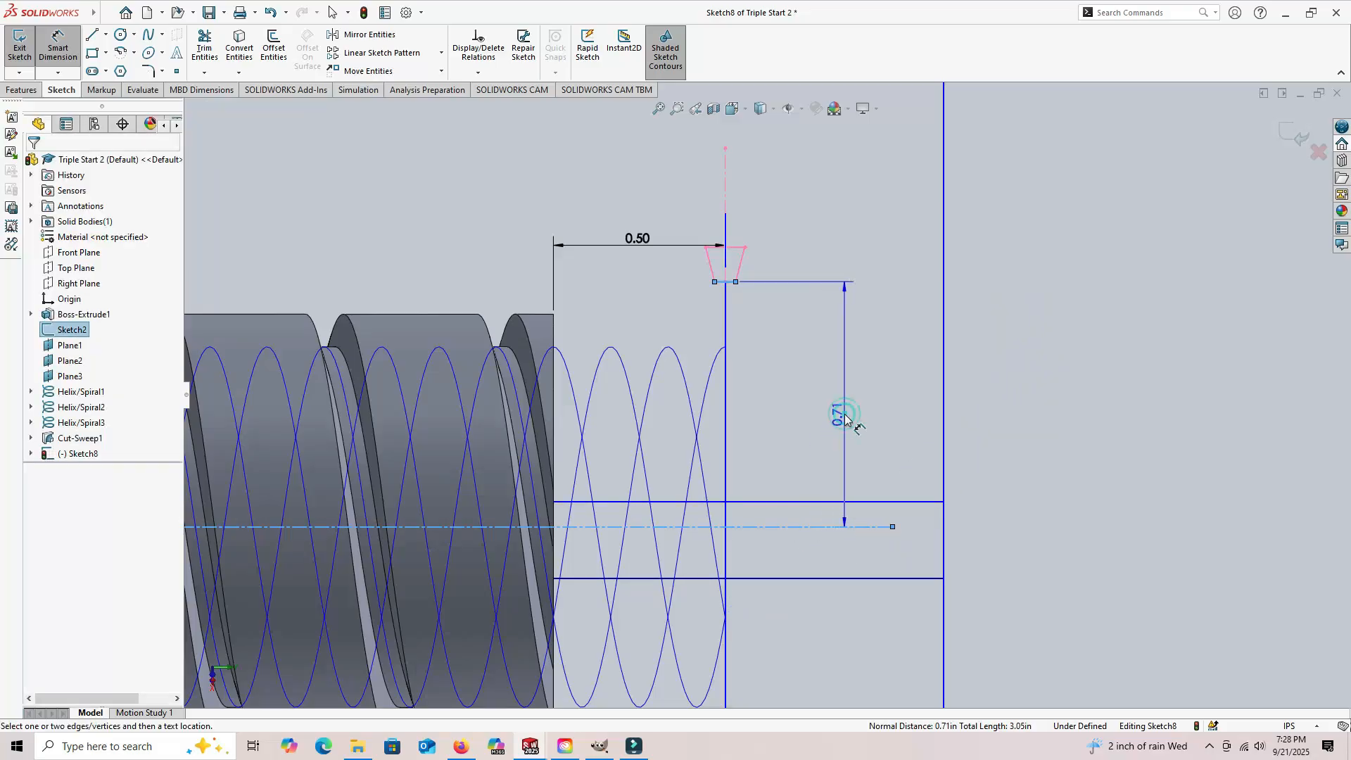
left_click(845, 419)
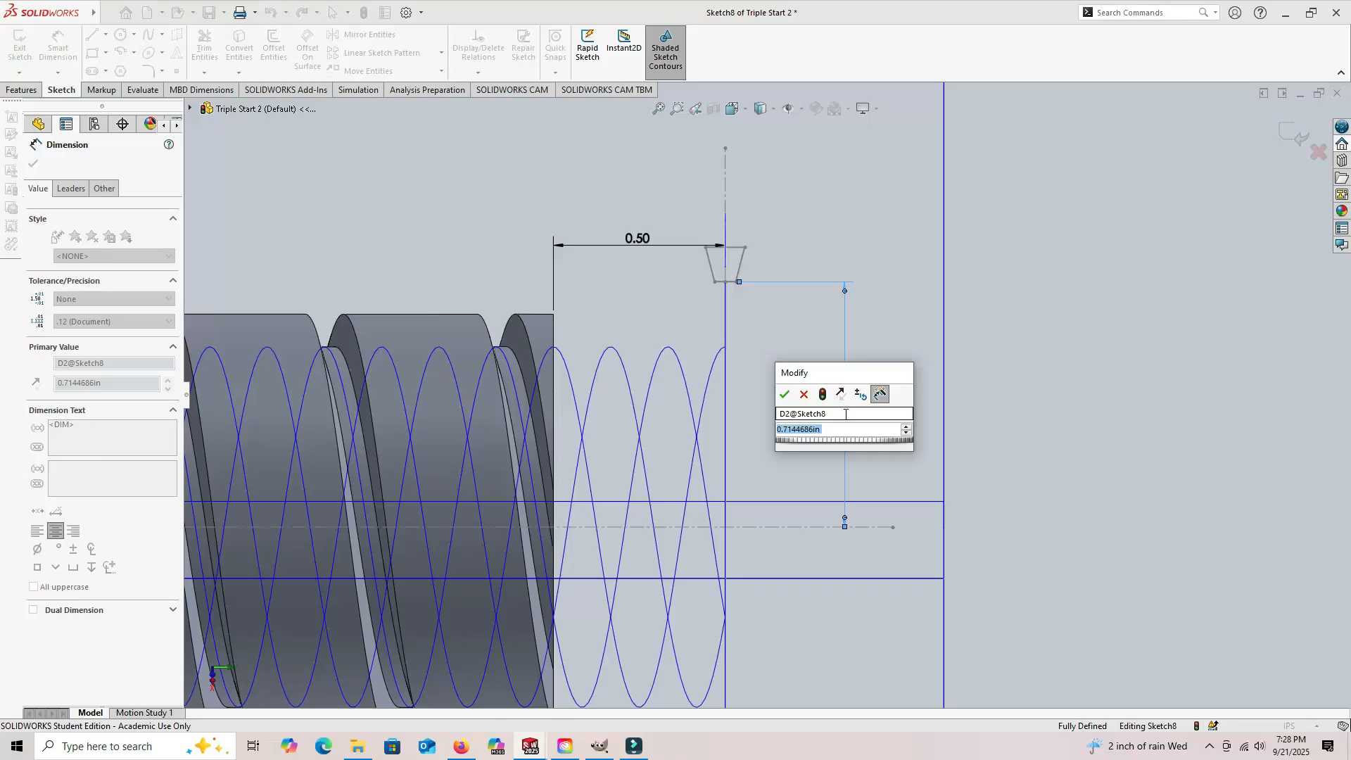
type("1.05/2")
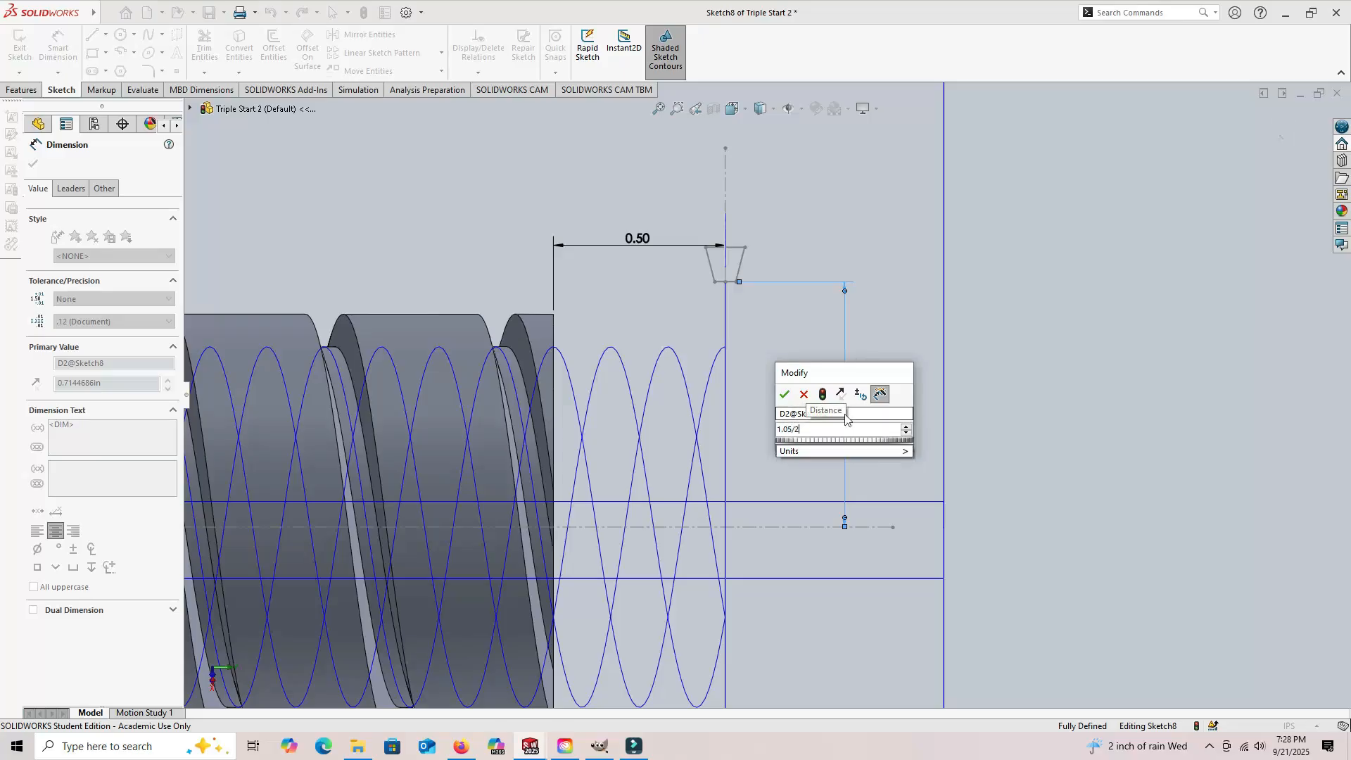
key("Return")
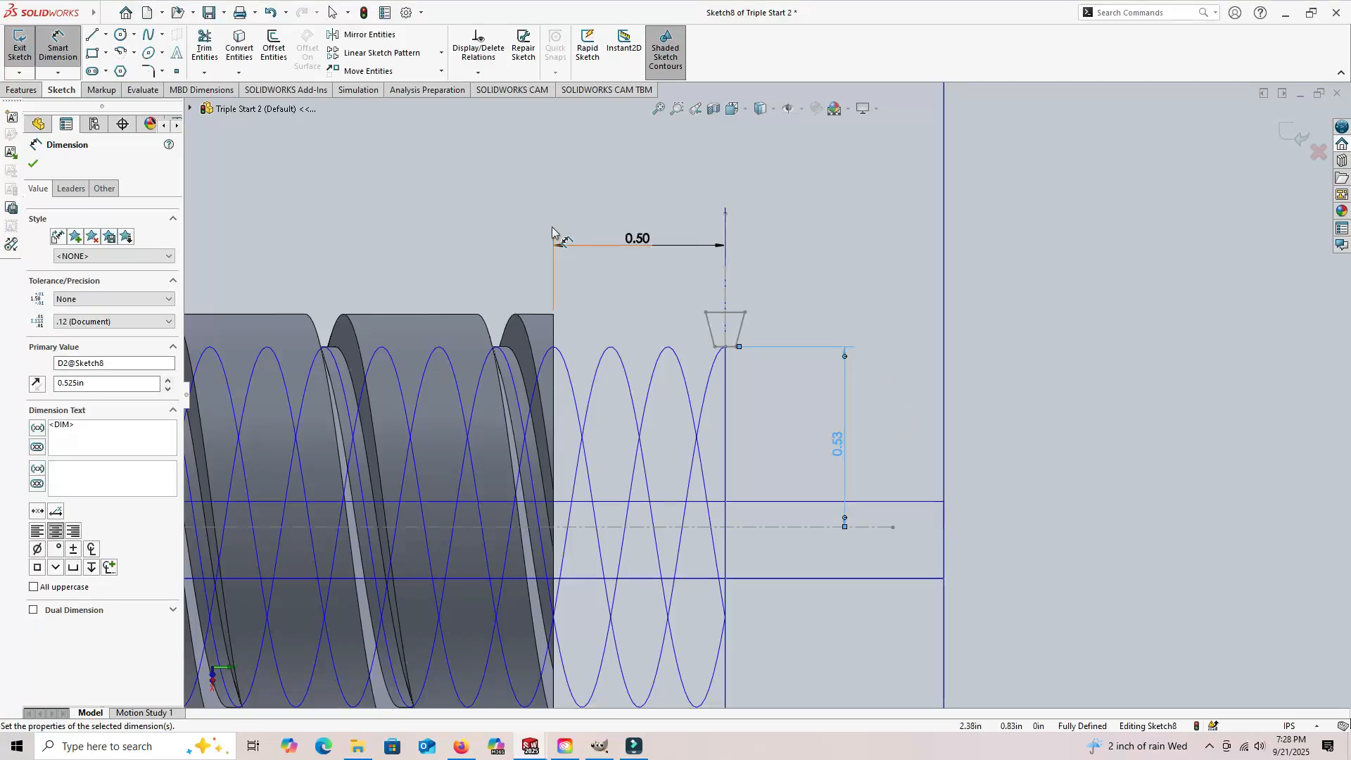
left_click(58, 46)
left_click(21, 50)
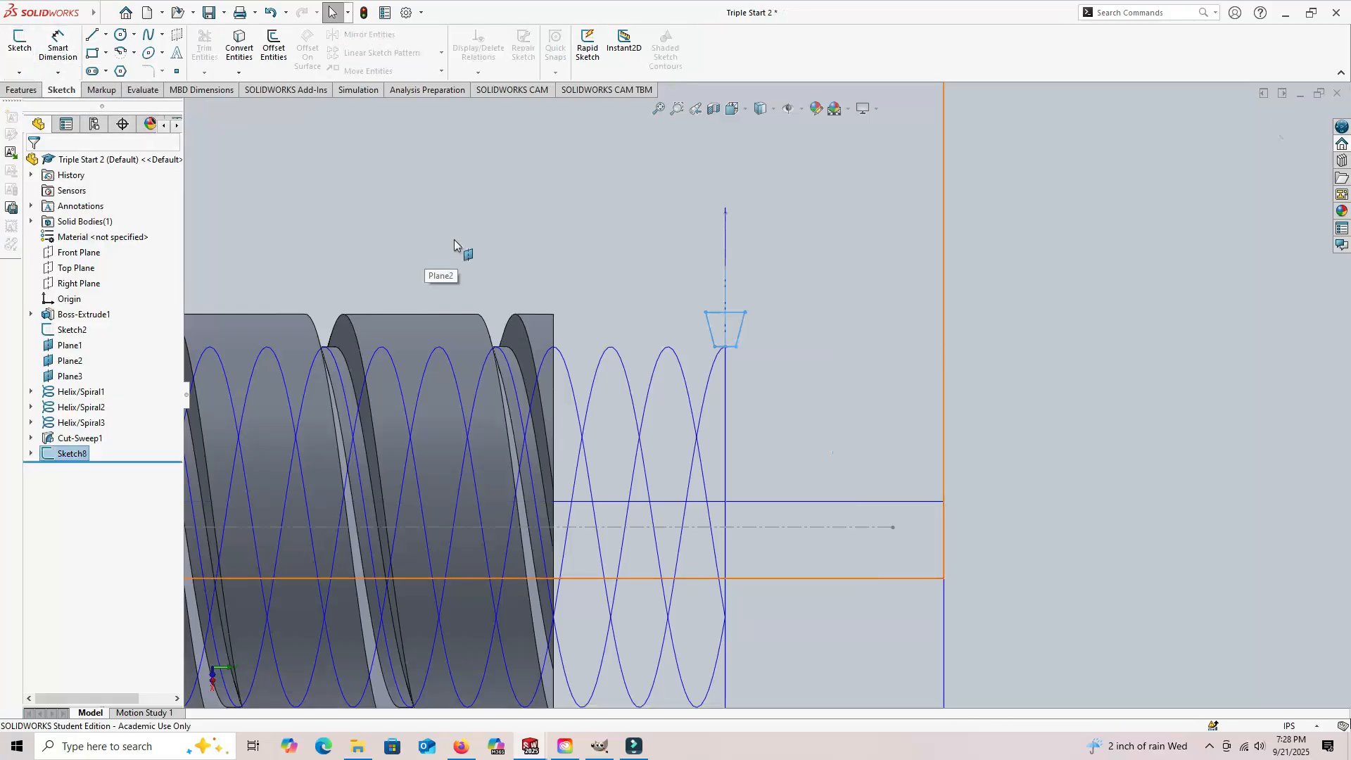
Step: Create a swept cut using the trapezoid profile in Sketch8 and Helix/Spiral1 as the path
left_click(385, 168)
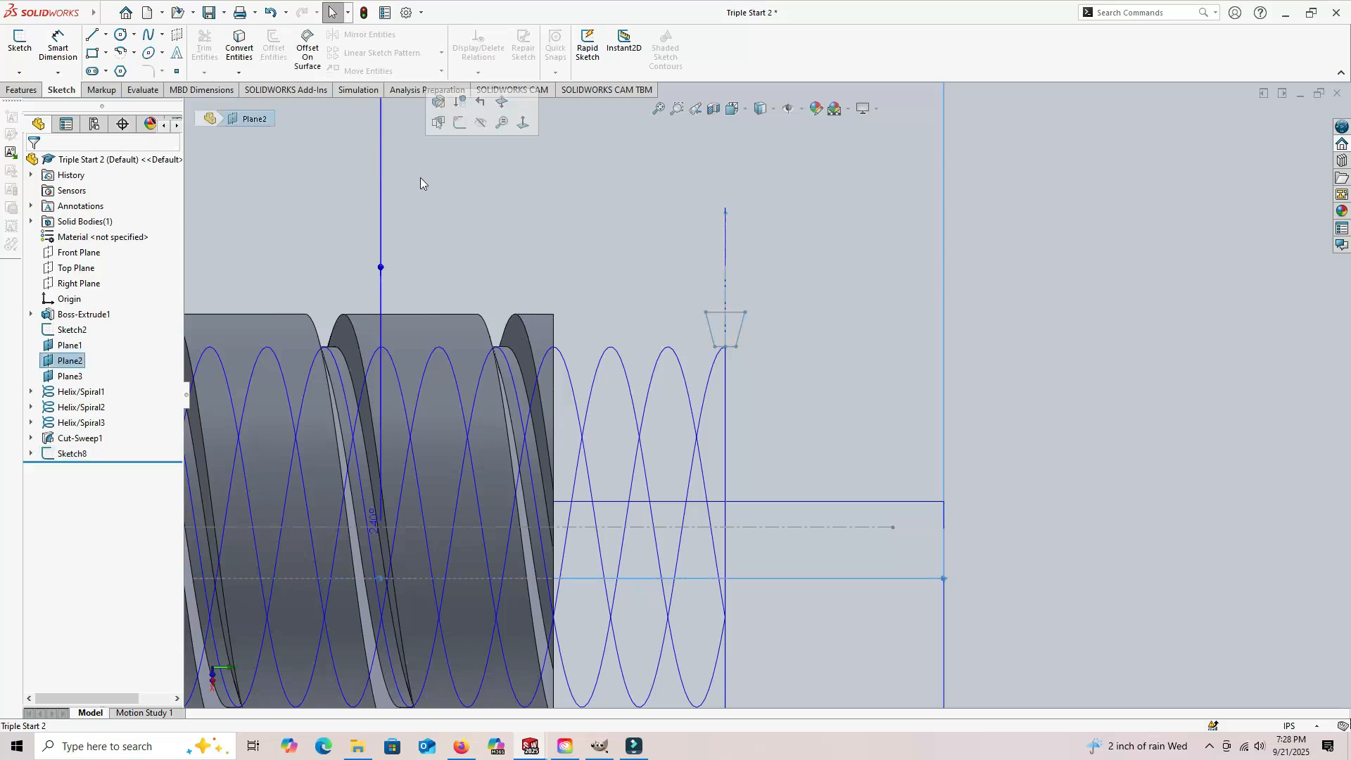
left_click(1029, 246)
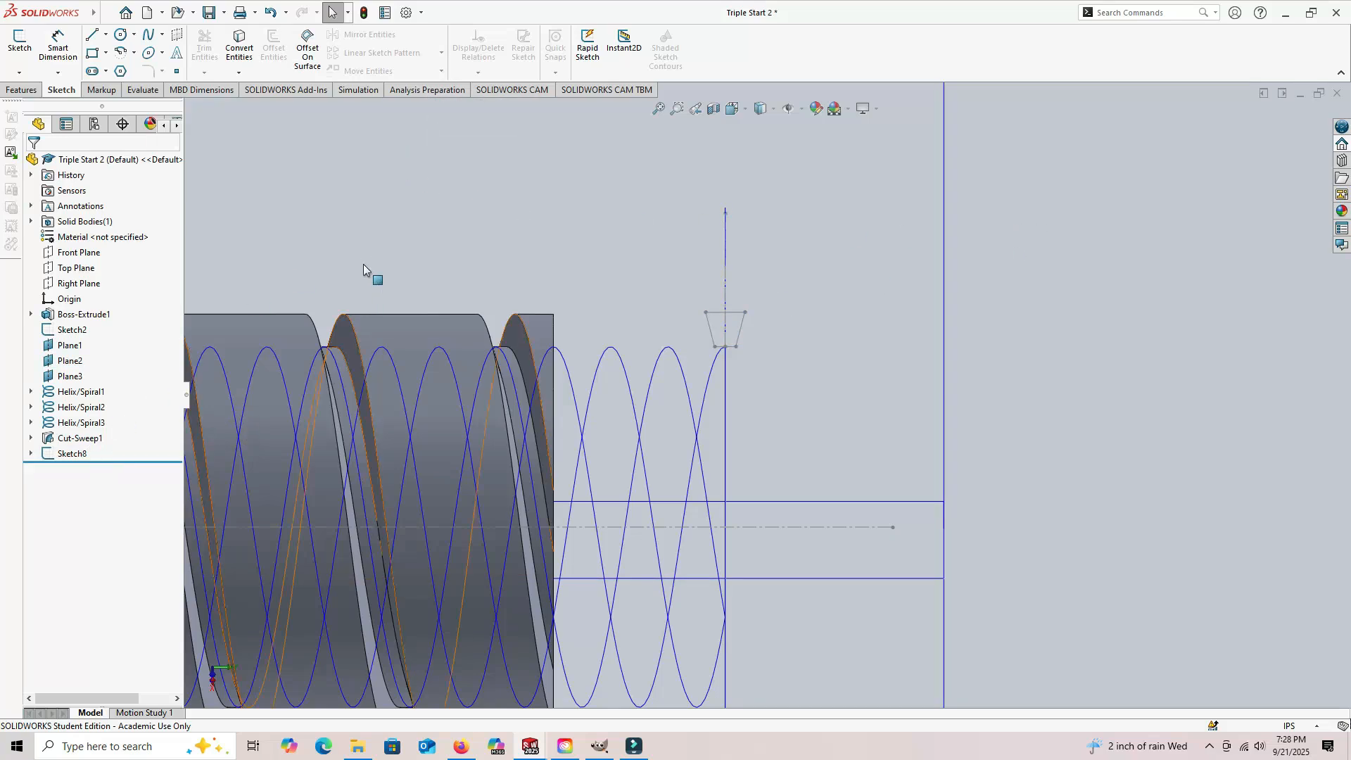
left_click(21, 91)
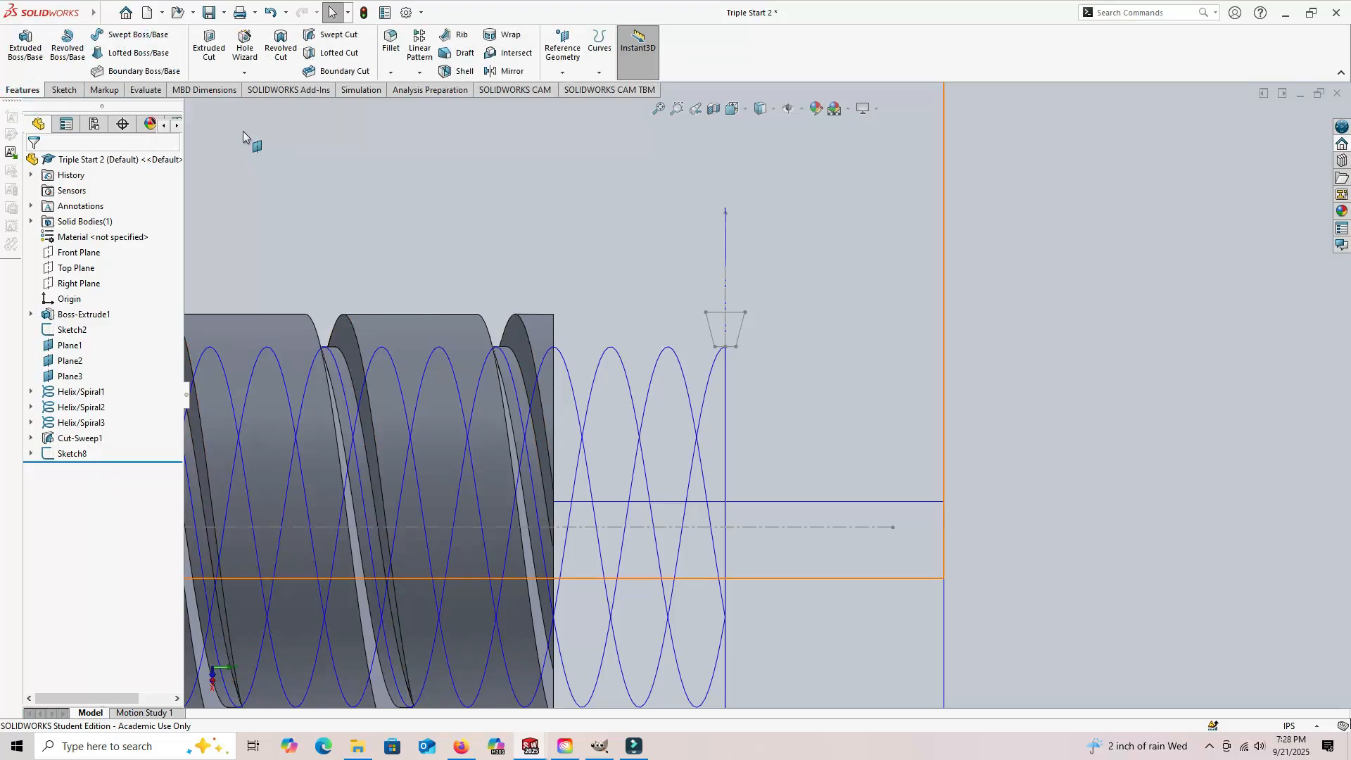
left_click(336, 33)
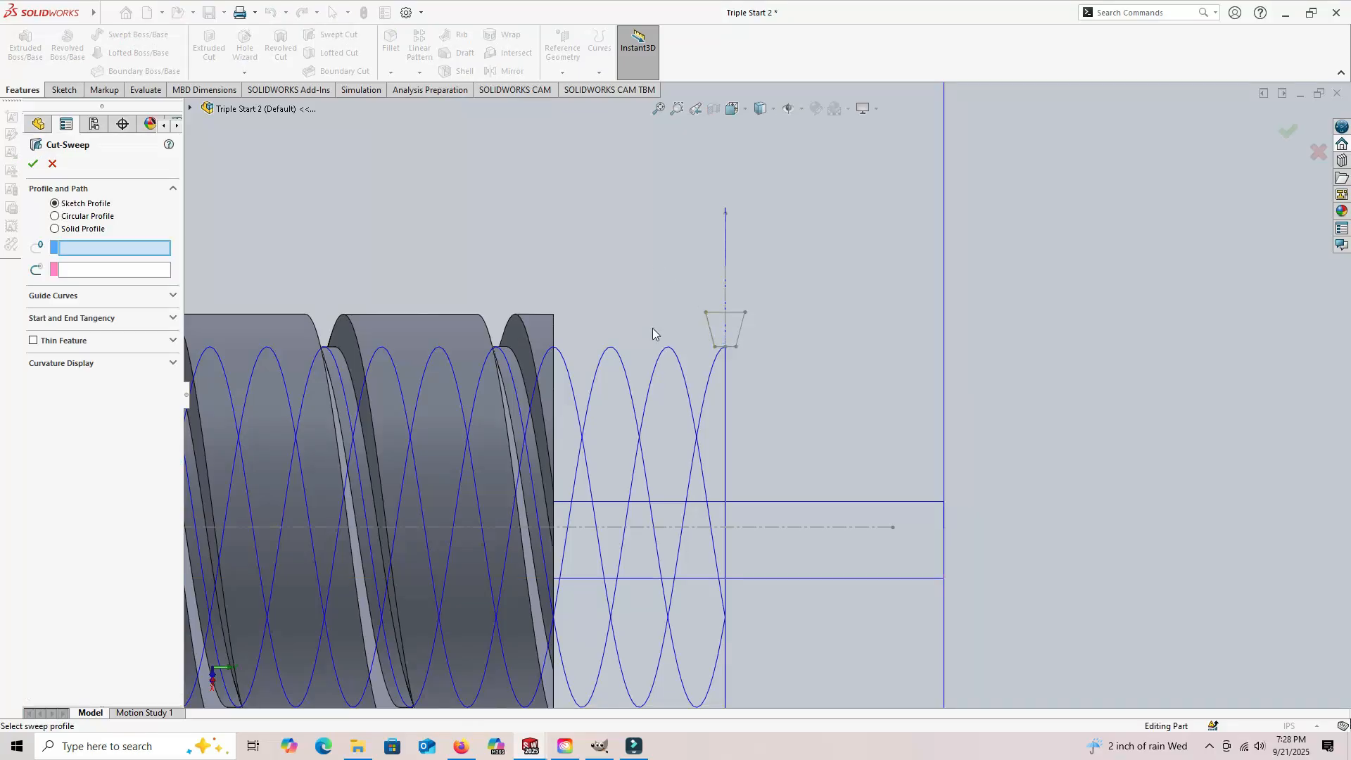
left_click(40, 125)
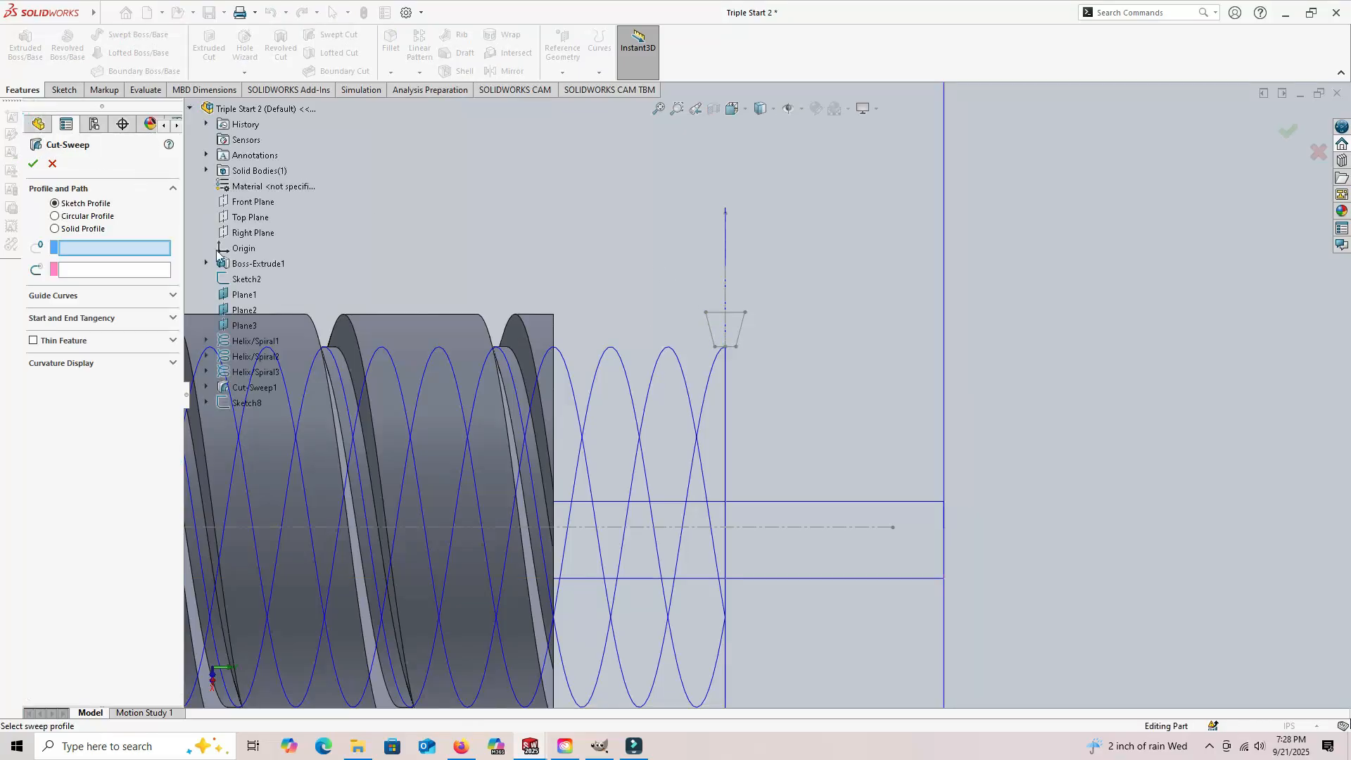
left_click(251, 404)
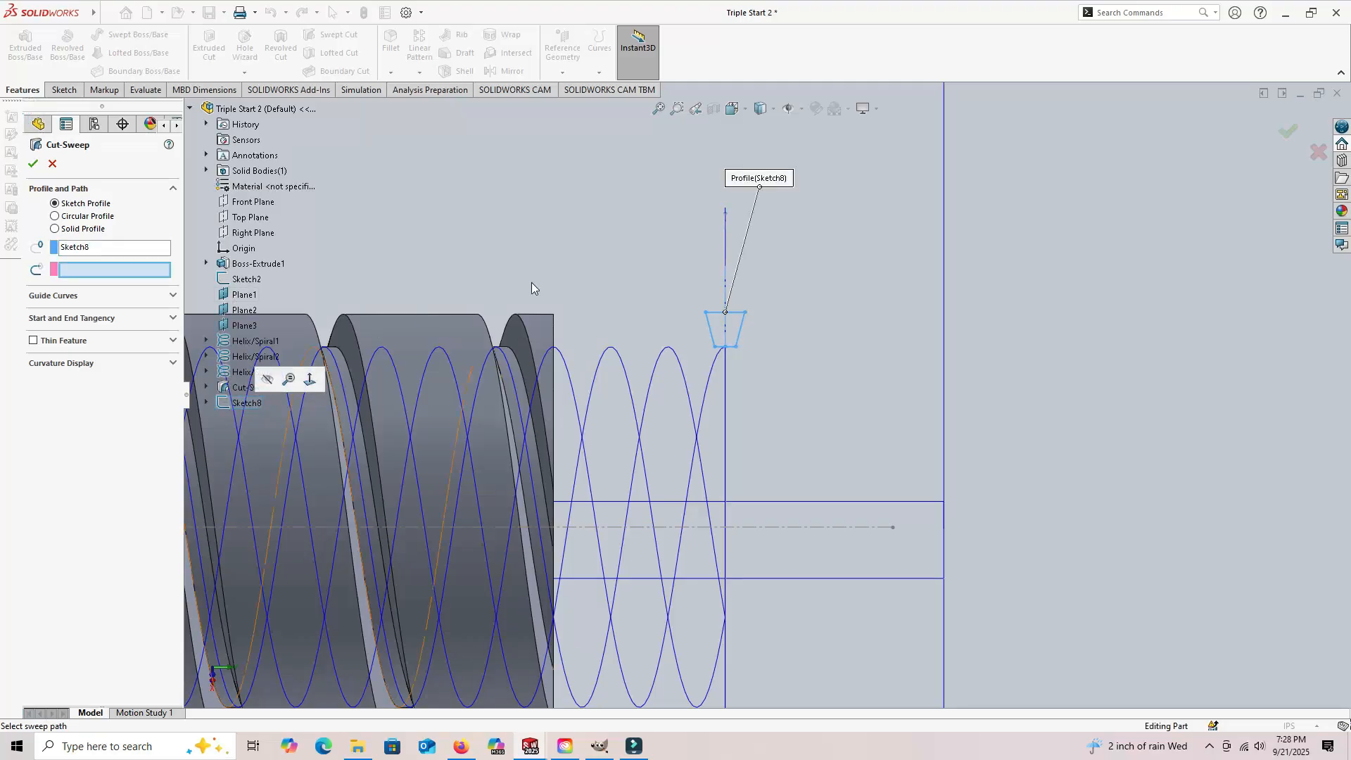
left_click(715, 365)
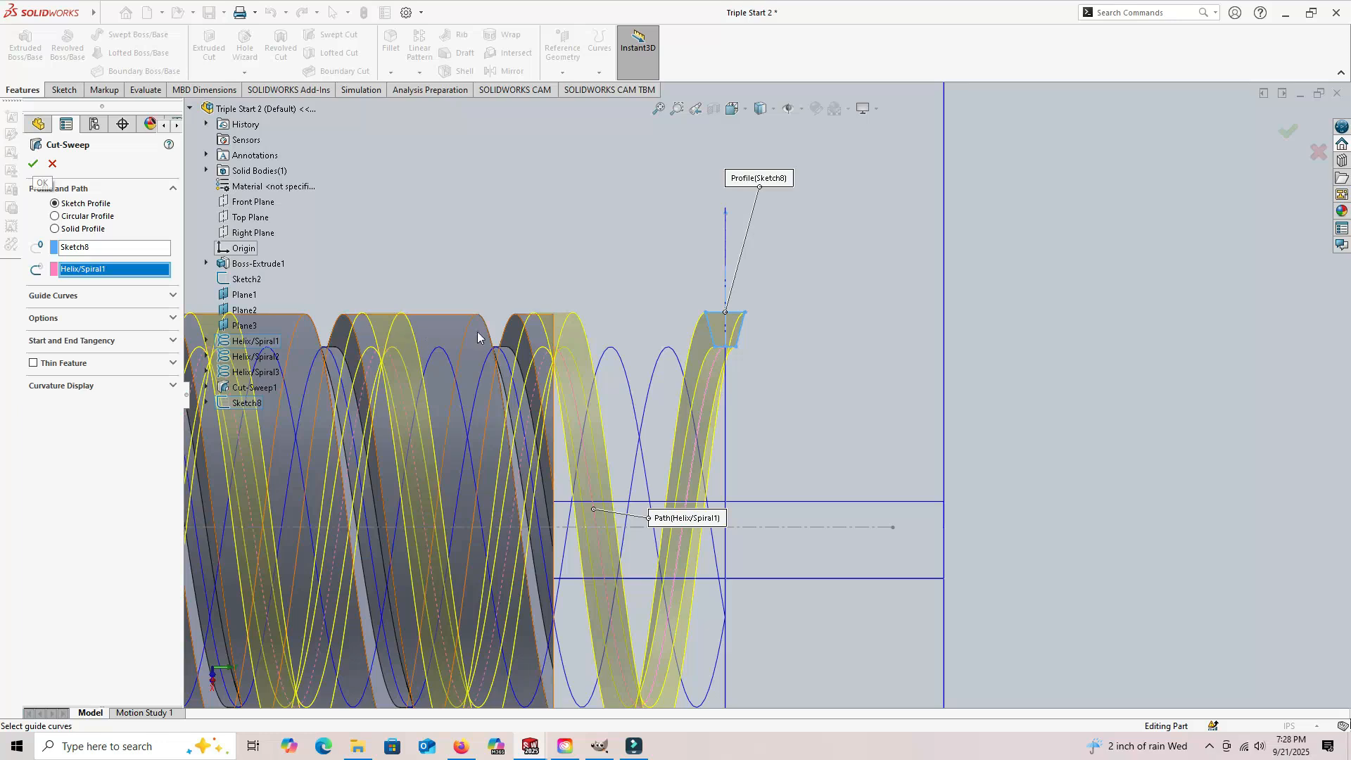
left_click(32, 165)
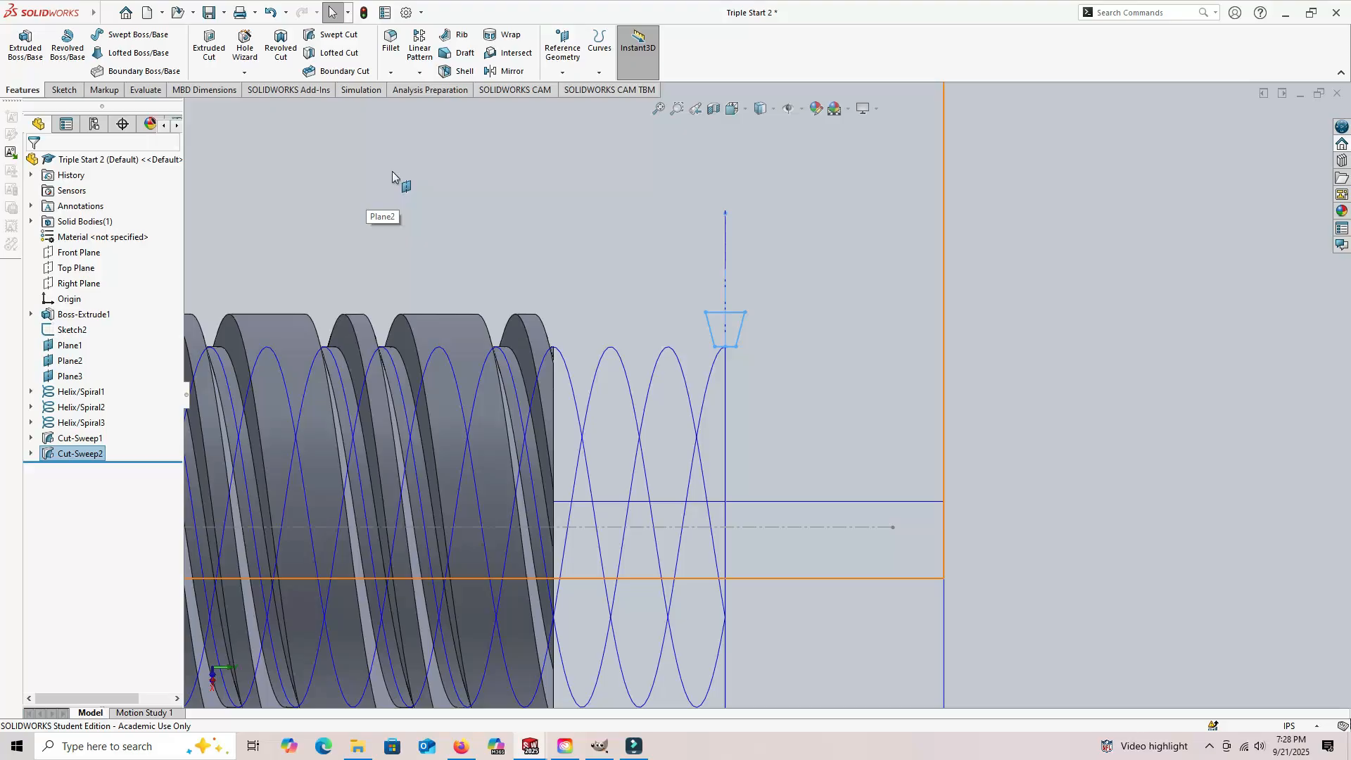
Step: Start a new sketch on Plane3
middle_click_drag(392, 175, 923, 519)
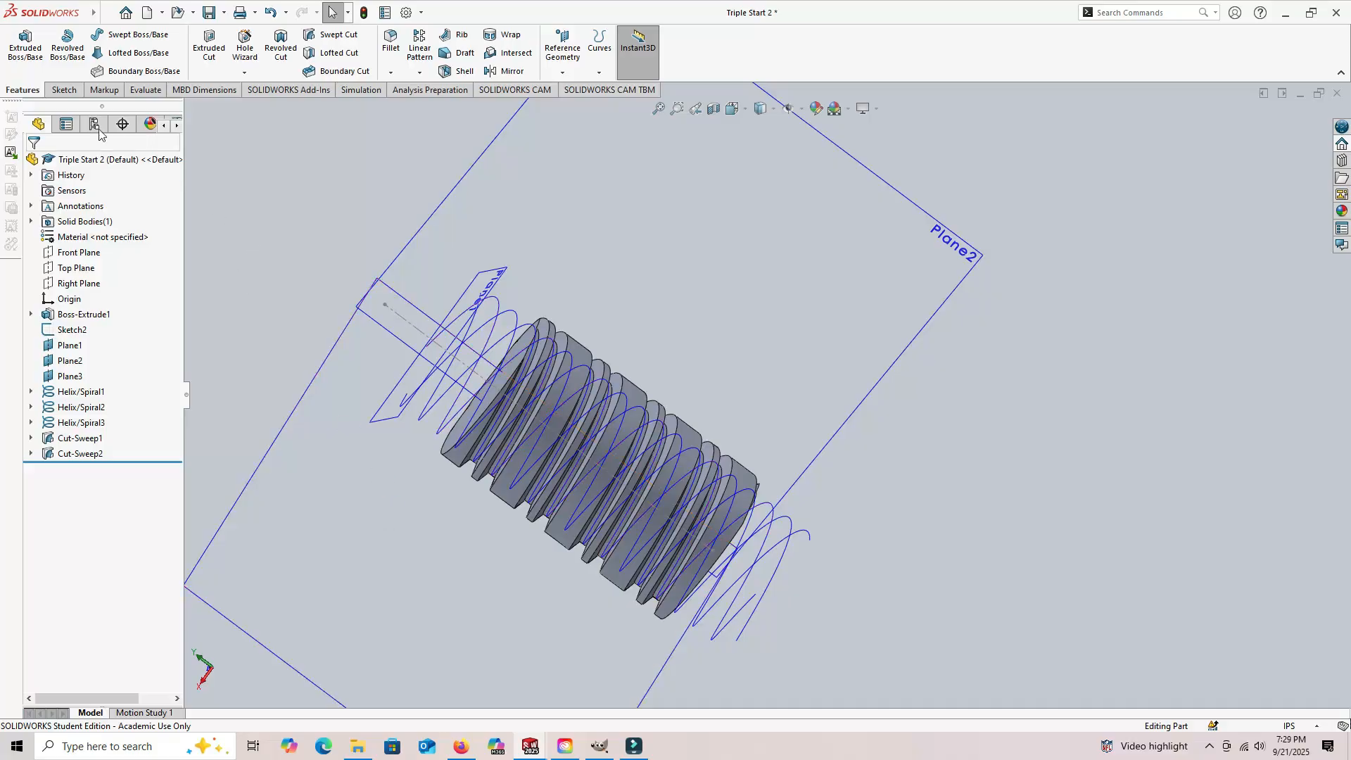
left_click(56, 92)
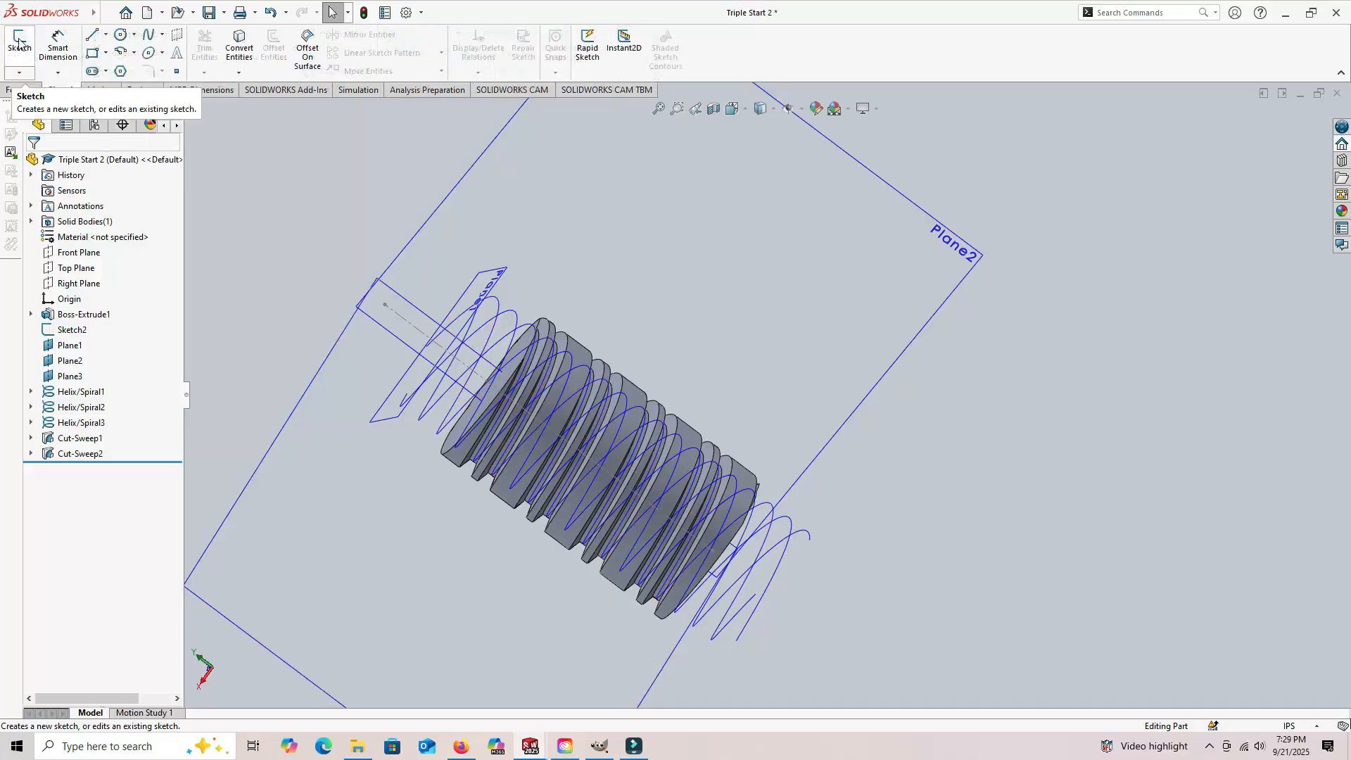
left_click(26, 51)
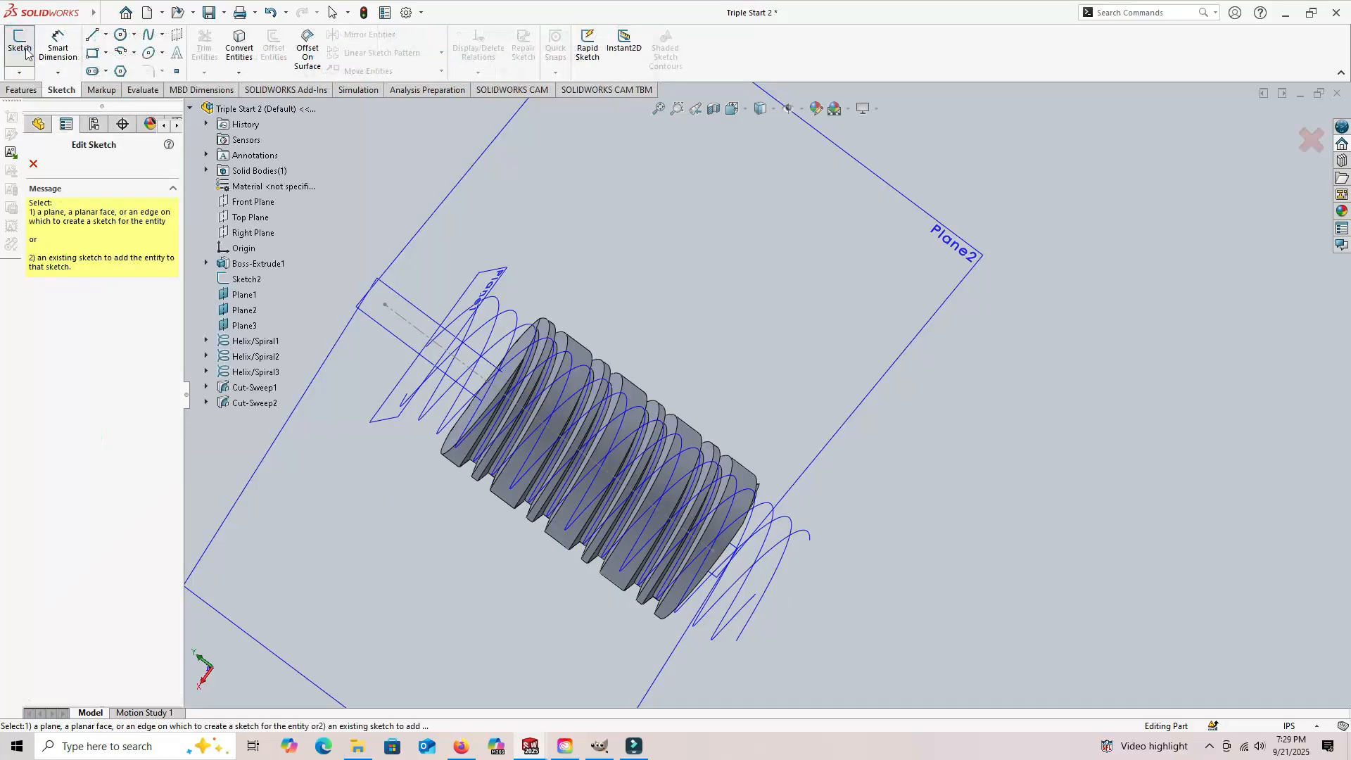
left_click(357, 503)
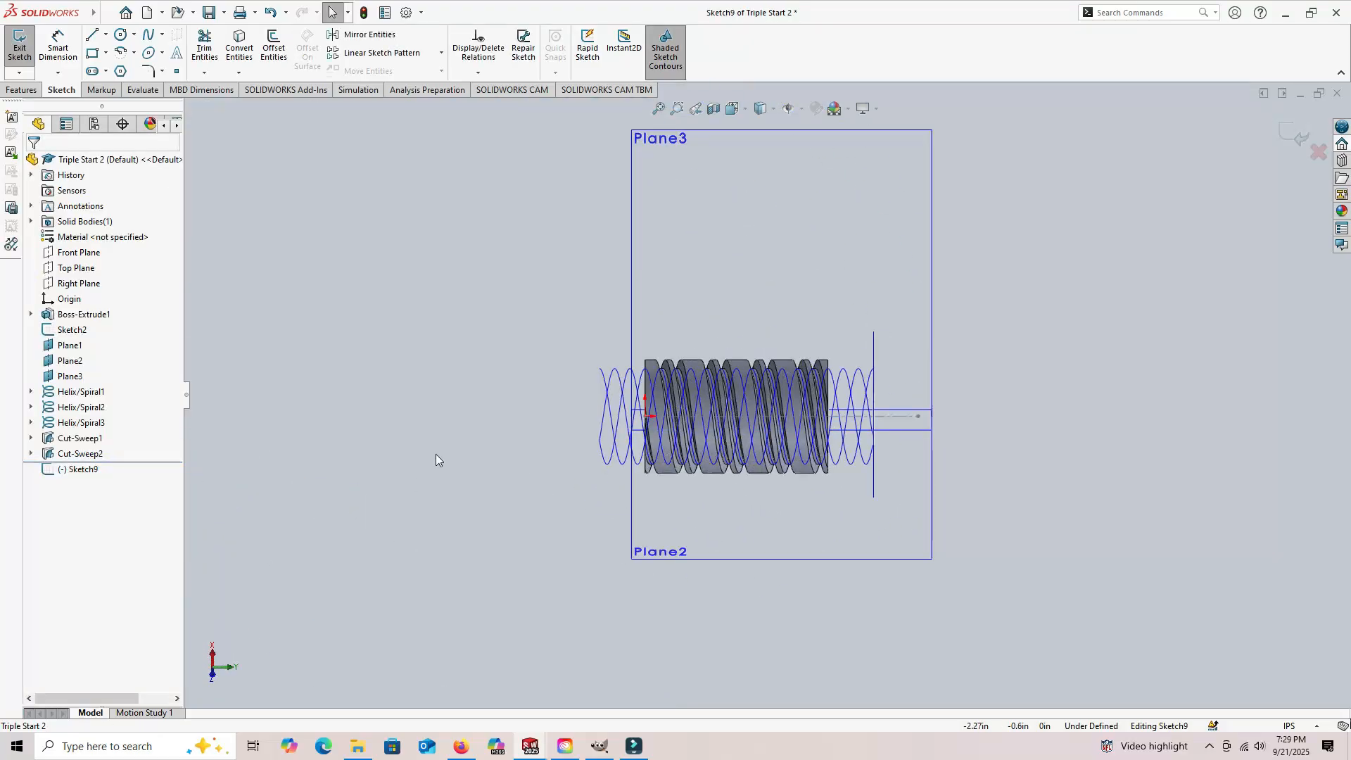
Step: Insert one instance of Block1 above the cylinder, close to the end of the helices that extends past its end face
left_click(9, 154)
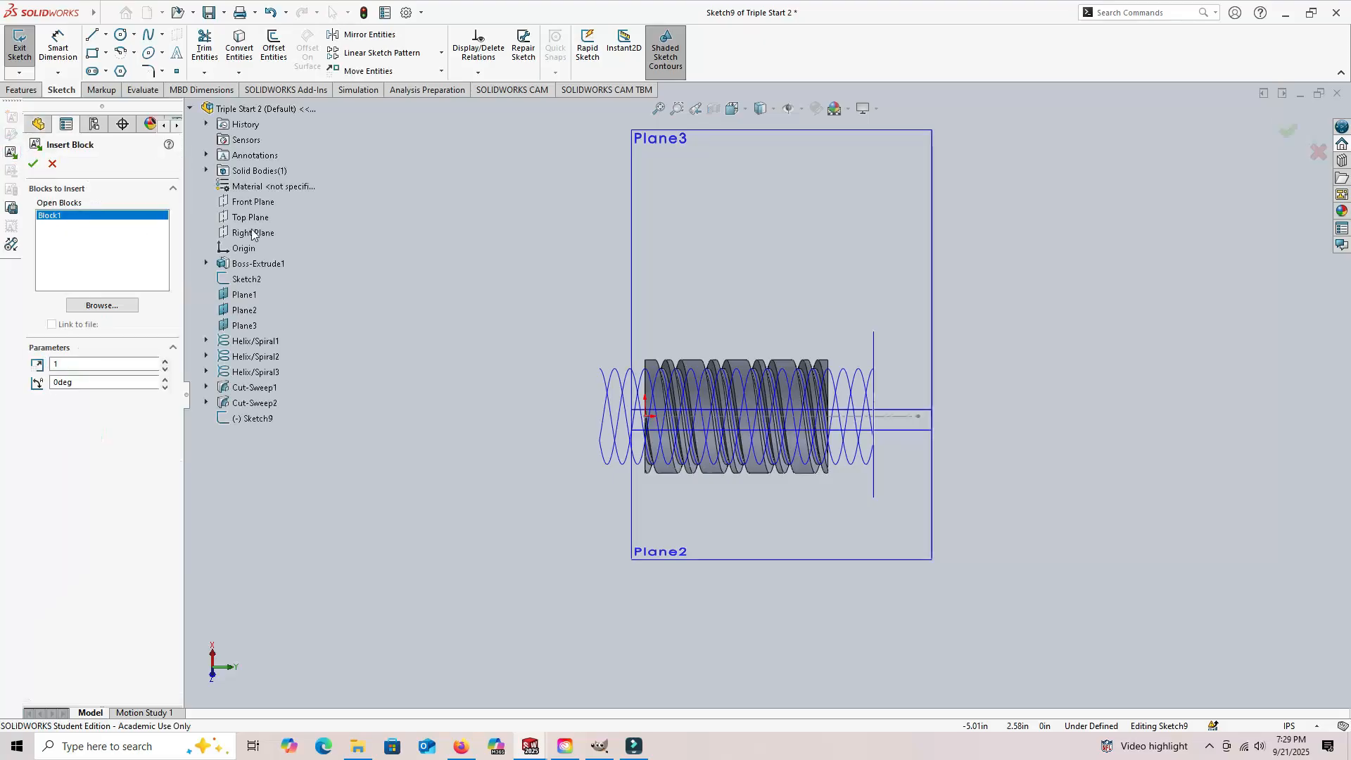
left_click(866, 345)
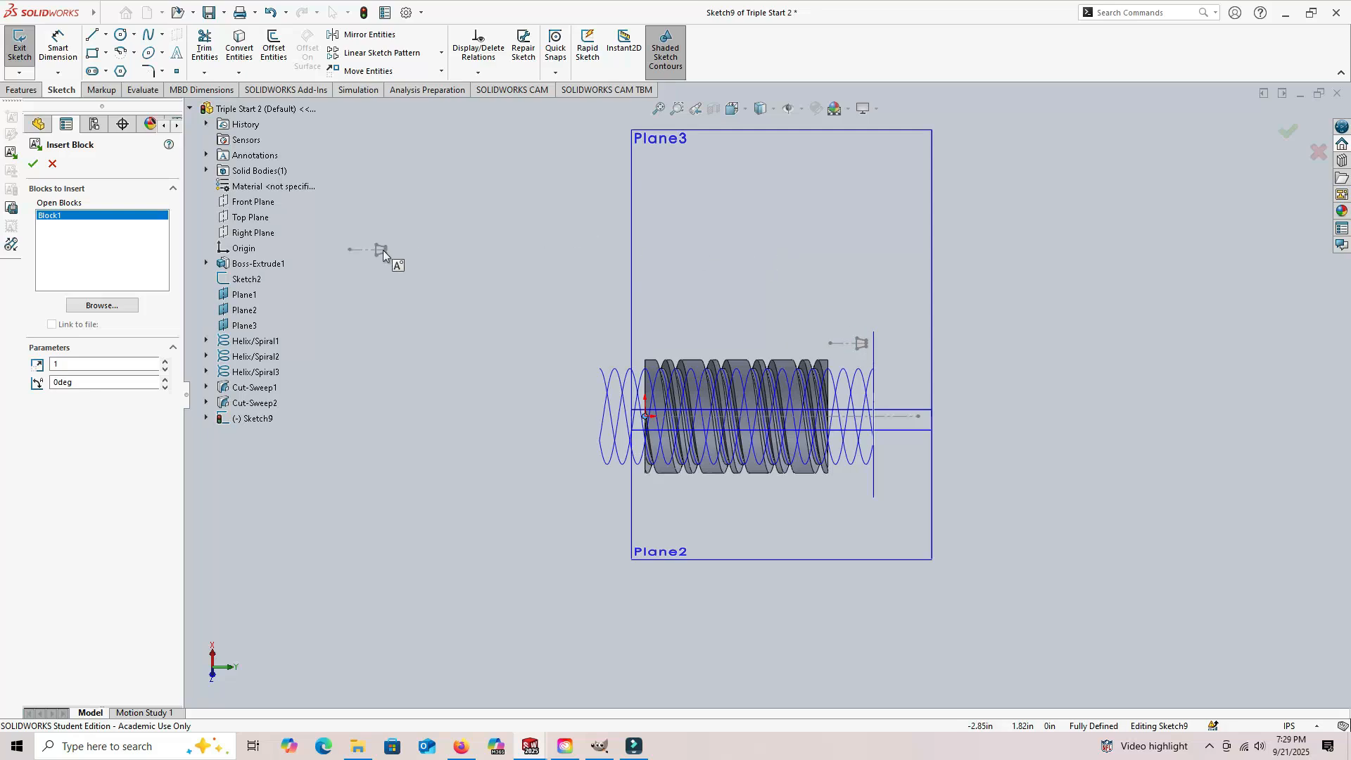
left_click(53, 164)
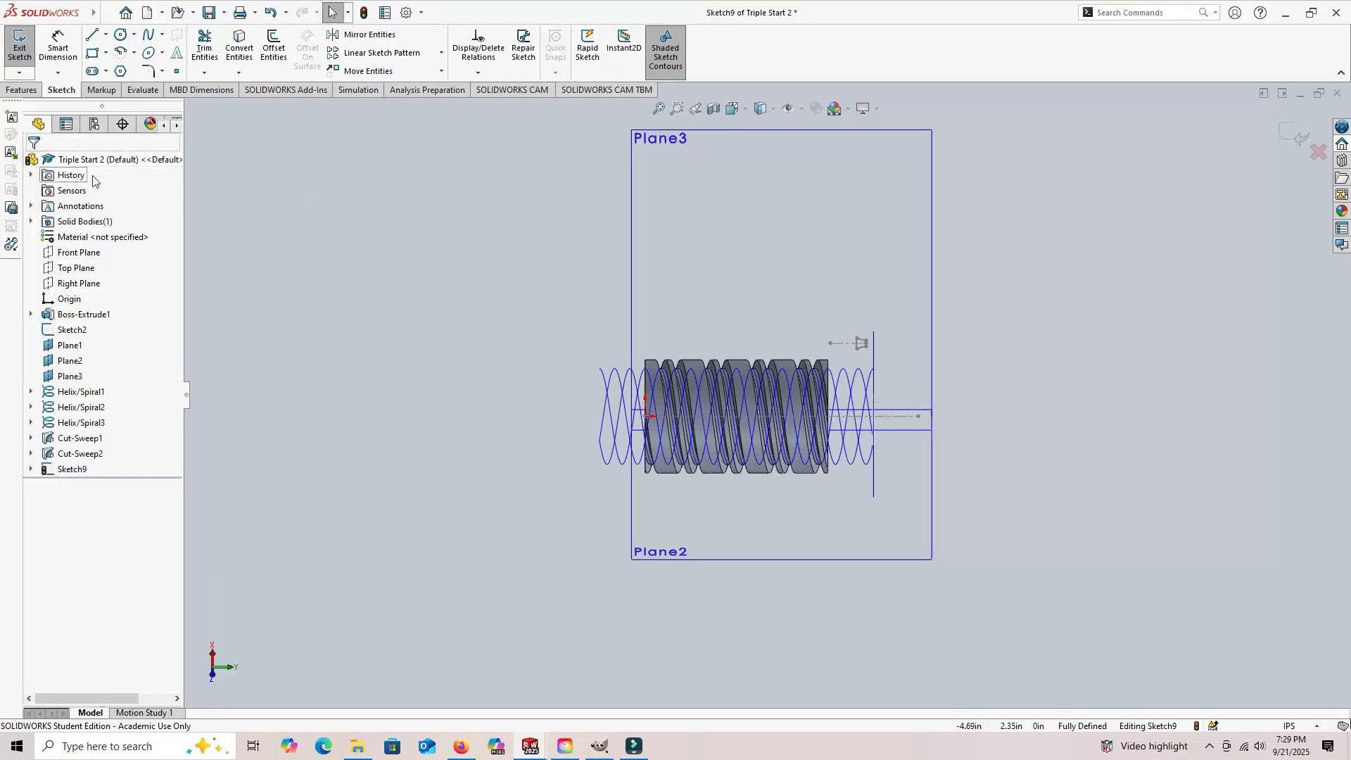
Step: Rotate the new block instance by 270° about the midpoint of the trapezoid's short side
left_click(441, 71)
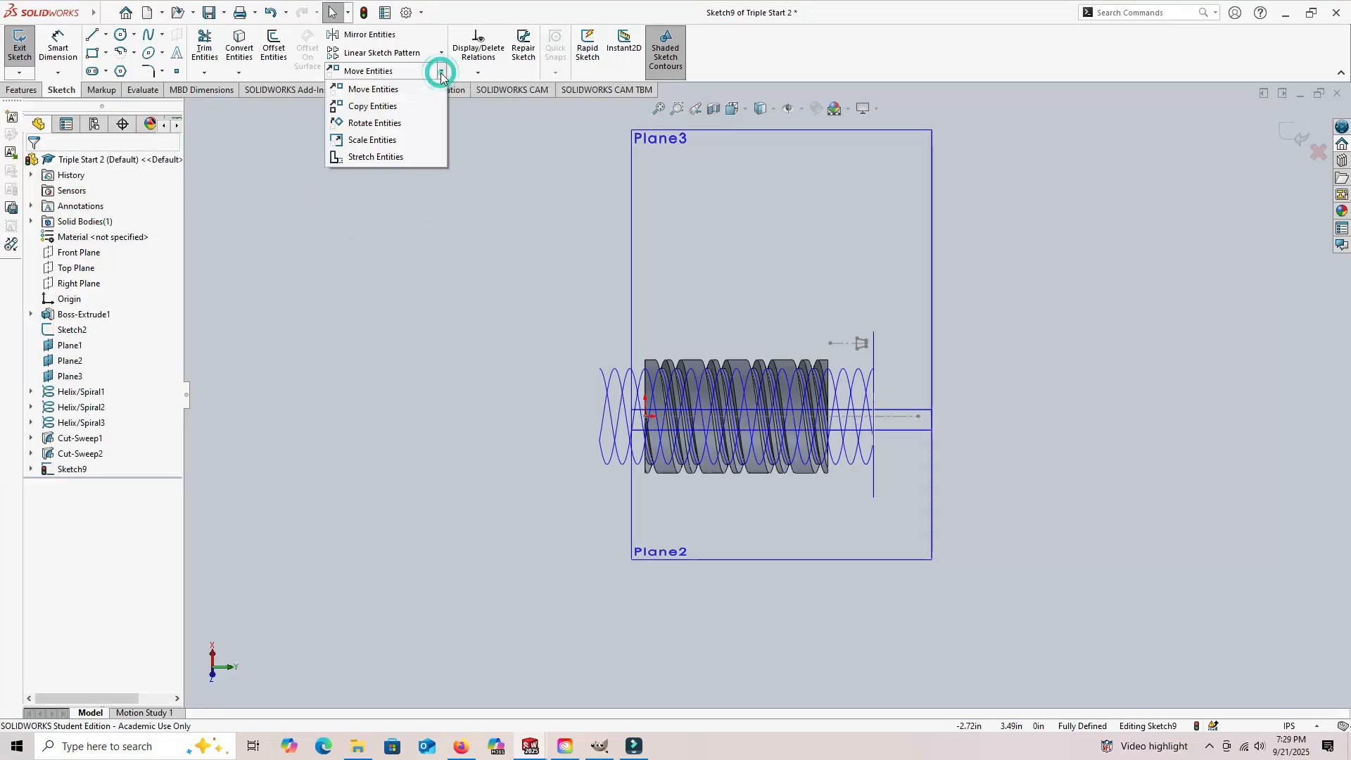
left_click(368, 125)
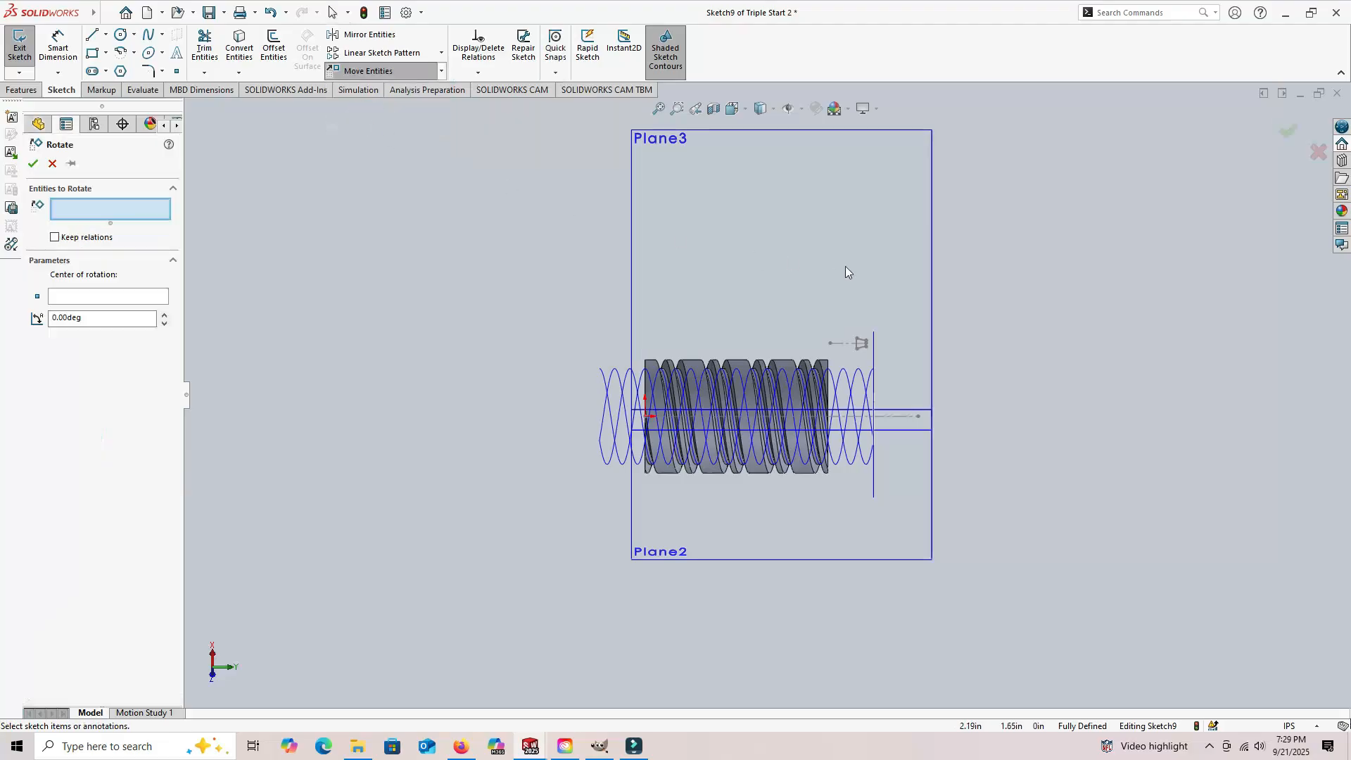
scroll(866, 352, "down", 8)
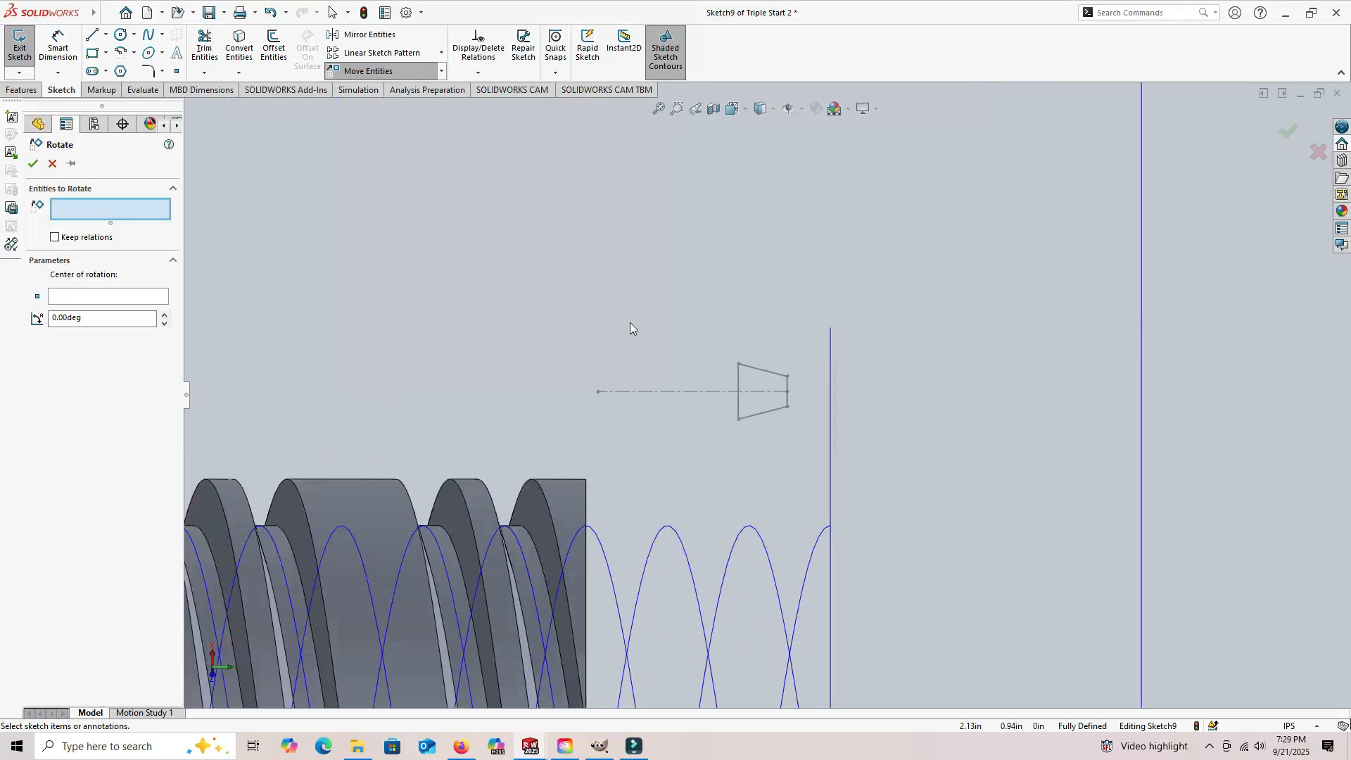
left_click_drag(546, 332, 801, 438)
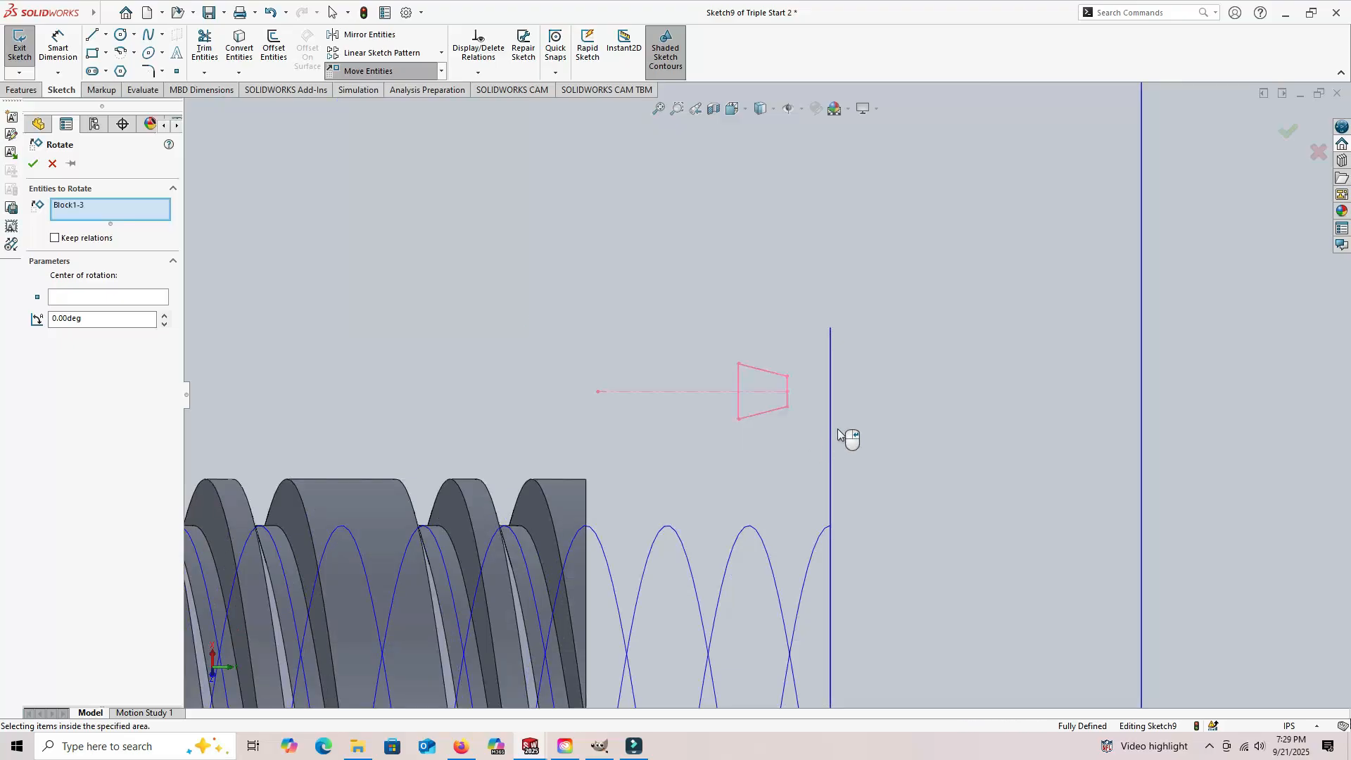
left_click(76, 298)
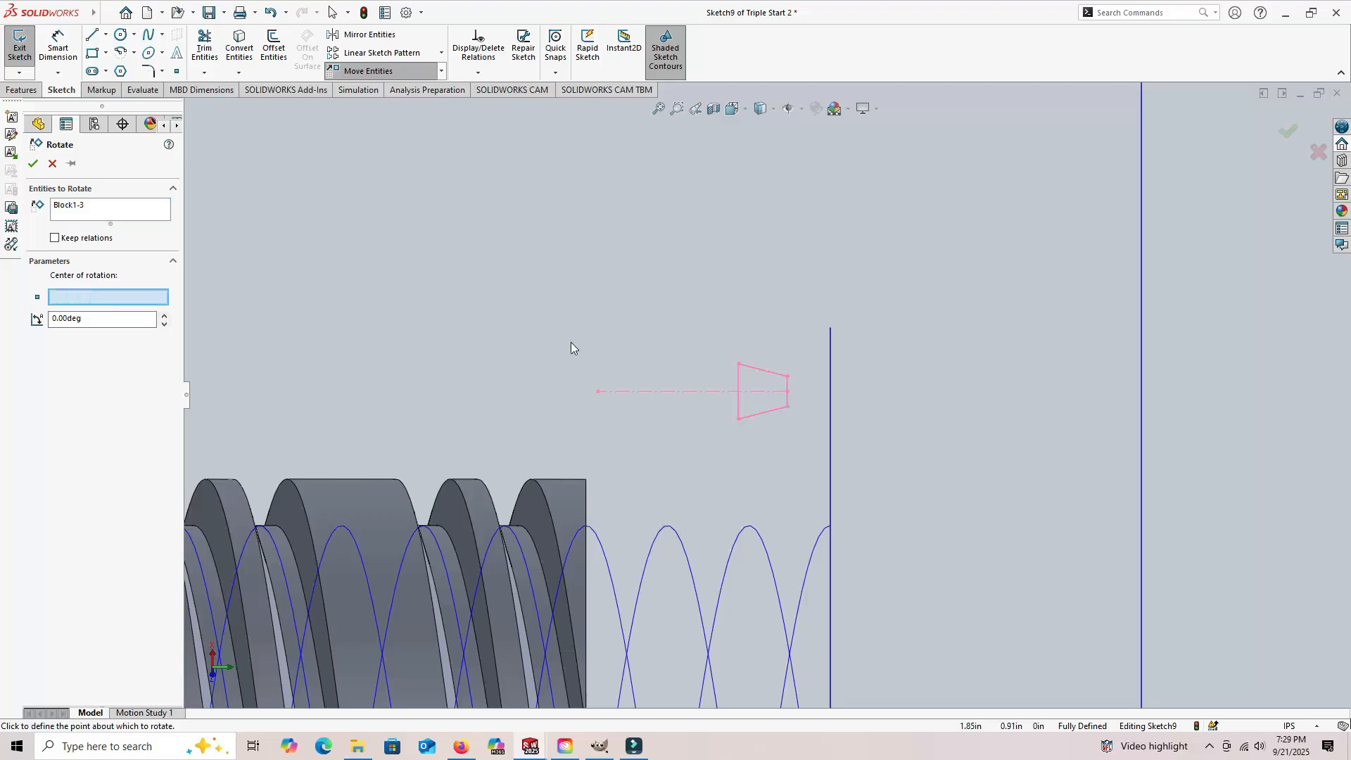
left_click(788, 392)
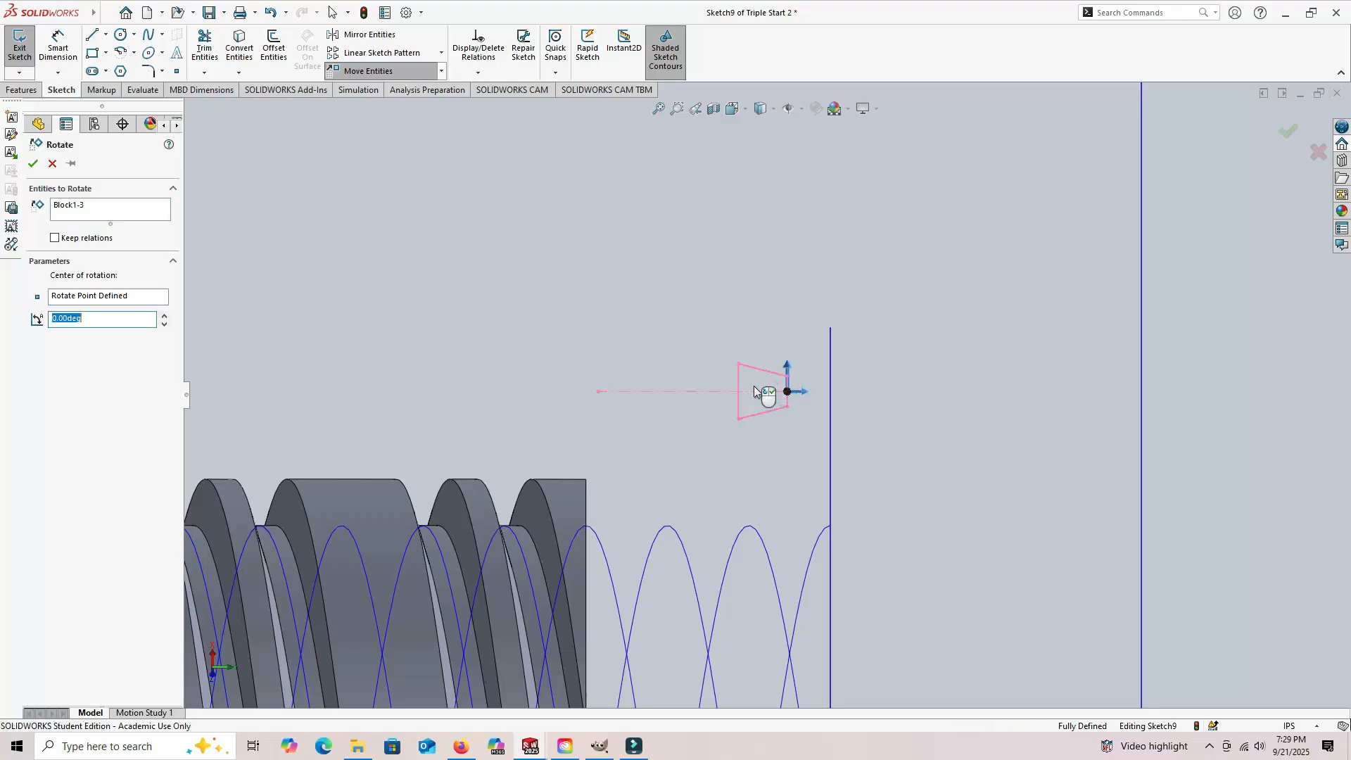
double_click(93, 319)
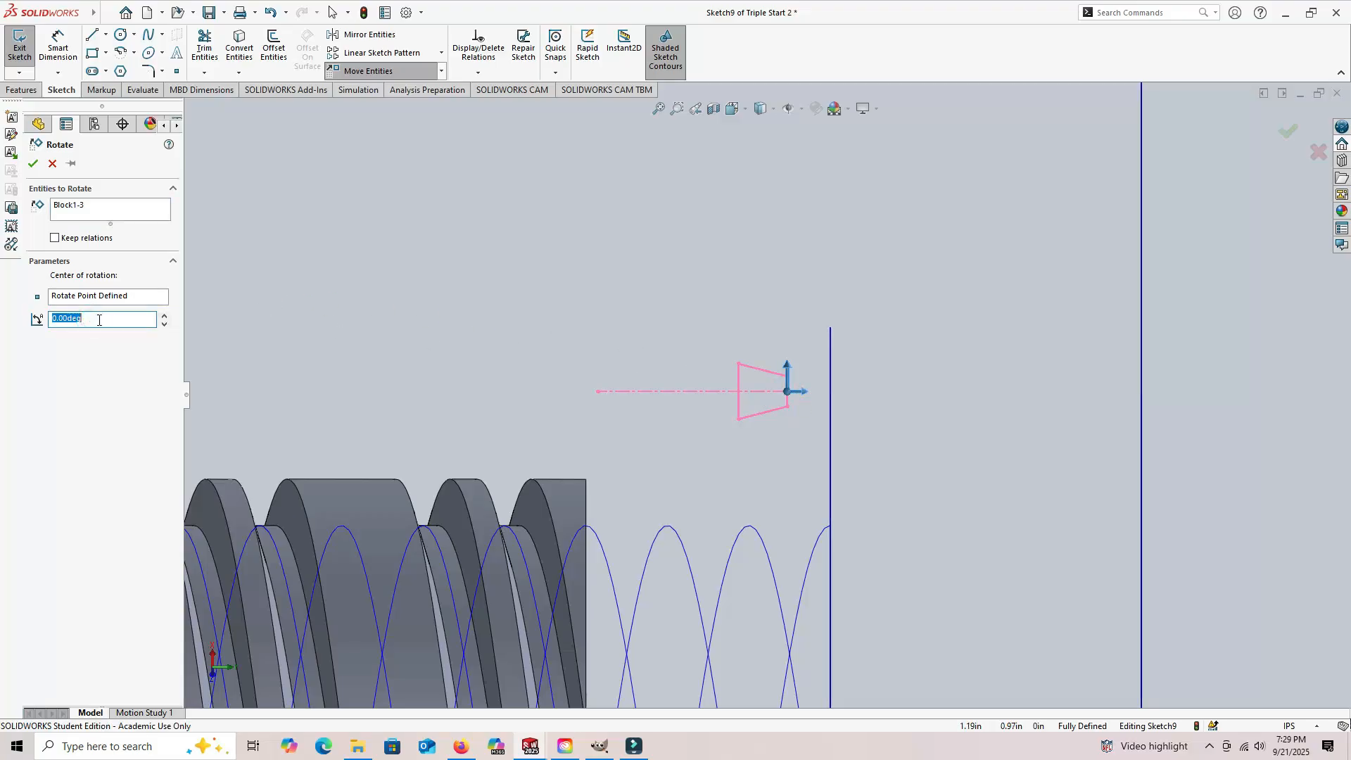
key("Return")
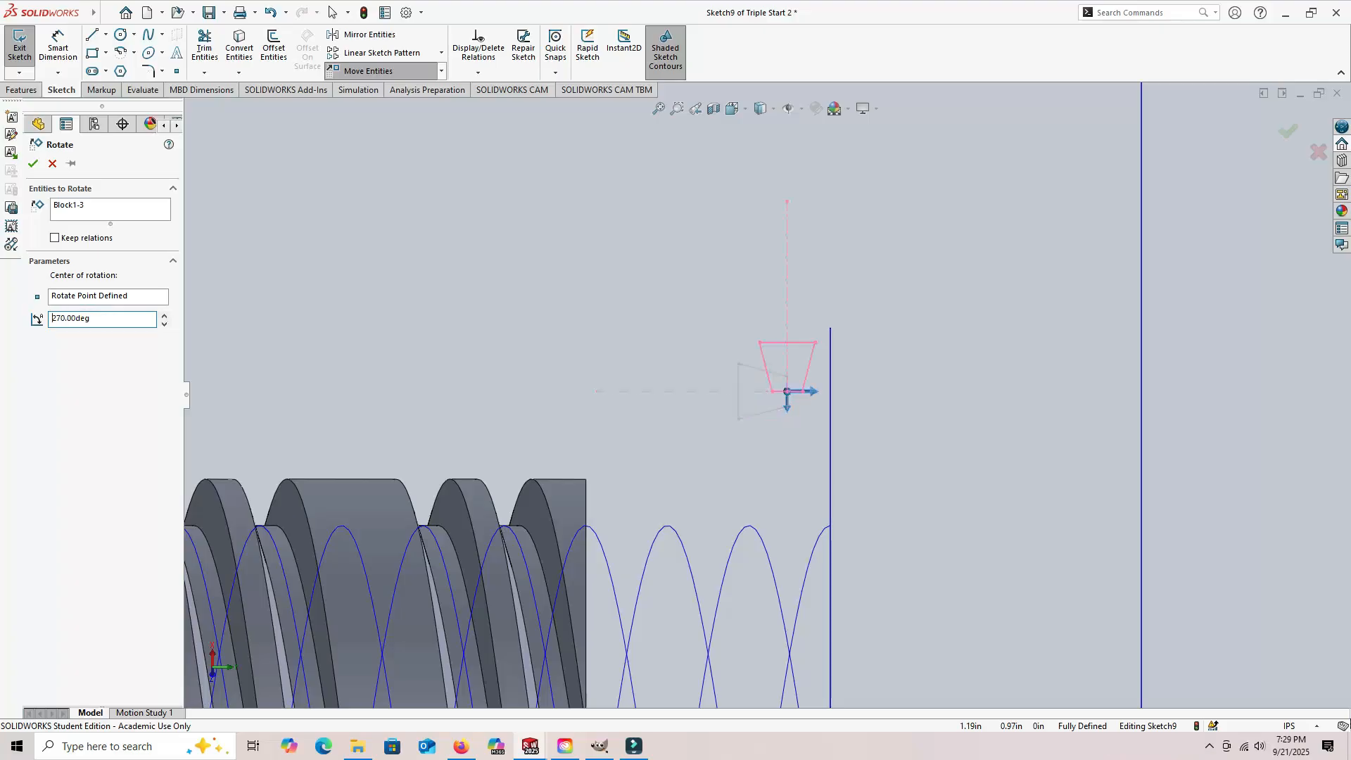
left_click(32, 165)
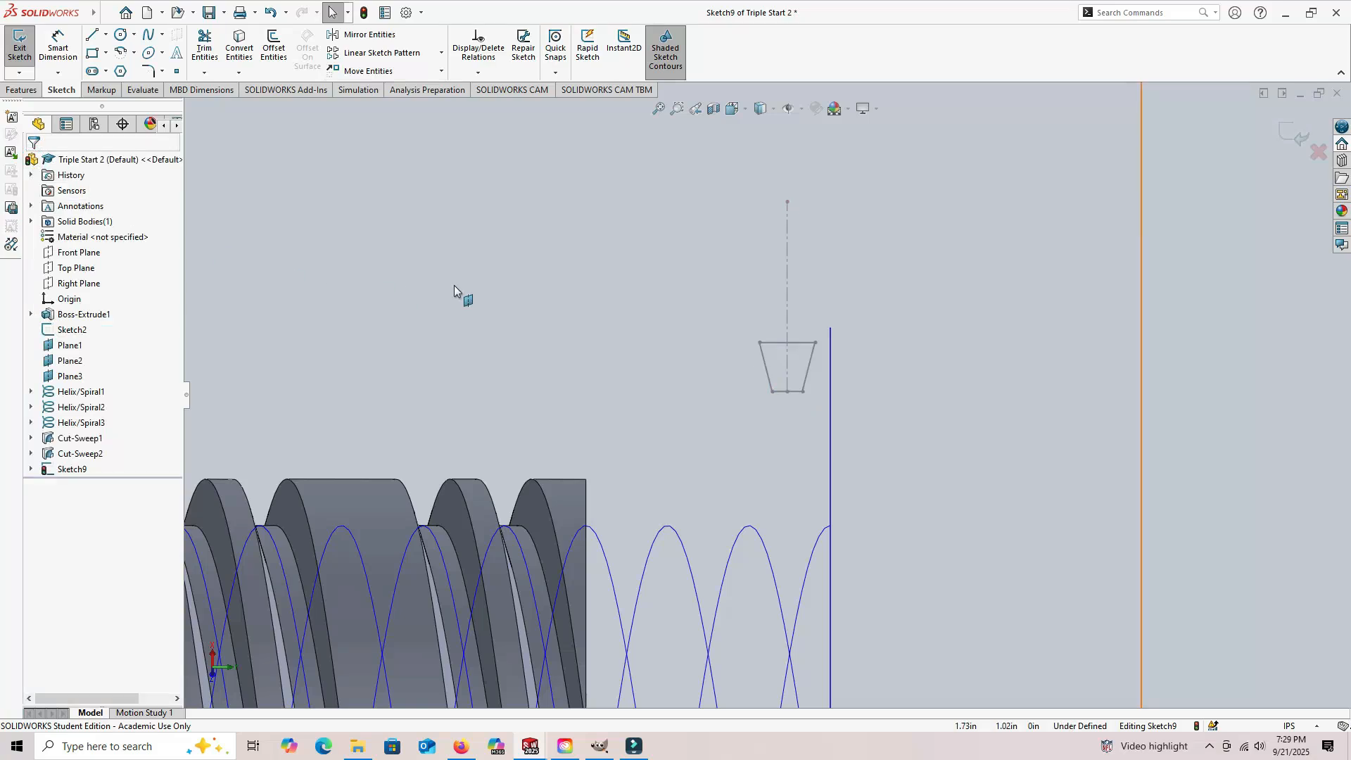
Step: Dimension the horizontal distance from the cylinder's end face edge to the block's centerline as 0.5 in
left_click(59, 48)
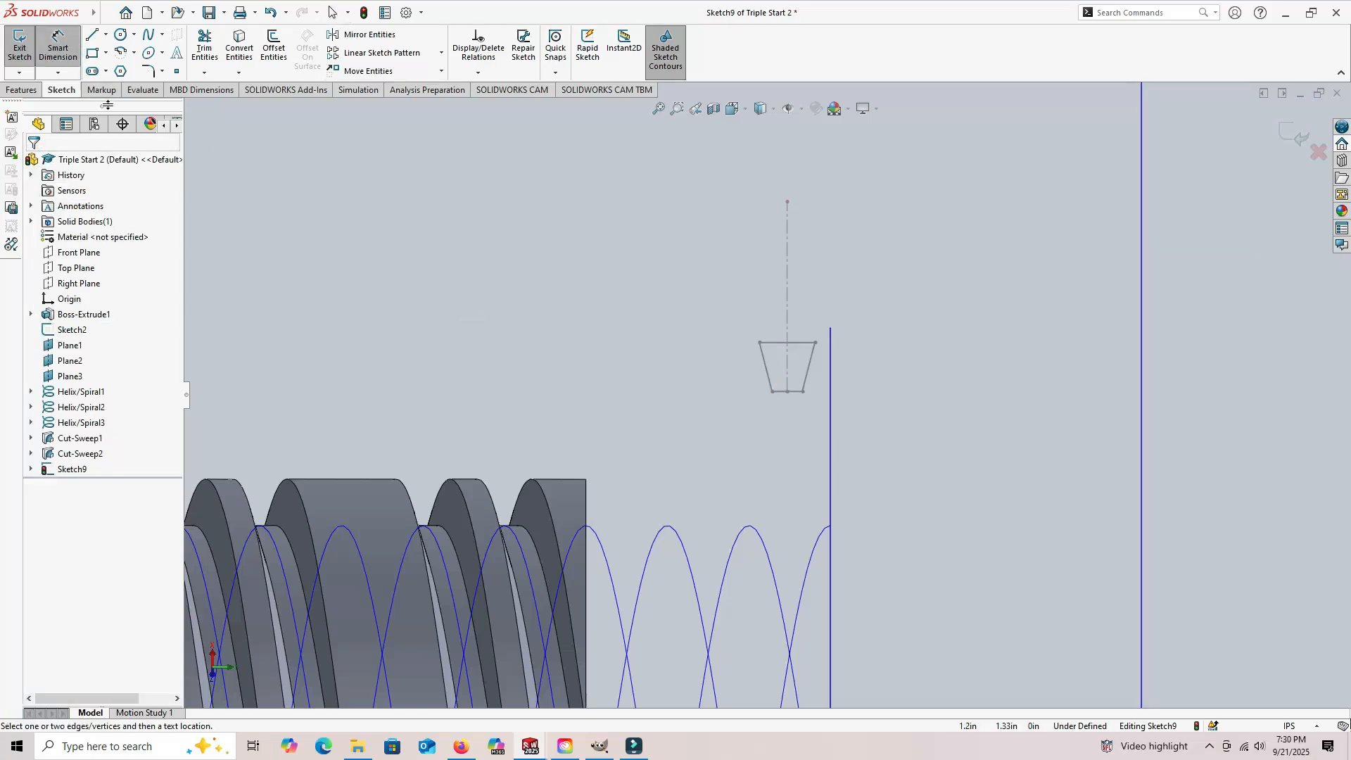
left_click(588, 504)
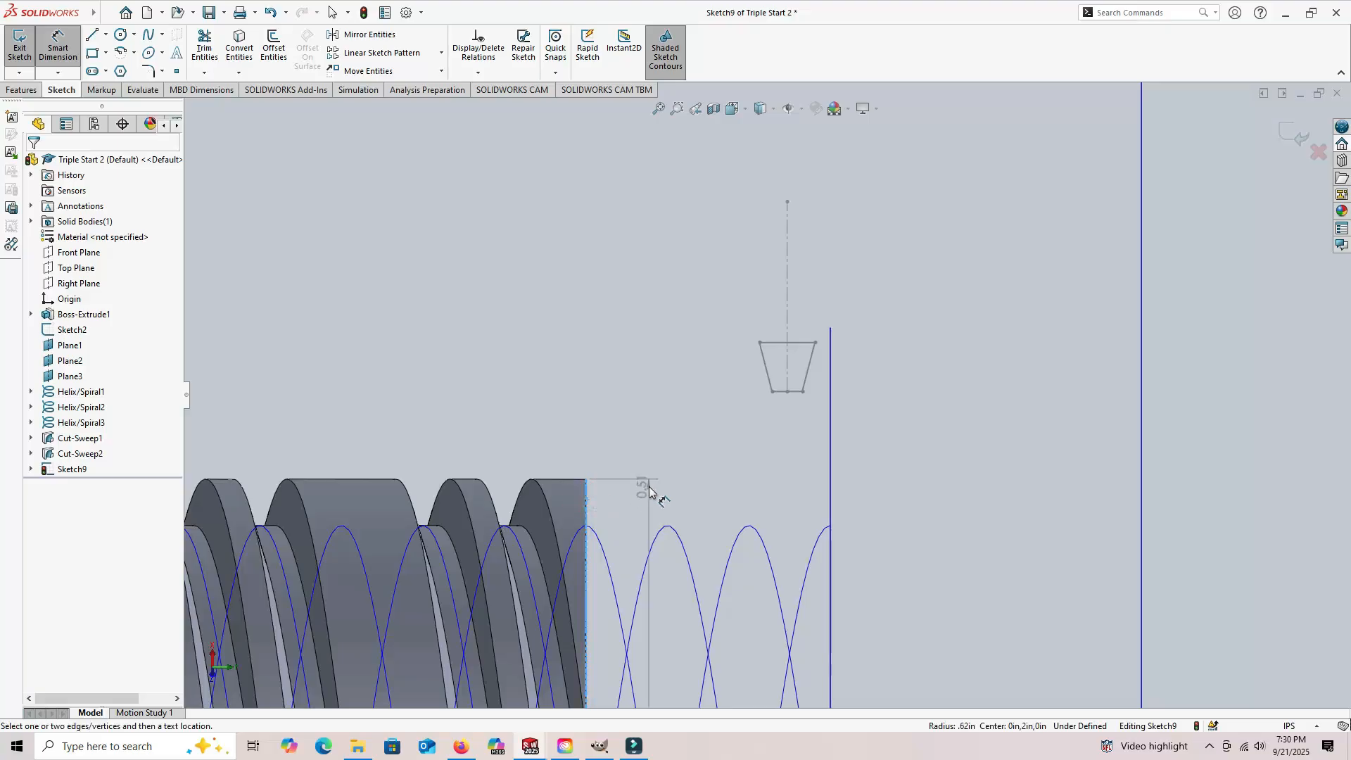
left_click(787, 303)
left_click(692, 340)
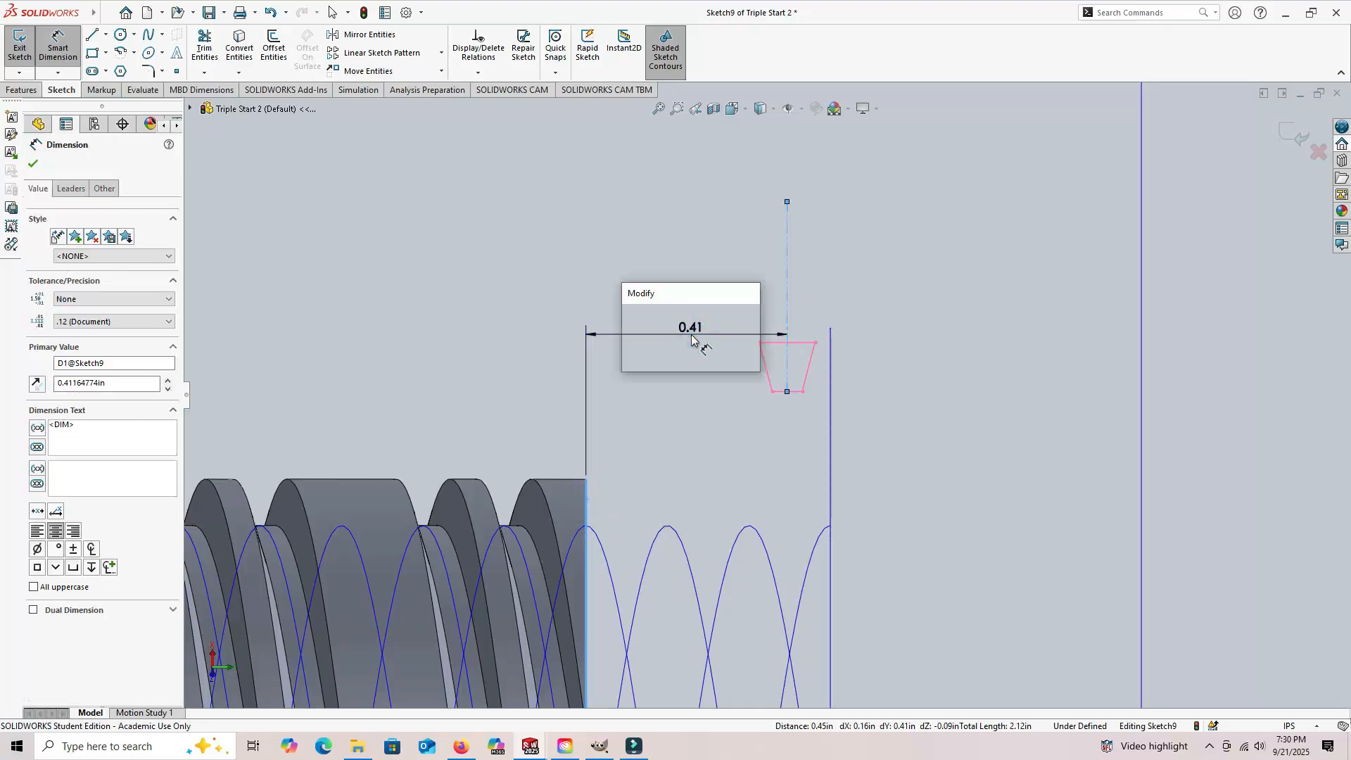
type("0.5")
key("Return")
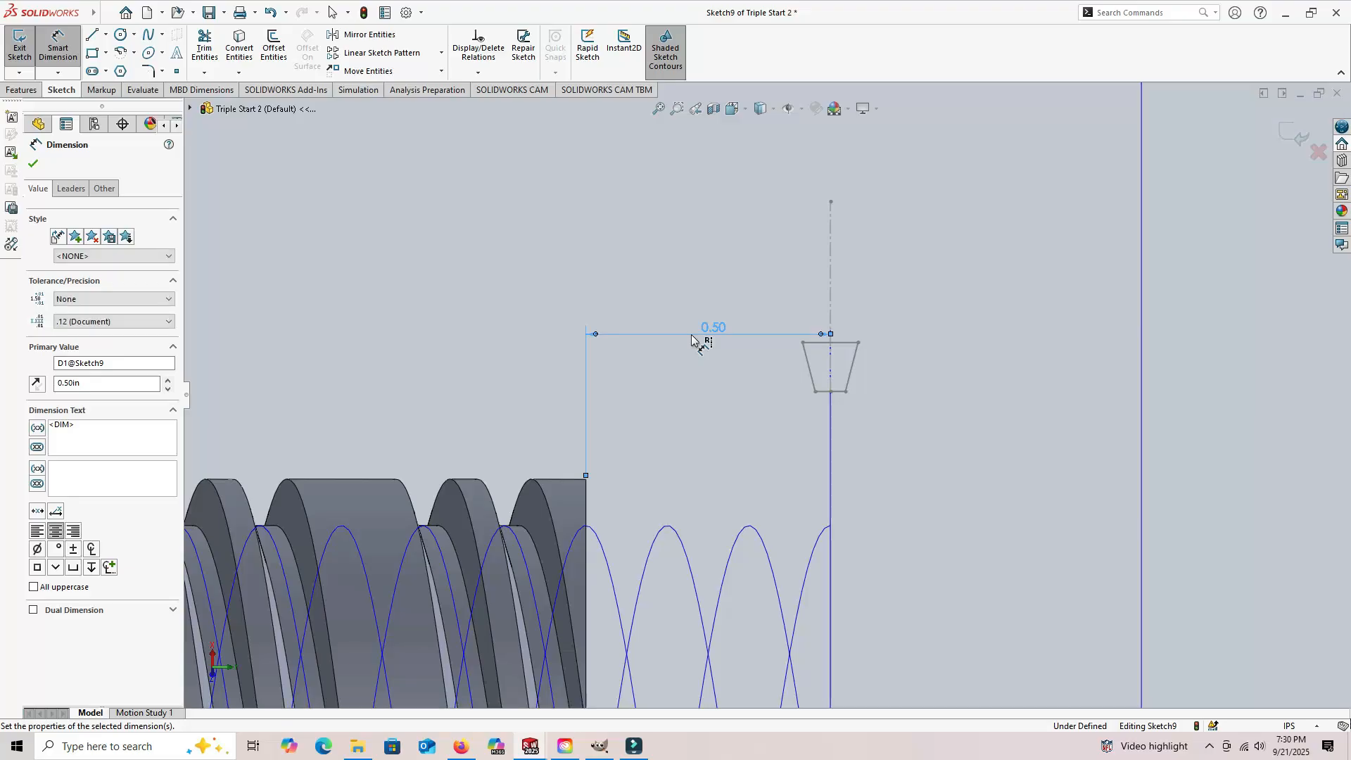
Step: Dimension the trapezoid's short side from the cylinder's axis centerline as 1.05/2 in and finish the sketch
scroll(732, 393, "up", 5)
scroll(823, 437, "down", 4)
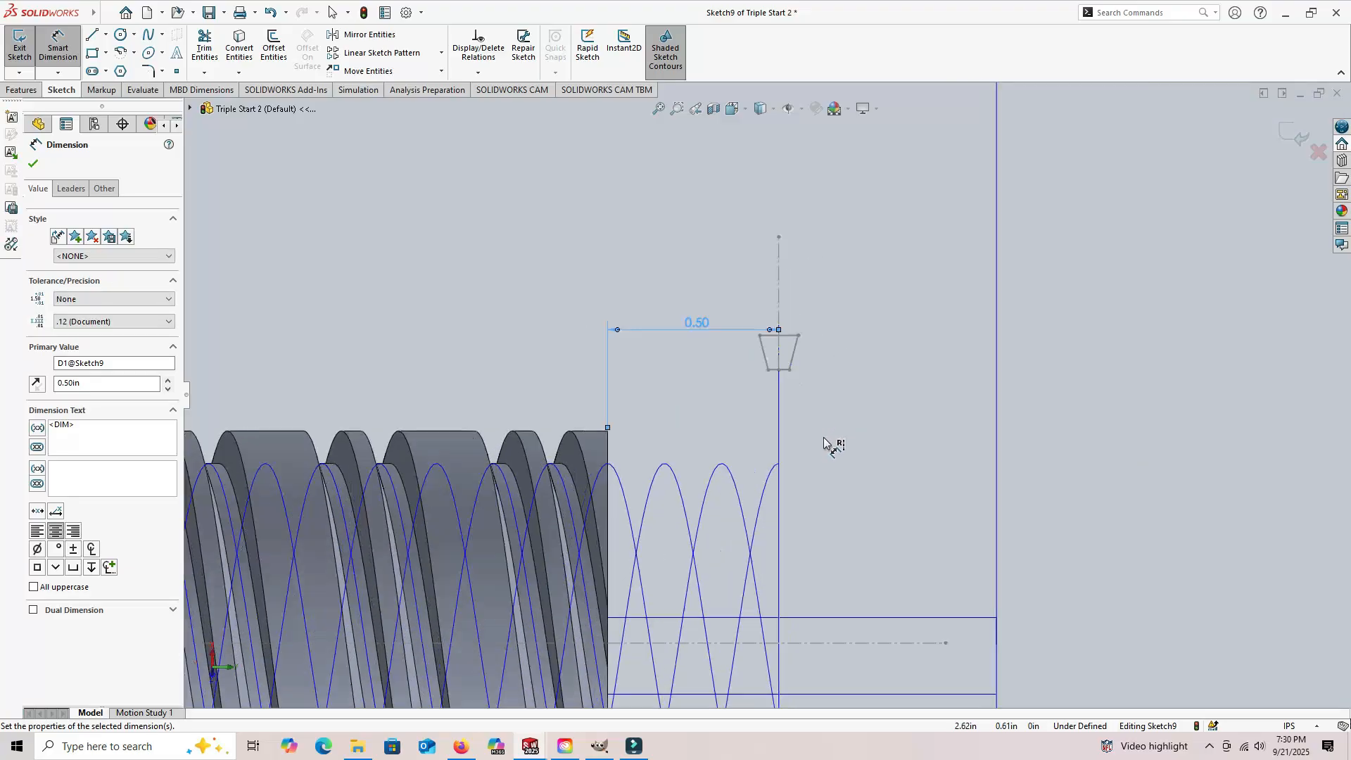
left_click(772, 354)
left_click(767, 340)
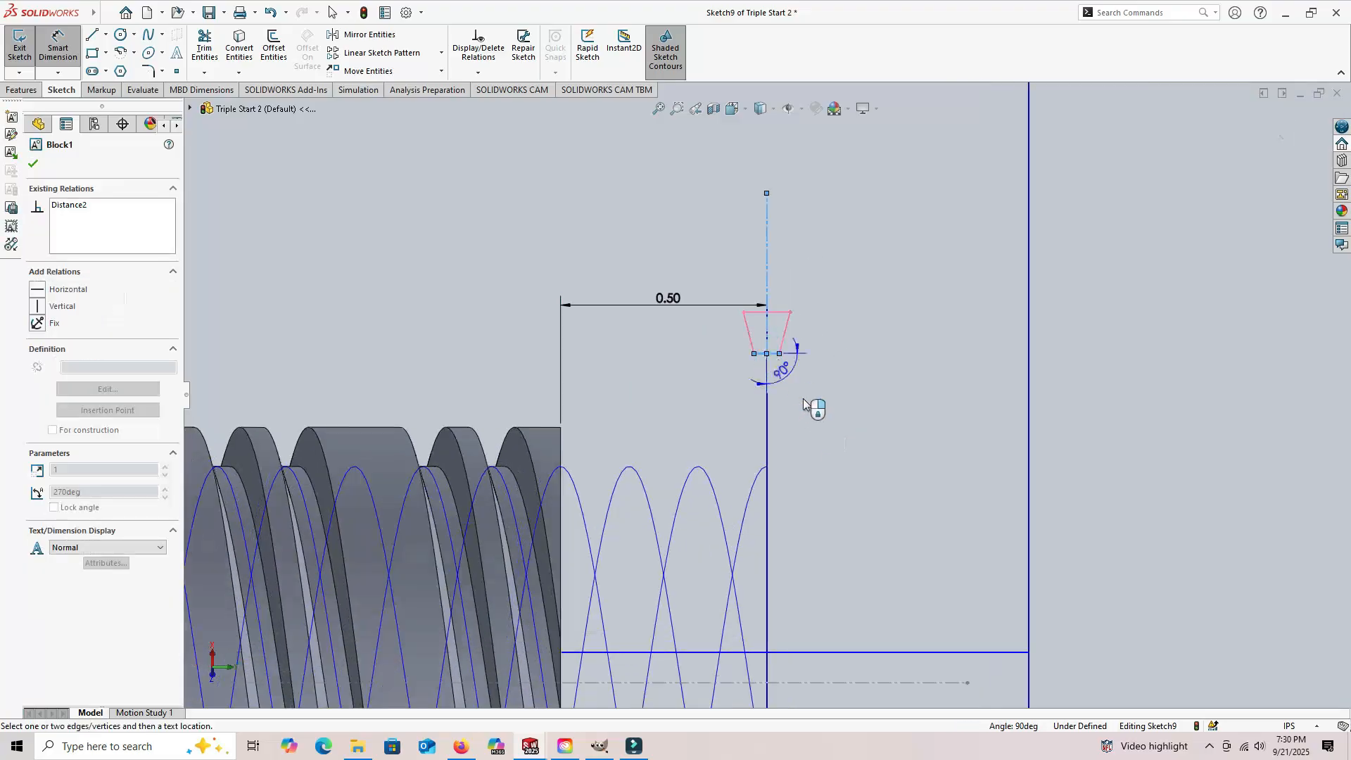
left_click(891, 682)
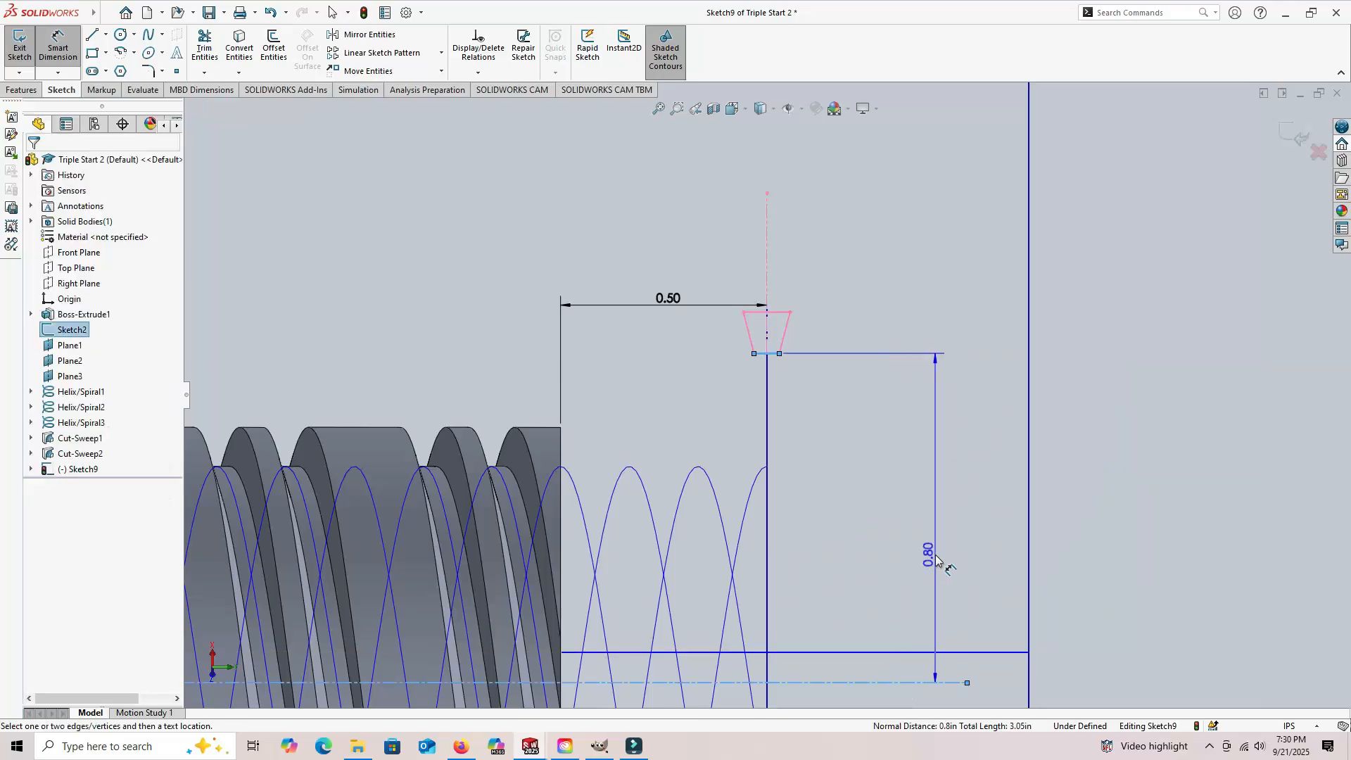
left_click(936, 556)
type("1.05/2")
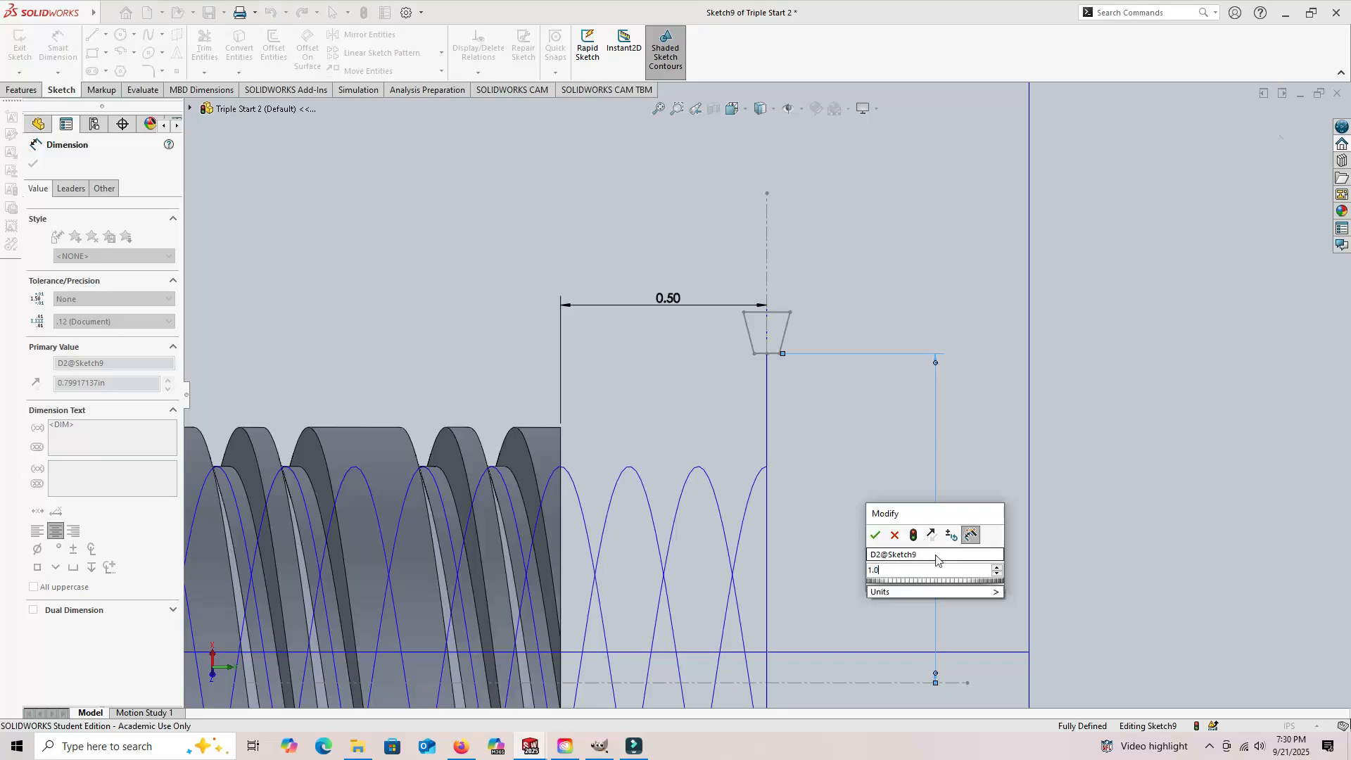
key("Return")
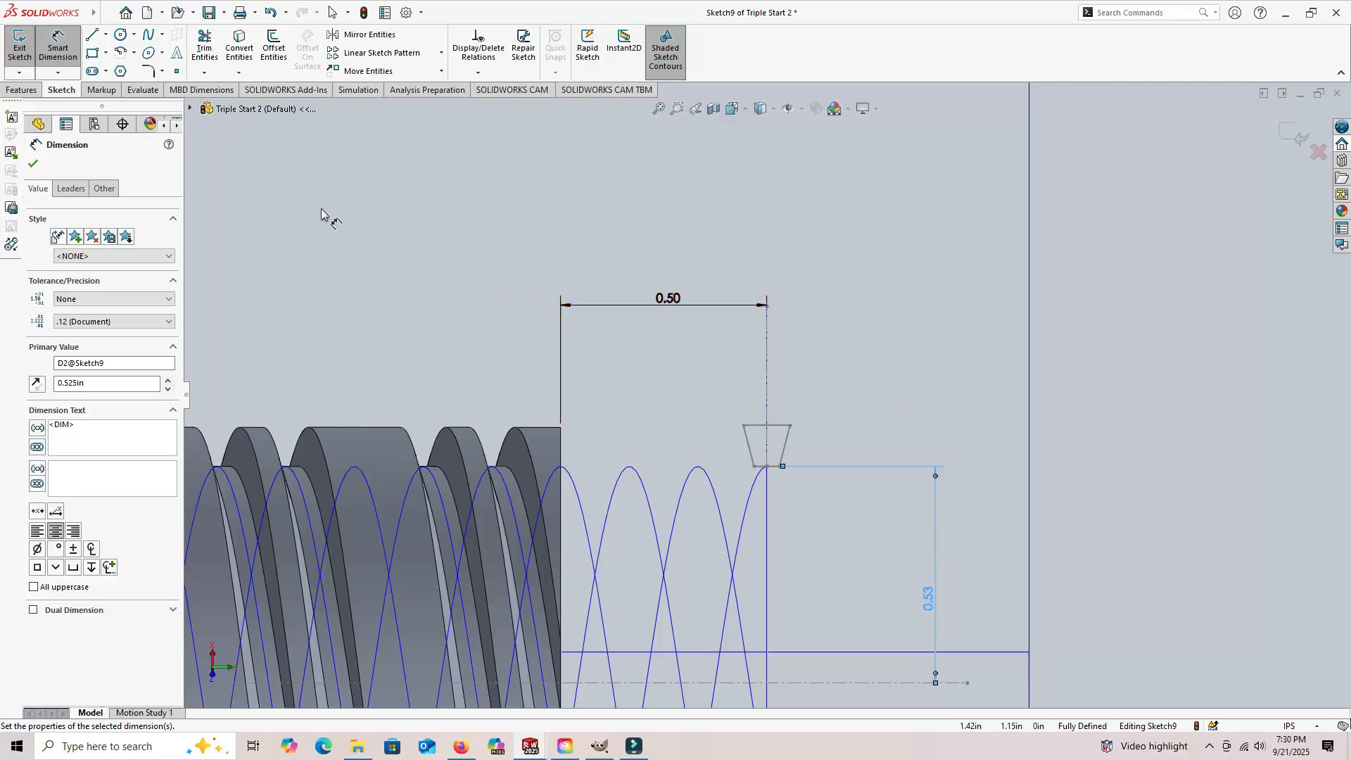
left_click(20, 46)
left_click(1073, 256)
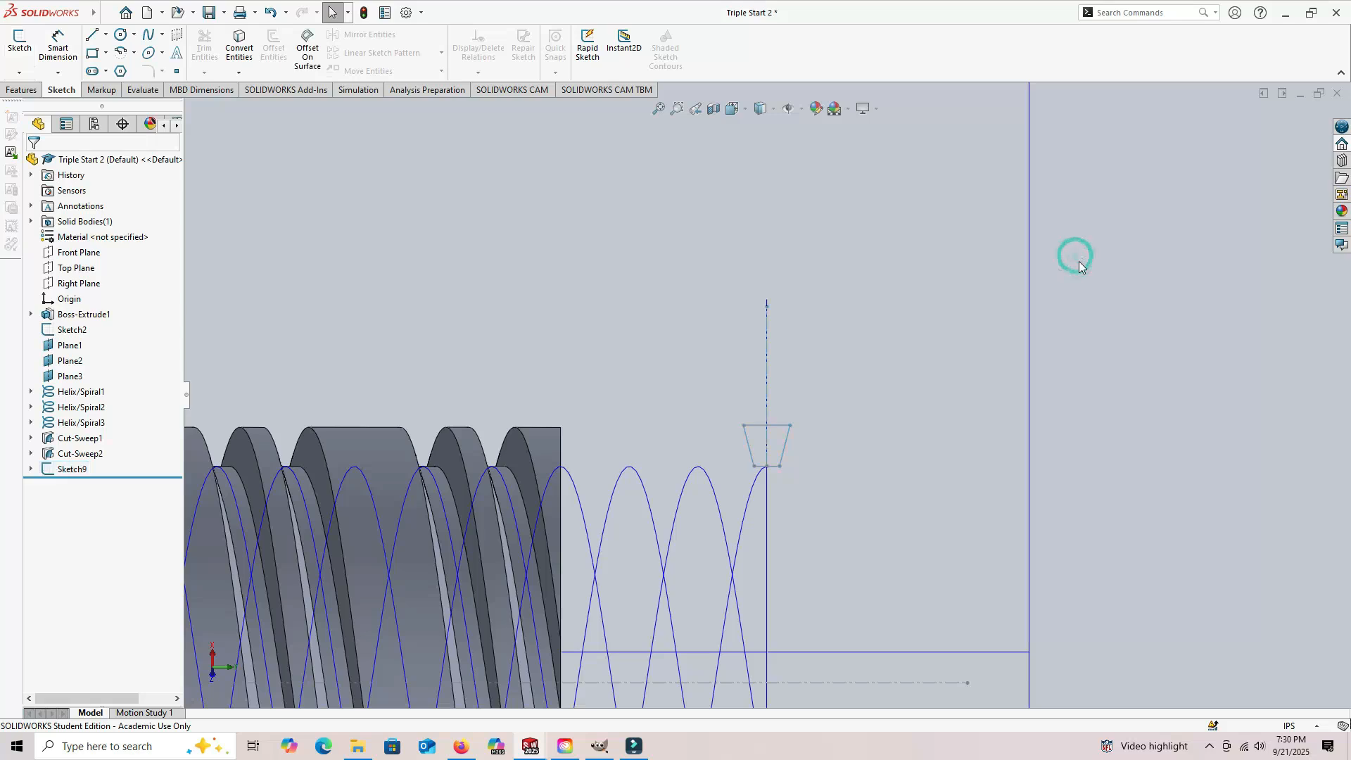
Step: Create a swept cut using the trapezoid profile in Sketch9 and Helix/Spiral3 as the path
left_click(21, 89)
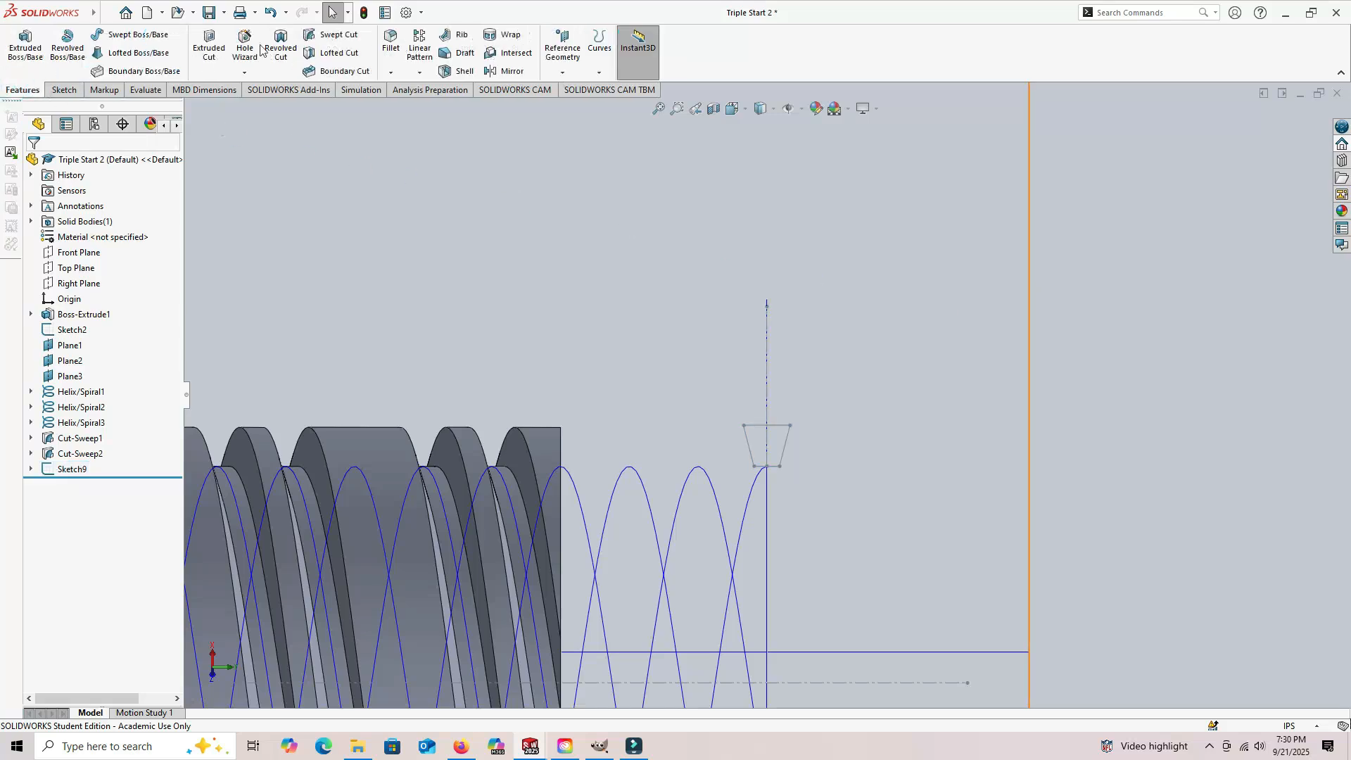
left_click(335, 37)
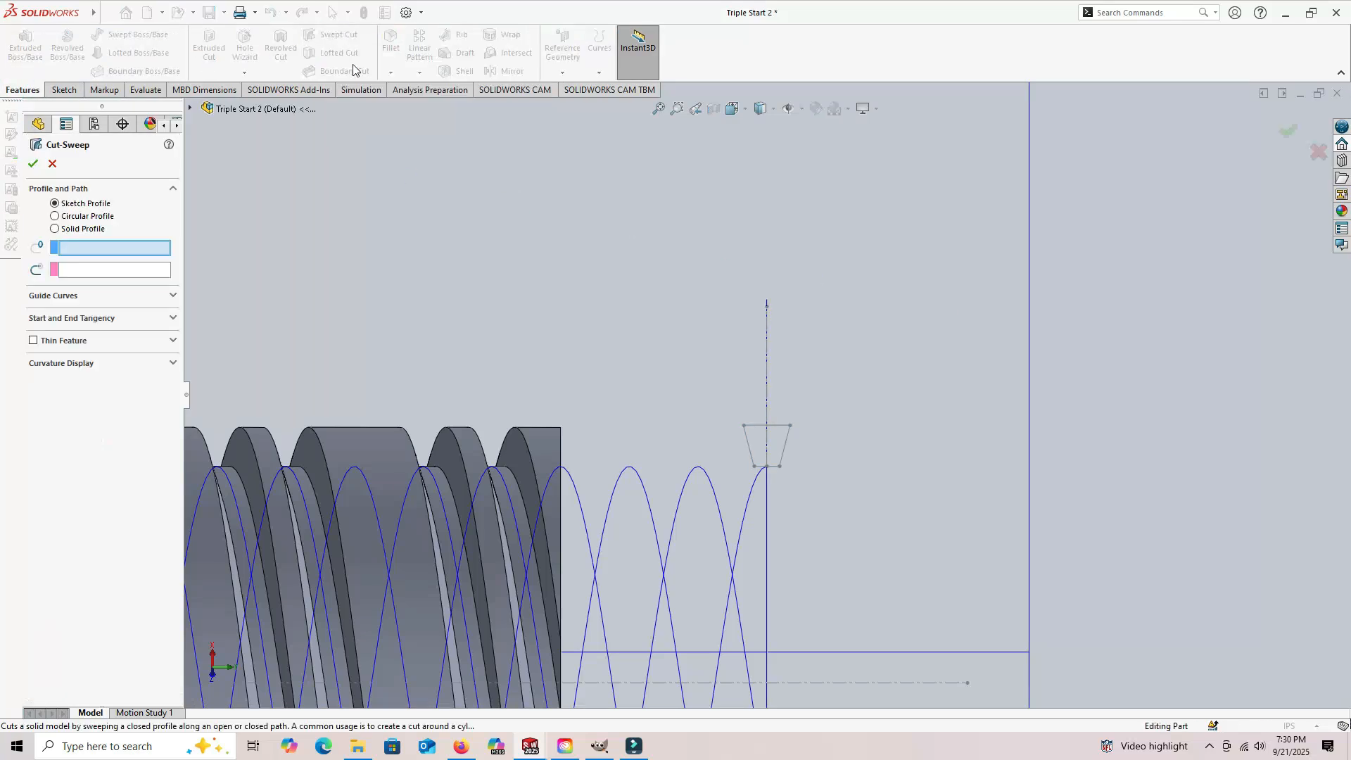
left_click(746, 442)
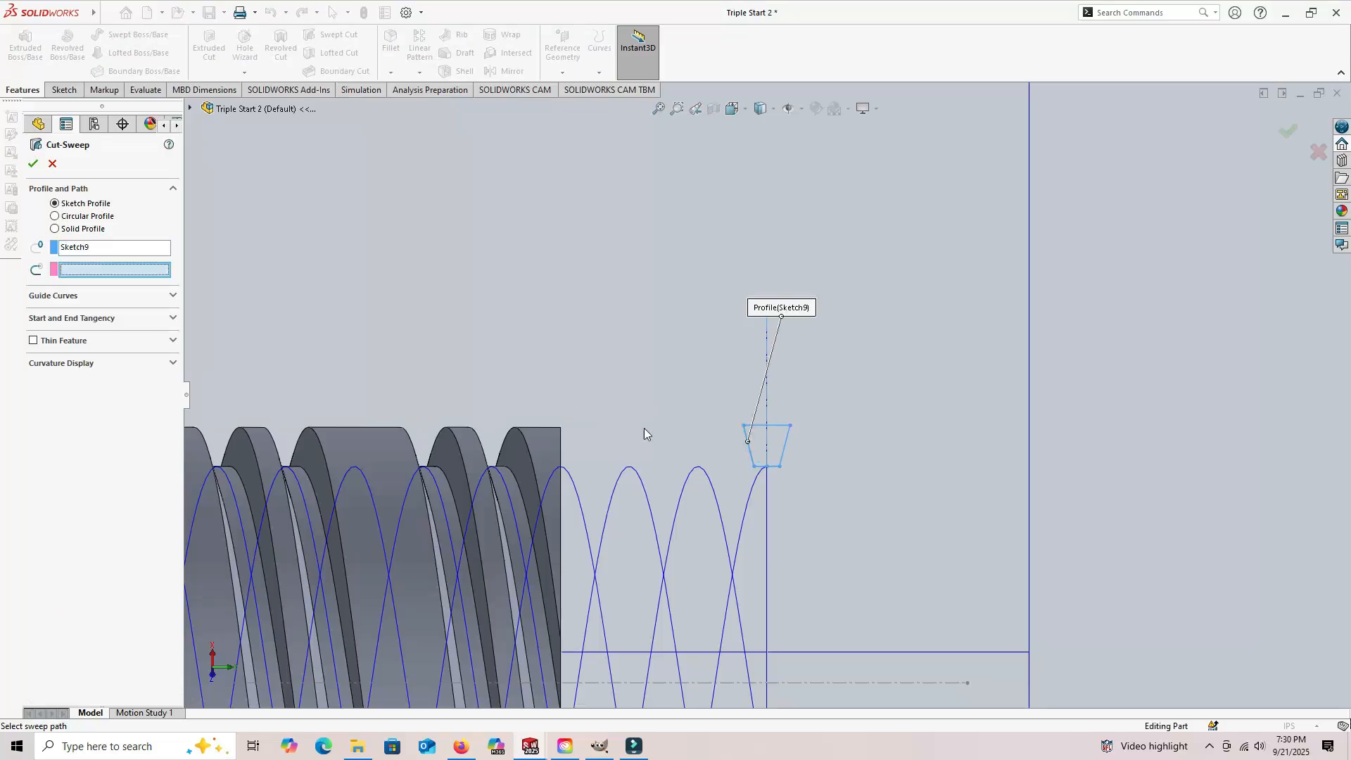
left_click(753, 489)
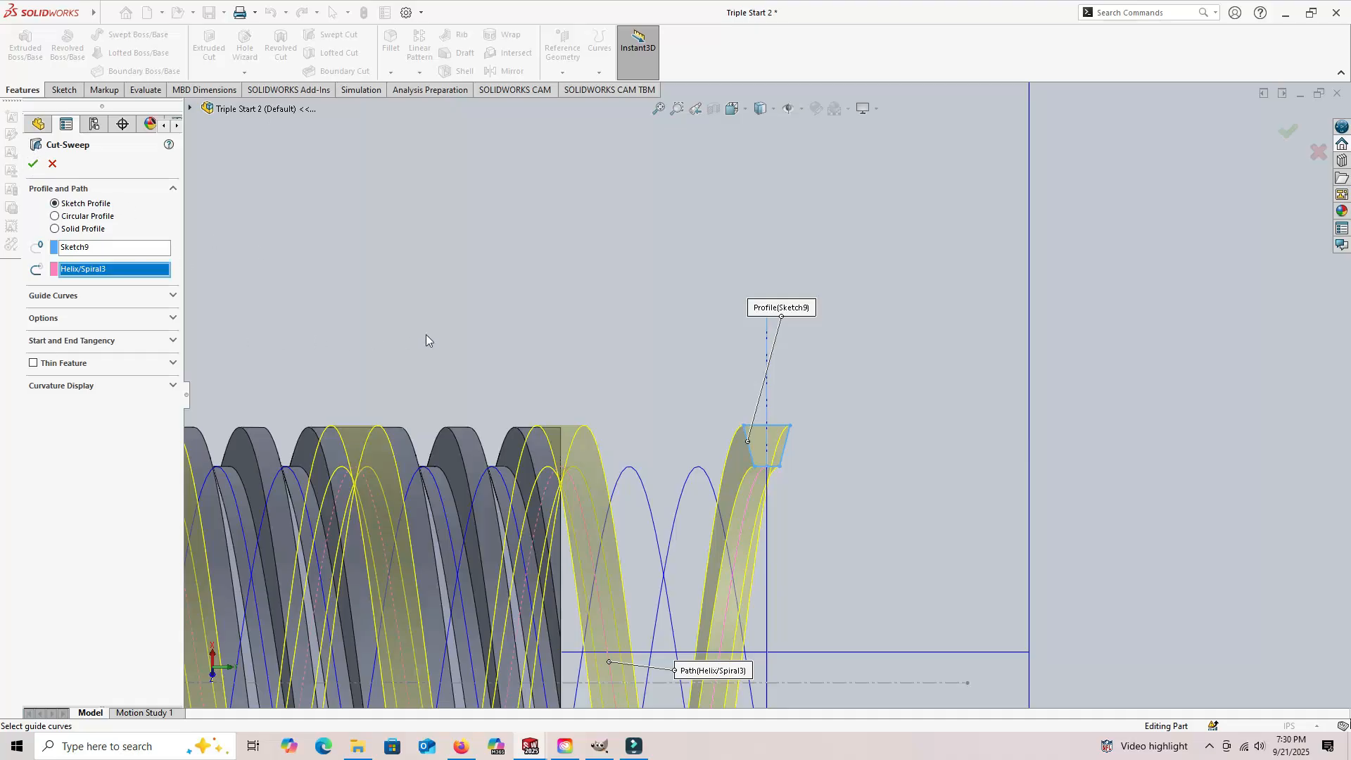
key("f")
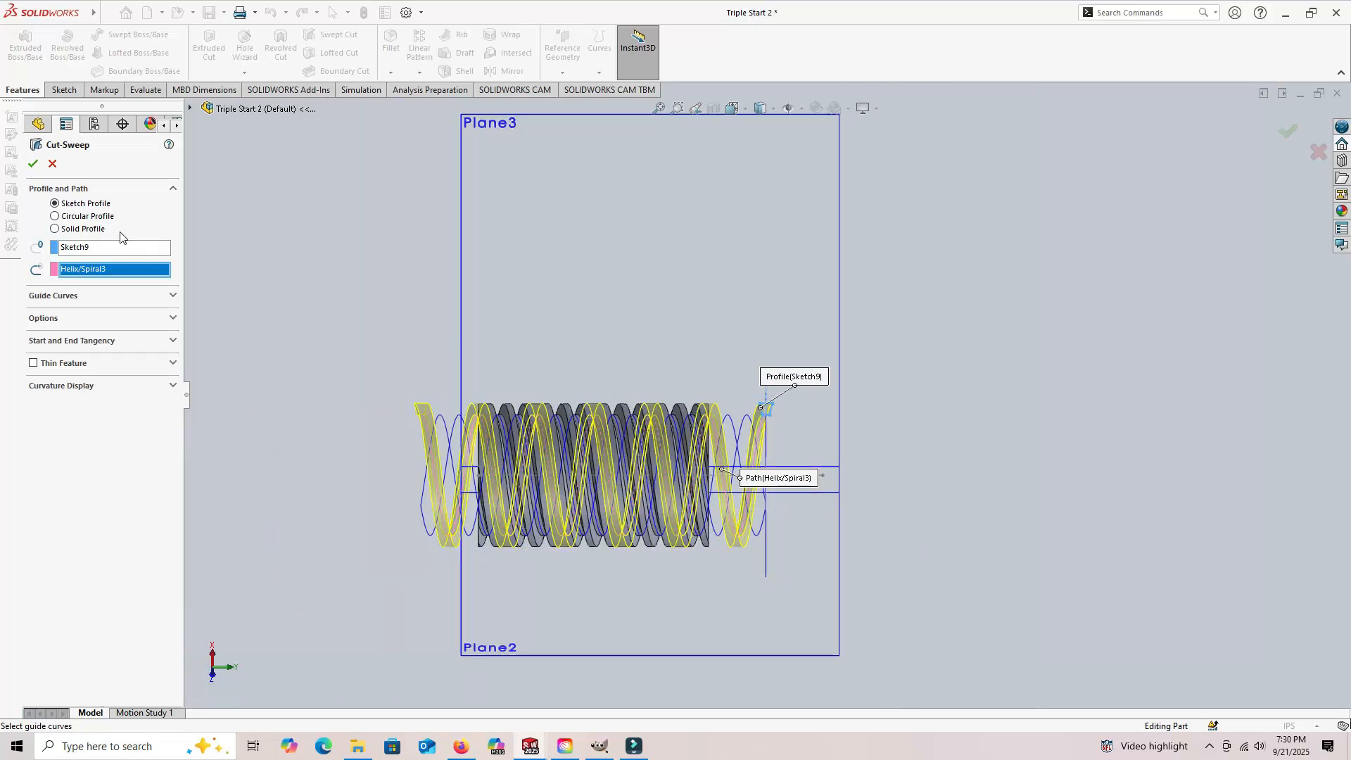
left_click(33, 163)
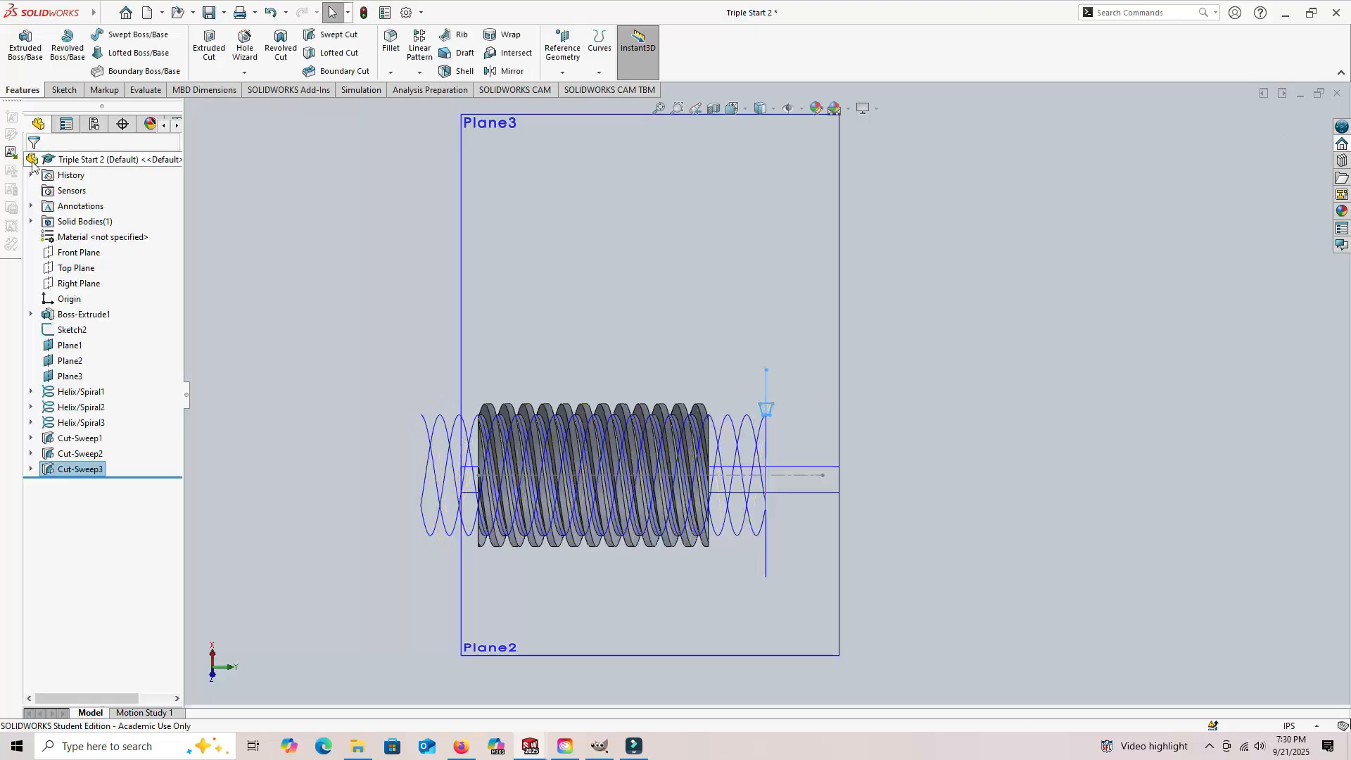
Step: Hide all reference planes and helix curves in the graphics area and inspect the finished triple-start thread
middle_click_drag(1000, 460, 961, 461)
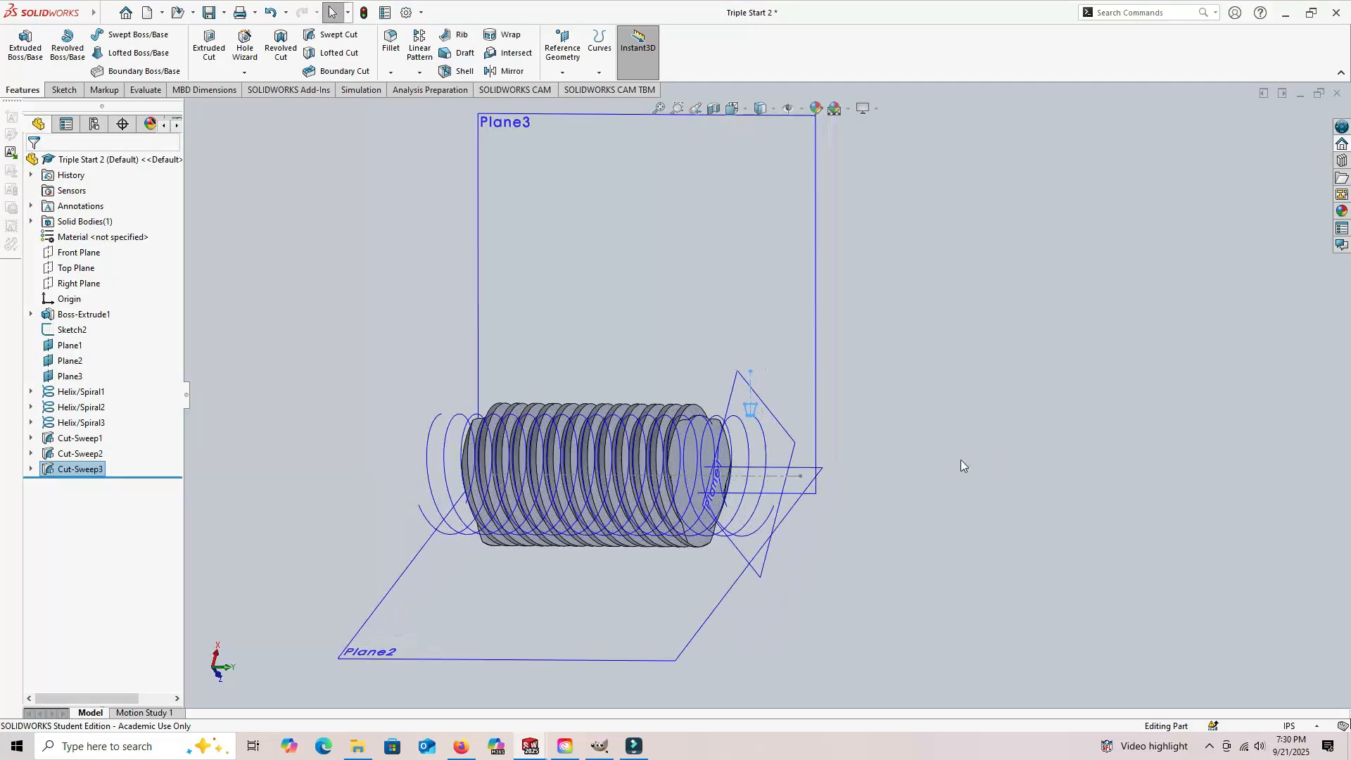
left_click(802, 110)
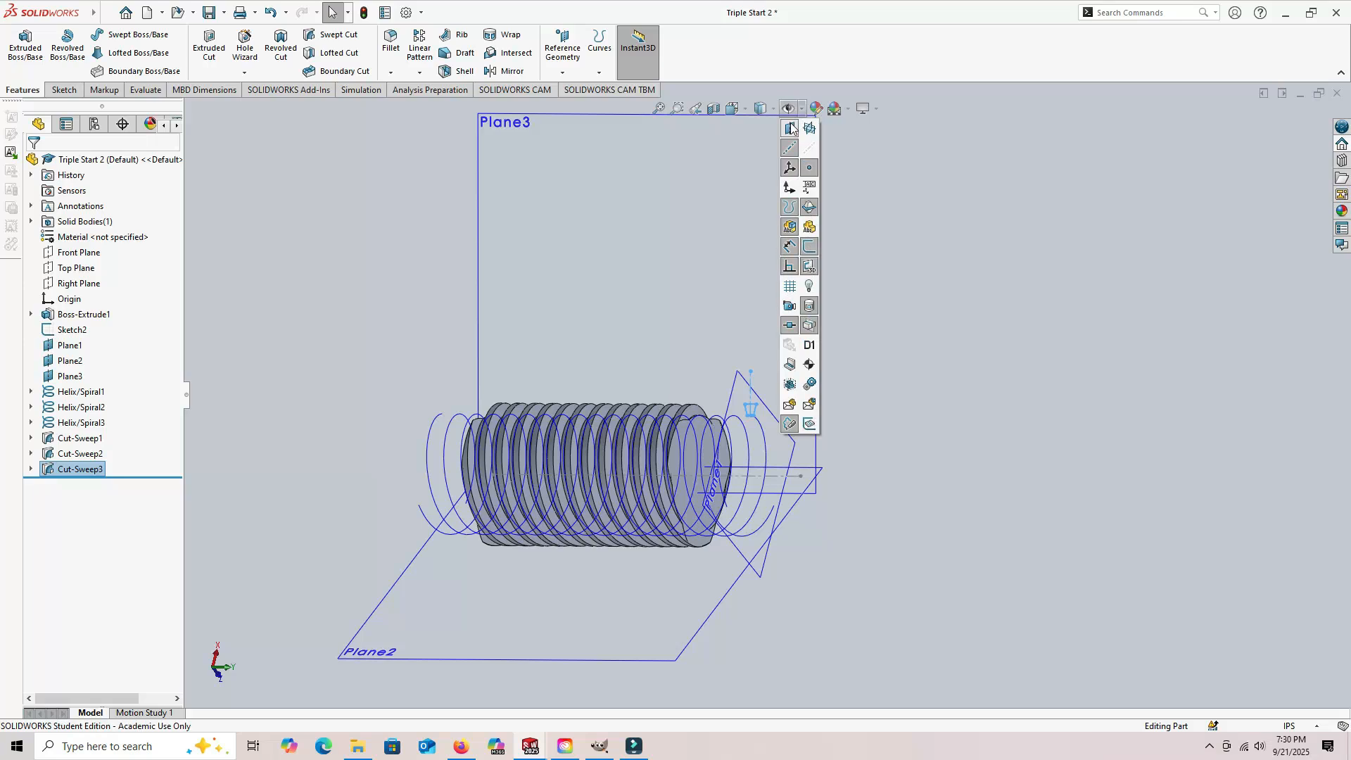
left_click(792, 128)
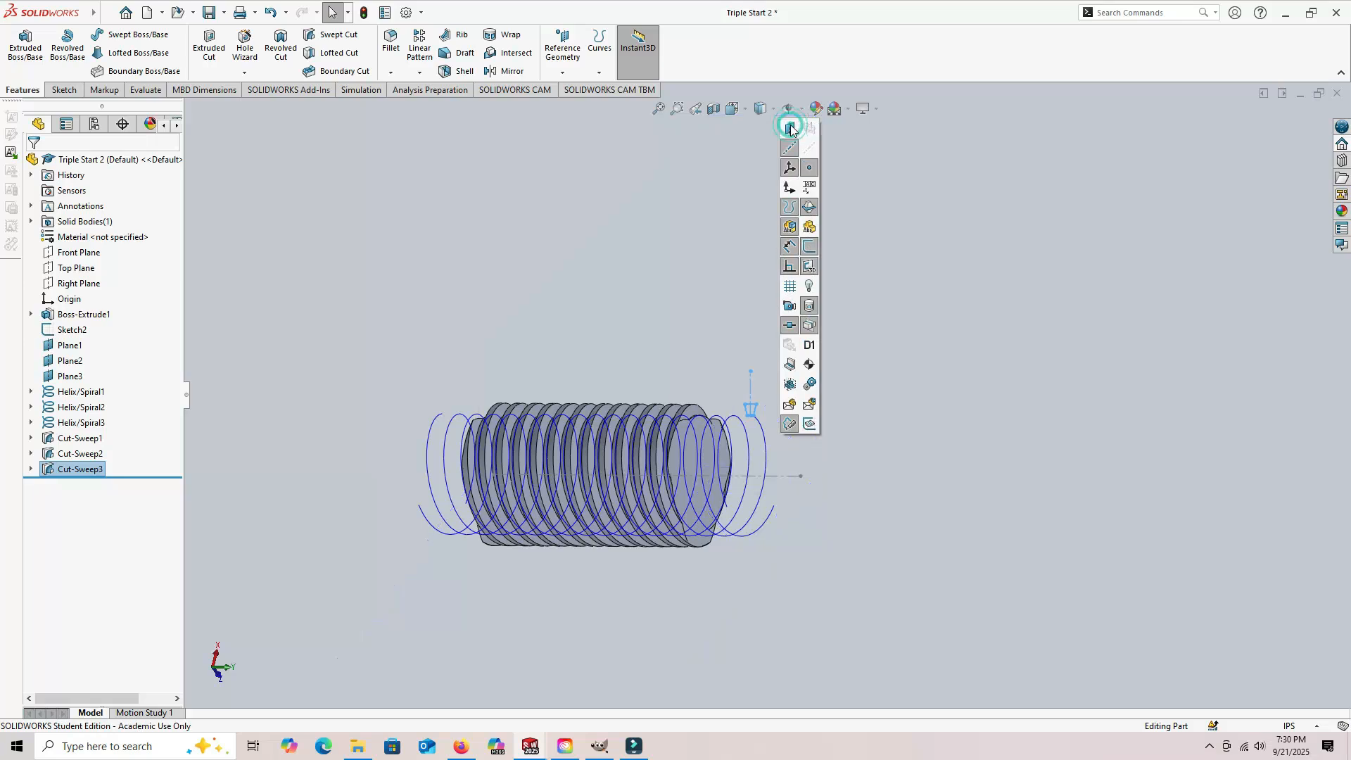
left_click(791, 205)
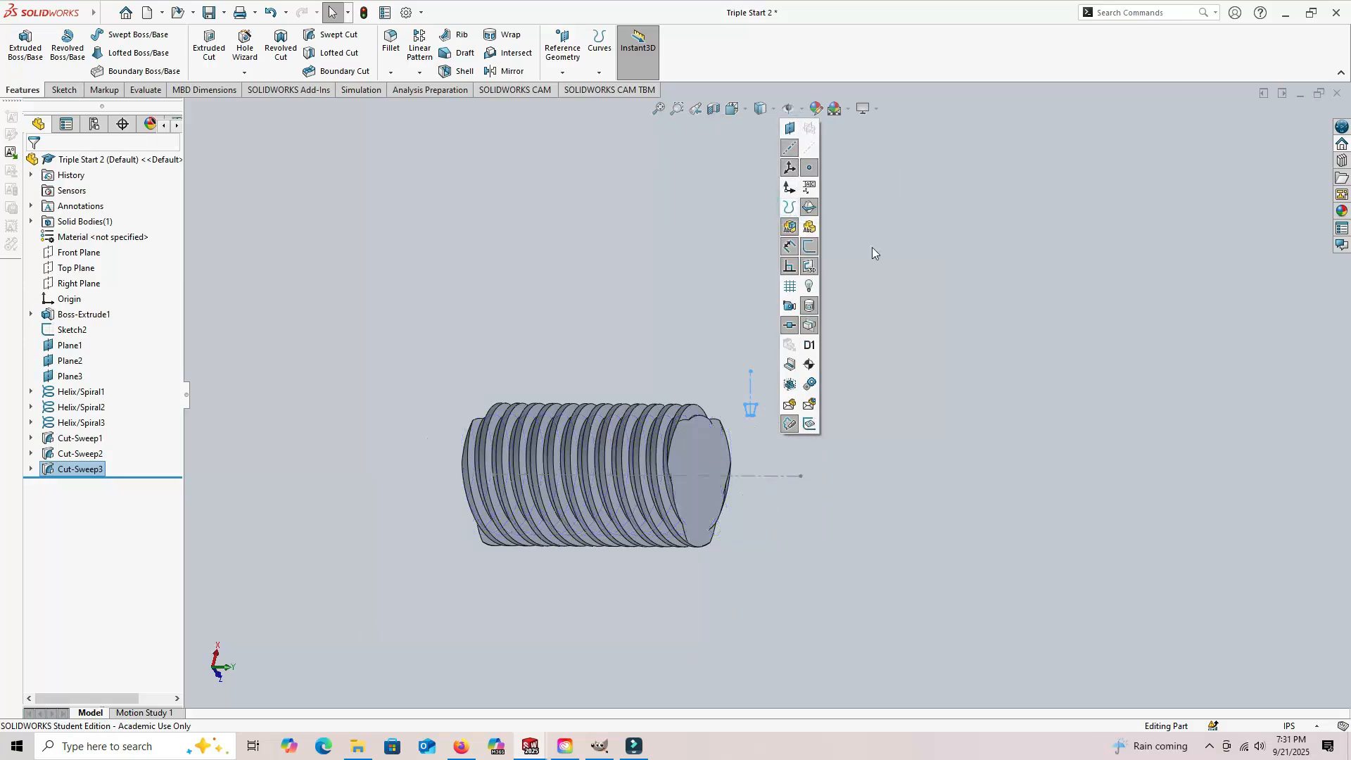
middle_click_drag(991, 366, 964, 363)
left_click(929, 349)
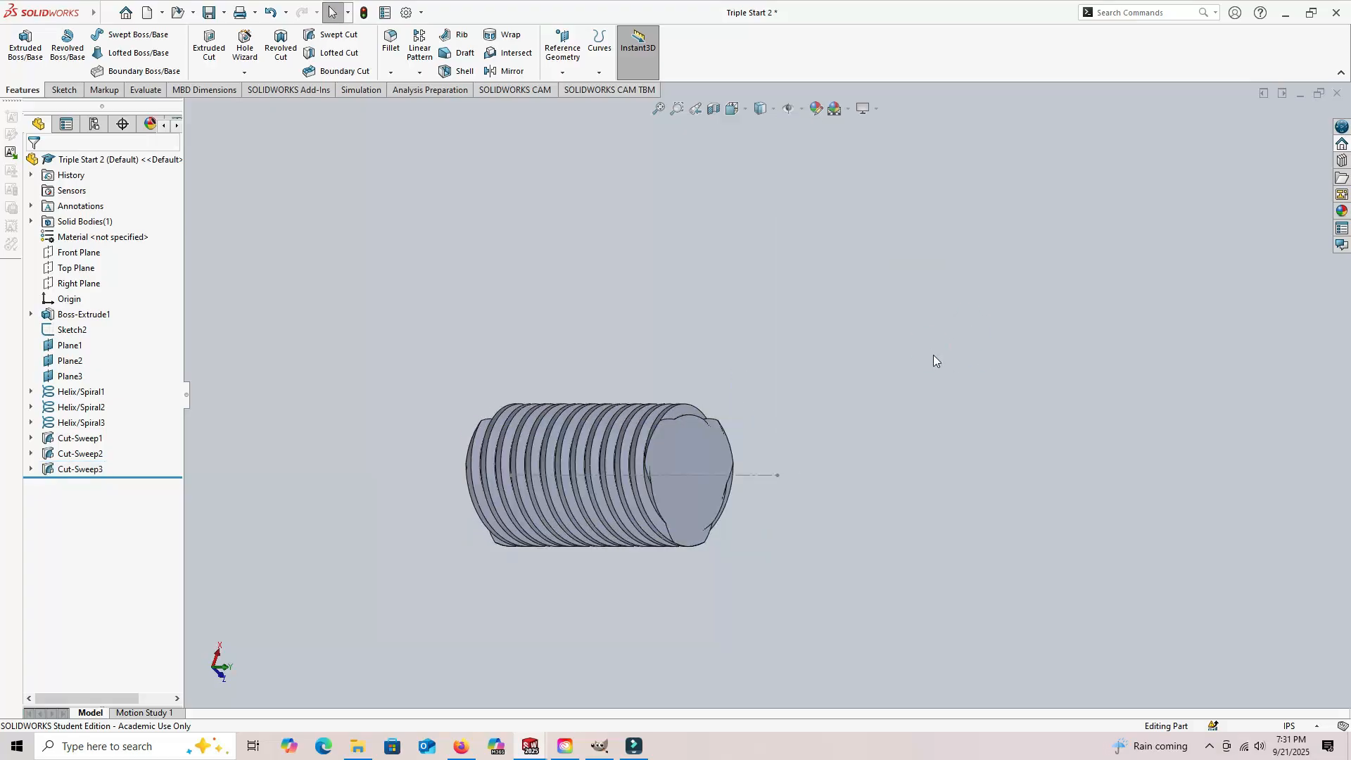
middle_click_drag(921, 388, 834, 296)
middle_click_drag(892, 475, 936, 442)
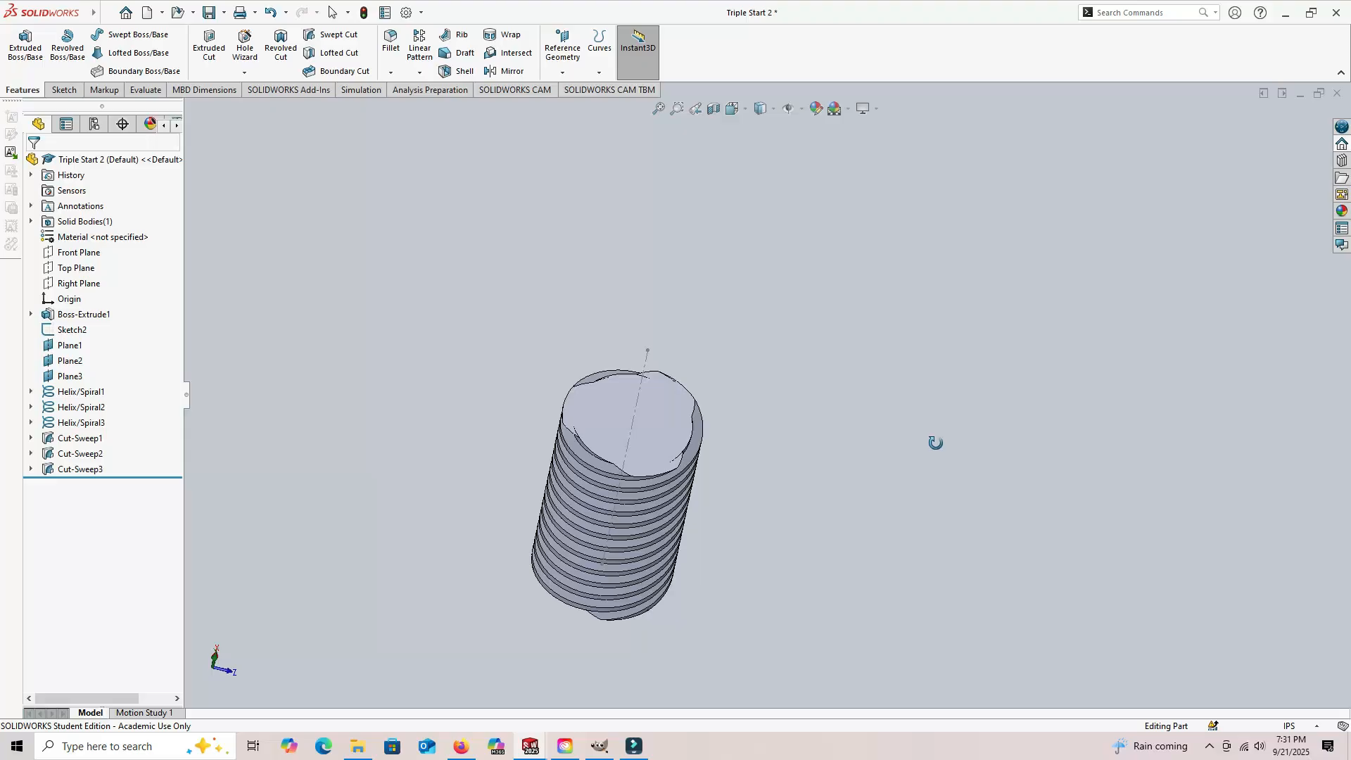